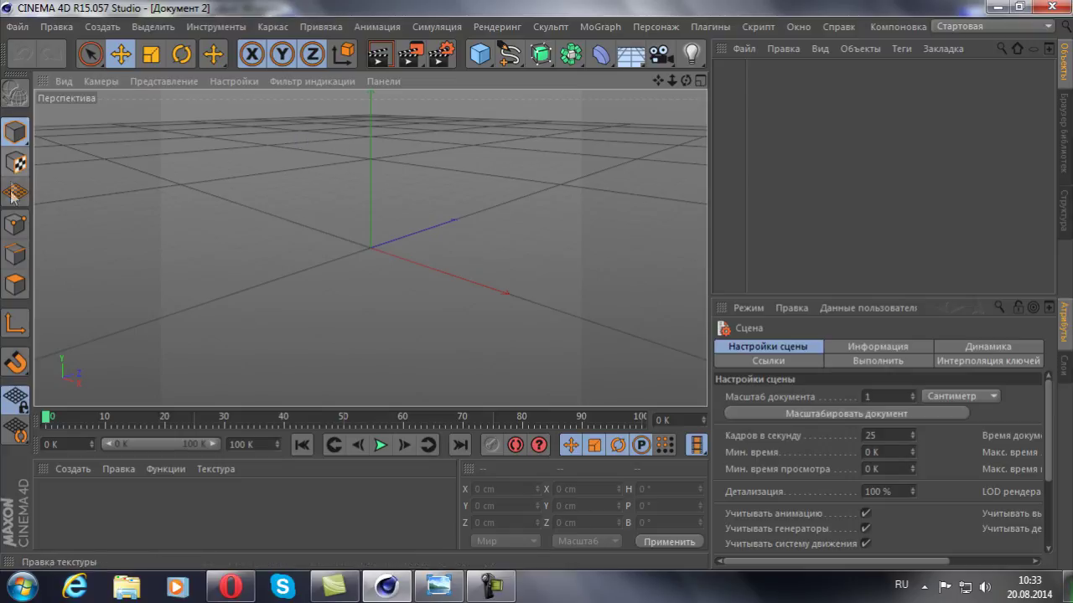
# Browse the menus briefly, then orbit and pan the perspective view around the scene origin
pyautogui.click(7, 400)
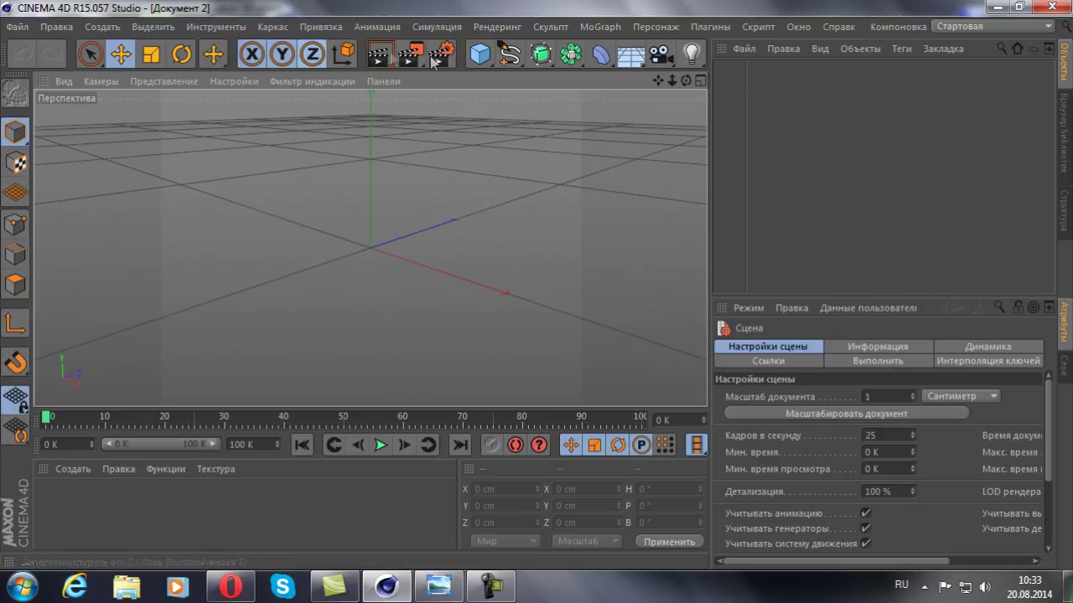
pyautogui.click(272, 27)
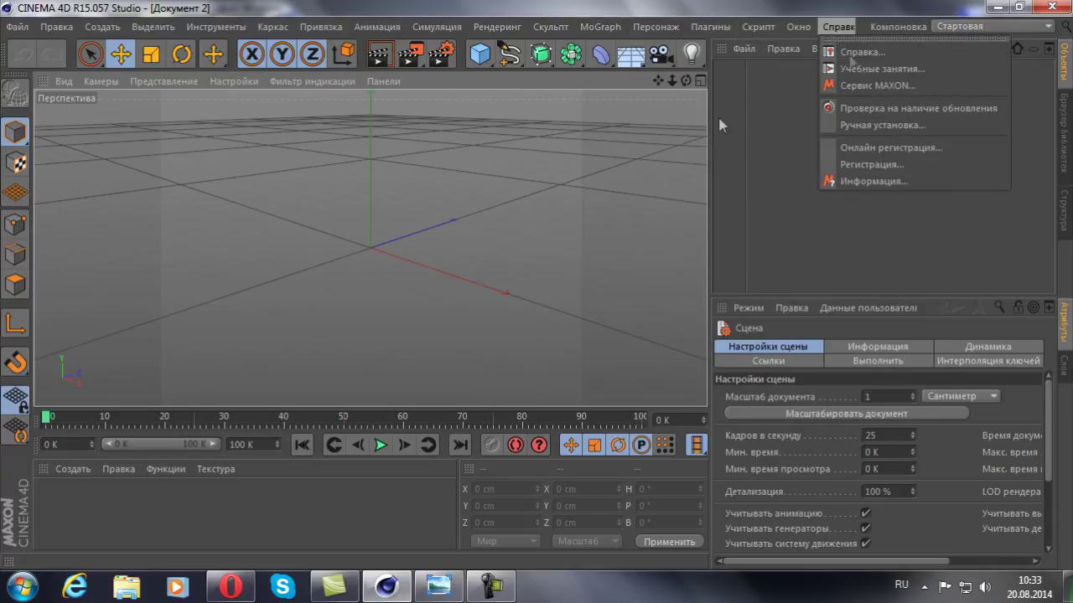
pyautogui.click(755, 236)
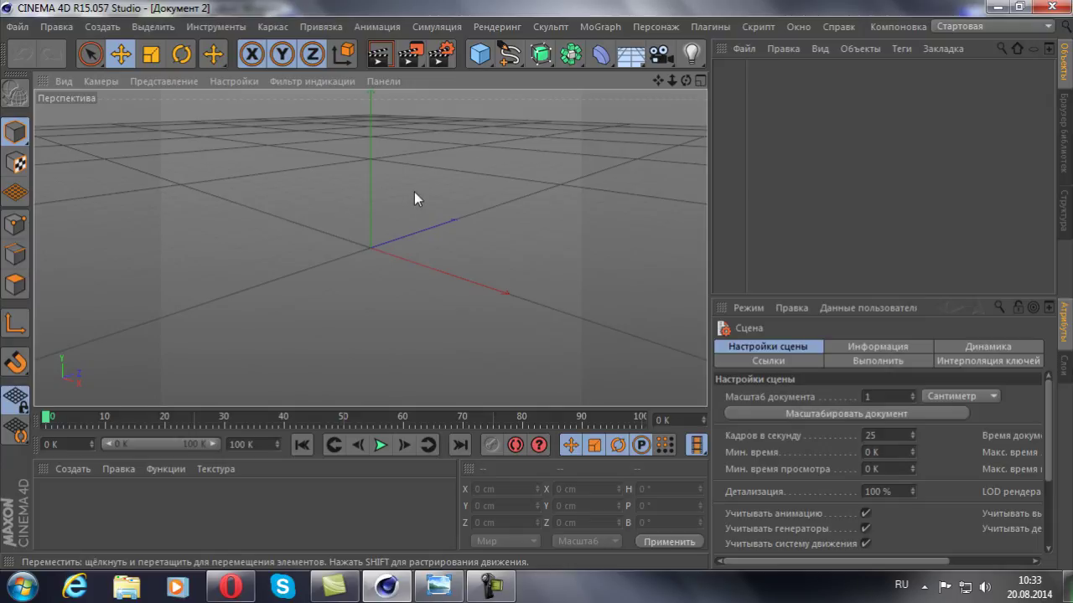
pyautogui.moveTo(420, 188)
pyautogui.keyDown('alt'); pyautogui.mouseDown()
pyautogui.moveTo(489, 246)
pyautogui.moveTo(406, 240)
pyautogui.moveTo(319, 186)
pyautogui.moveTo(342, 186)
pyautogui.moveTo(395, 258)
pyautogui.moveTo(347, 215)
pyautogui.mouseUp(); pyautogui.keyUp('alt')
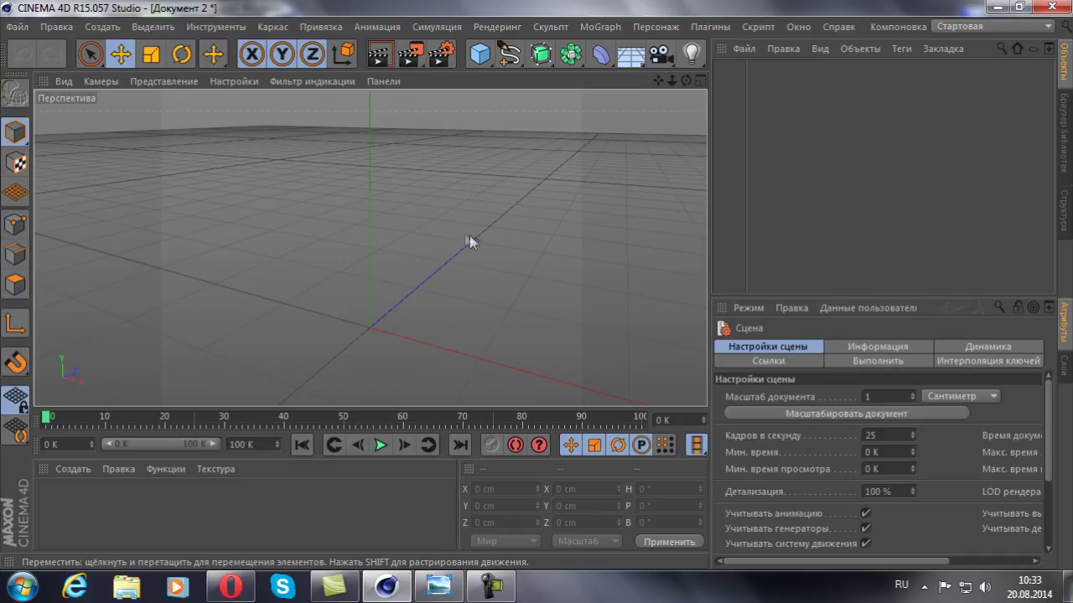
pyautogui.moveTo(481, 238)
pyautogui.keyDown('alt'); pyautogui.mouseDown()
pyautogui.moveTo(311, 277)
pyautogui.moveTo(450, 285)
pyautogui.moveTo(300, 282)
pyautogui.moveTo(367, 269)
pyautogui.moveTo(446, 219)
pyautogui.moveTo(322, 287)
pyautogui.moveTo(561, 179)
pyautogui.mouseUp(); pyautogui.keyUp('alt')
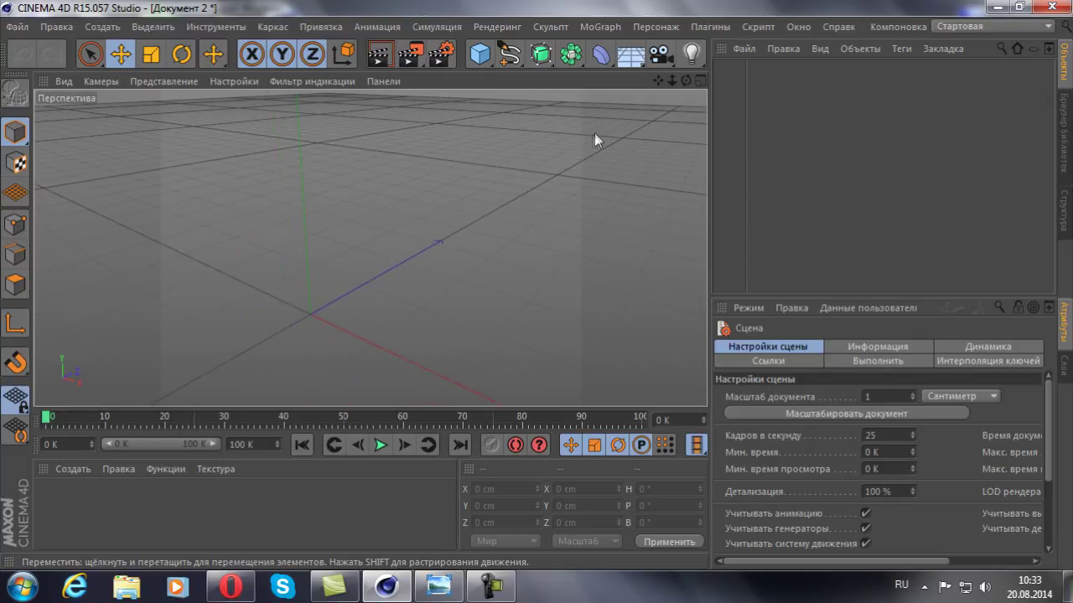
pyautogui.moveTo(657, 80); pyautogui.dragTo(374, 251)
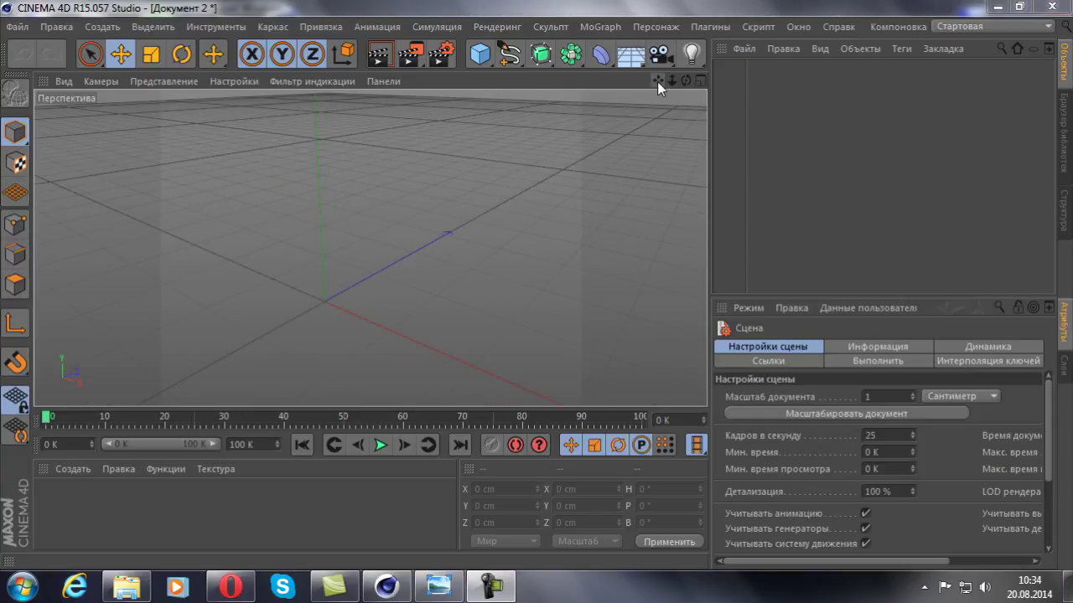
pyautogui.moveTo(663, 82)
pyautogui.mouseDown()
pyautogui.moveTo(633, 91)
pyautogui.moveTo(645, 100)
pyautogui.mouseUp()
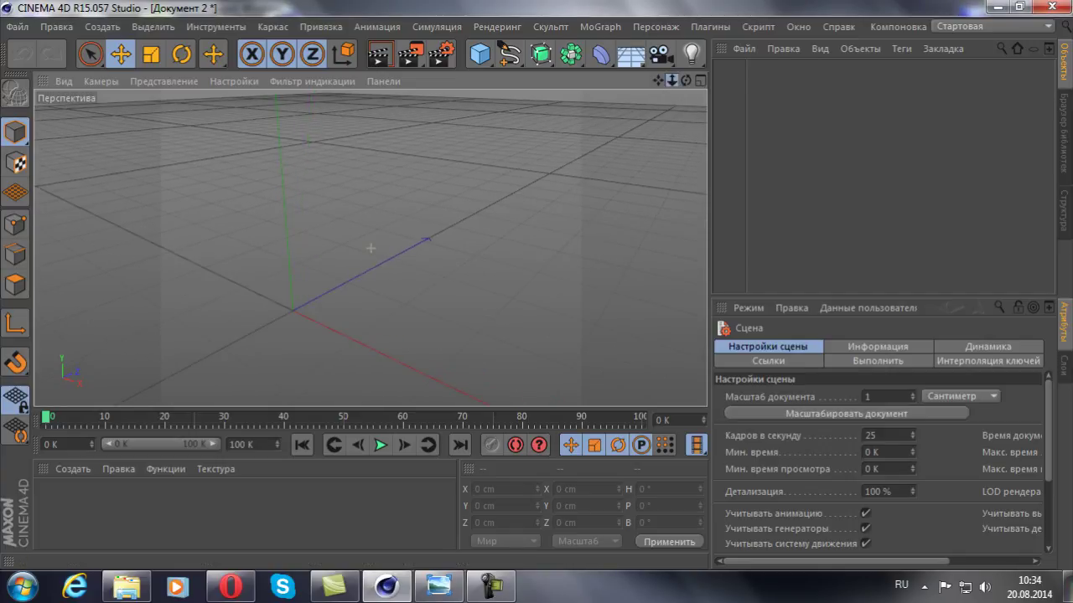
pyautogui.moveTo(371, 248)
pyautogui.mouseDown()
pyautogui.moveTo(659, 83)
pyautogui.moveTo(476, 236)
pyautogui.mouseUp()
pyautogui.moveTo(361, 220)
pyautogui.keyDown('alt'); pyautogui.mouseDown()
pyautogui.moveTo(377, 249)
pyautogui.moveTo(412, 251)
pyautogui.moveTo(416, 232)
pyautogui.moveTo(335, 212)
pyautogui.mouseUp(); pyautogui.keyUp('alt')
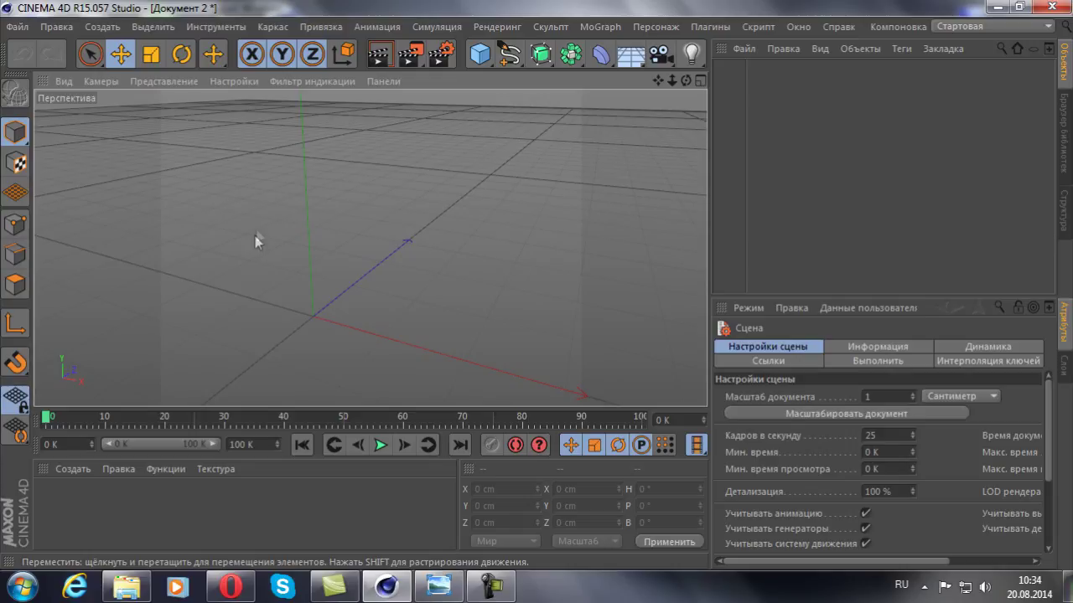
pyautogui.keyDown('alt'); pyautogui.moveTo(398, 250); pyautogui.dragTo(415, 214); pyautogui.keyUp('alt')
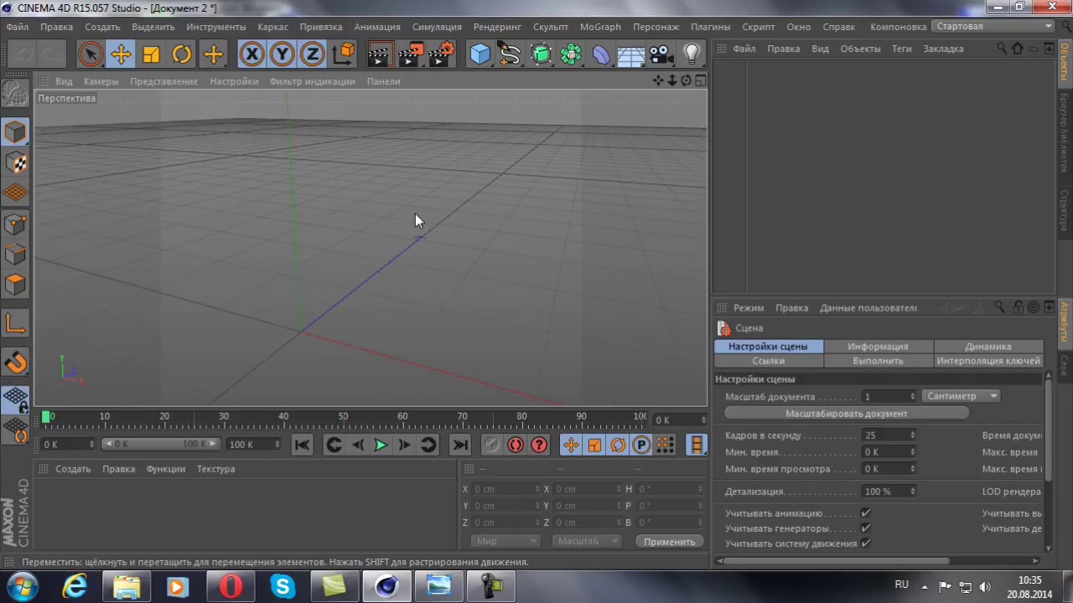
# Apply the HDV/HDTV 720 29.97 output preset (1280×720, 29.97 fps) in Render Settings
pyautogui.click(441, 61)
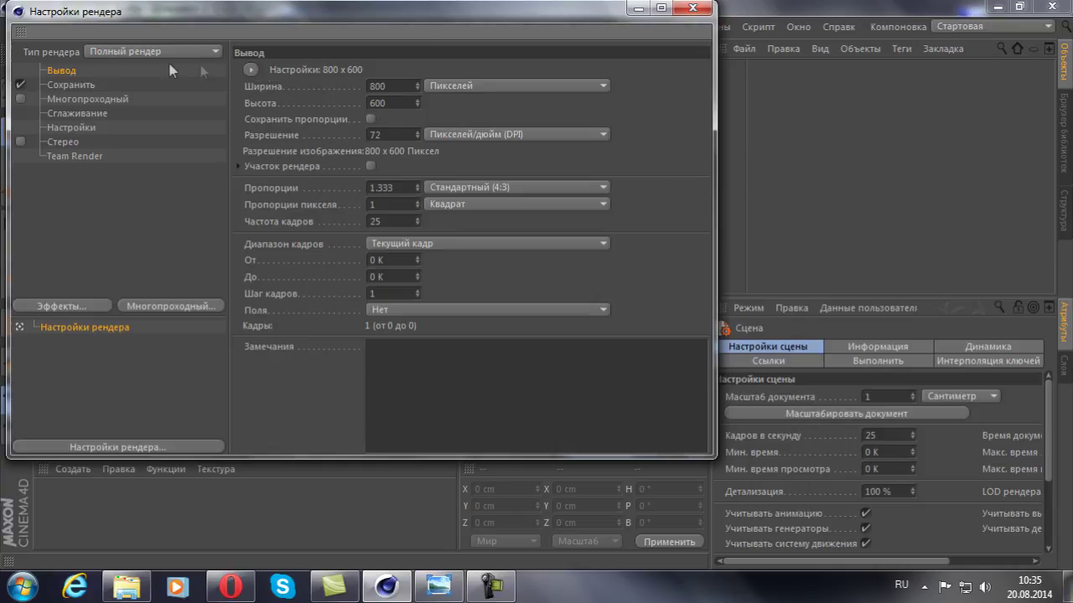
pyautogui.click(253, 70)
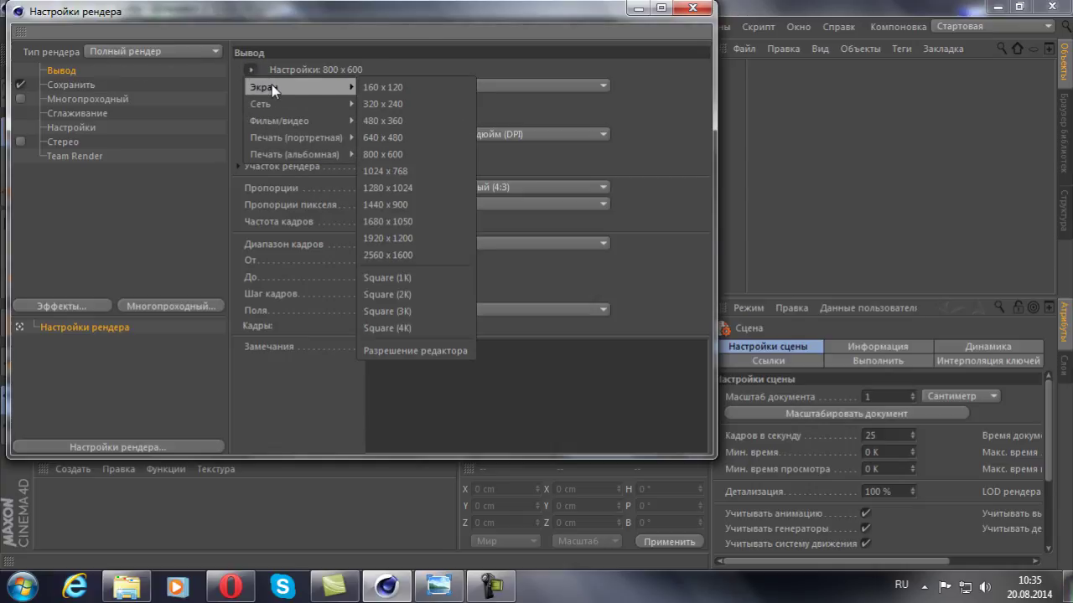
pyautogui.moveTo(280, 121)
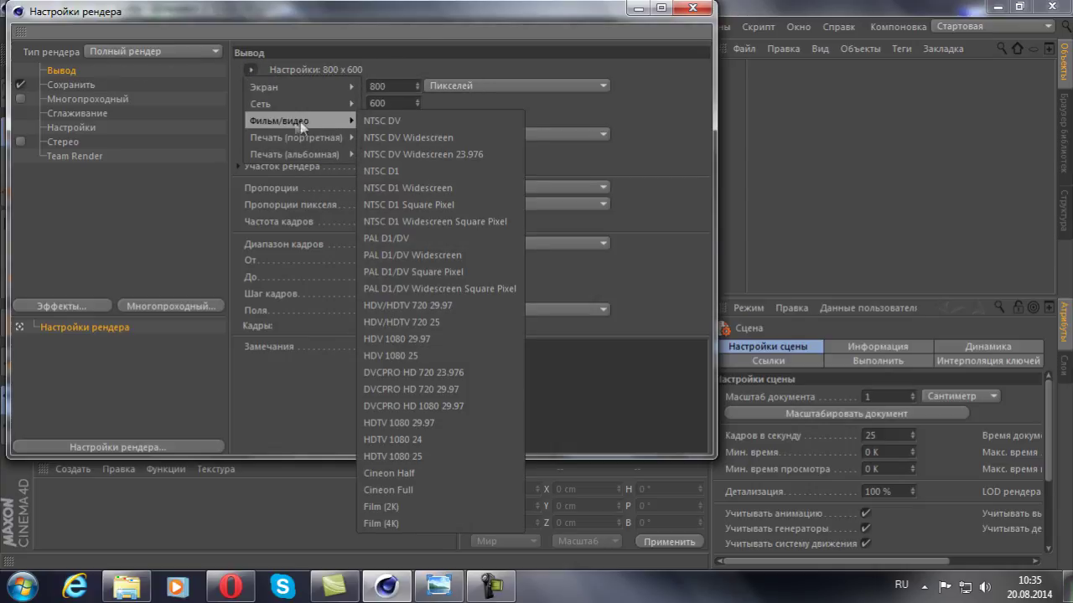
pyautogui.click(394, 307)
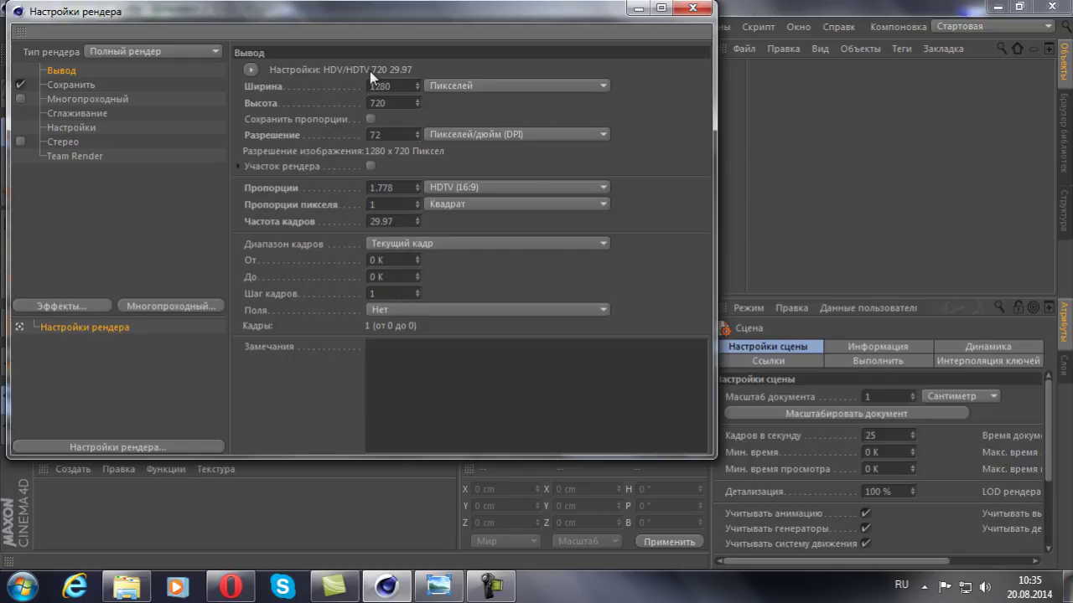
pyautogui.click(693, 8)
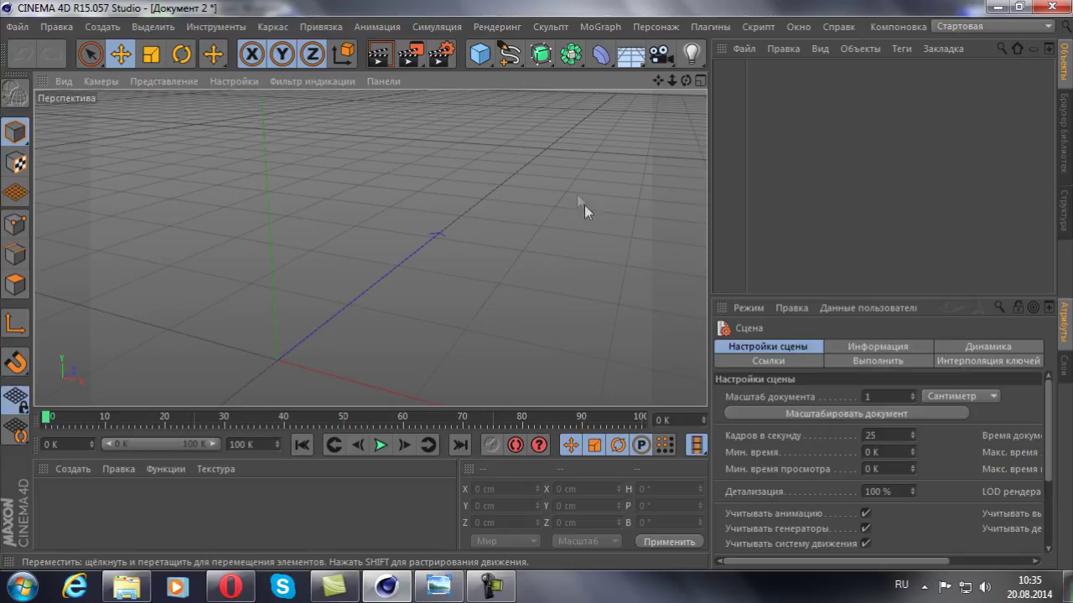
# Add a 100 cm sphere and move it far back along Z to about 4773 cm
pyautogui.click(486, 55)
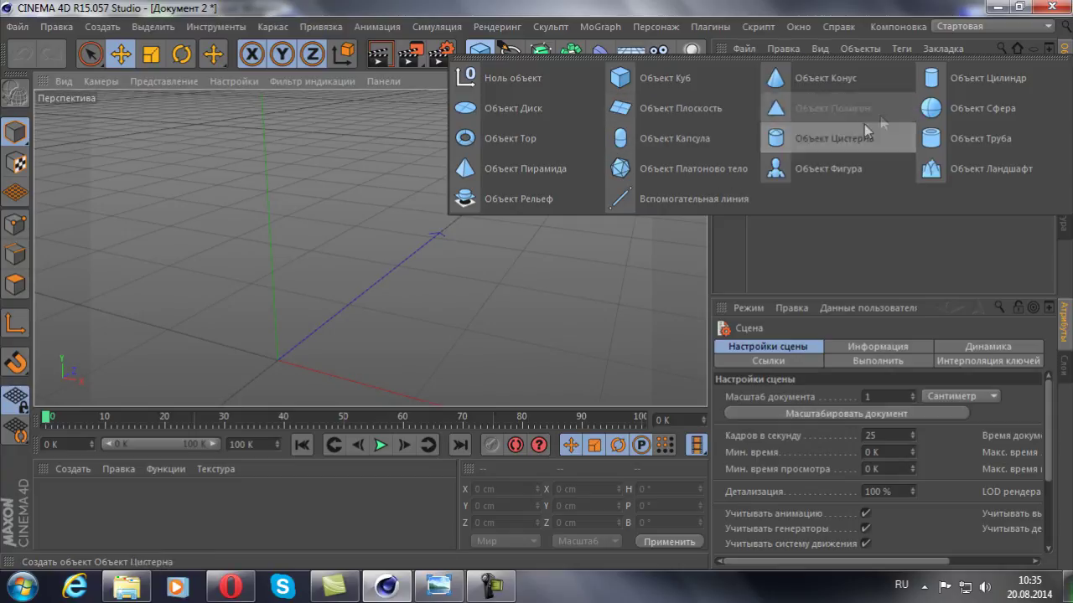
pyautogui.click(960, 114)
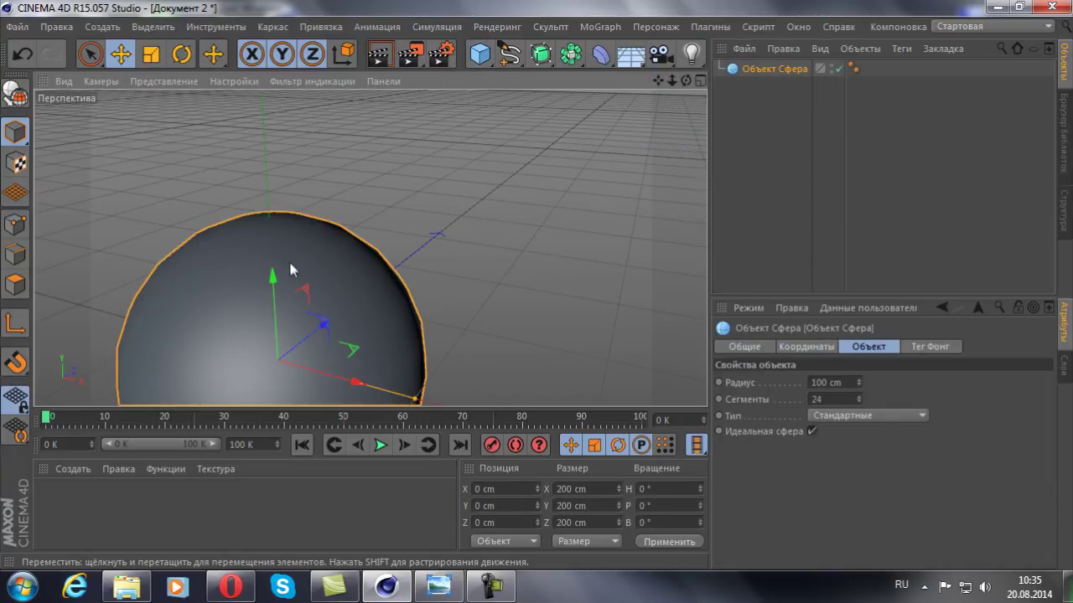
pyautogui.scroll(-3, 331, 243)
pyautogui.scroll(-2, 331, 243)
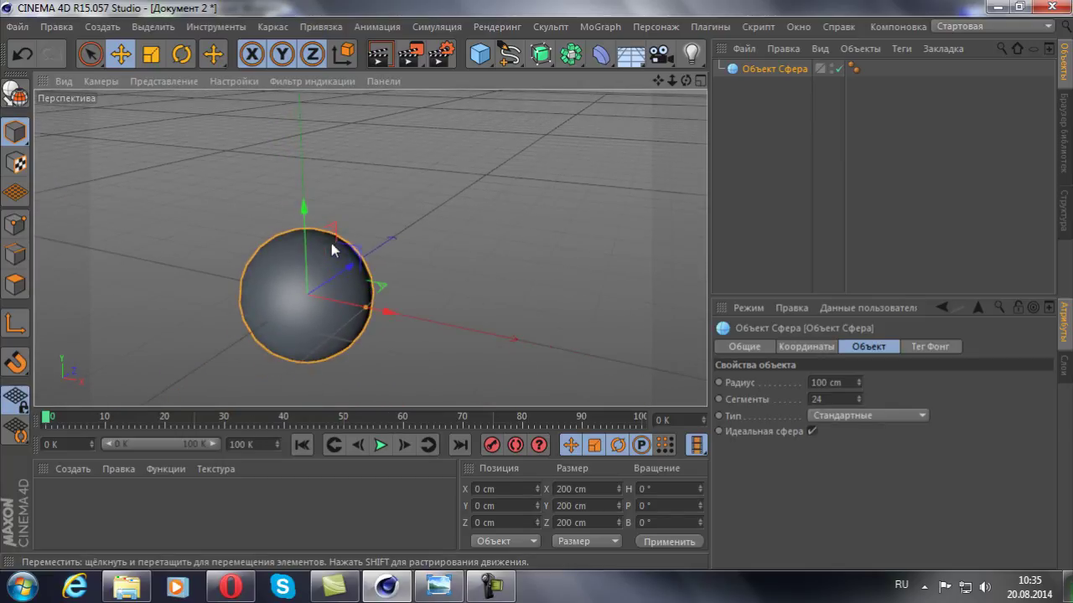
pyautogui.scroll(-1, 331, 243)
pyautogui.moveTo(353, 259)
pyautogui.mouseDown()
pyautogui.moveTo(627, 95)
pyautogui.moveTo(591, 117)
pyautogui.mouseUp()
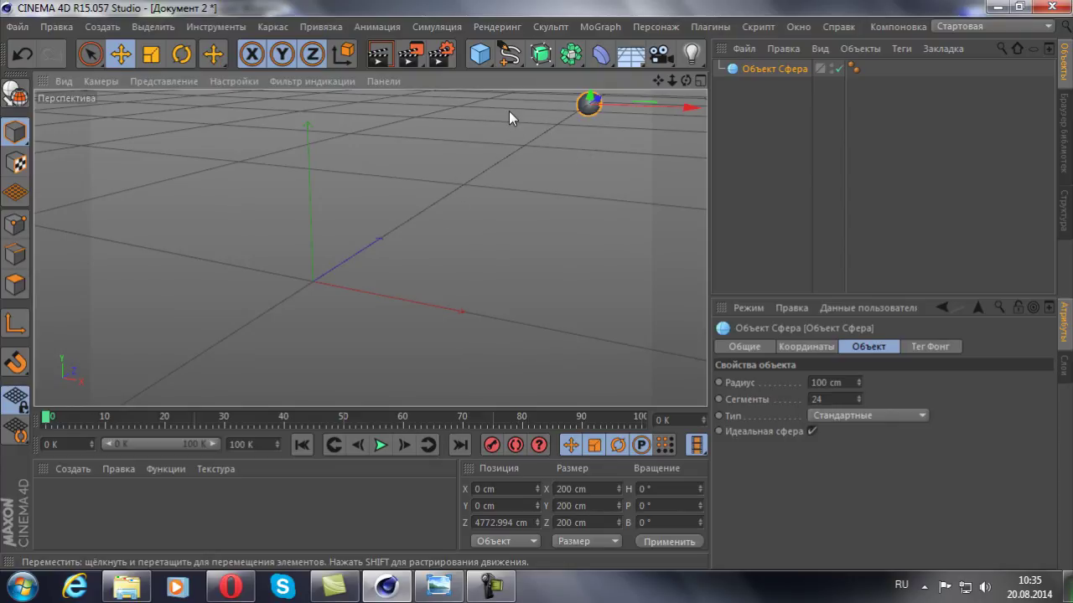
# Select the Linear spline tool and maximize the Right view, panned and zoomed to fit
pyautogui.click(513, 56)
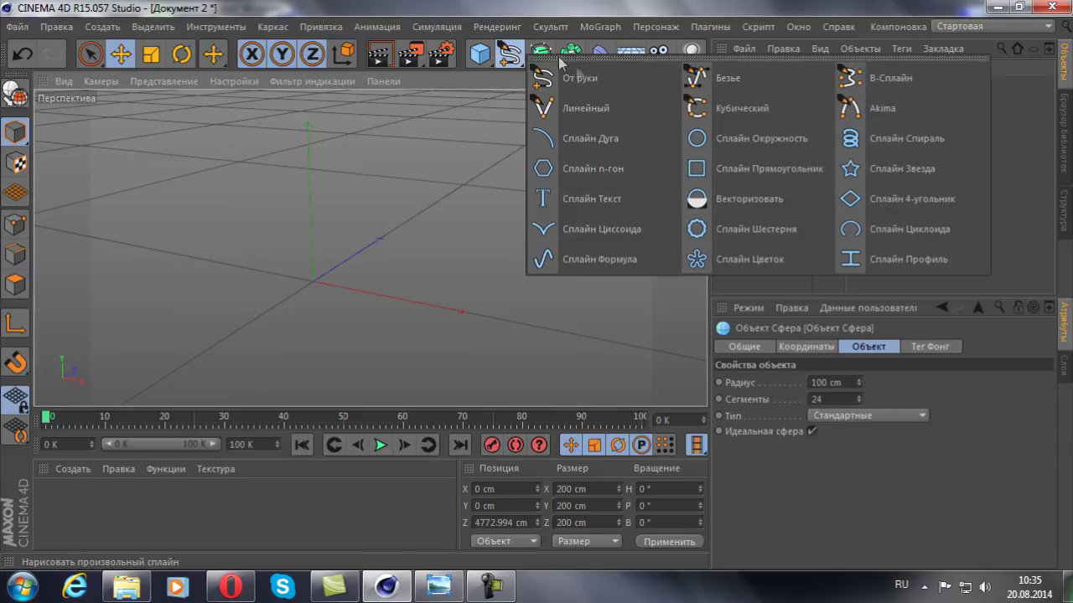
pyautogui.click(583, 109)
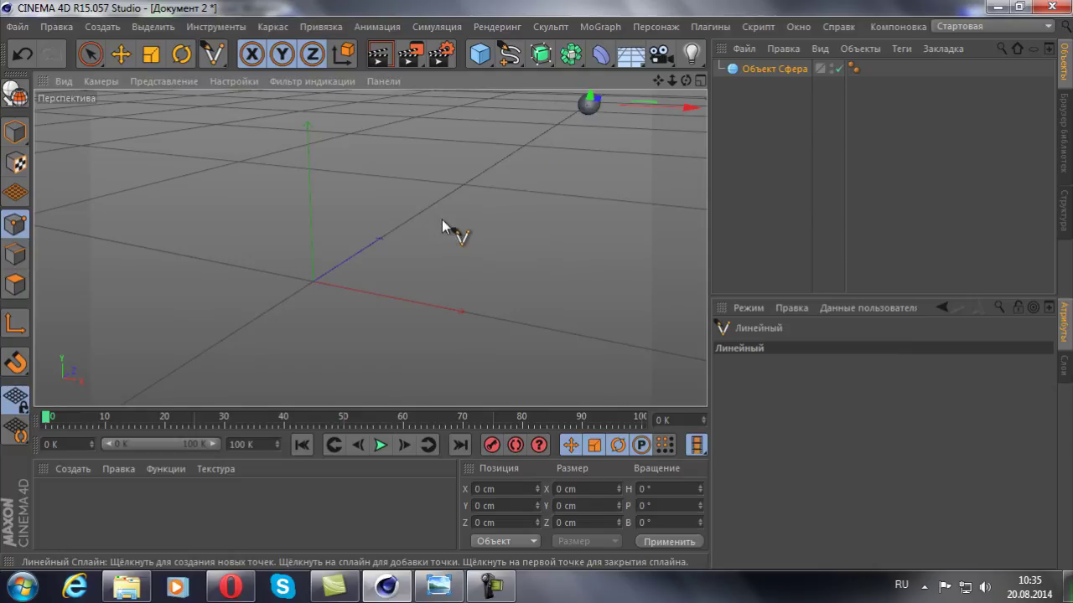
pyautogui.middleClick(442, 219)
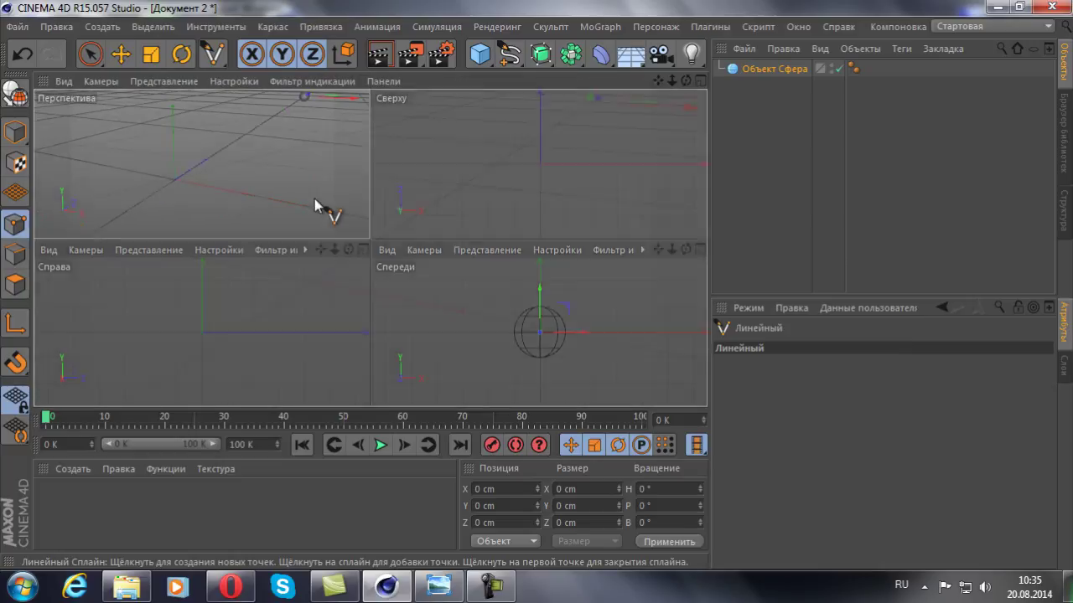
pyautogui.middleClick(314, 199)
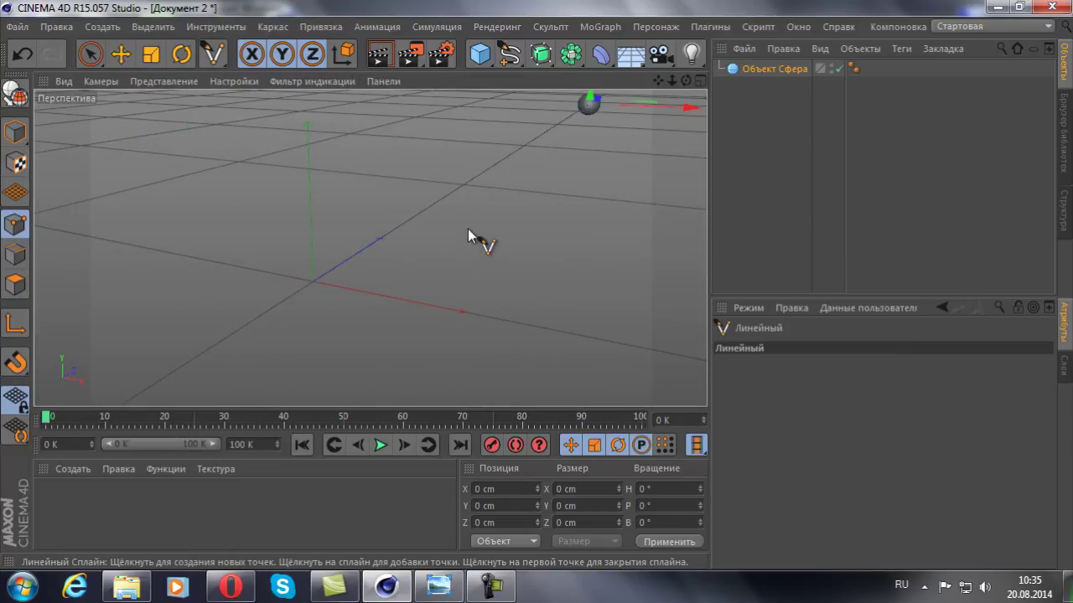
pyautogui.middleClick(467, 229)
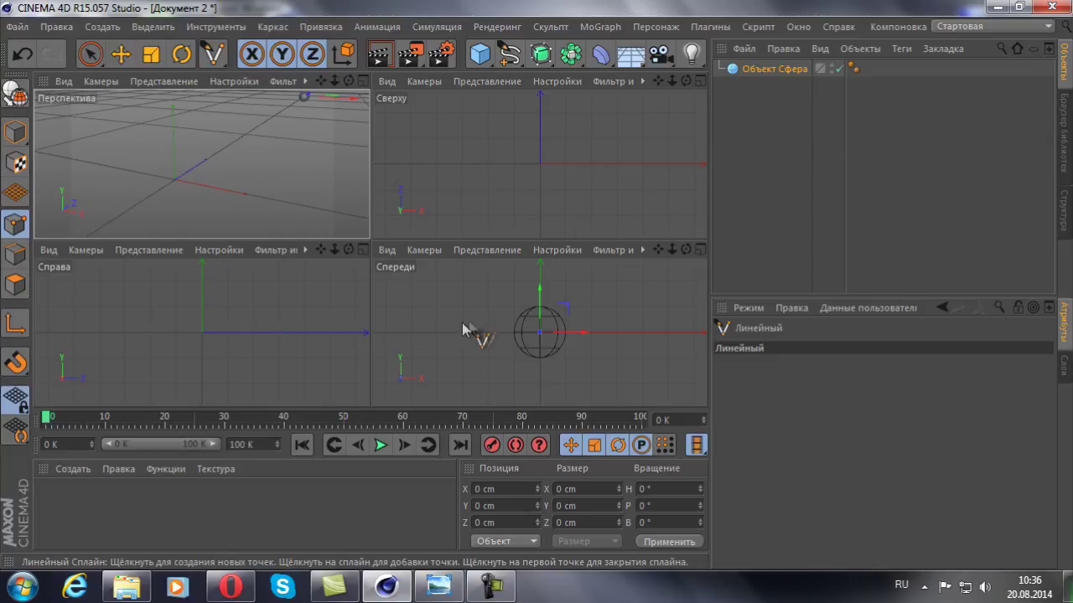
pyautogui.middleClick(165, 315)
pyautogui.moveTo(383, 197)
pyautogui.keyDown('alt'); pyautogui.mouseDown(button='middle')
pyautogui.moveTo(438, 165)
pyautogui.moveTo(377, 270)
pyautogui.moveTo(329, 220)
pyautogui.mouseUp(button='middle'); pyautogui.keyUp('alt')
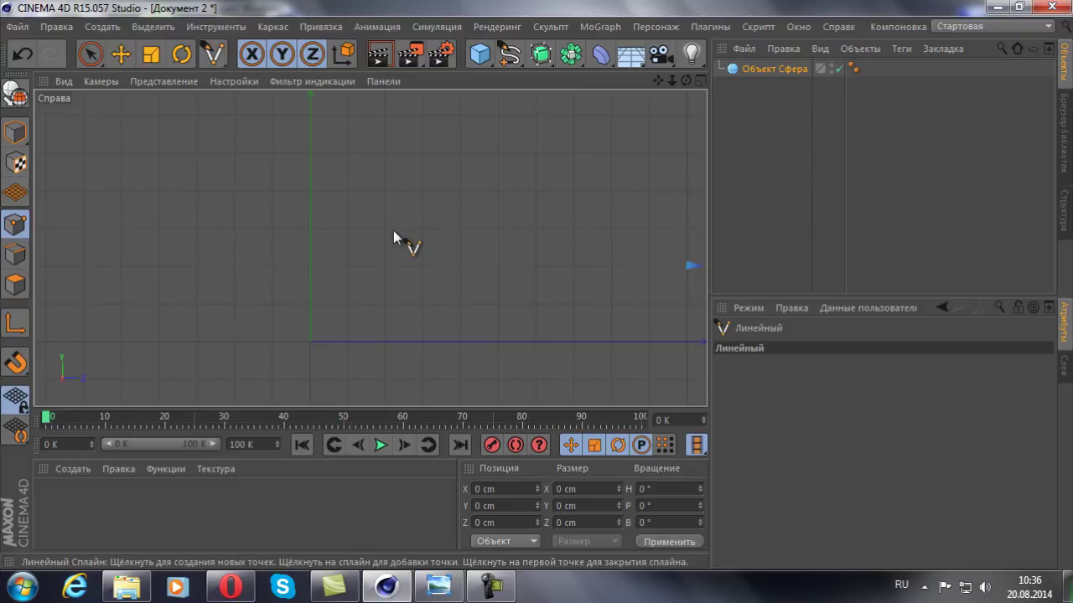
pyautogui.moveTo(411, 218)
pyautogui.keyDown('alt'); pyautogui.mouseDown(button='right')
pyautogui.moveTo(425, 198)
pyautogui.moveTo(395, 228)
pyautogui.mouseUp(button='right'); pyautogui.keyUp('alt')
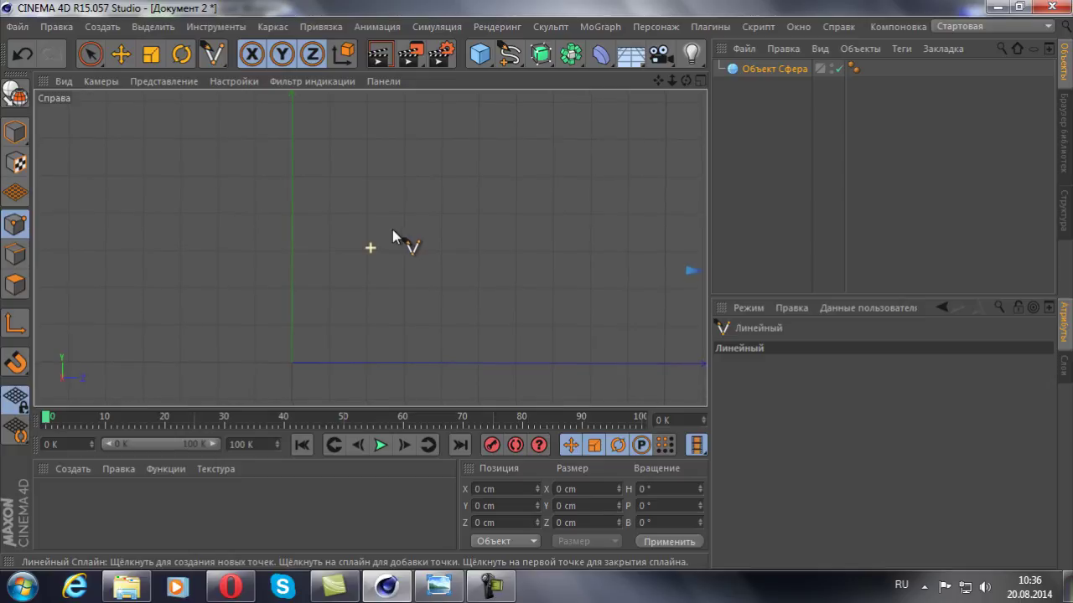
# Draw a three-point L-shaped linear spline: a vertical arm above the origin, a long arm along the ground
pyautogui.click(293, 139)
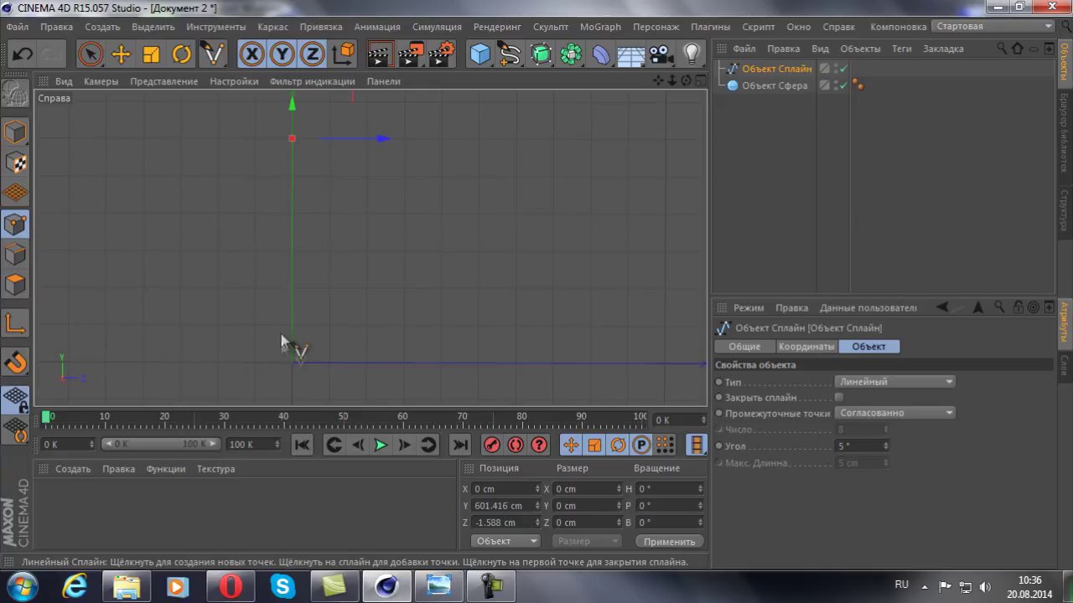
pyautogui.click(290, 363)
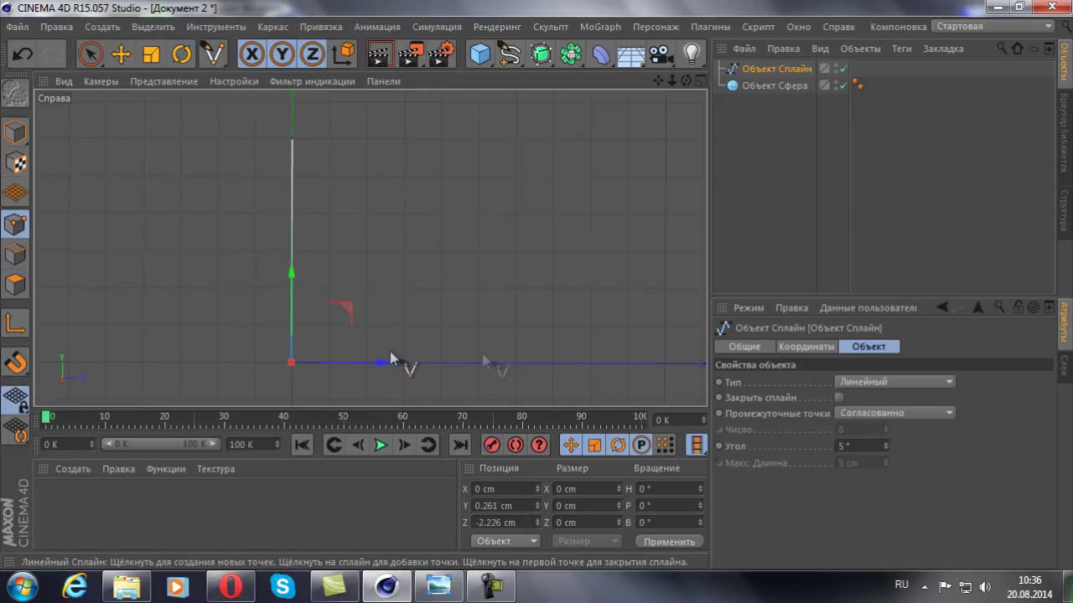
pyautogui.click(627, 362)
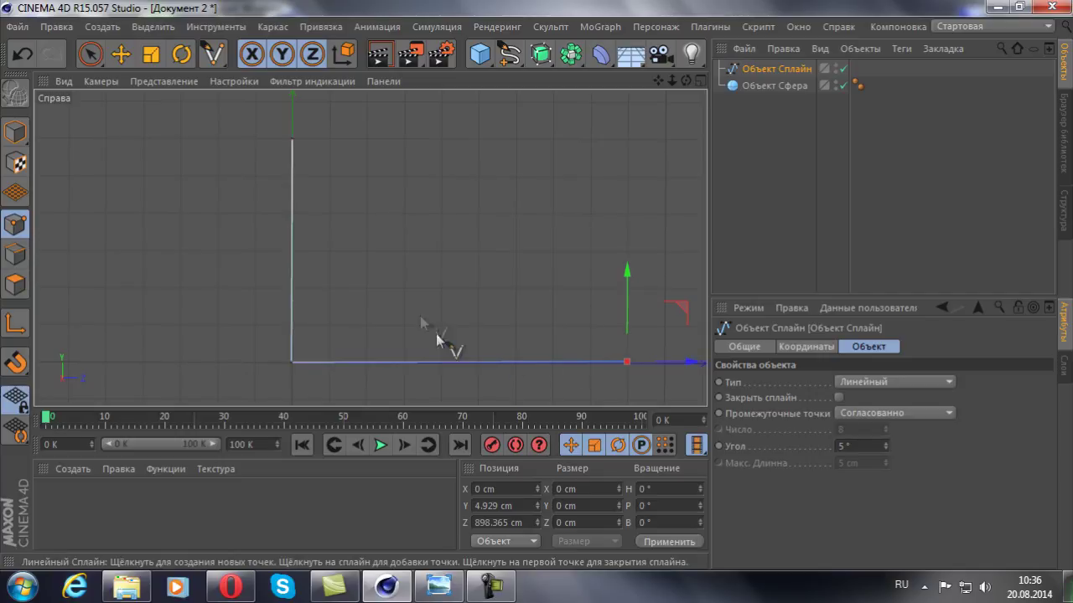
# Insert one extra point on each arm with Add Point, then select the Spline object
pyautogui.rightClick(416, 253)
pyautogui.click(449, 339)
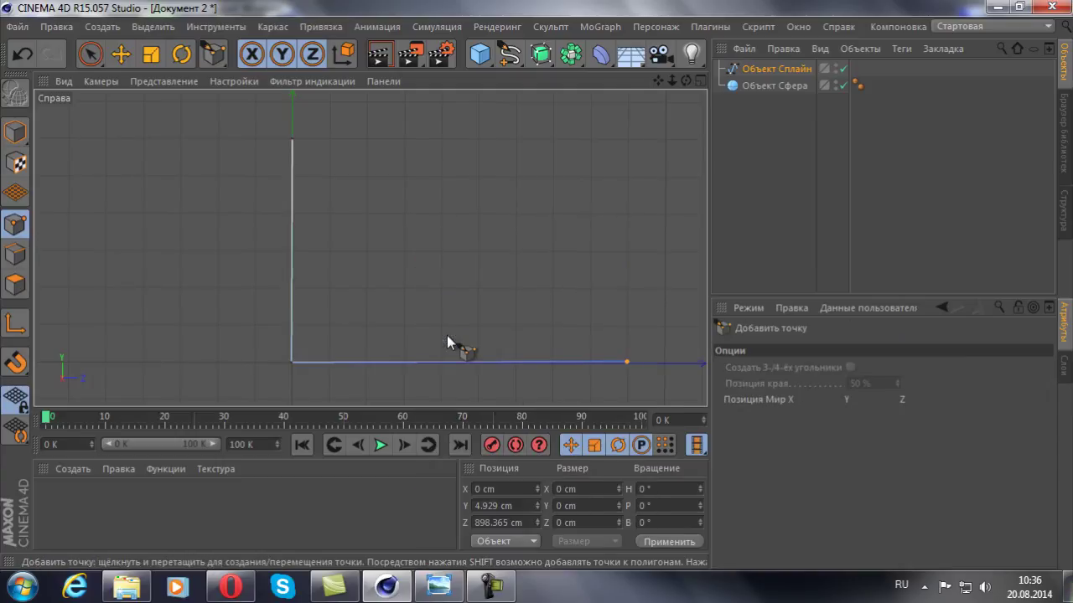
pyautogui.click(291, 288)
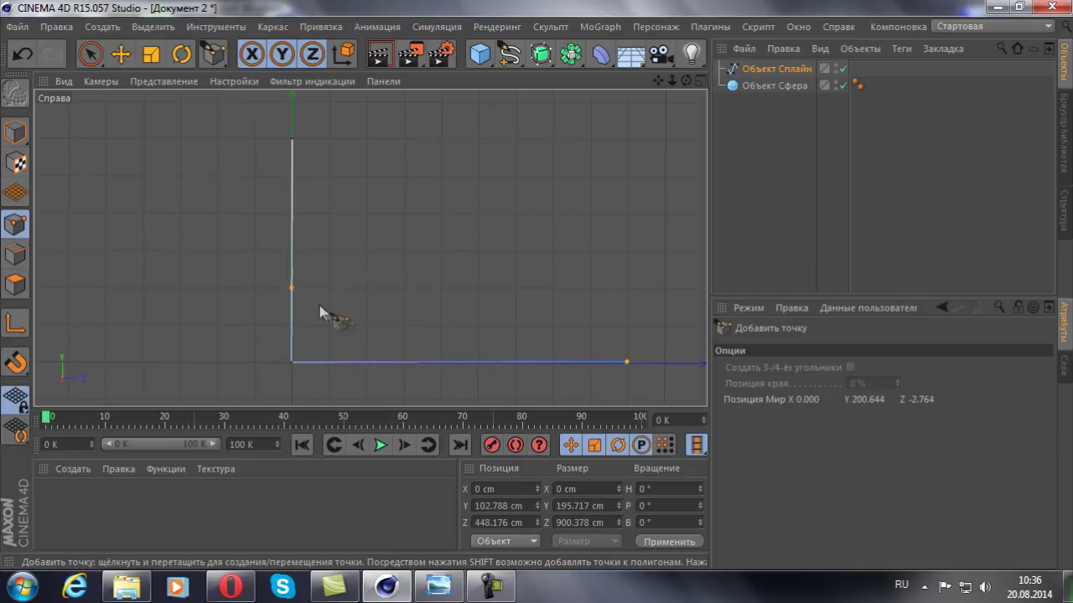
pyautogui.click(403, 362)
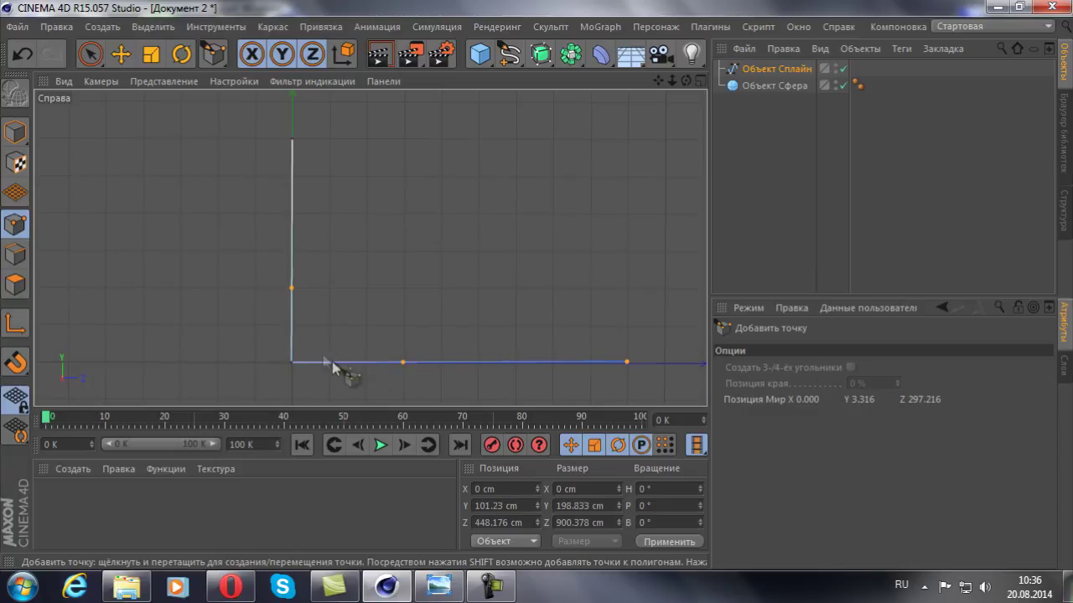
pyautogui.click(767, 71)
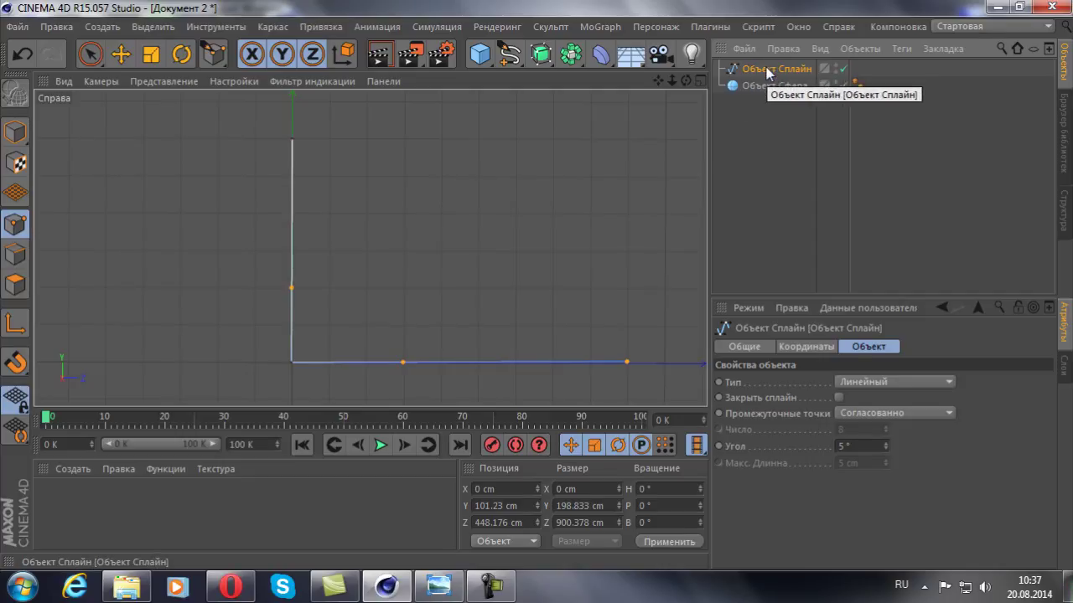
# Set the spline Type to B-Spline and inspect the rounded curve in a maximized Perspective view
pyautogui.click(866, 382)
pyautogui.click(873, 450)
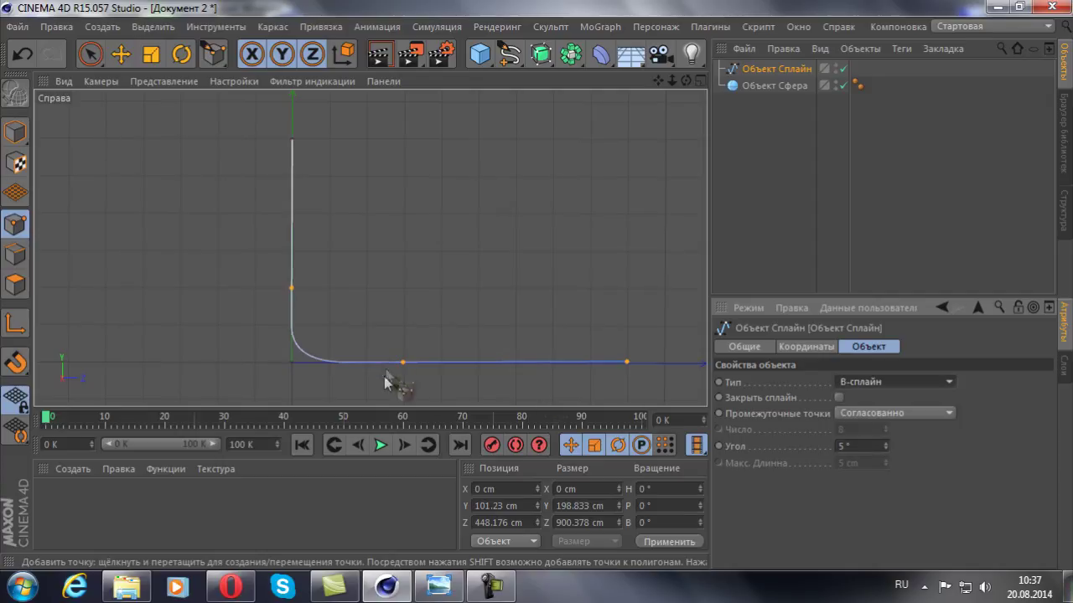
pyautogui.click(120, 54)
pyautogui.middleClick(573, 174)
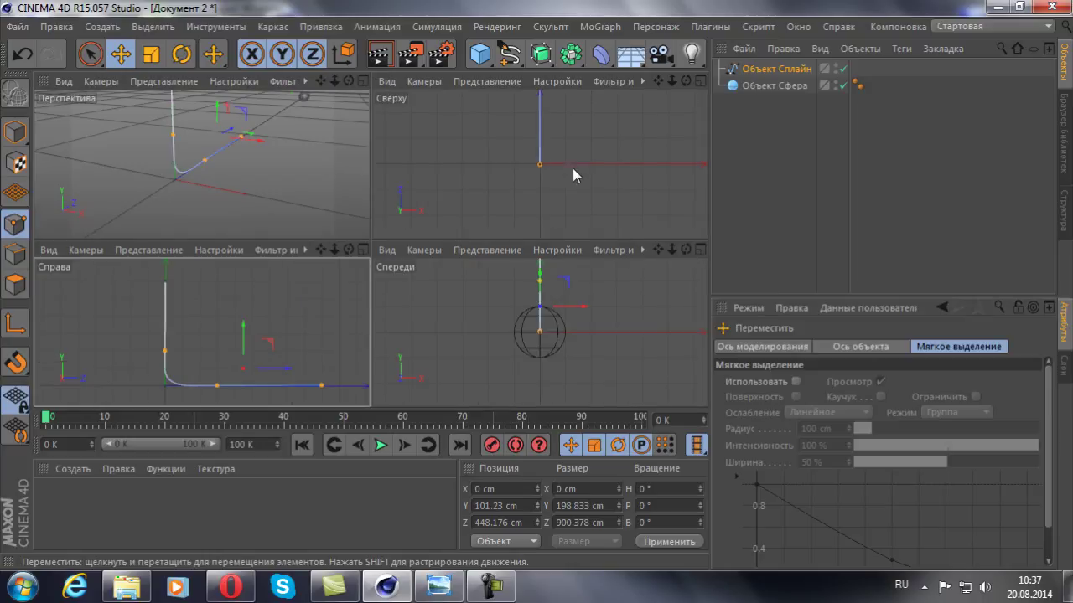
pyautogui.middleClick(304, 165)
pyautogui.moveTo(516, 244)
pyautogui.keyDown('alt'); pyautogui.mouseDown()
pyautogui.moveTo(444, 218)
pyautogui.moveTo(64, 181)
pyautogui.moveTo(150, 198)
pyautogui.moveTo(280, 192)
pyautogui.moveTo(192, 210)
pyautogui.moveTo(252, 201)
pyautogui.mouseUp(); pyautogui.keyUp('alt')
pyautogui.click(765, 117)
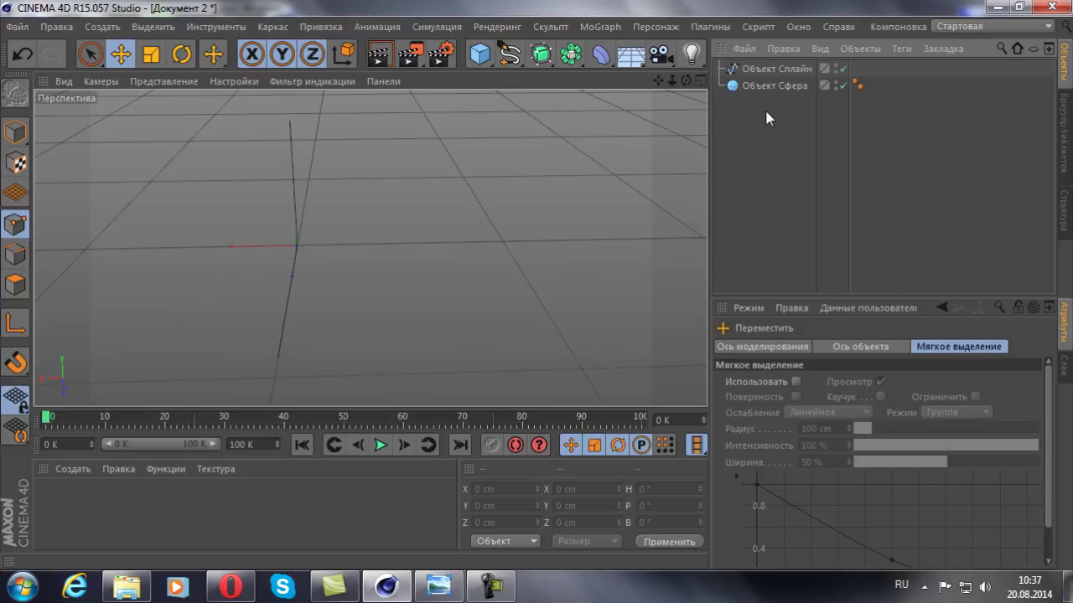
# Duplicate the Spline object in the Object Manager
pyautogui.hotkey('alt', 'shift')
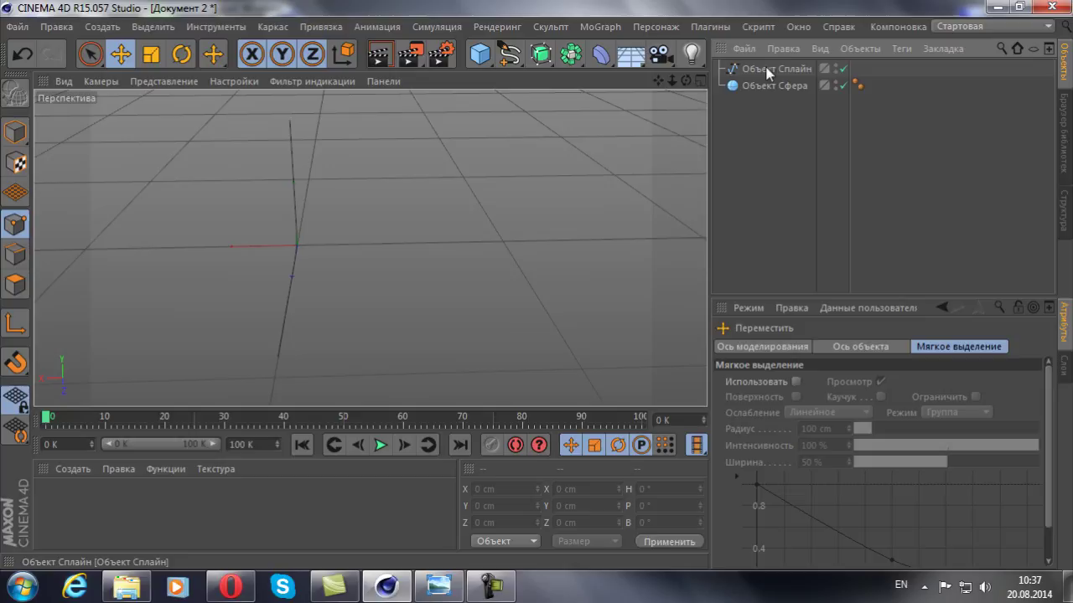
pyautogui.click(767, 70)
pyautogui.moveTo(765, 72); pyautogui.dragTo(765, 67)
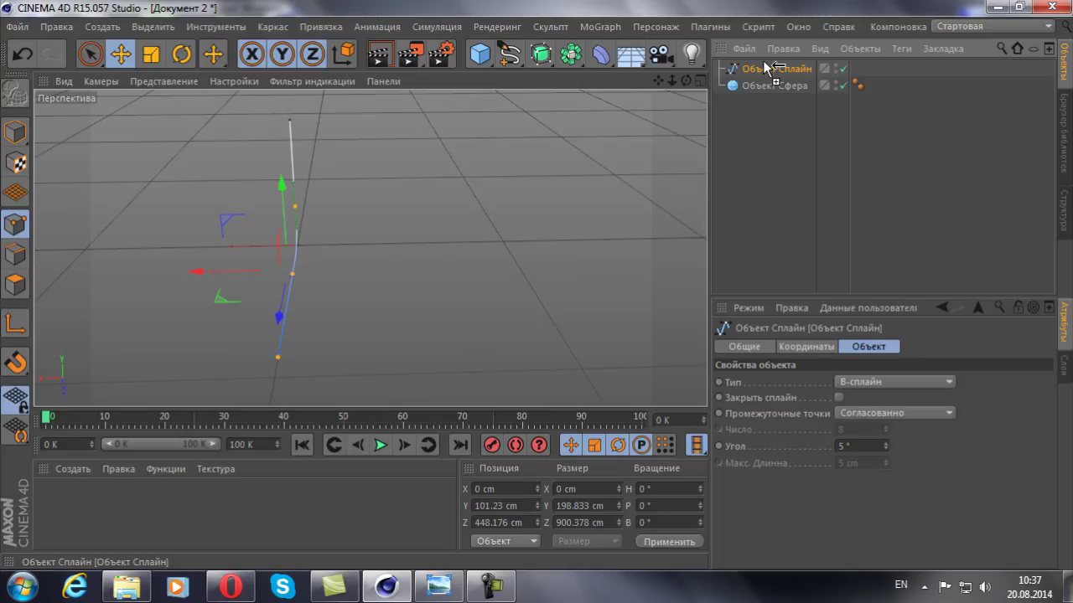
pyautogui.keyDown('ctrl'); pyautogui.moveTo(768, 67); pyautogui.dragTo(764, 72); pyautogui.keyUp('ctrl')
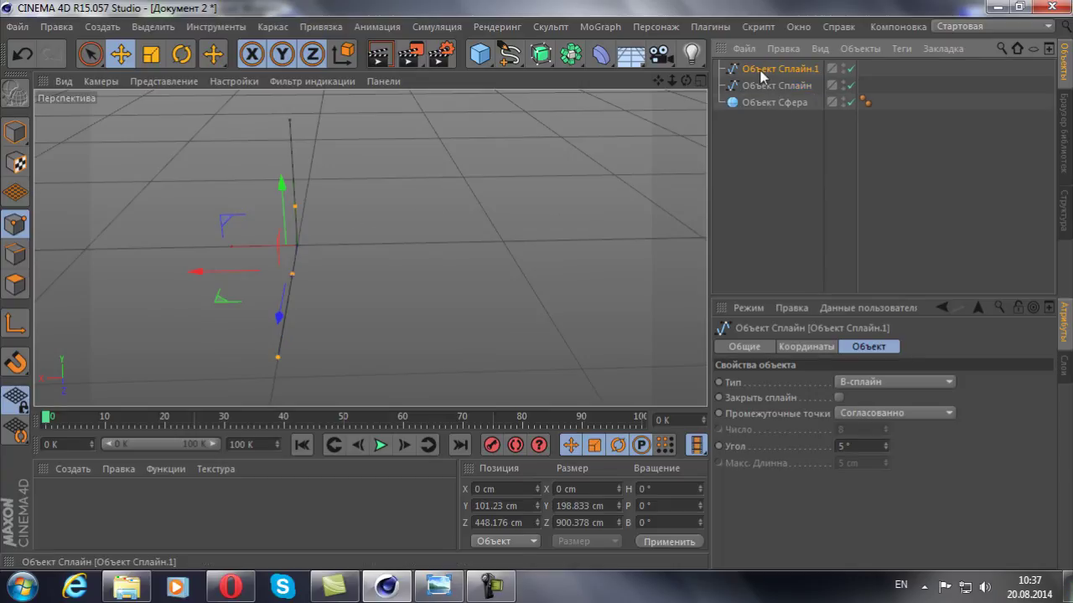
# In Model mode, move the spline copy to X 318.566 cm and the original to the opposite side
pyautogui.click(17, 134)
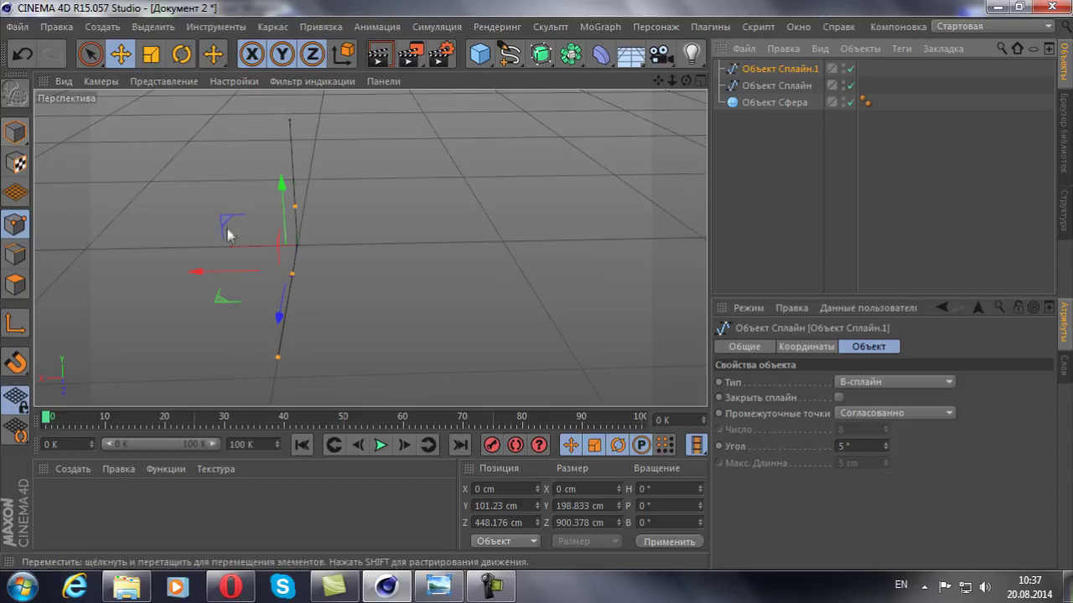
pyautogui.moveTo(198, 270); pyautogui.dragTo(405, 283)
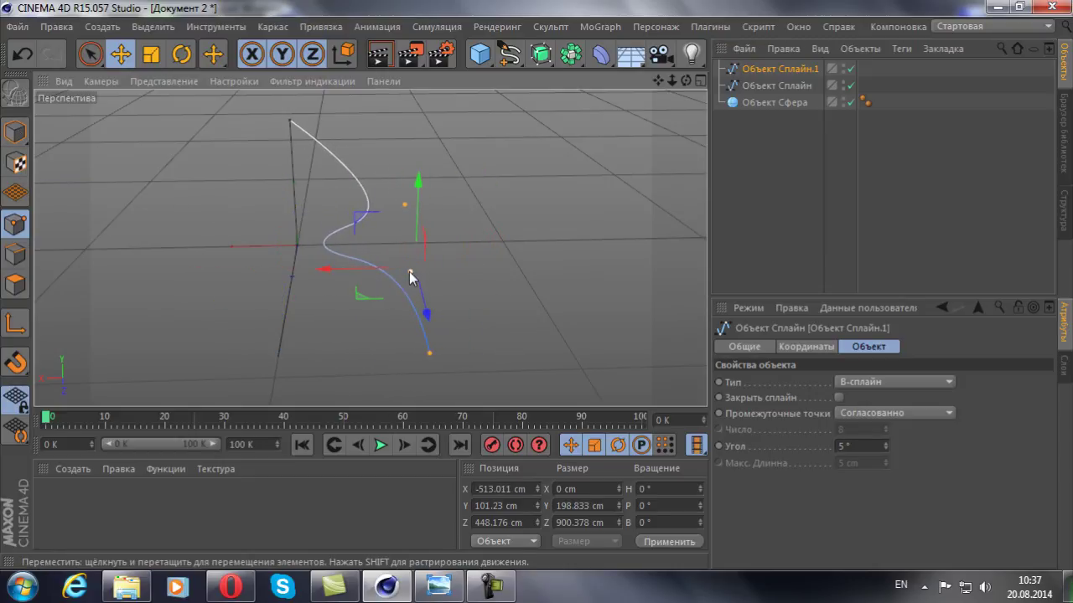
pyautogui.hotkey('ctrl', 'z')
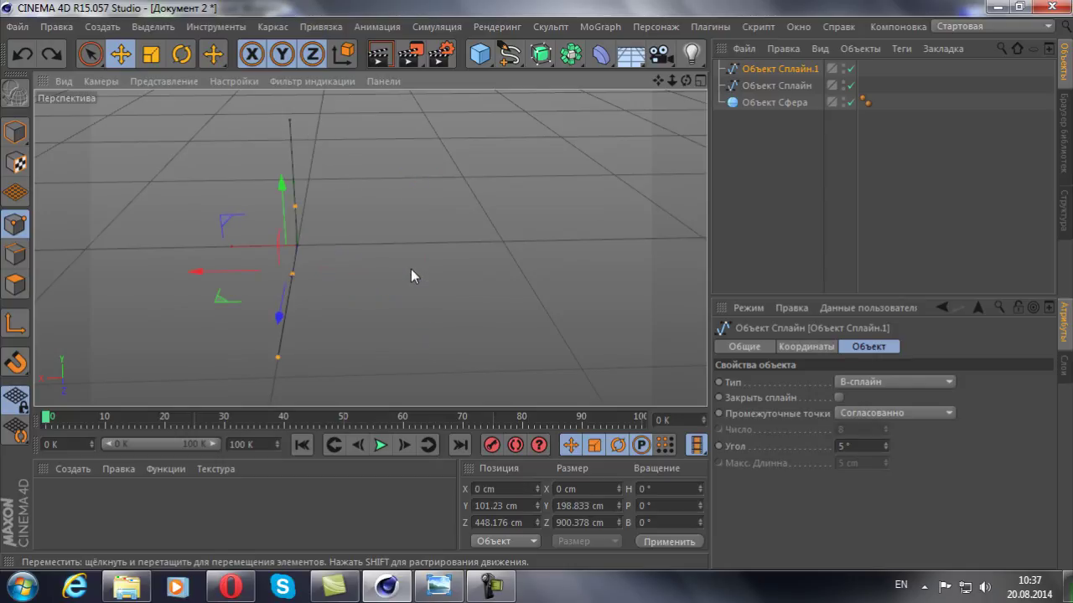
pyautogui.click(16, 132)
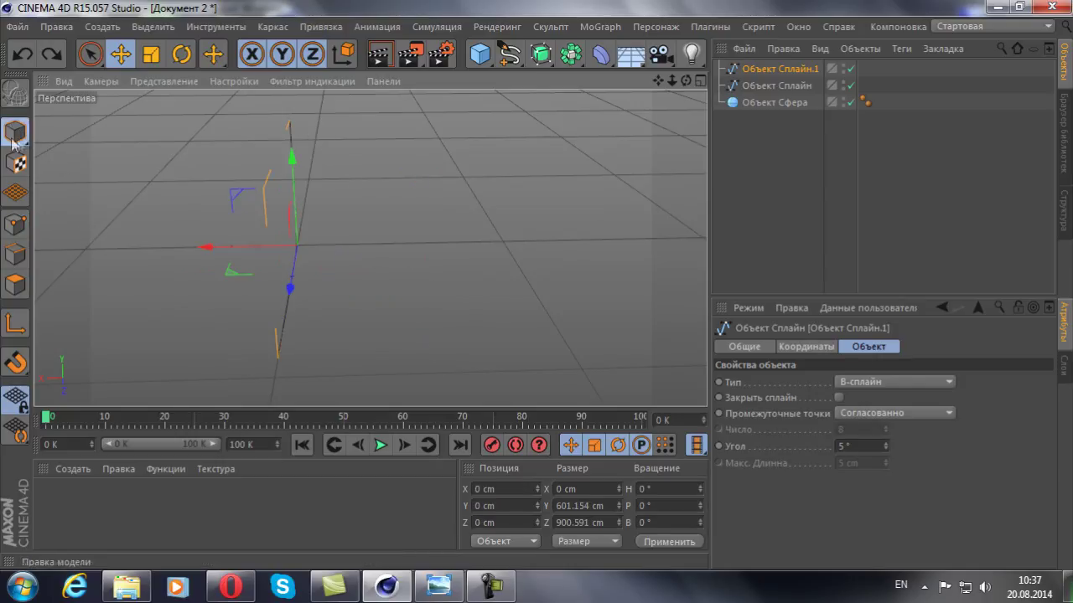
pyautogui.moveTo(210, 247); pyautogui.dragTo(687, 241)
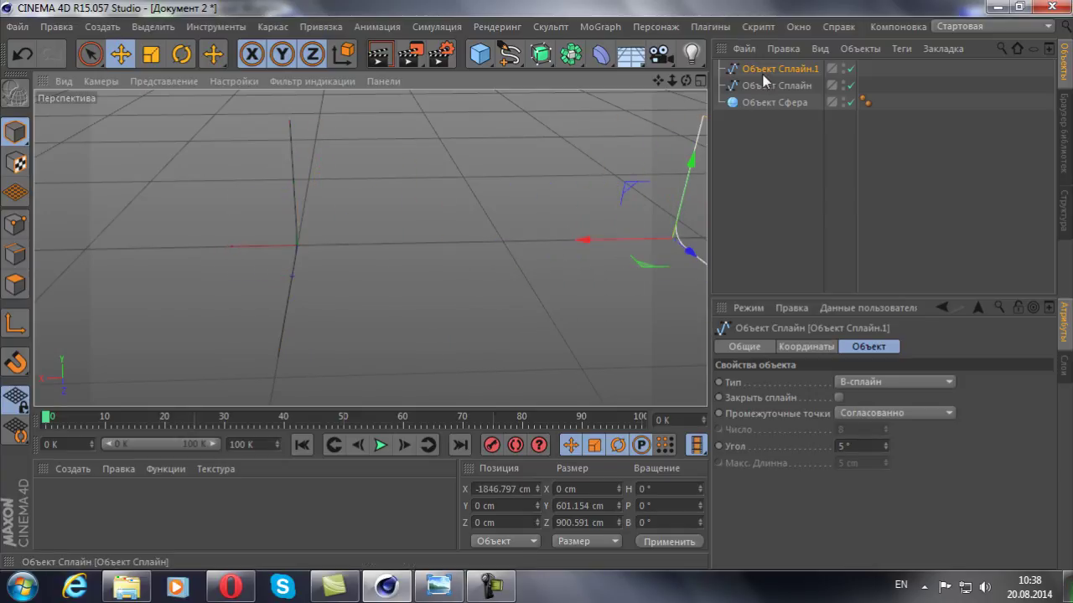
pyautogui.click(764, 85)
pyautogui.moveTo(295, 255); pyautogui.dragTo(191, 249)
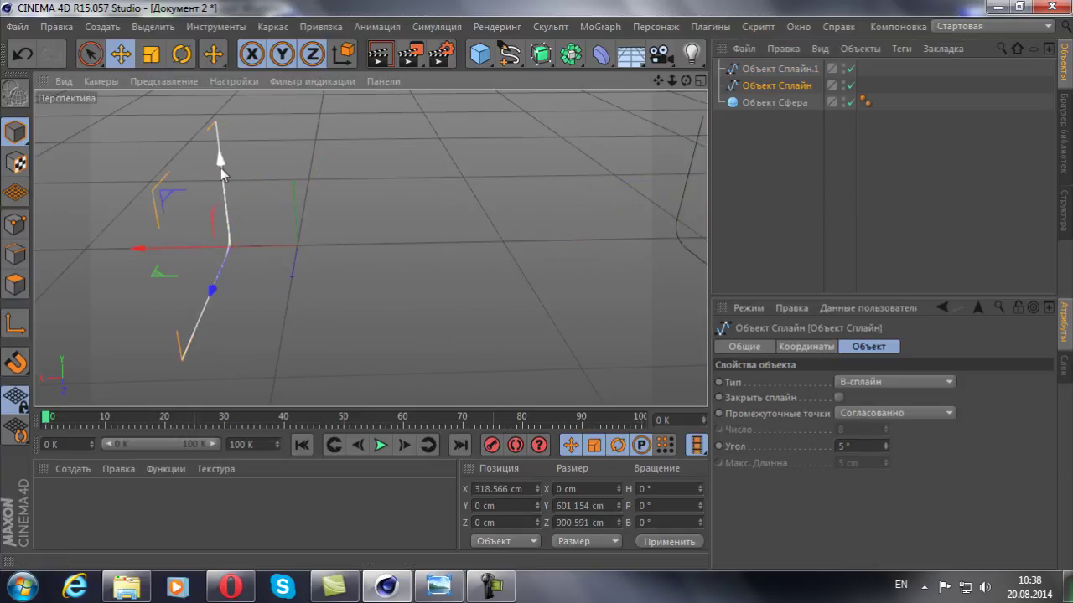
pyautogui.keyDown('alt'); pyautogui.moveTo(424, 217); pyautogui.dragTo(450, 184); pyautogui.keyUp('alt')
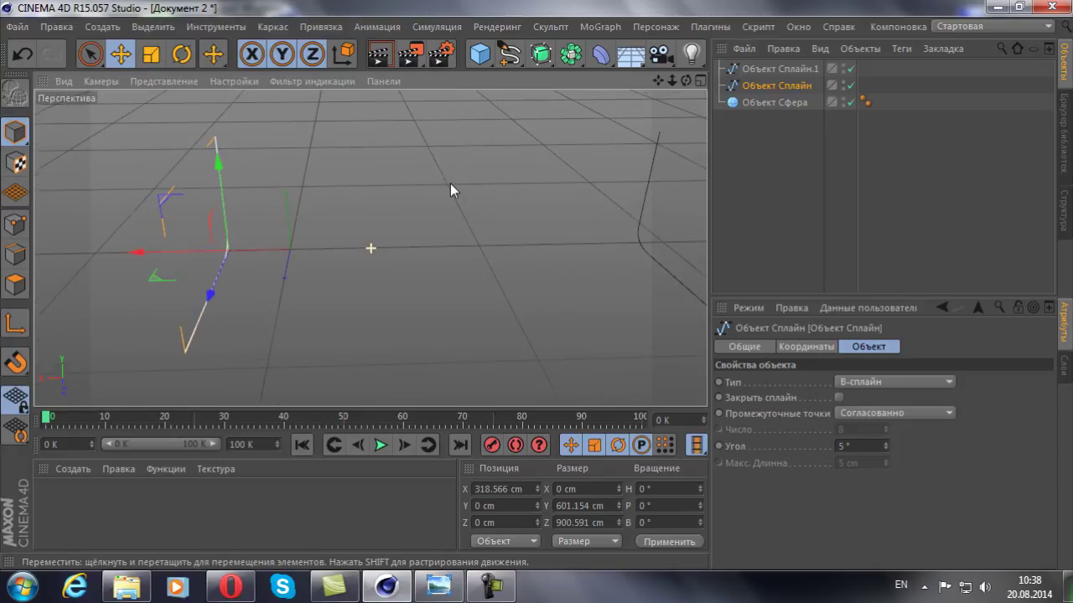
pyautogui.click(889, 176)
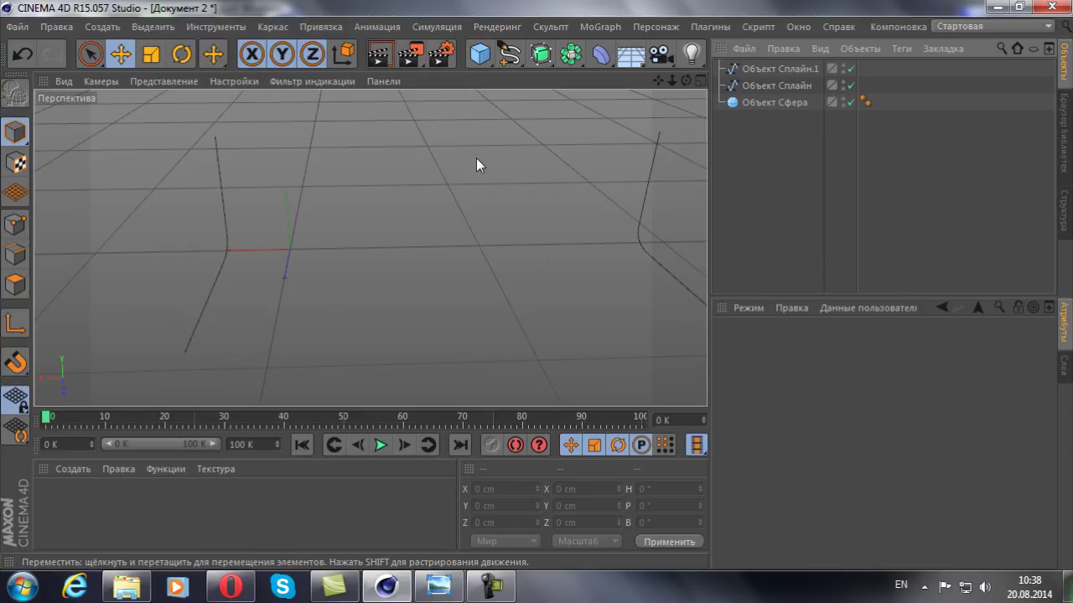
# Add a Loft generator and nest both splines under it to form the curved surface
pyautogui.click(545, 54)
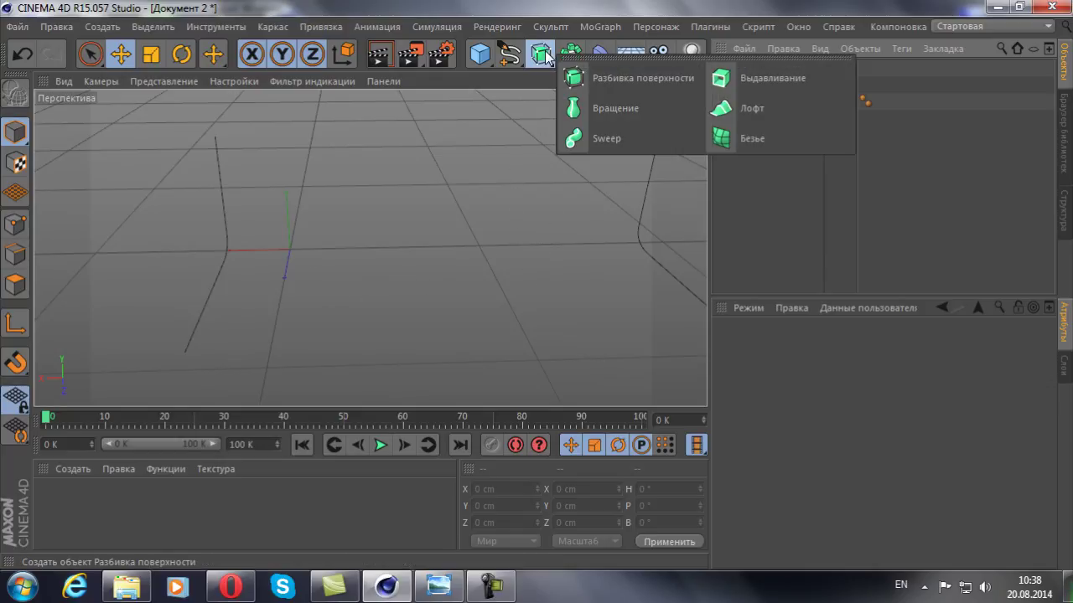
pyautogui.click(749, 117)
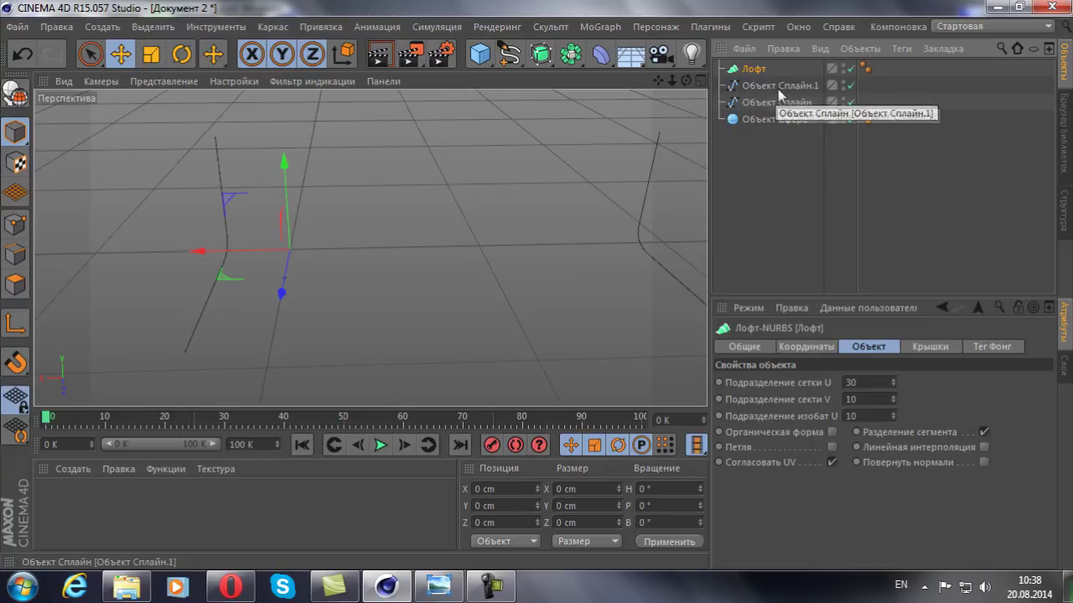
pyautogui.click(756, 86)
pyautogui.keyDown('shift'); pyautogui.click(757, 103); pyautogui.keyUp('shift')
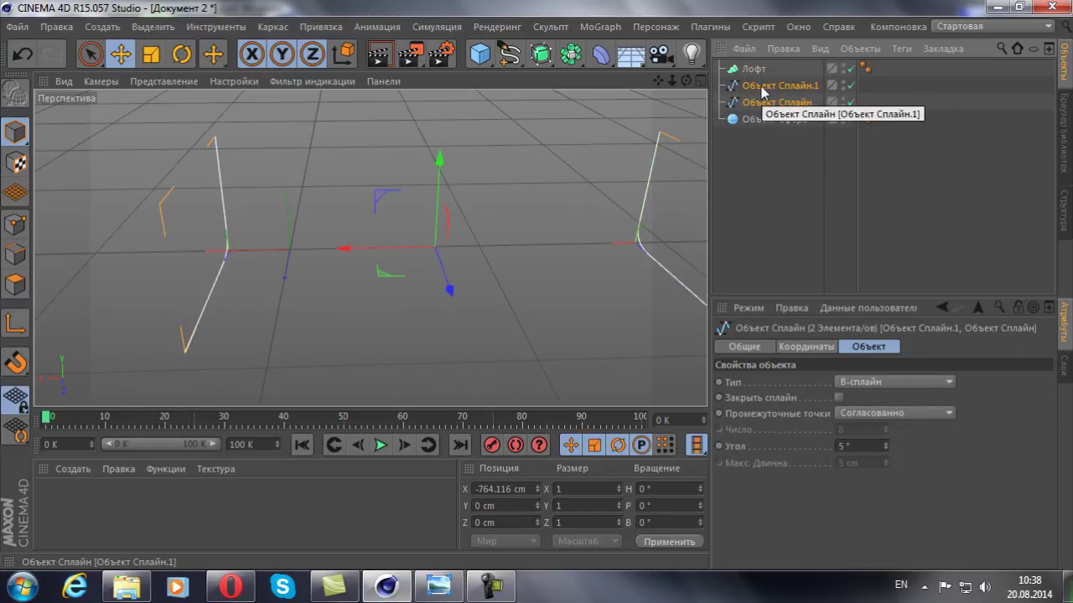
pyautogui.moveTo(754, 88); pyautogui.dragTo(753, 66)
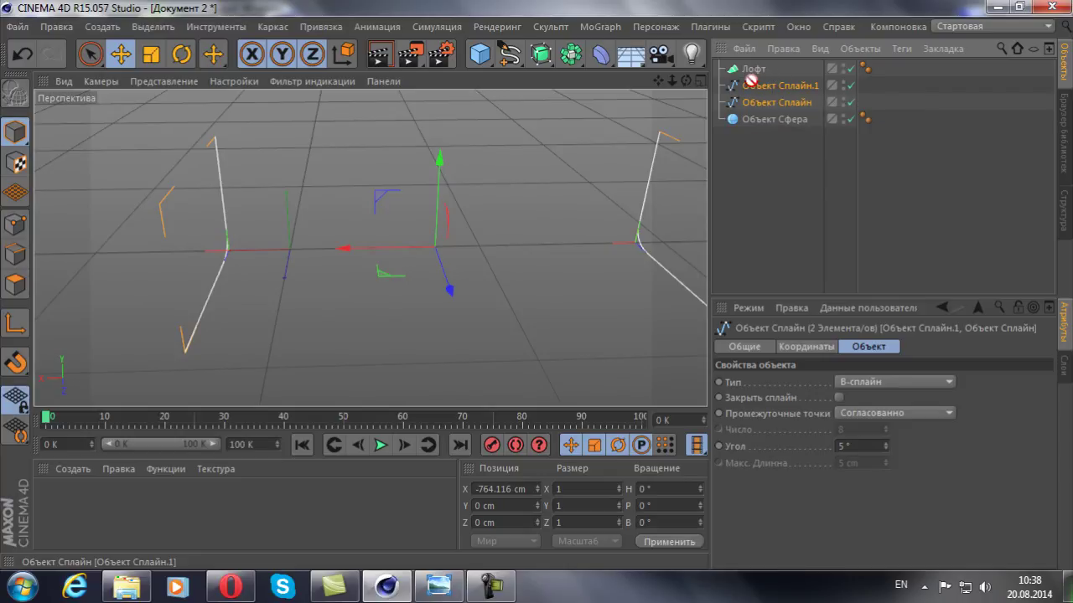
pyautogui.moveTo(755, 70)
pyautogui.mouseDown()
pyautogui.moveTo(762, 77)
pyautogui.moveTo(755, 70)
pyautogui.mouseUp()
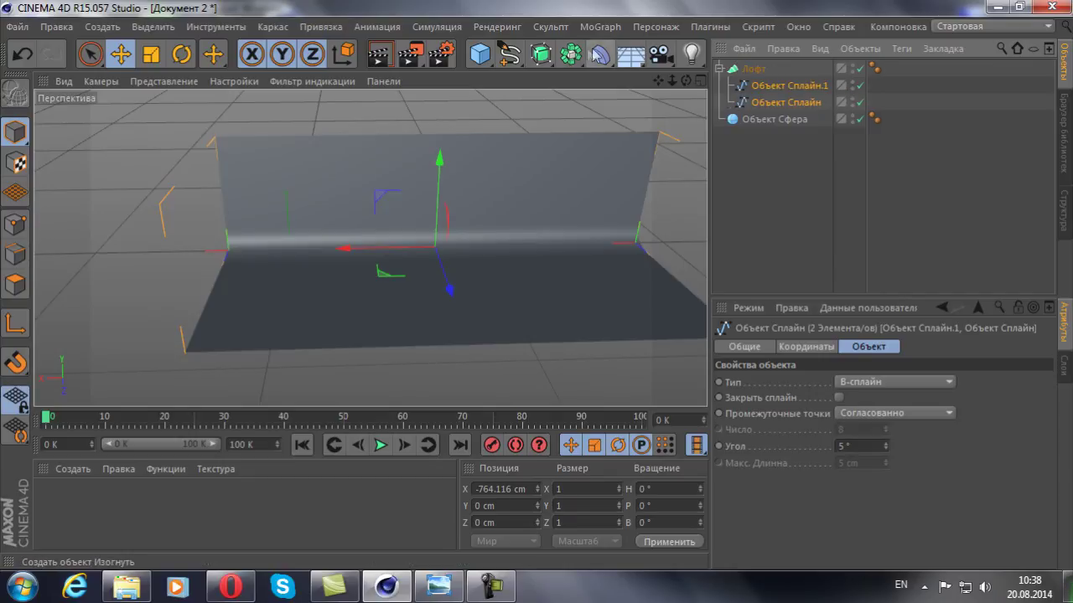
pyautogui.moveTo(540, 53); pyautogui.dragTo(561, 78)
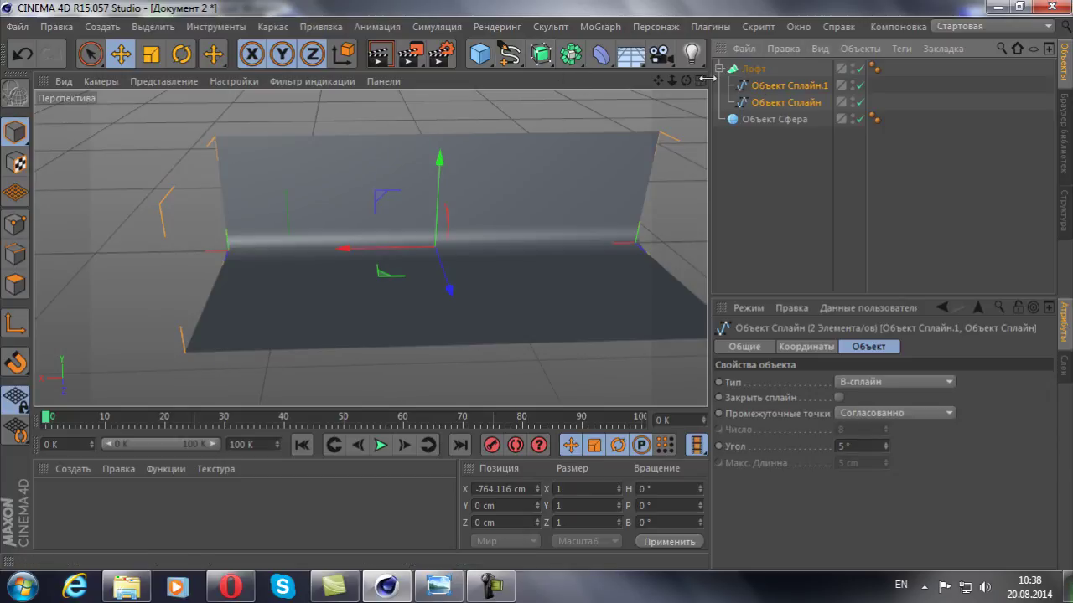
# Move the sphere above the loft to X -732.97, Y 68.868 cm, then duplicate it as Объект Сфера.1
pyautogui.click(541, 55)
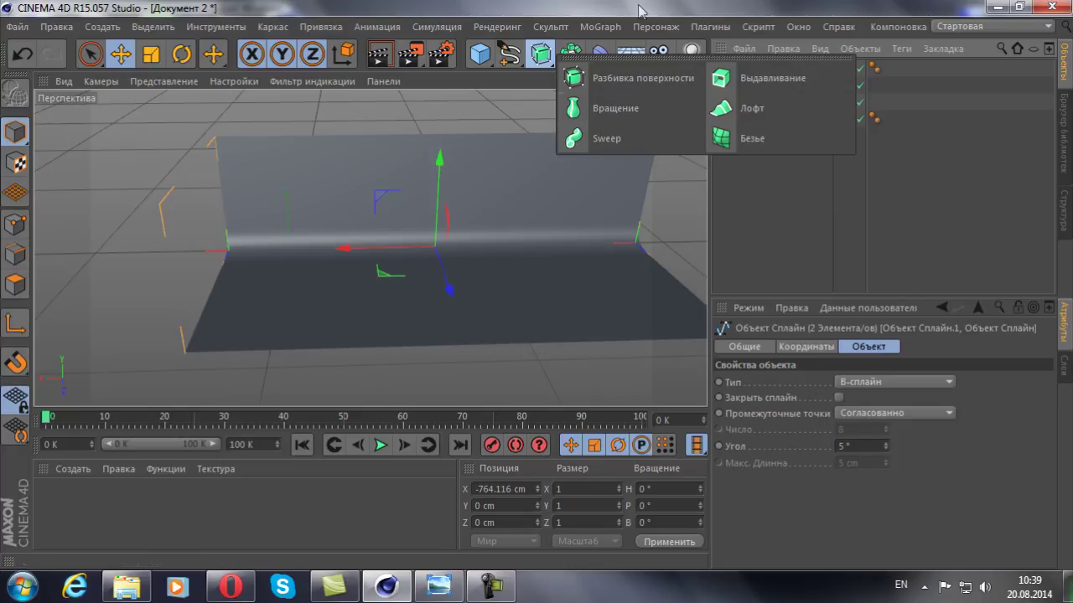
pyautogui.keyDown('alt'); pyautogui.click(722, 108); pyautogui.keyUp('alt')
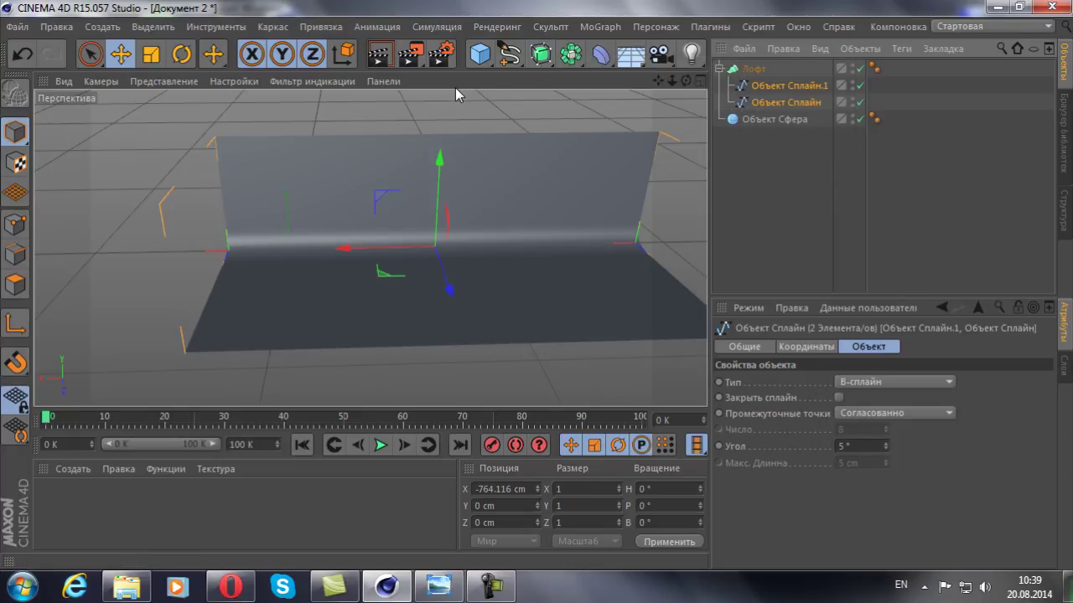
pyautogui.moveTo(537, 247)
pyautogui.keyDown('alt'); pyautogui.mouseDown()
pyautogui.moveTo(668, 236)
pyautogui.moveTo(549, 274)
pyautogui.moveTo(444, 263)
pyautogui.moveTo(645, 239)
pyautogui.moveTo(477, 251)
pyautogui.moveTo(240, 217)
pyautogui.moveTo(502, 233)
pyautogui.moveTo(421, 172)
pyautogui.moveTo(493, 184)
pyautogui.mouseUp(); pyautogui.keyUp('alt')
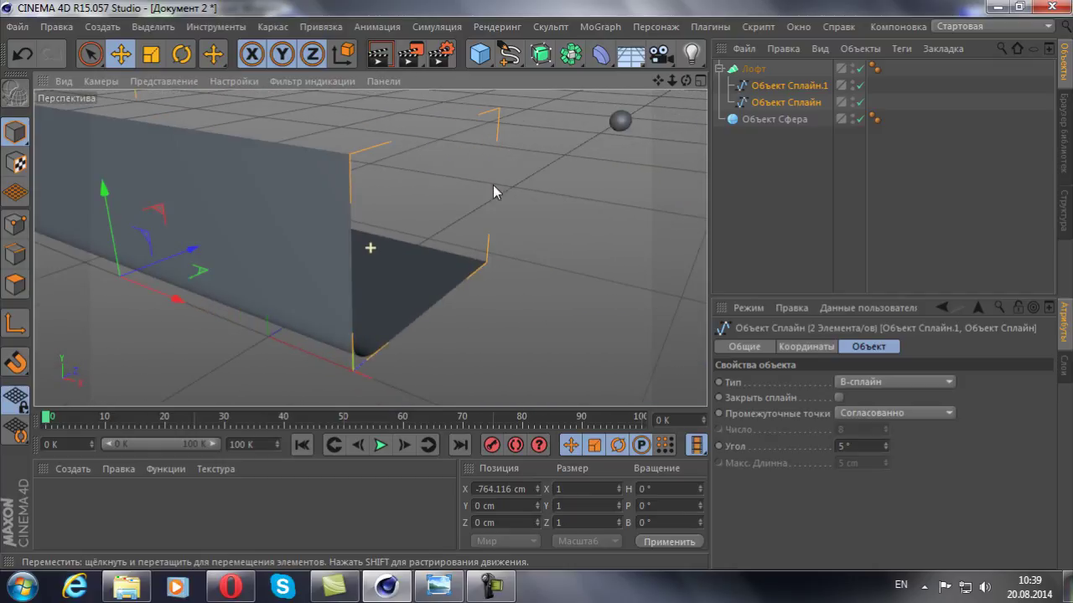
pyautogui.click(618, 120)
pyautogui.moveTo(638, 116)
pyautogui.mouseDown()
pyautogui.moveTo(392, 259)
pyautogui.moveTo(249, 198)
pyautogui.moveTo(87, 215)
pyautogui.moveTo(226, 236)
pyautogui.moveTo(259, 365)
pyautogui.moveTo(394, 247)
pyautogui.mouseUp()
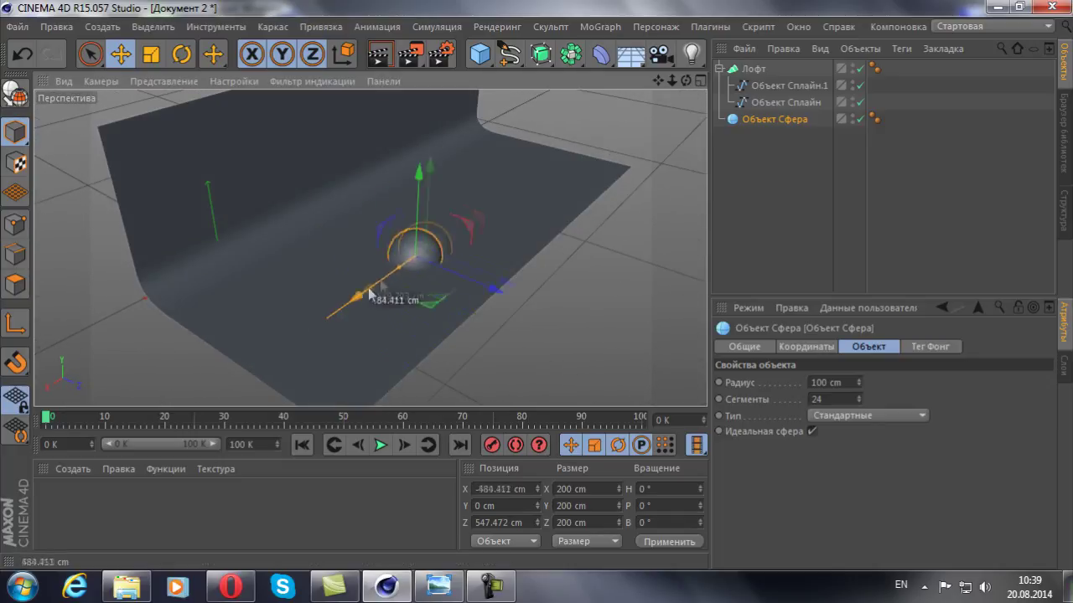
pyautogui.moveTo(457, 143)
pyautogui.mouseDown()
pyautogui.moveTo(455, 121)
pyautogui.moveTo(490, 266)
pyautogui.moveTo(278, 221)
pyautogui.moveTo(351, 244)
pyautogui.moveTo(276, 230)
pyautogui.mouseUp()
pyautogui.scroll(3, 351, 245)
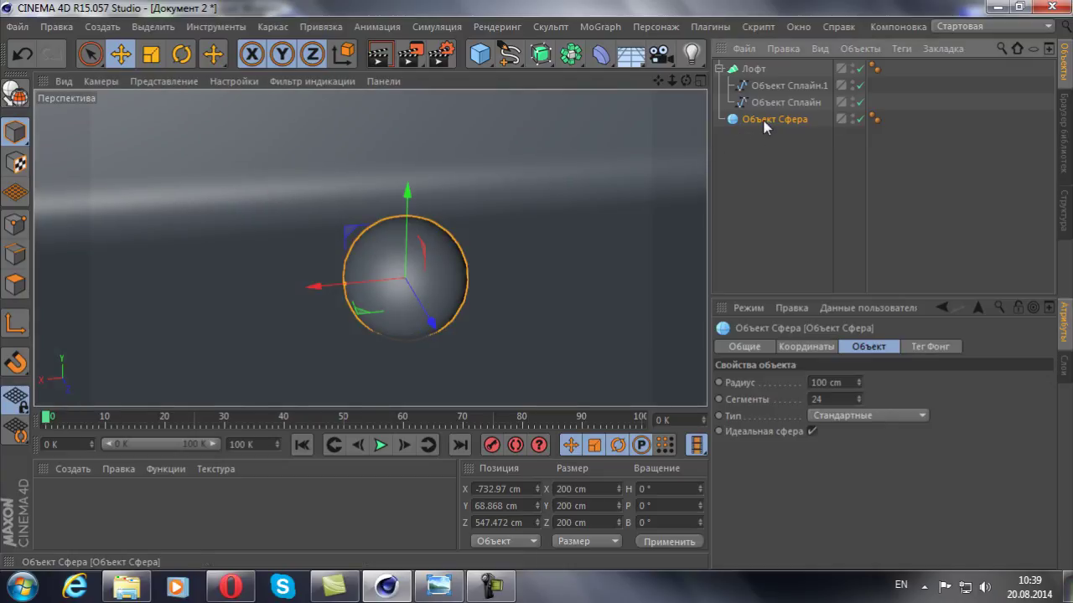
pyautogui.keyDown('ctrl'); pyautogui.moveTo(764, 122); pyautogui.dragTo(765, 137); pyautogui.keyUp('ctrl')
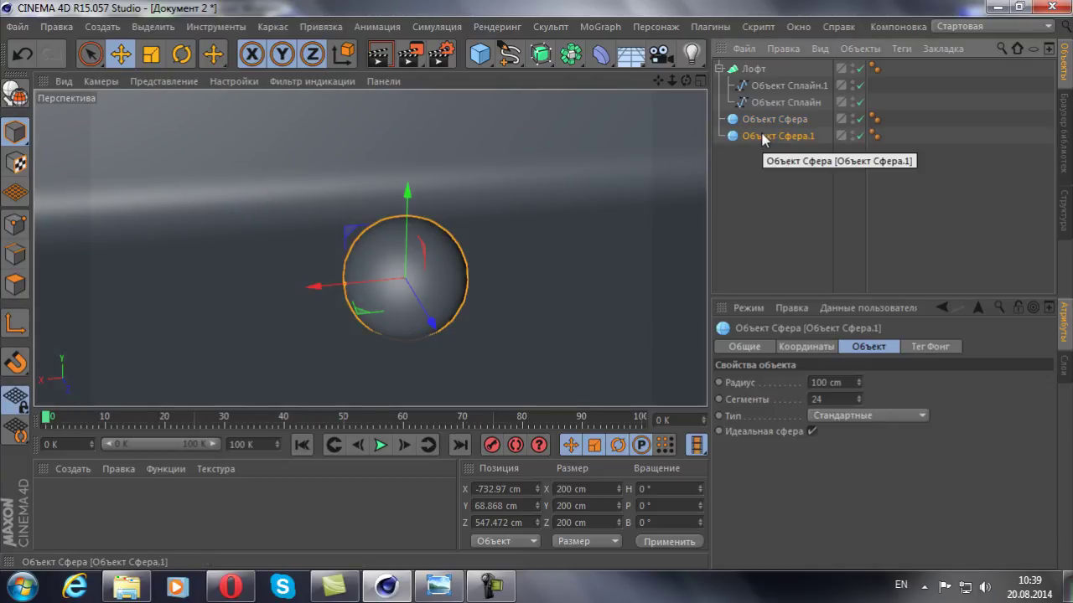
# Move Объект Сфера.1 beside the original (X -535.67, Z 547.472 cm) and scale it down to 113.306 cm
pyautogui.hotkey('alt', 'shift')
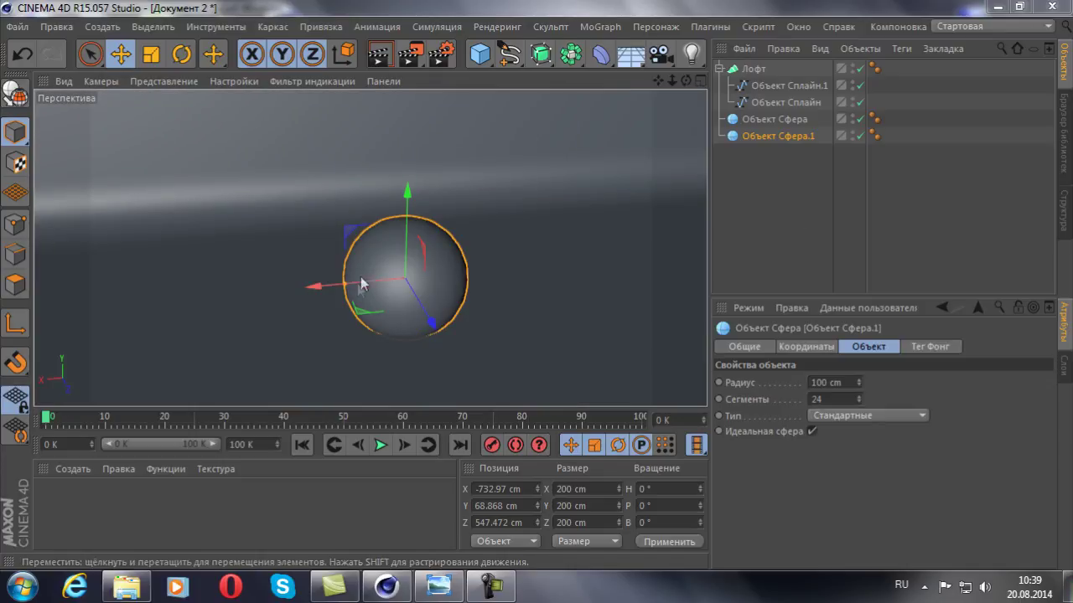
pyautogui.moveTo(362, 285); pyautogui.dragTo(239, 295)
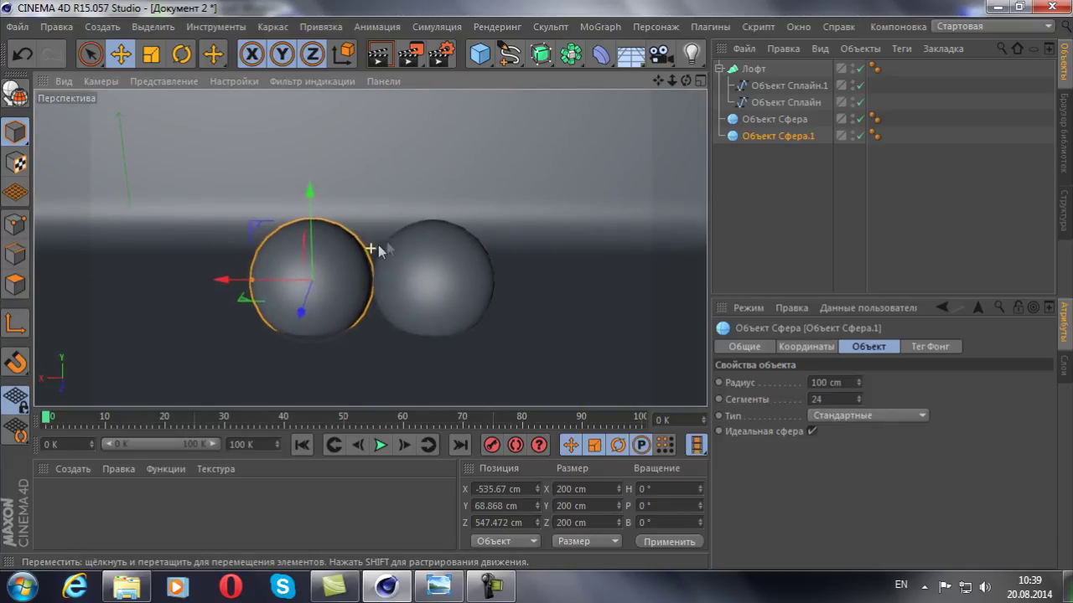
pyautogui.scroll(2, 378, 244)
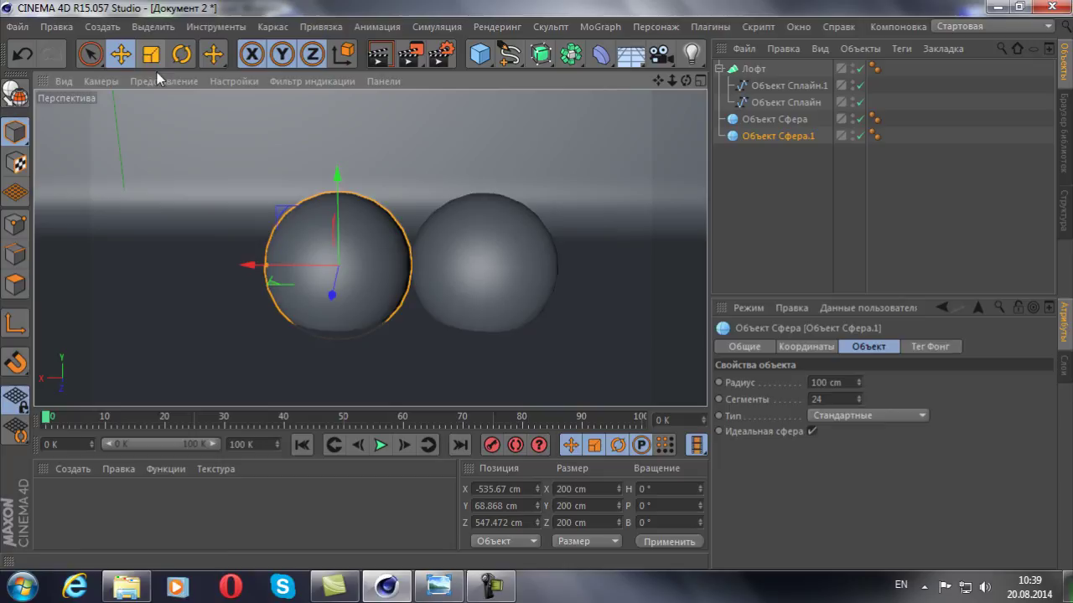
pyautogui.click(151, 57)
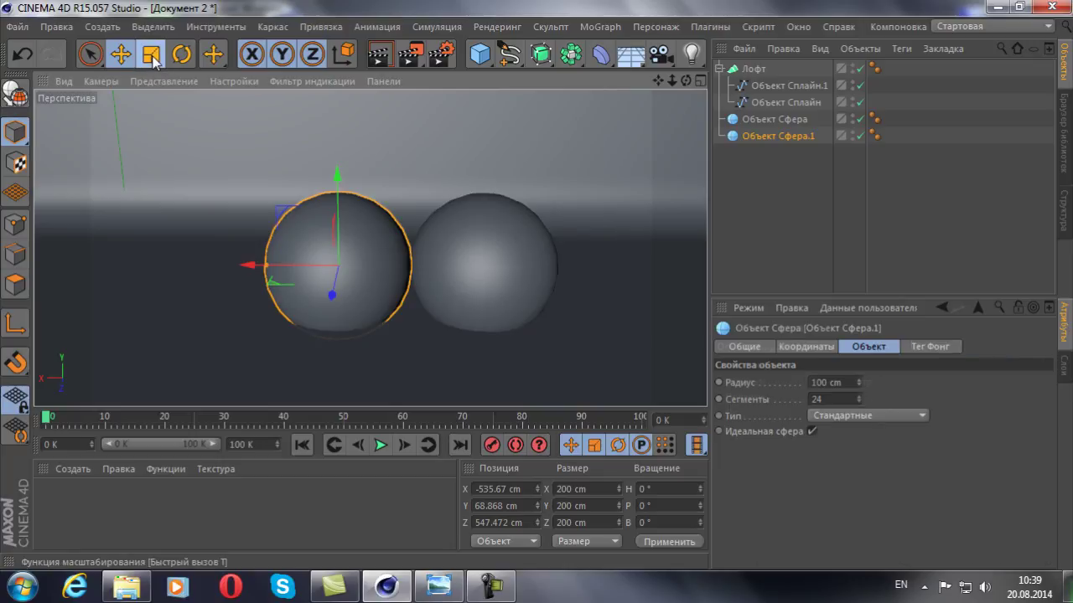
pyautogui.click(184, 55)
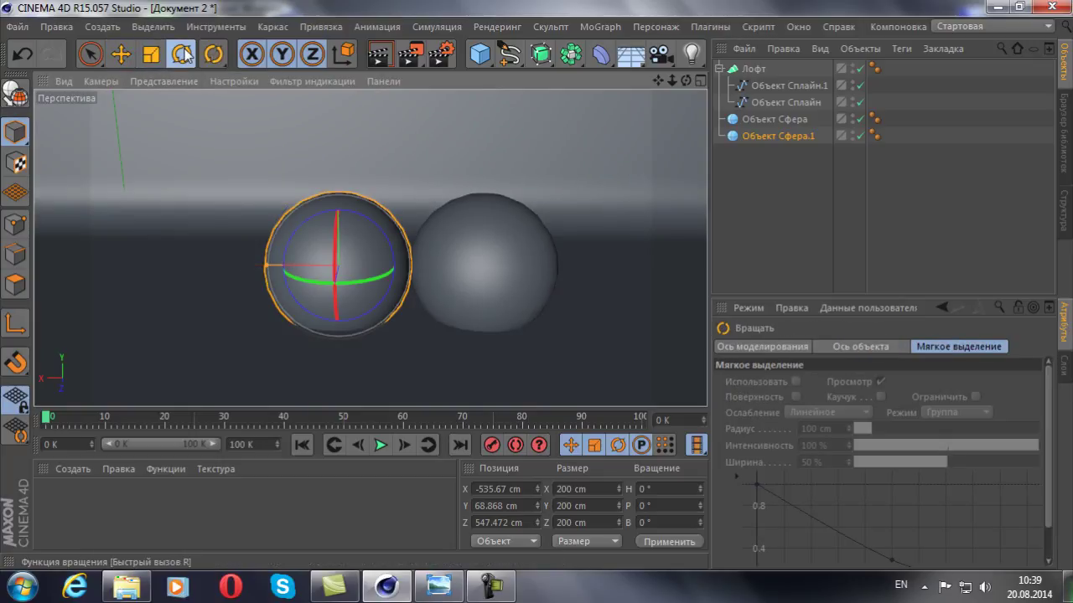
pyautogui.click(151, 55)
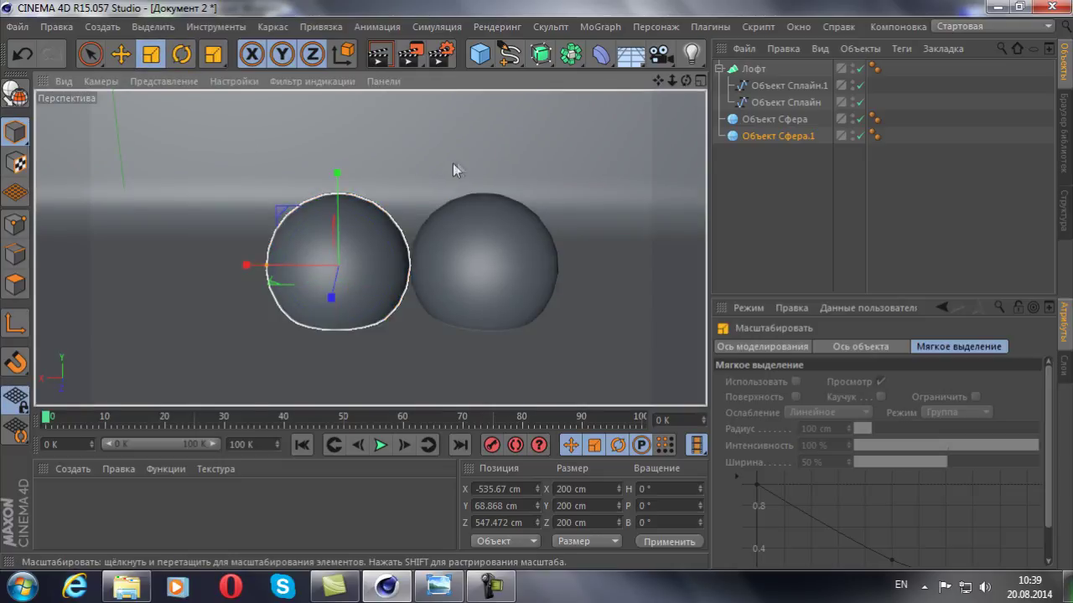
pyautogui.moveTo(620, 124)
pyautogui.mouseDown()
pyautogui.moveTo(339, 270)
pyautogui.moveTo(354, 263)
pyautogui.moveTo(340, 153)
pyautogui.moveTo(343, 171)
pyautogui.mouseUp()
pyautogui.press('e')
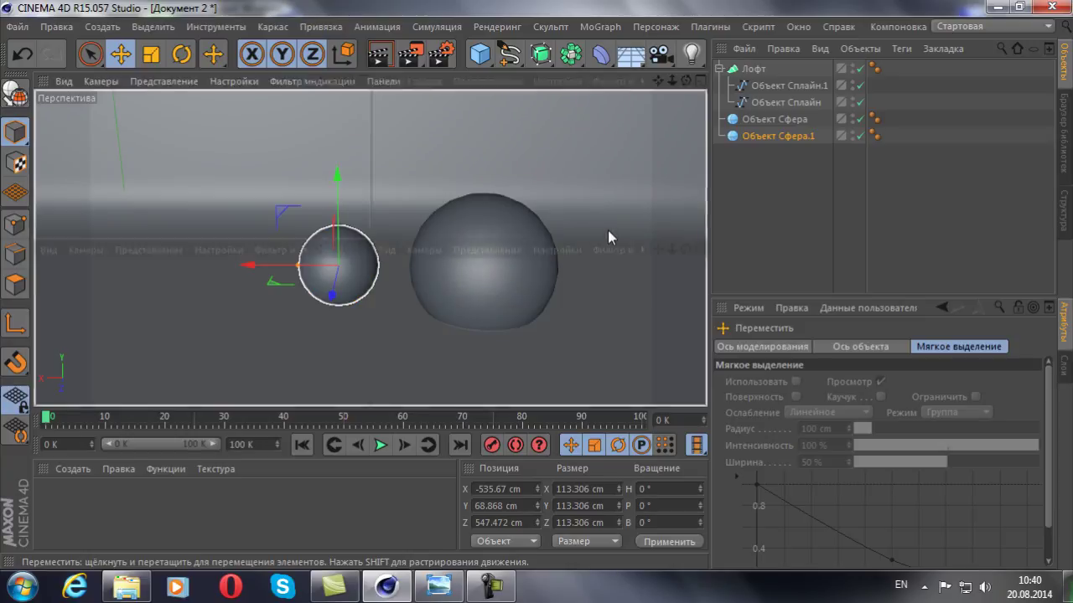
# In the maximized Right view, lower the lofted floor slightly along Y
pyautogui.middleClick(607, 229)
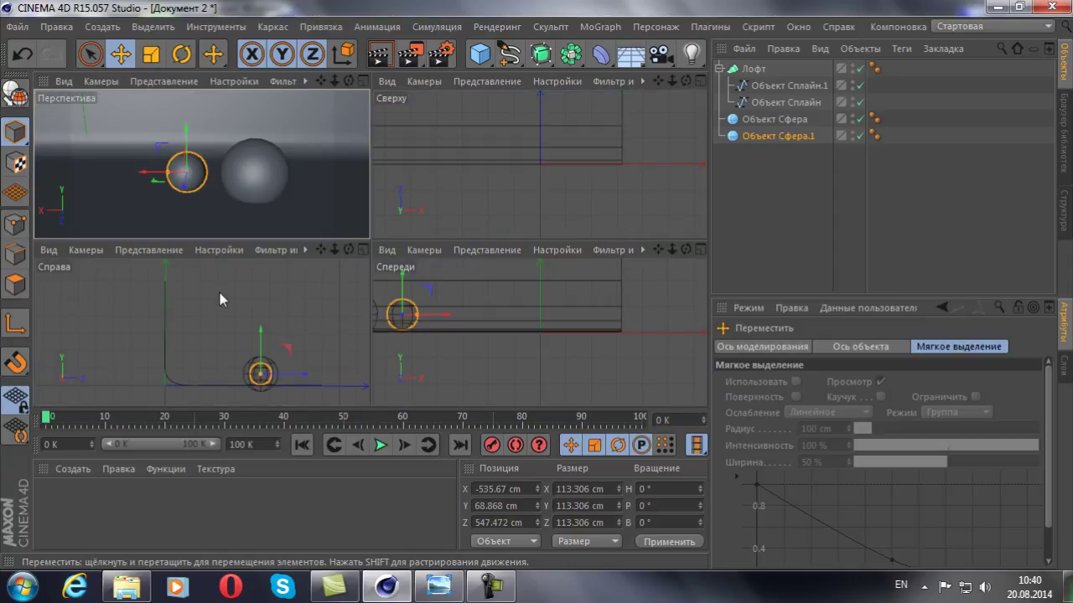
pyautogui.middleClick(219, 292)
pyautogui.scroll(2, 507, 290)
pyautogui.scroll(3, 507, 290)
pyautogui.moveTo(507, 290); pyautogui.dragTo(471, 153, button='middle')
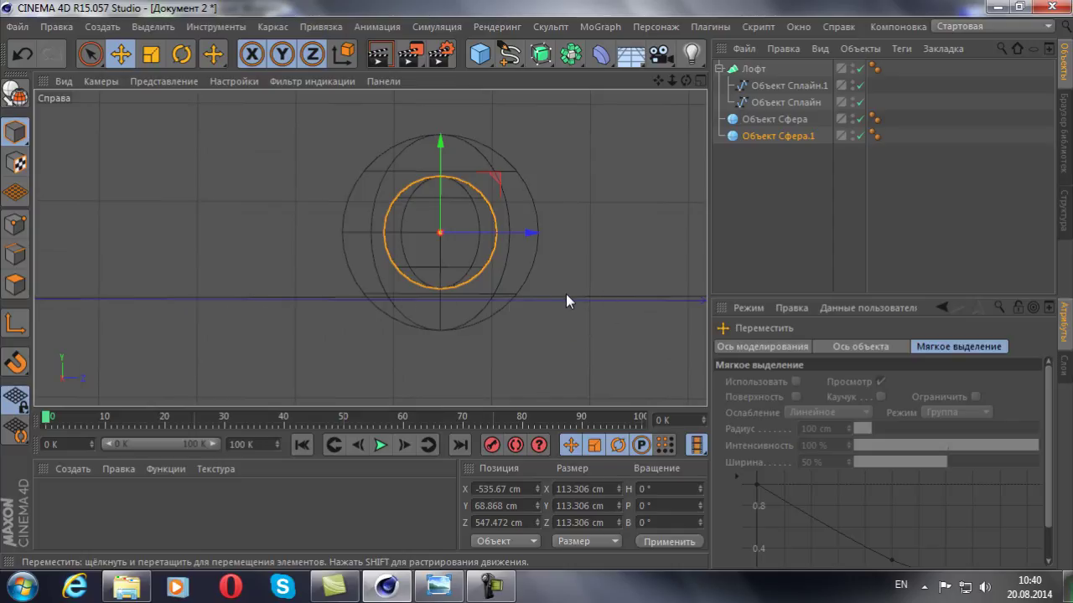
pyautogui.scroll(-2, 542, 252)
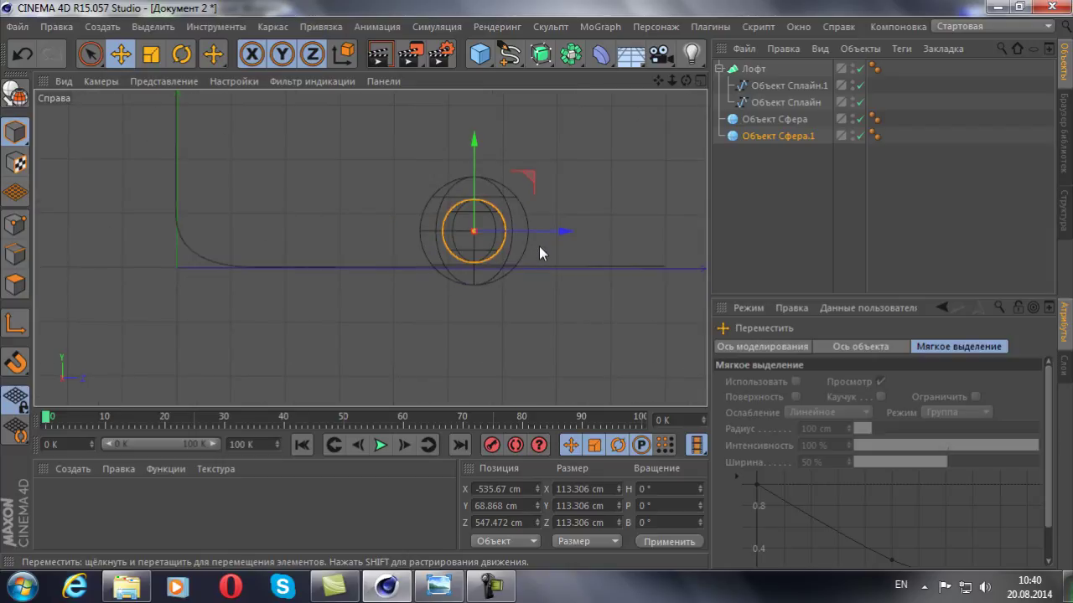
pyautogui.click(196, 264)
pyautogui.scroll(2, 401, 248)
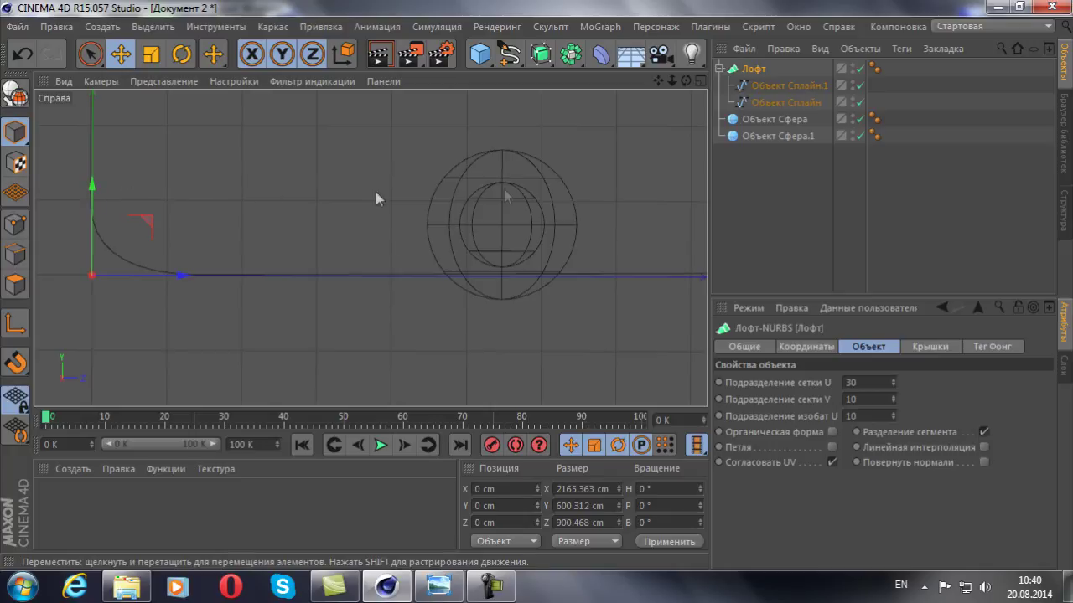
pyautogui.moveTo(92, 184); pyautogui.dragTo(87, 191)
# Lower the small sphere along Y toward the floor
pyautogui.scroll(2, 466, 281)
pyautogui.scroll(2, 488, 298)
pyautogui.scroll(1, 524, 267)
pyautogui.scroll(2, 630, 261)
pyautogui.scroll(1, 637, 297)
pyautogui.keyDown('alt'); pyautogui.moveTo(639, 300); pyautogui.dragTo(576, 329, button='middle'); pyautogui.keyUp('alt')
pyautogui.scroll(-2, 558, 285)
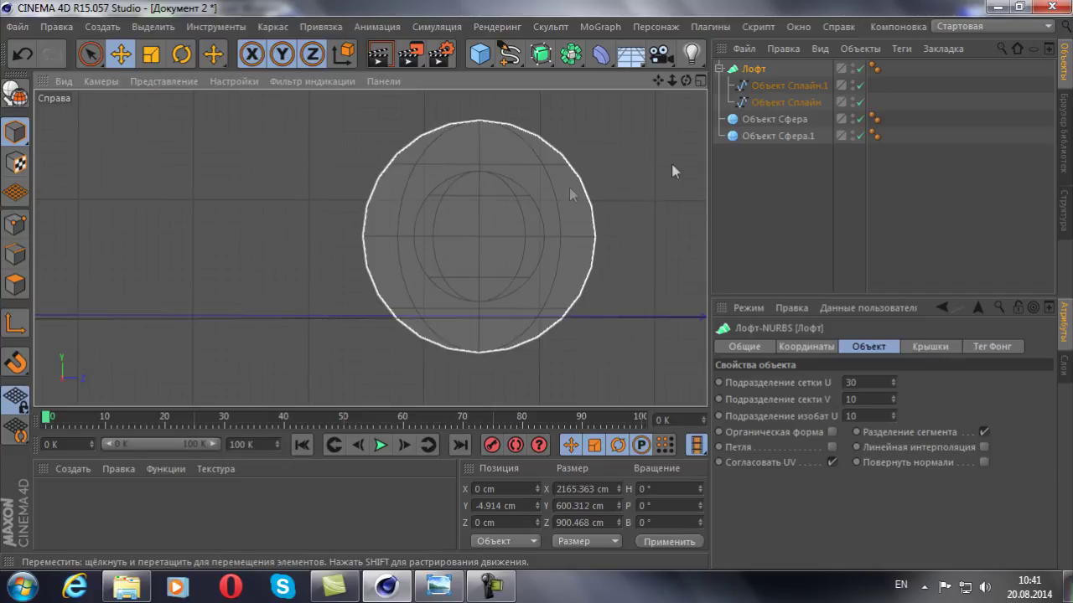
pyautogui.click(761, 136)
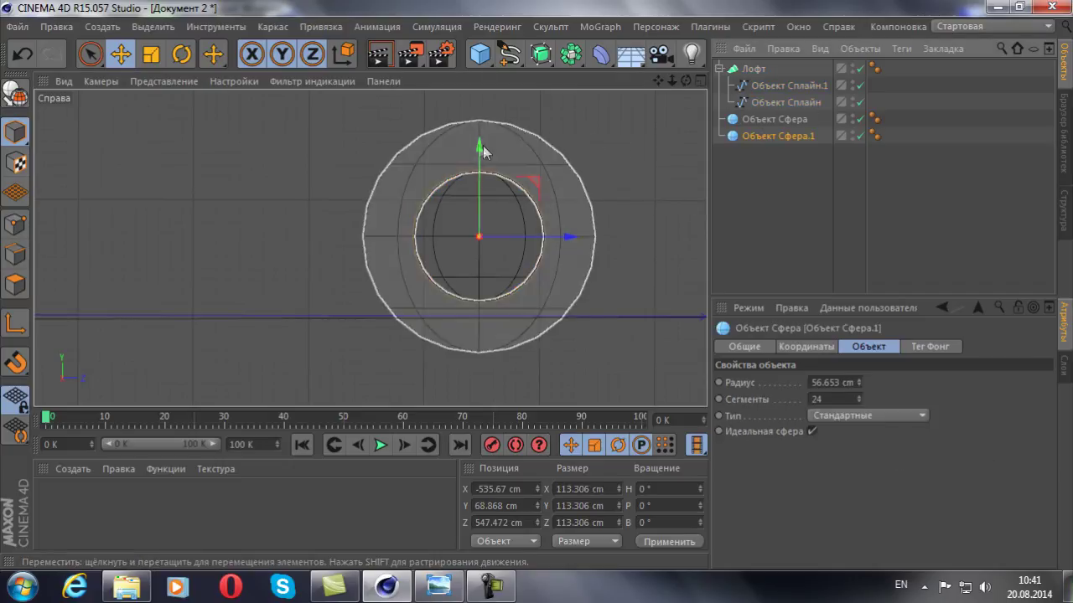
pyautogui.moveTo(477, 145); pyautogui.dragTo(474, 159)
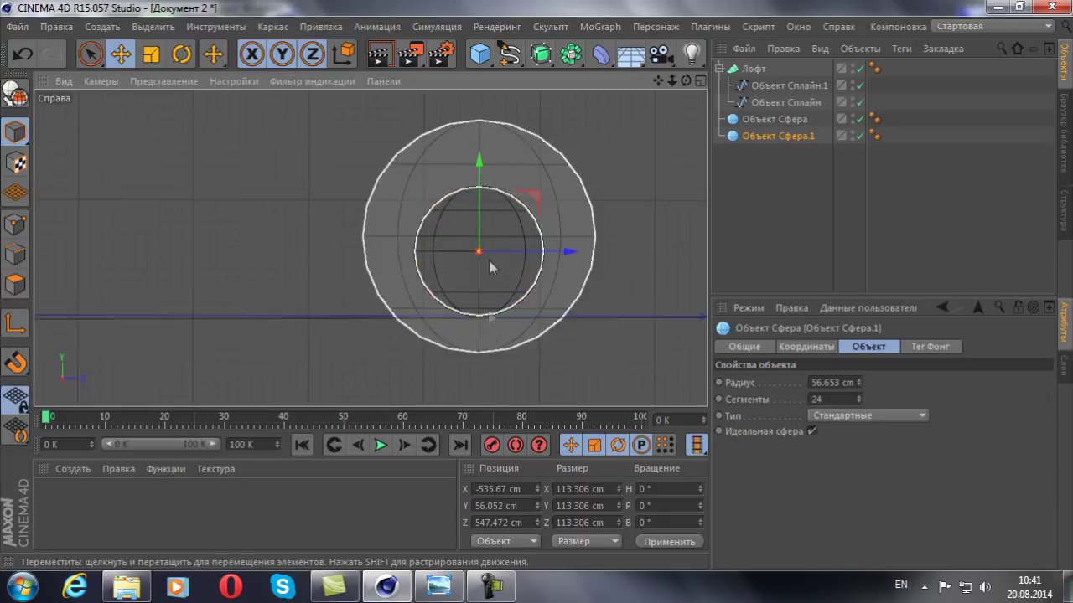
# Raise the large sphere to Y 98.347 cm and settle the small one at Y 55.271 cm
pyautogui.scroll(2, 525, 263)
pyautogui.scroll(-1, 525, 262)
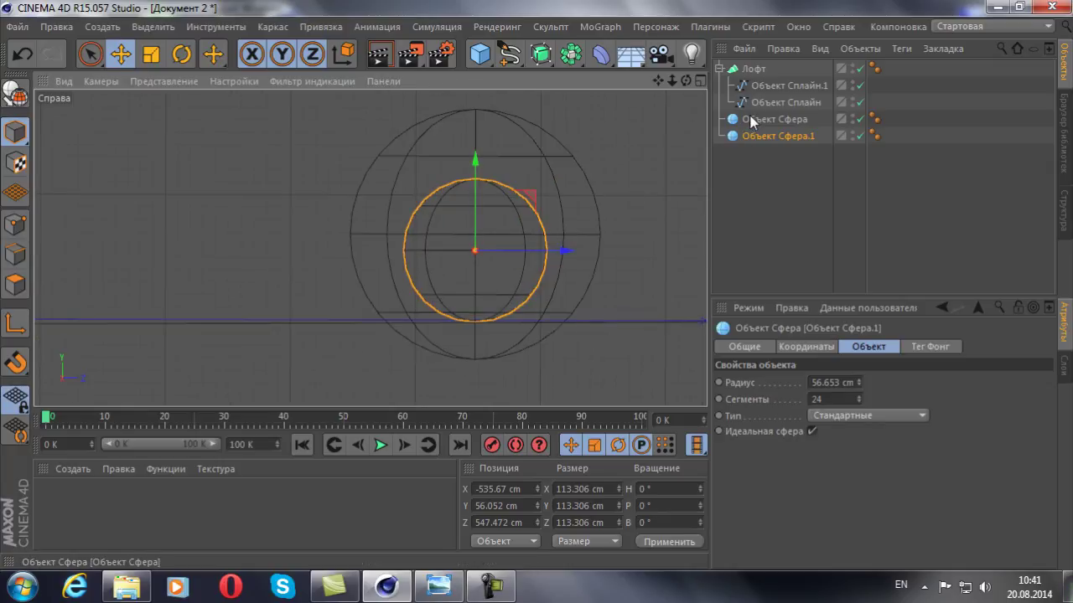
pyautogui.click(755, 120)
pyautogui.moveTo(466, 141); pyautogui.dragTo(478, 106)
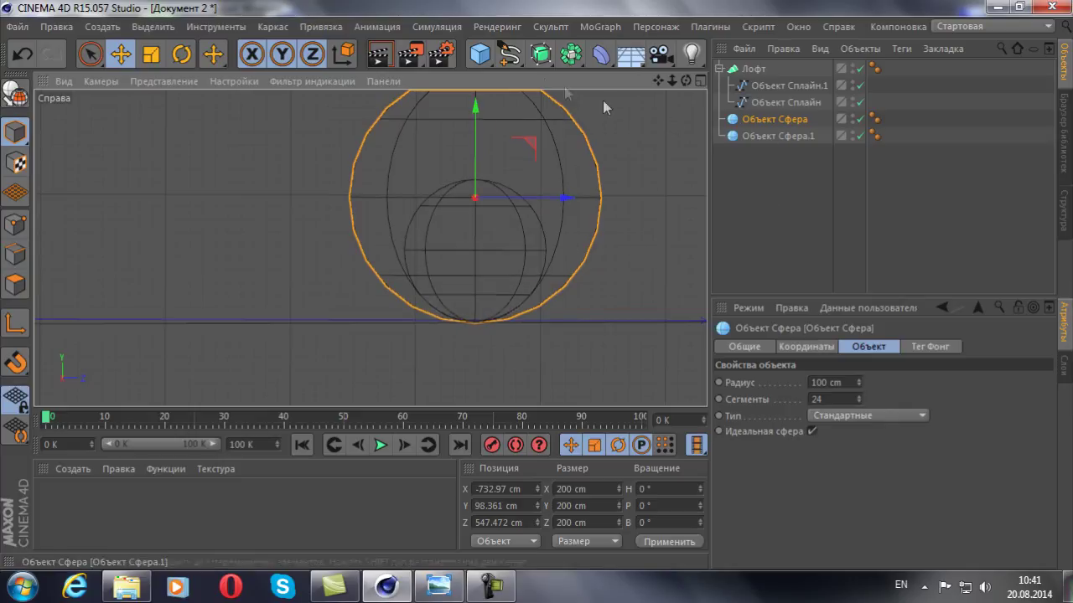
pyautogui.moveTo(473, 101); pyautogui.dragTo(471, 105)
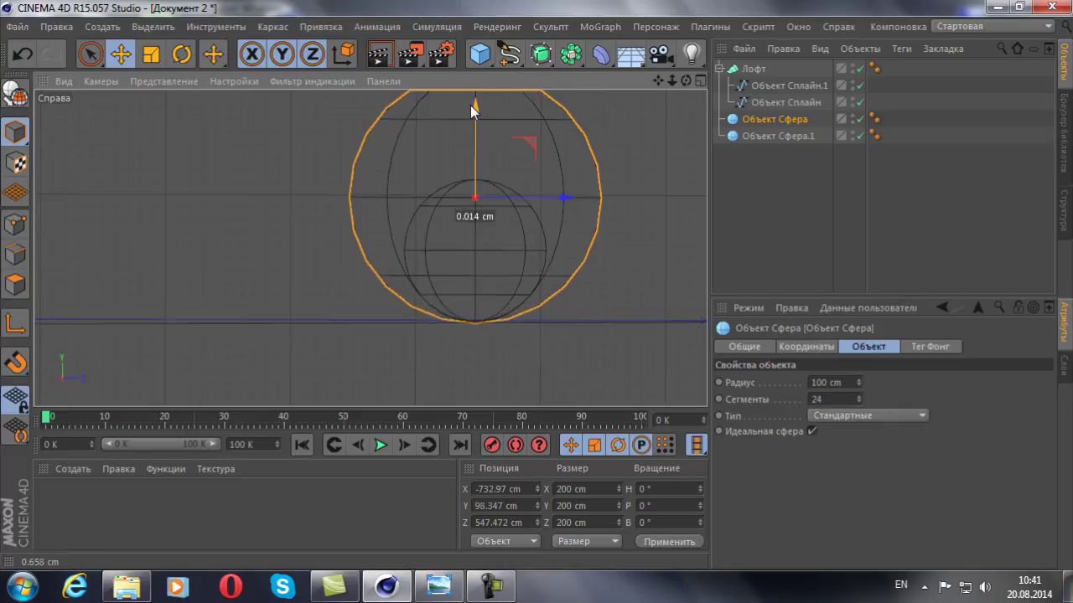
pyautogui.scroll(2, 503, 252)
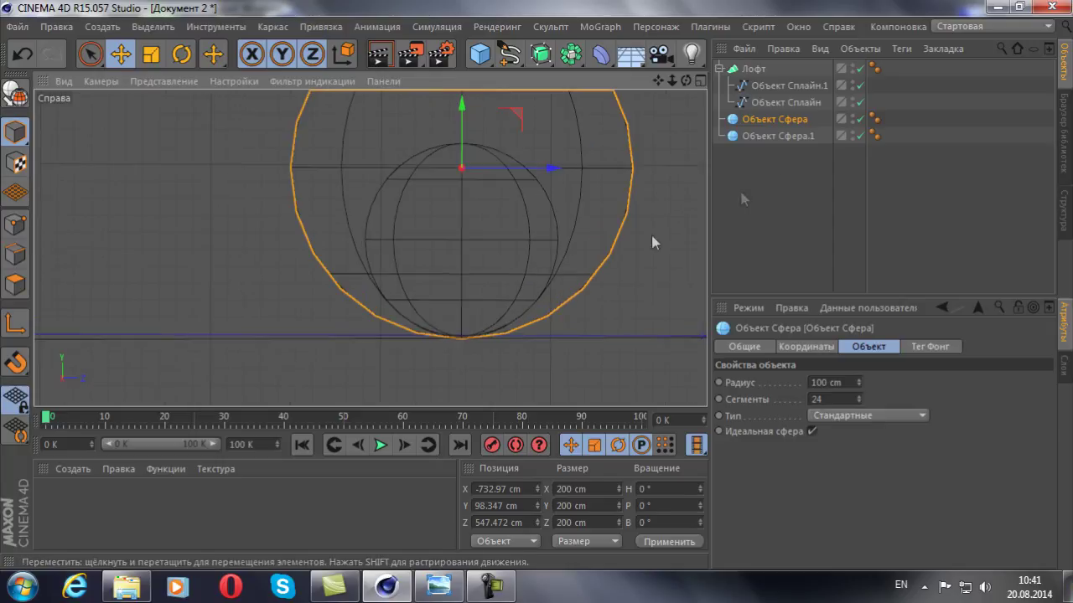
pyautogui.click(715, 138)
pyautogui.moveTo(459, 148); pyautogui.dragTo(458, 149)
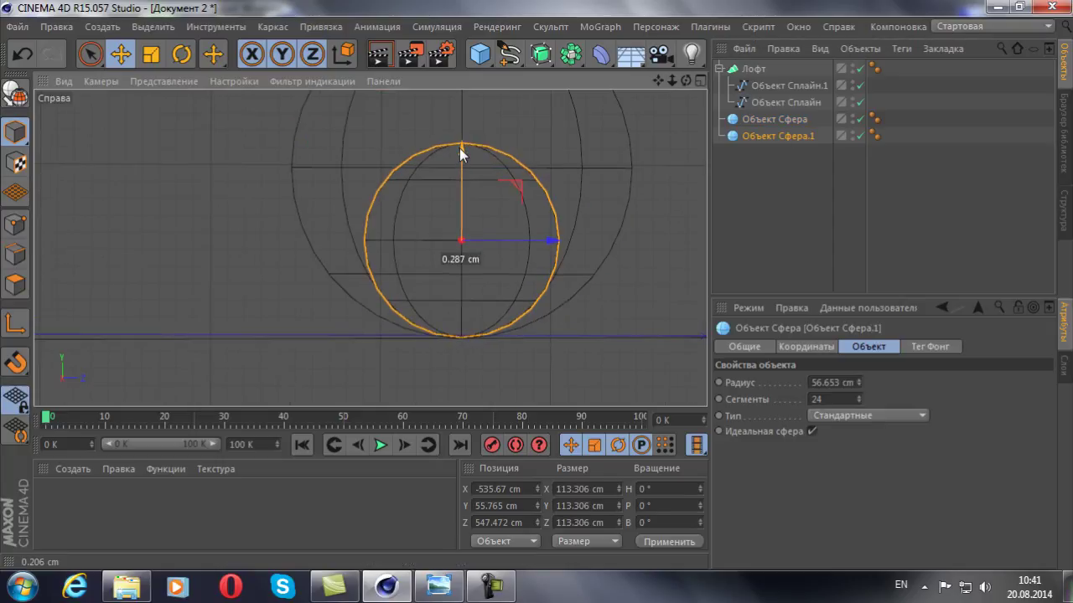
pyautogui.middleClick(687, 251)
pyautogui.middleClick(335, 226)
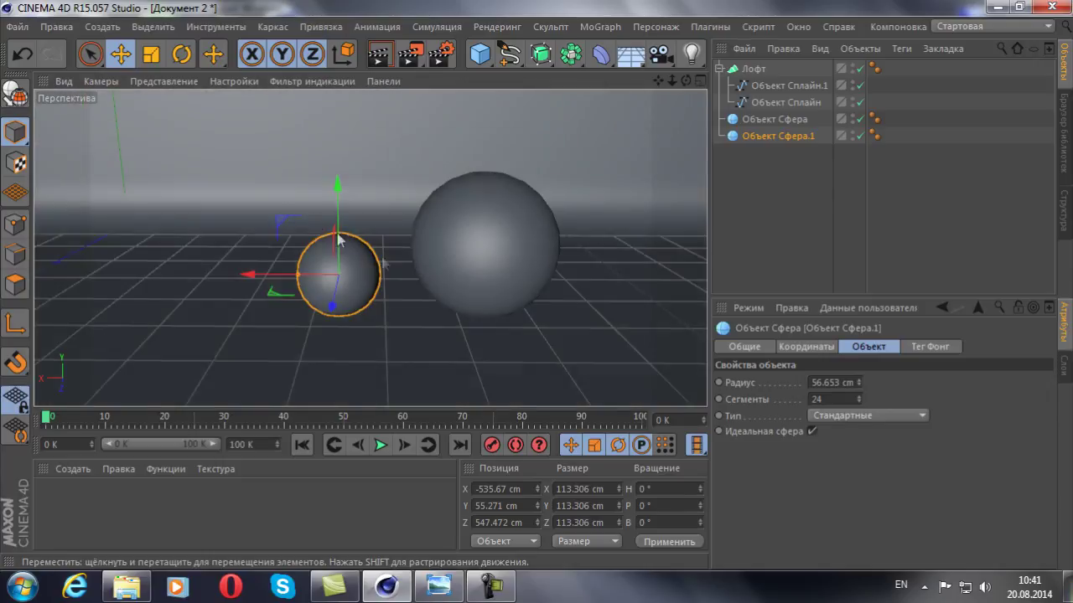
# Orbit the Perspective view around the spheres and render a preview of it
pyautogui.moveTo(393, 209)
pyautogui.keyDown('alt'); pyautogui.mouseDown()
pyautogui.moveTo(377, 157)
pyautogui.moveTo(383, 180)
pyautogui.moveTo(350, 330)
pyautogui.moveTo(572, 341)
pyautogui.moveTo(342, 329)
pyautogui.moveTo(310, 366)
pyautogui.mouseUp(); pyautogui.keyUp('alt')
pyautogui.moveTo(399, 329)
pyautogui.keyDown('alt'); pyautogui.mouseDown()
pyautogui.moveTo(327, 337)
pyautogui.moveTo(331, 318)
pyautogui.mouseUp(); pyautogui.keyUp('alt')
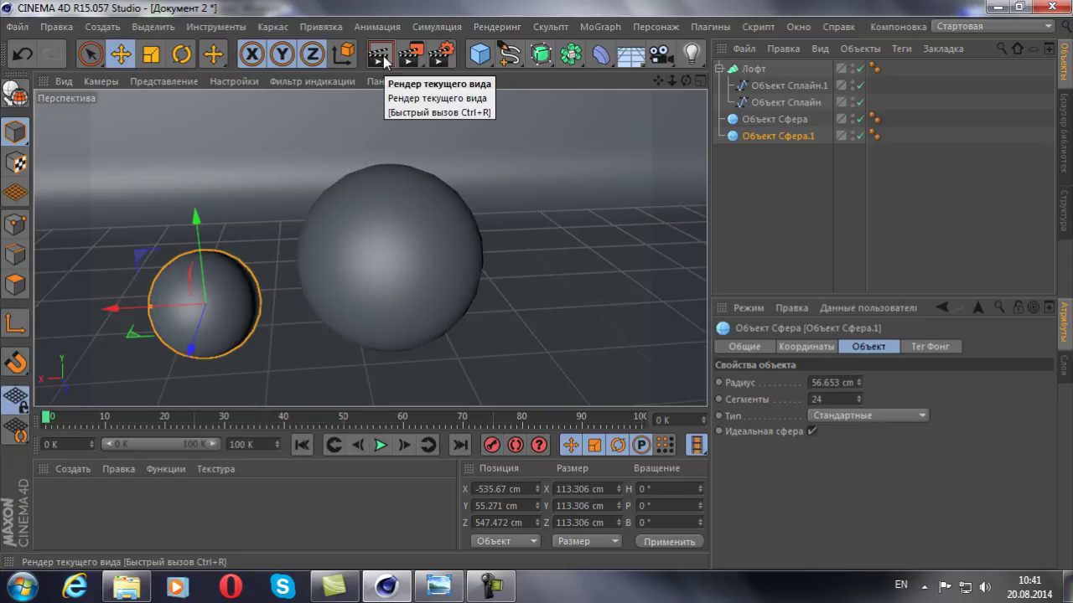
pyautogui.click(382, 59)
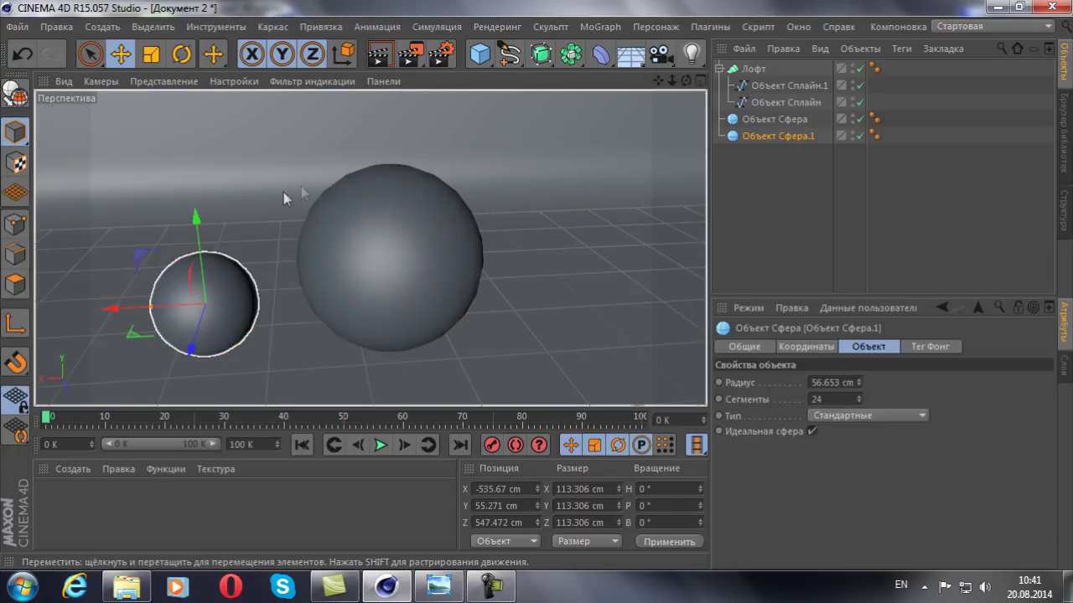
pyautogui.click(380, 58)
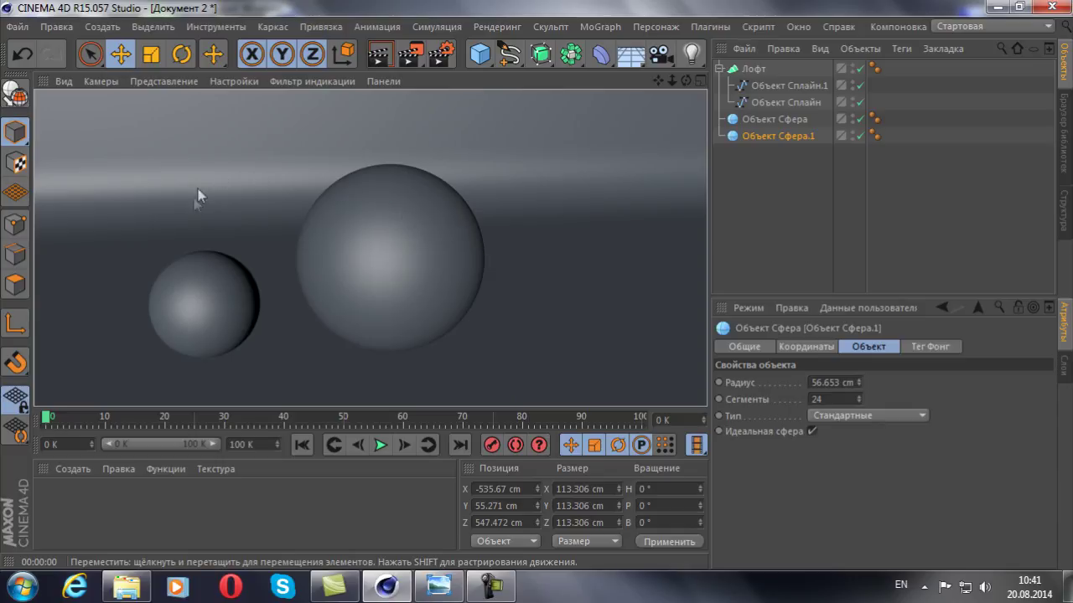
# Move the small sphere Sphere.1 along X to −570.093 cm, then deselect it
pyautogui.click(912, 234)
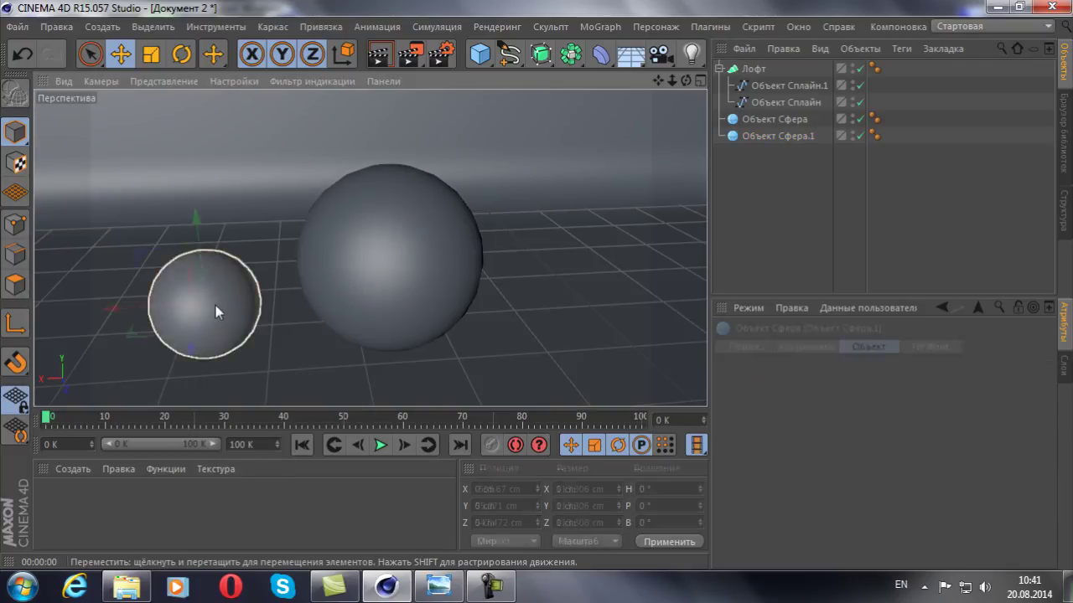
pyautogui.click(216, 307)
pyautogui.moveTo(126, 312); pyautogui.dragTo(159, 311)
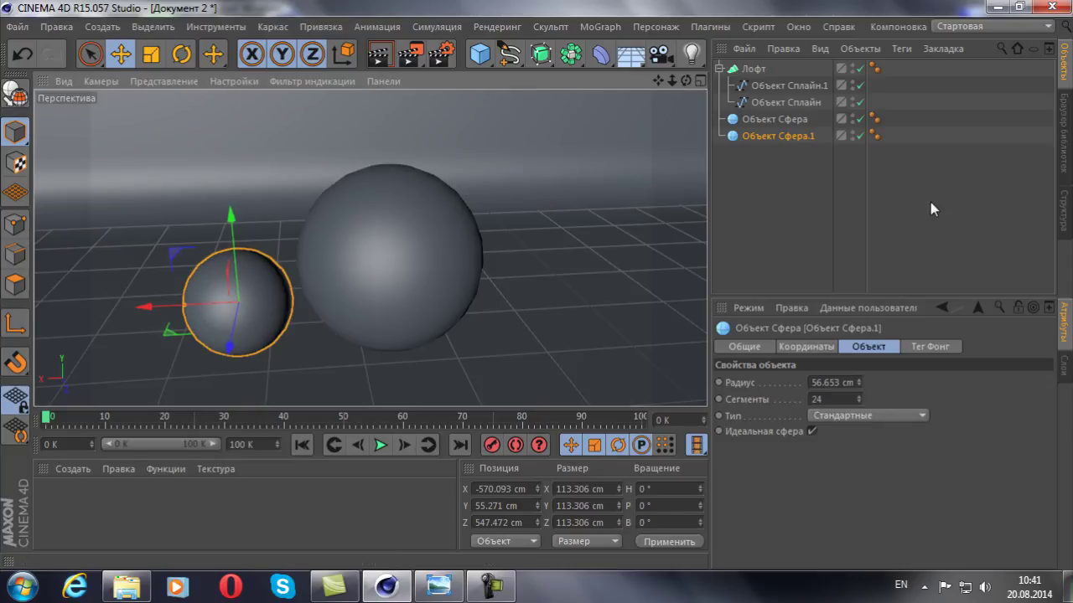
pyautogui.click(930, 202)
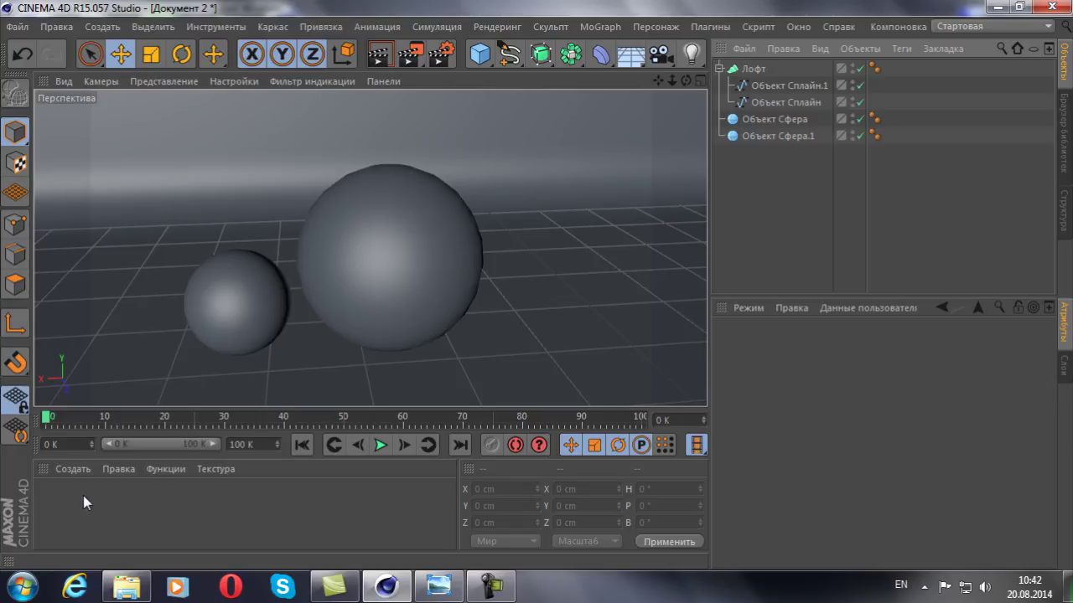
# Add a new material in the Material Manager and load a Gradient into its Color texture
pyautogui.doubleClick(82, 495)
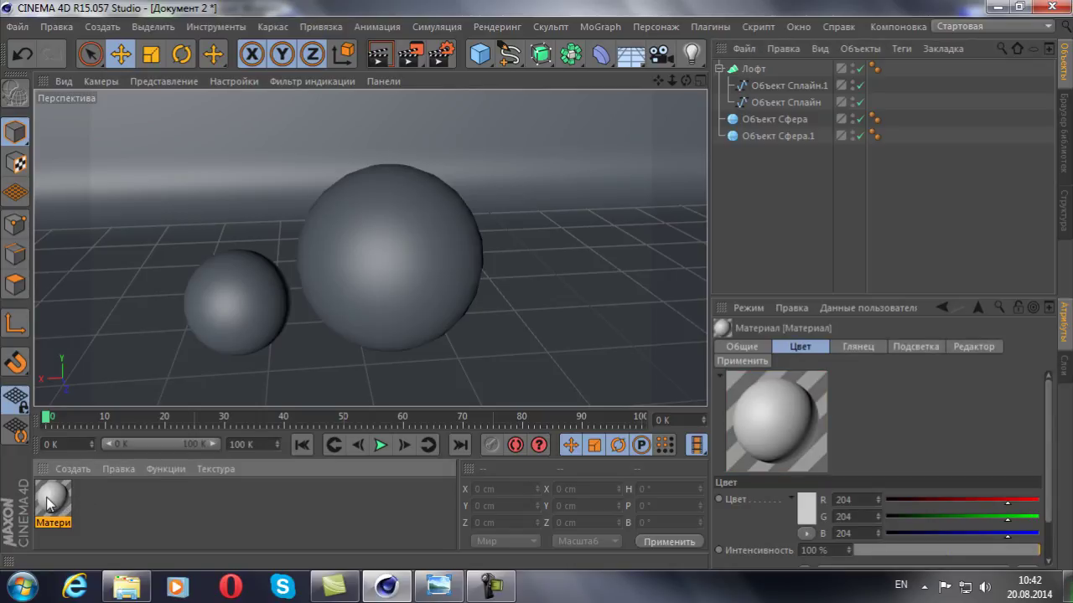
pyautogui.doubleClick(55, 494)
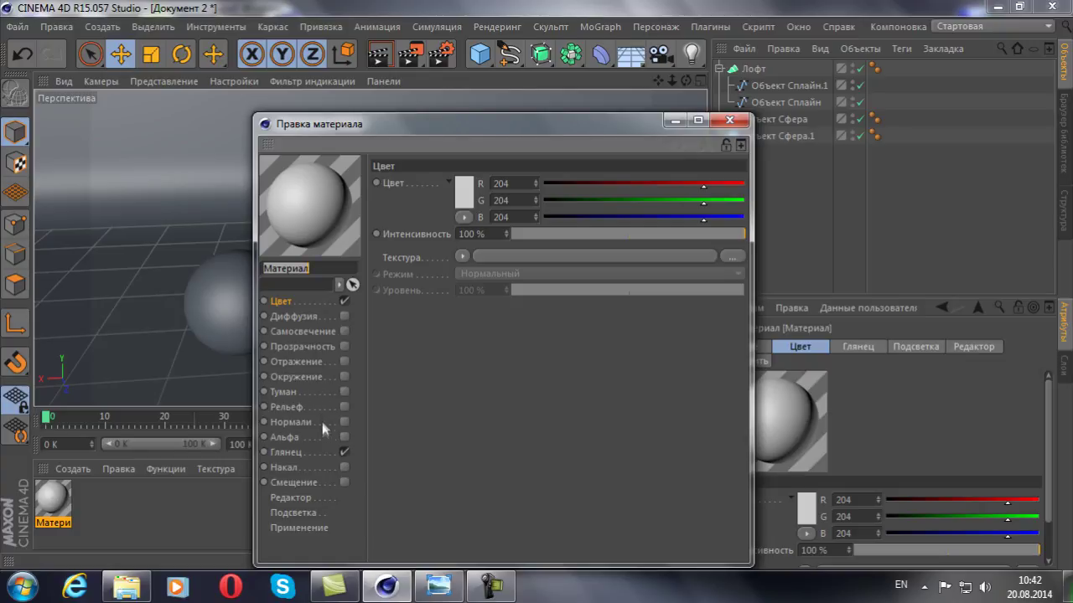
pyautogui.click(464, 256)
pyautogui.click(480, 308)
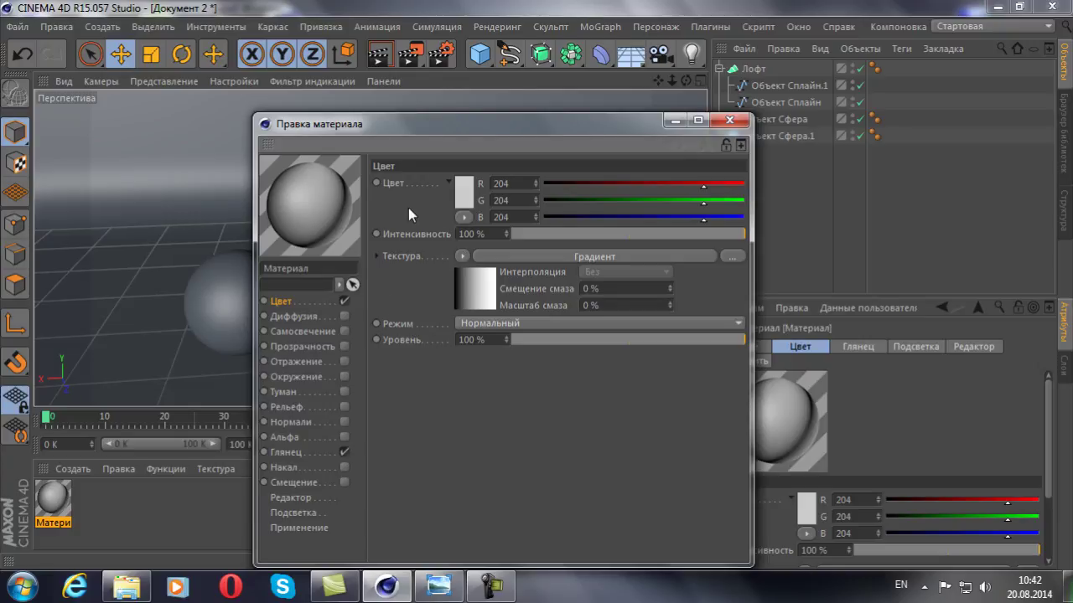
# In the gradient settings, colour the left knot green (RGB 30, 151, 36)
pyautogui.click(484, 257)
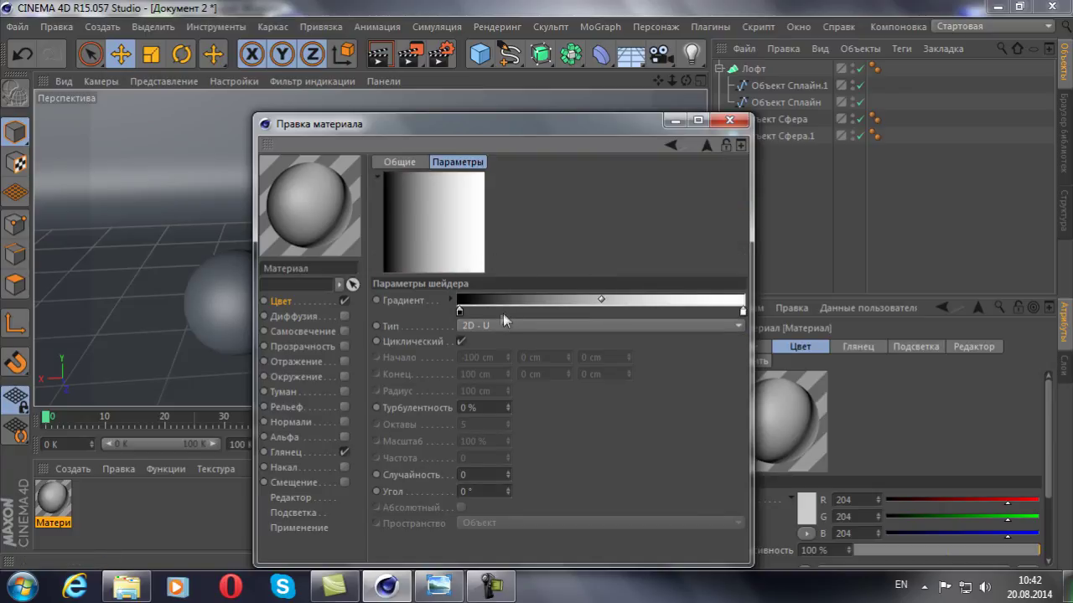
pyautogui.doubleClick(460, 312)
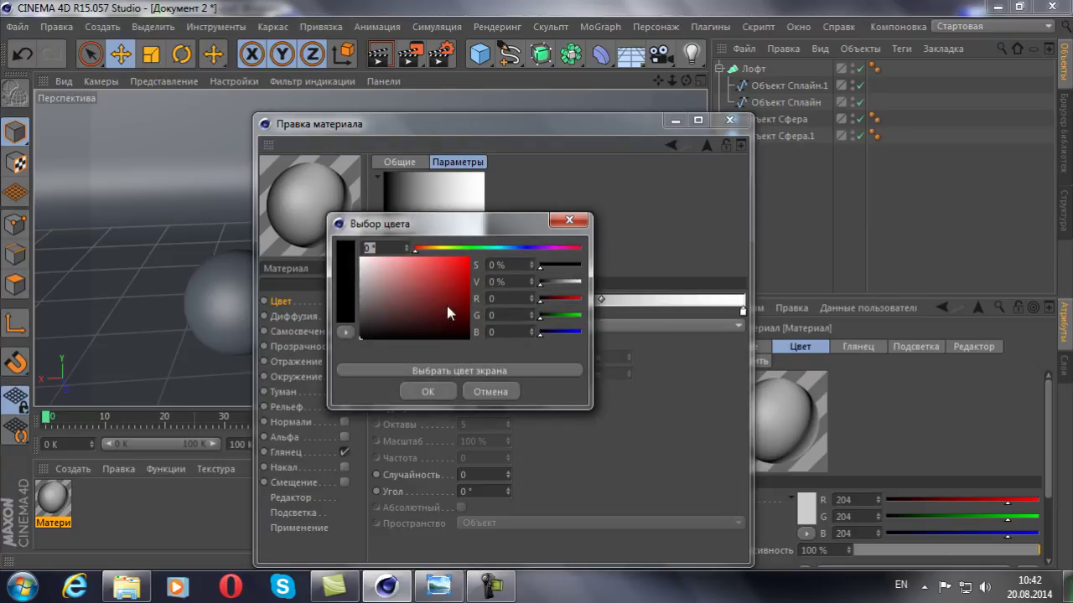
pyautogui.click(471, 249)
pyautogui.moveTo(453, 276); pyautogui.dragTo(450, 295)
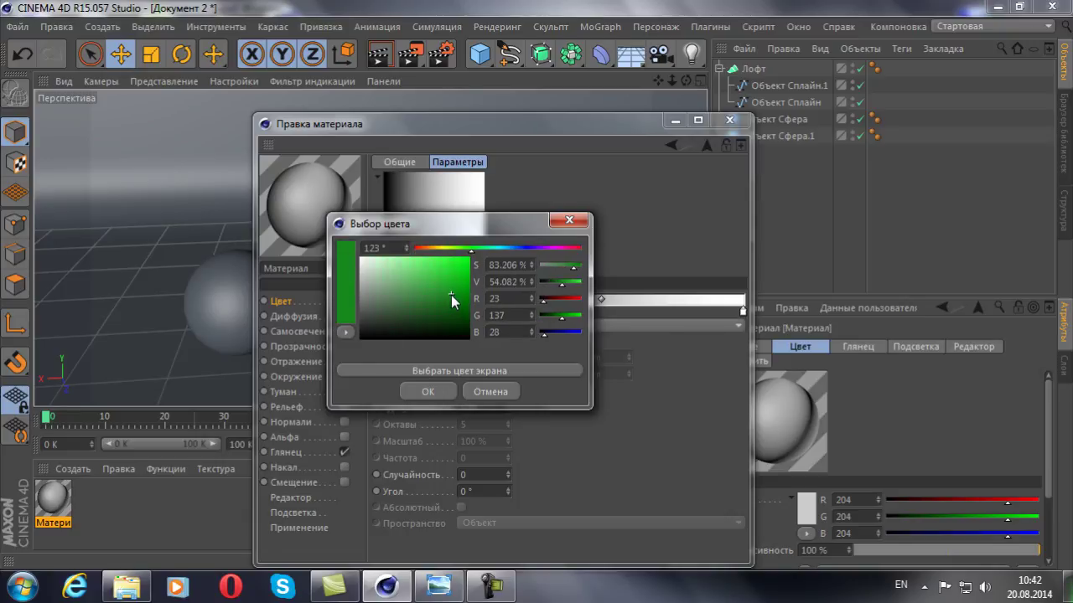
pyautogui.click(428, 388)
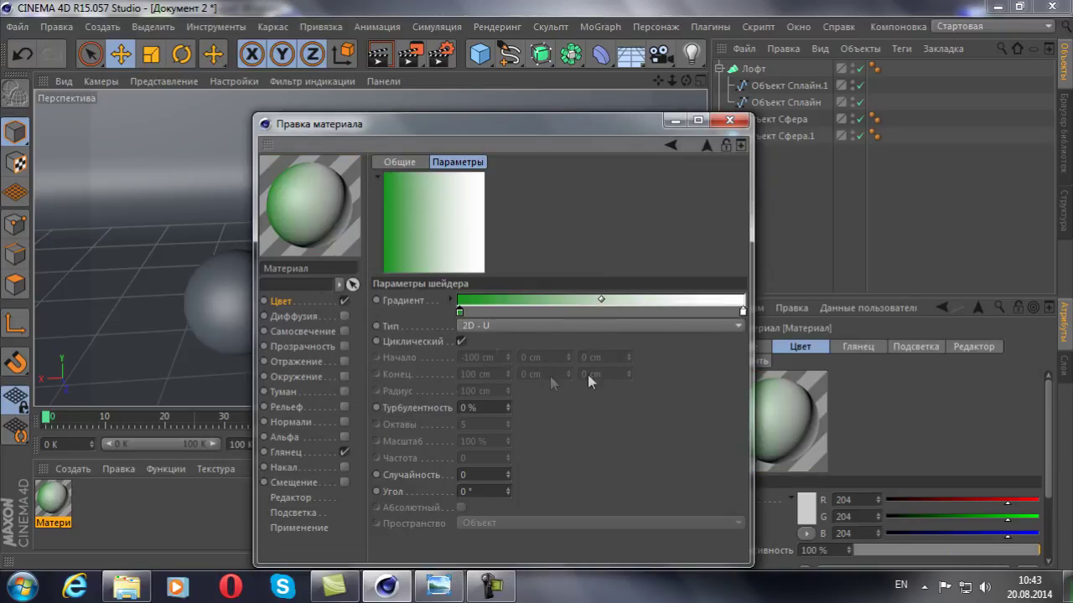
# Match the right knot to the same green and add a third knot mid-gradient
pyautogui.doubleClick(741, 309)
pyautogui.click(747, 249)
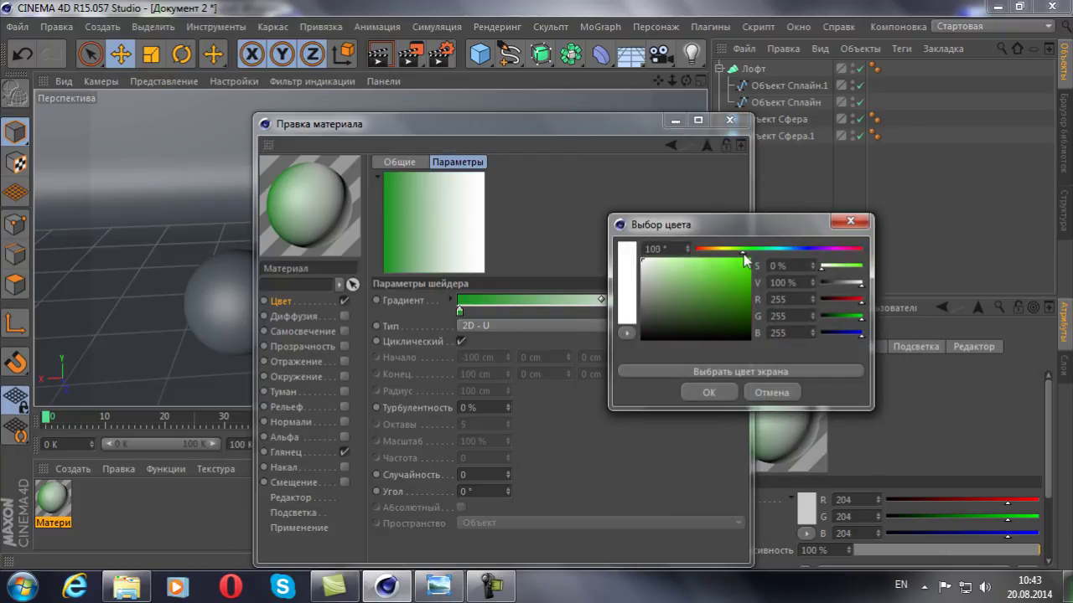
pyautogui.click(720, 295)
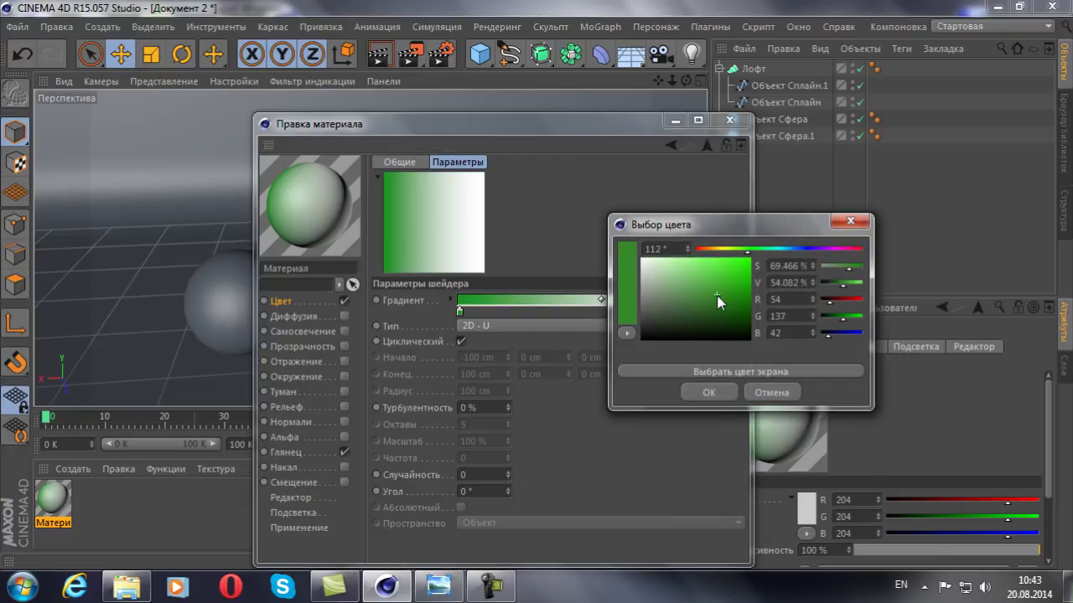
pyautogui.click(733, 374)
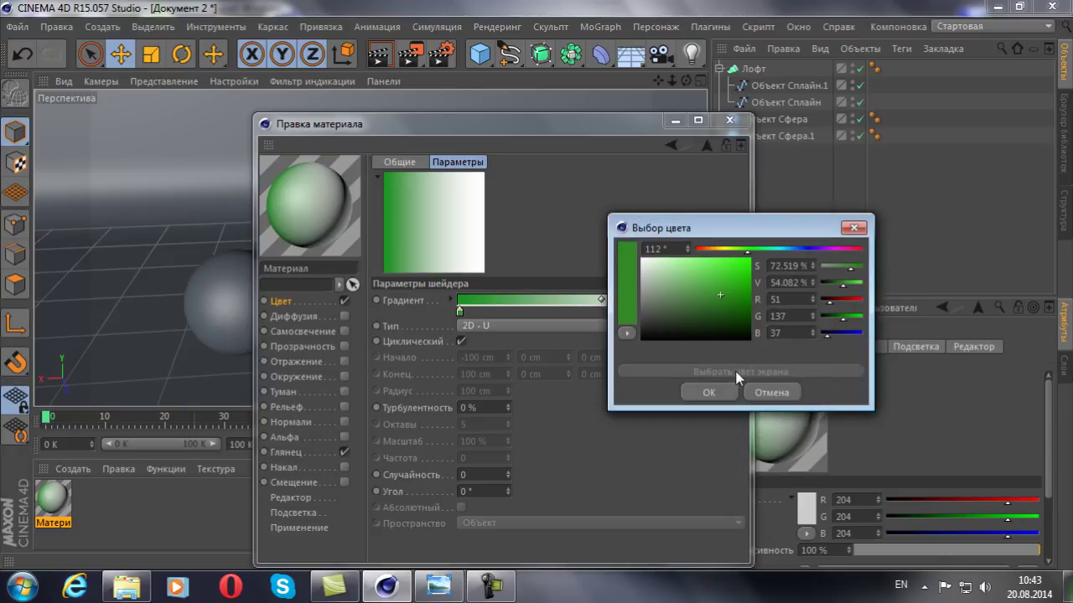
pyautogui.click(464, 298)
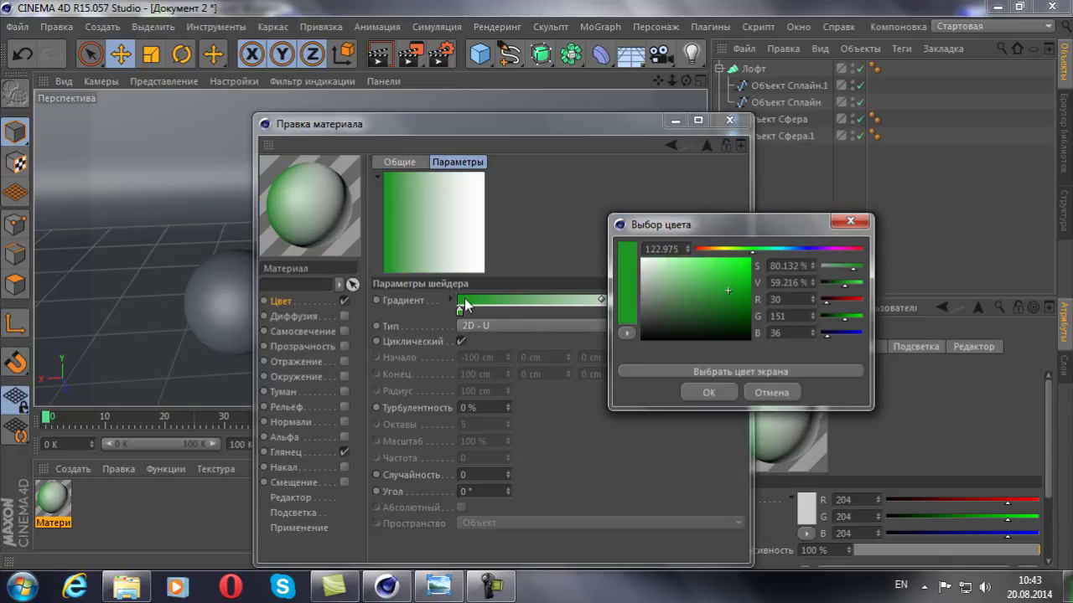
pyautogui.moveTo(756, 227); pyautogui.dragTo(760, 361)
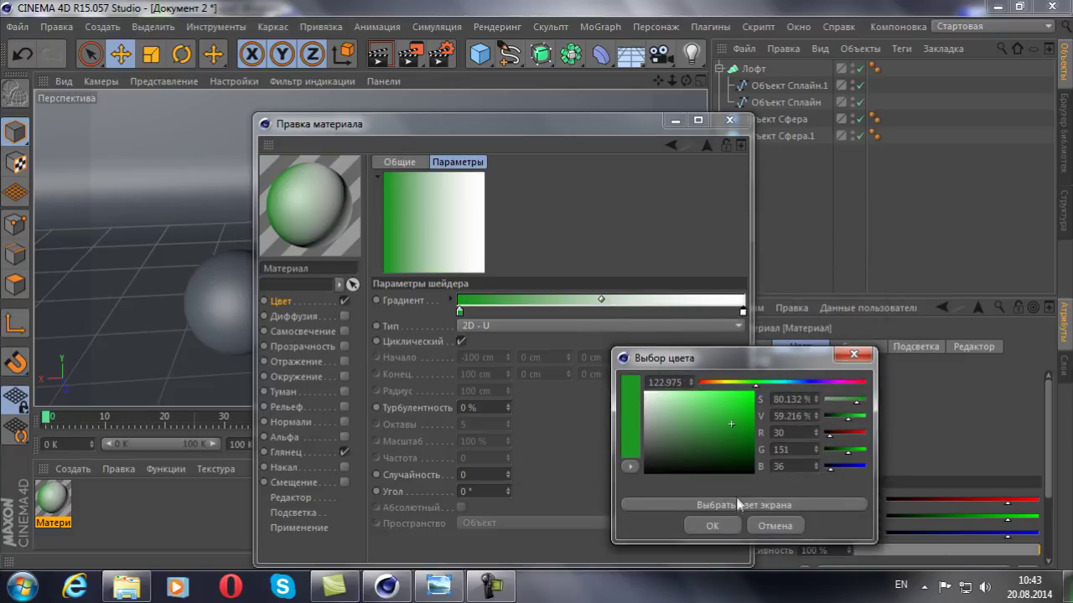
pyautogui.click(726, 532)
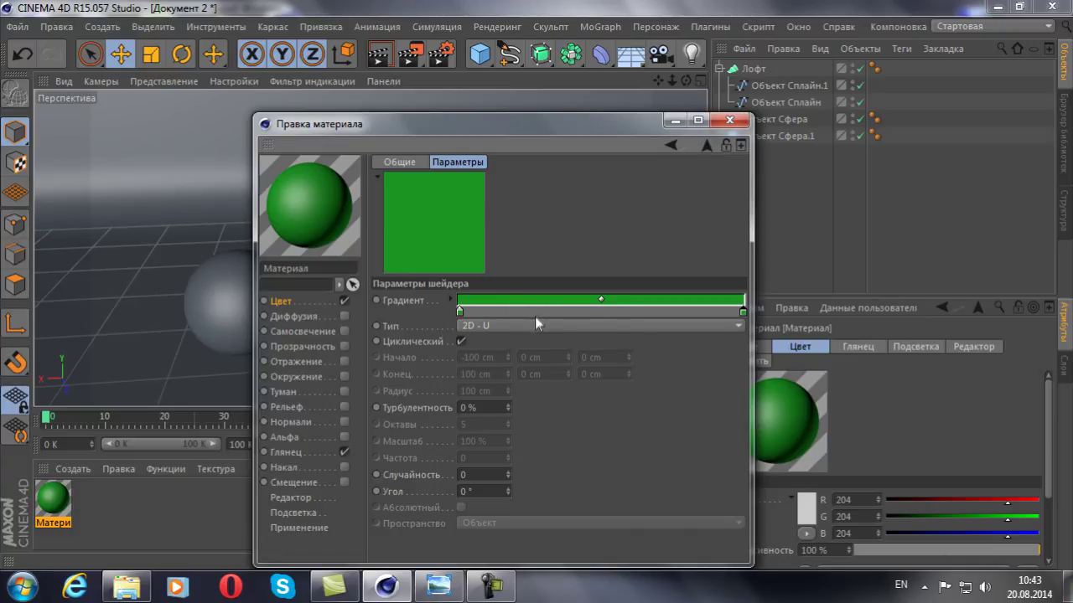
pyautogui.click(543, 312)
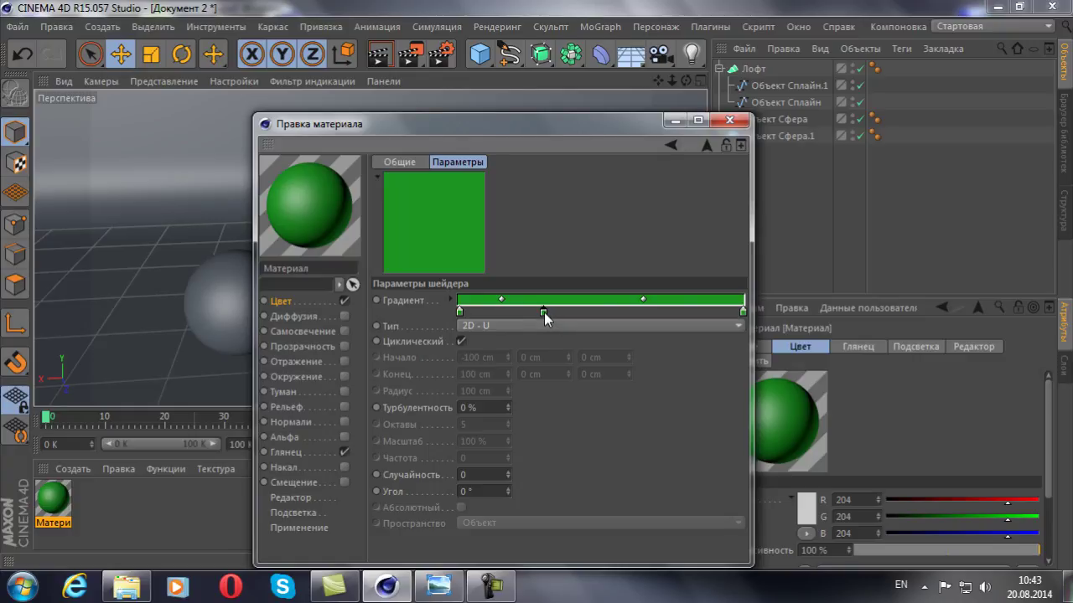
# Colour the middle knot light purple (RGB 149, 57, 234) and nudge it slightly right
pyautogui.doubleClick(544, 313)
pyautogui.click(628, 250)
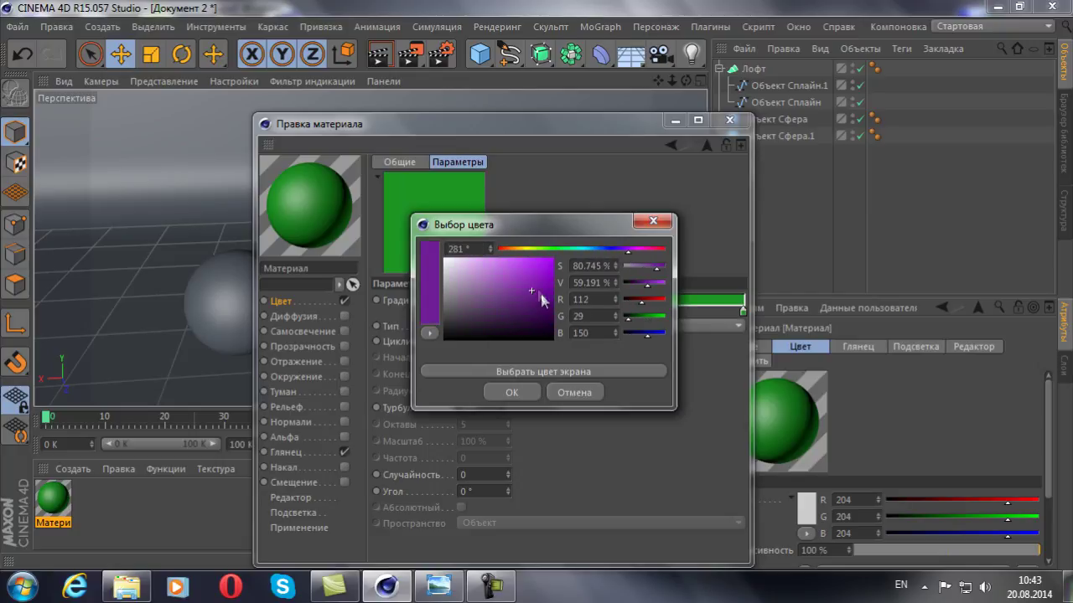
pyautogui.moveTo(522, 270); pyautogui.dragTo(498, 282)
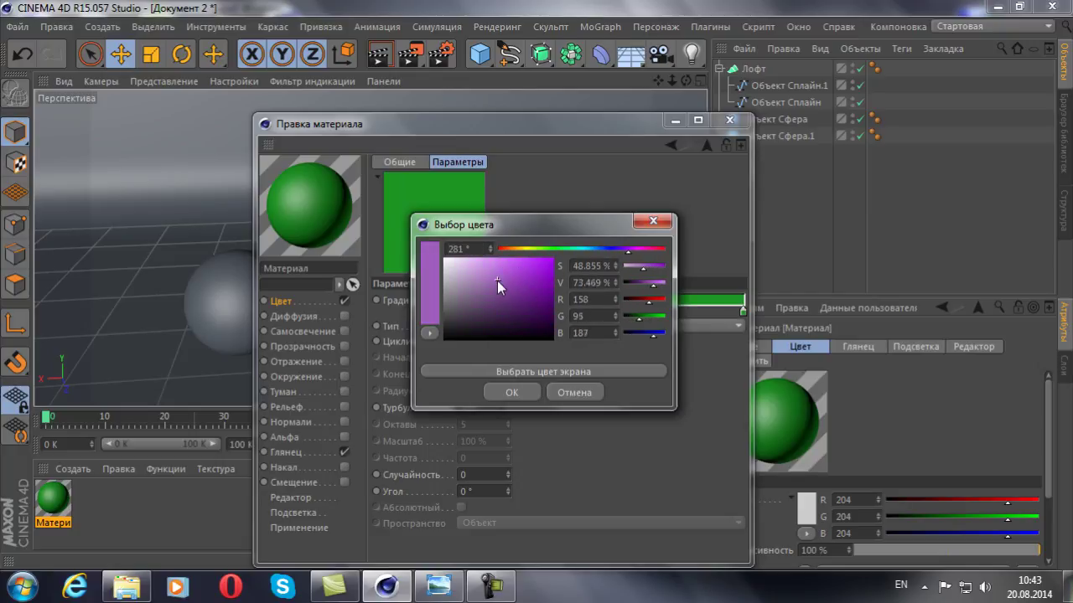
pyautogui.click(620, 250)
pyautogui.moveTo(619, 251); pyautogui.dragTo(623, 251)
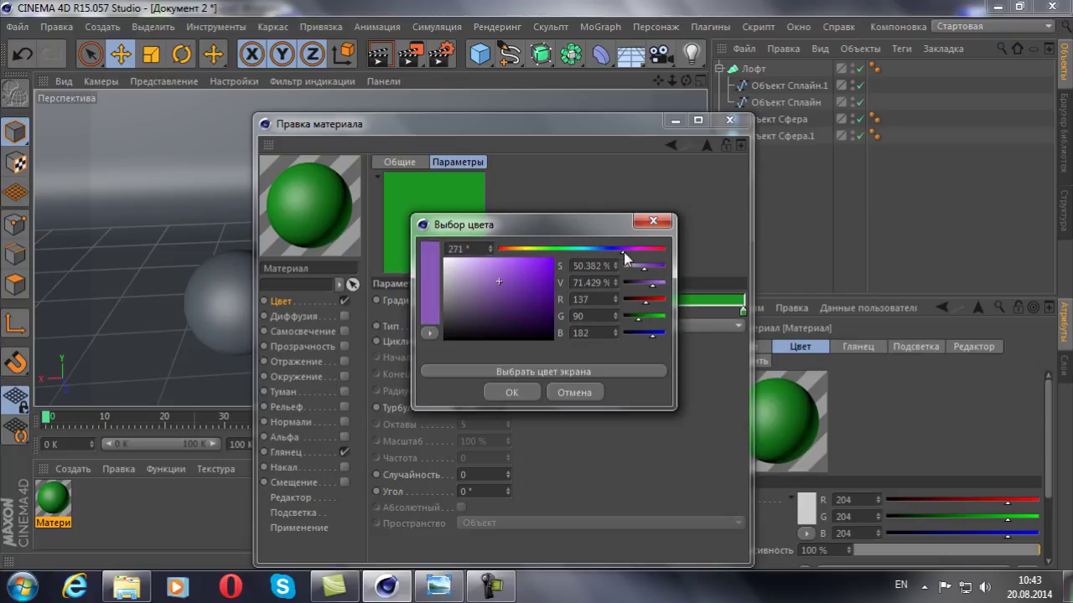
pyautogui.click(526, 388)
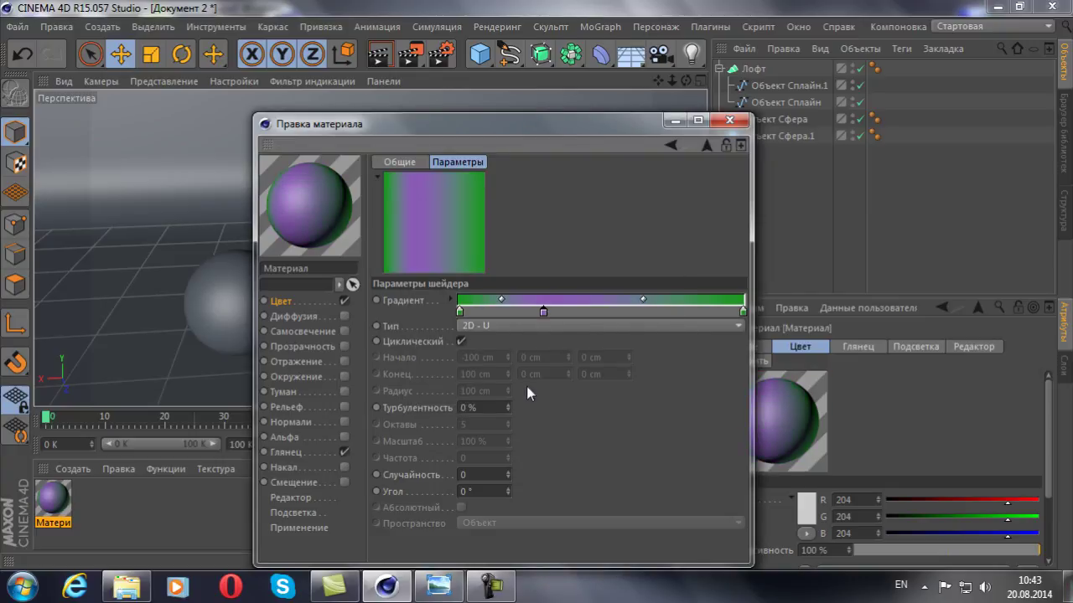
pyautogui.doubleClick(544, 314)
pyautogui.moveTo(523, 300); pyautogui.dragTo(499, 282)
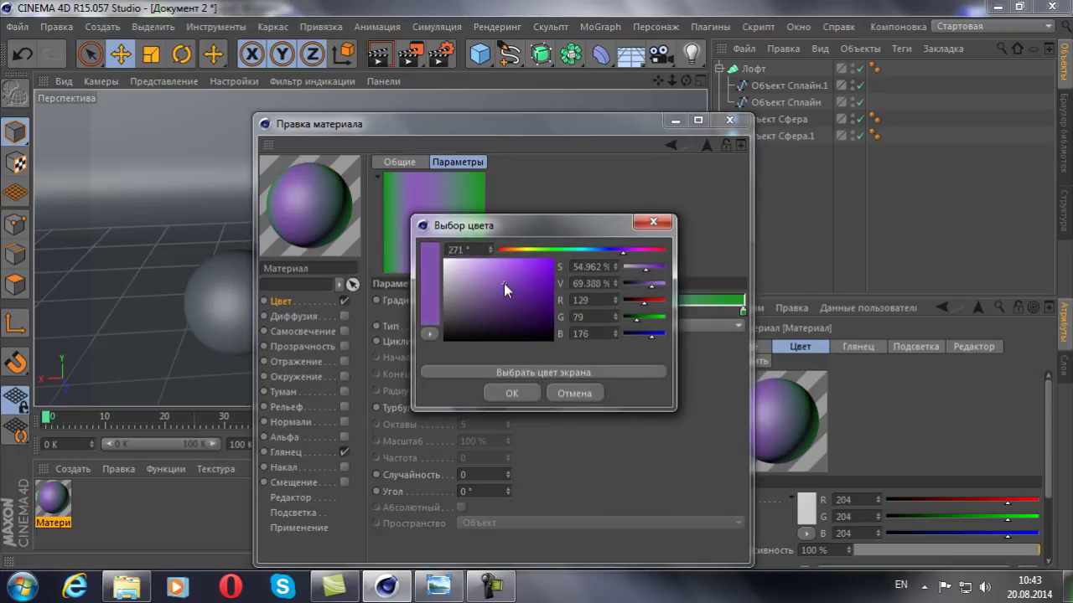
pyautogui.click(508, 395)
pyautogui.moveTo(540, 311)
pyautogui.mouseDown()
pyautogui.moveTo(555, 311)
pyautogui.moveTo(538, 263)
pyautogui.mouseUp()
pyautogui.doubleClick(556, 312)
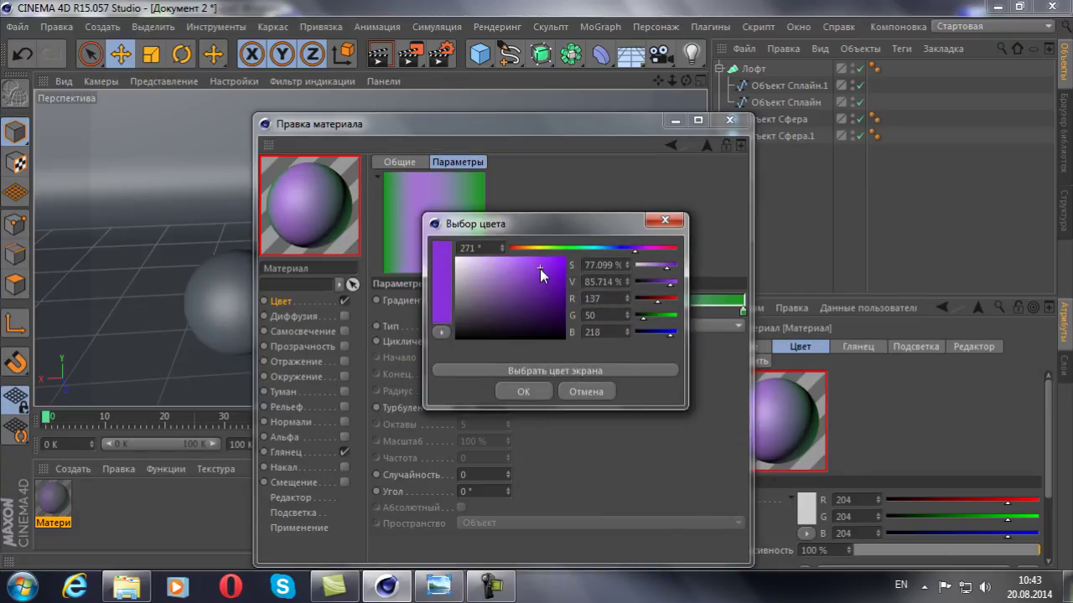
pyautogui.click(524, 391)
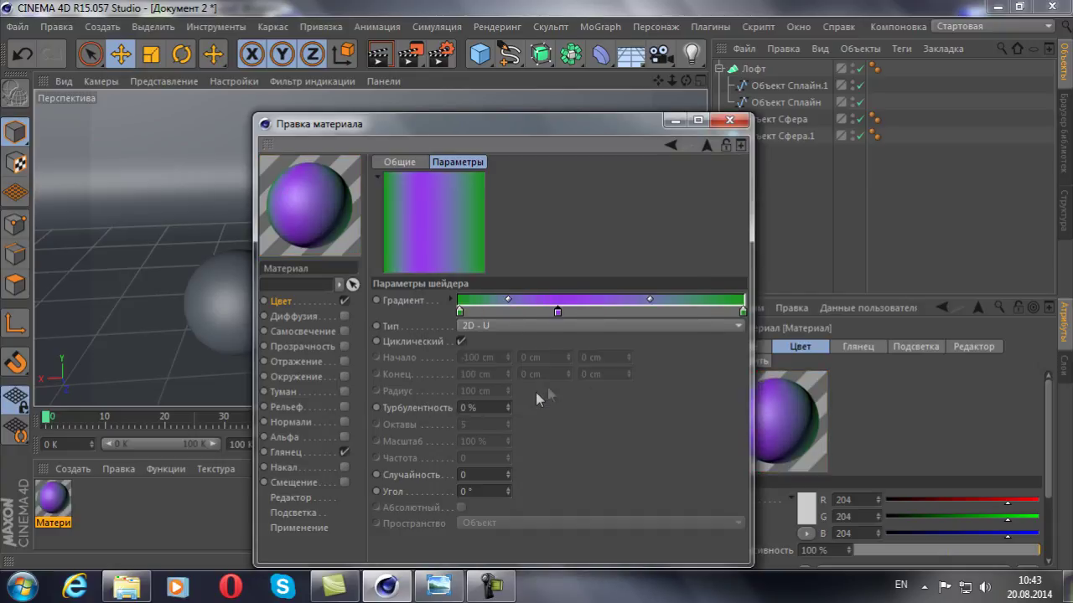
# Add a second knot to the right and give it the same sampled purple
pyautogui.doubleClick(636, 311)
pyautogui.moveTo(776, 217); pyautogui.dragTo(776, 214)
pyautogui.moveTo(679, 220); pyautogui.dragTo(811, 227)
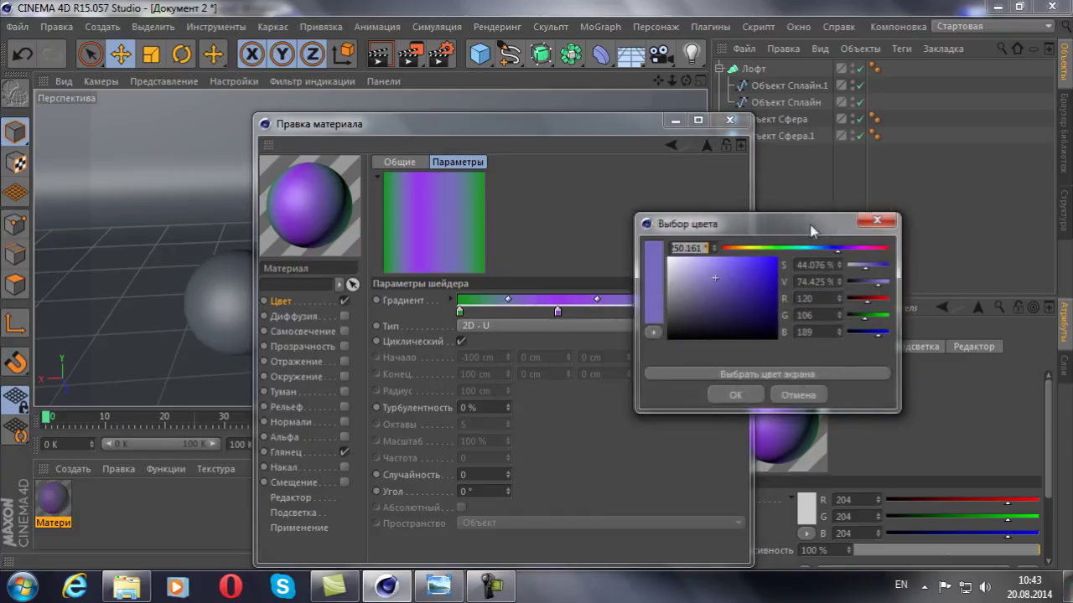
pyautogui.click(779, 374)
pyautogui.click(556, 292)
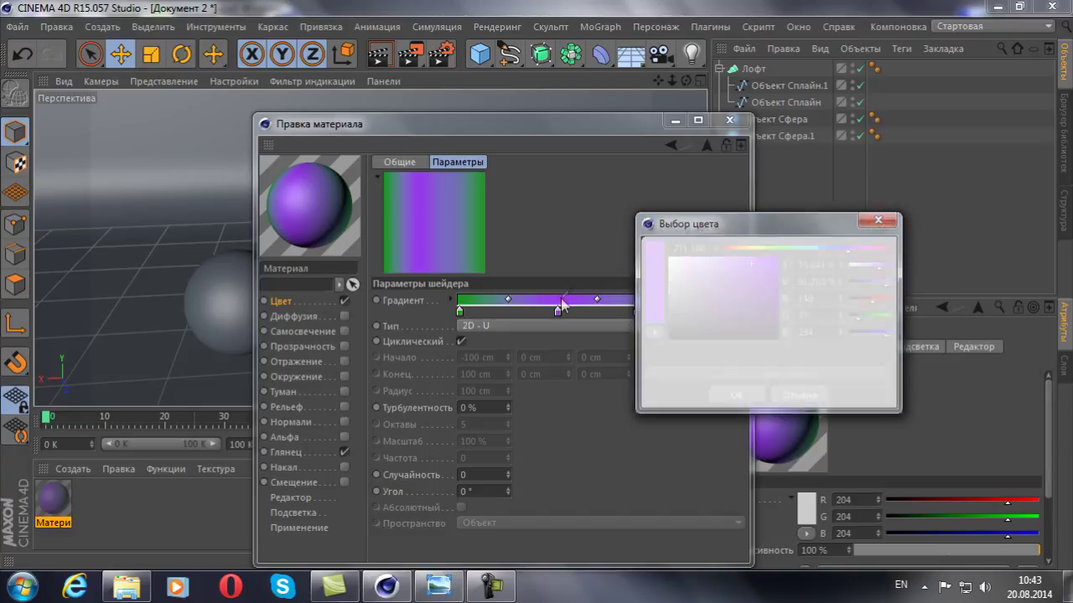
pyautogui.click(754, 395)
# Drag the blend points to narrow the purple band and widen the green
pyautogui.moveTo(508, 300); pyautogui.dragTo(555, 299)
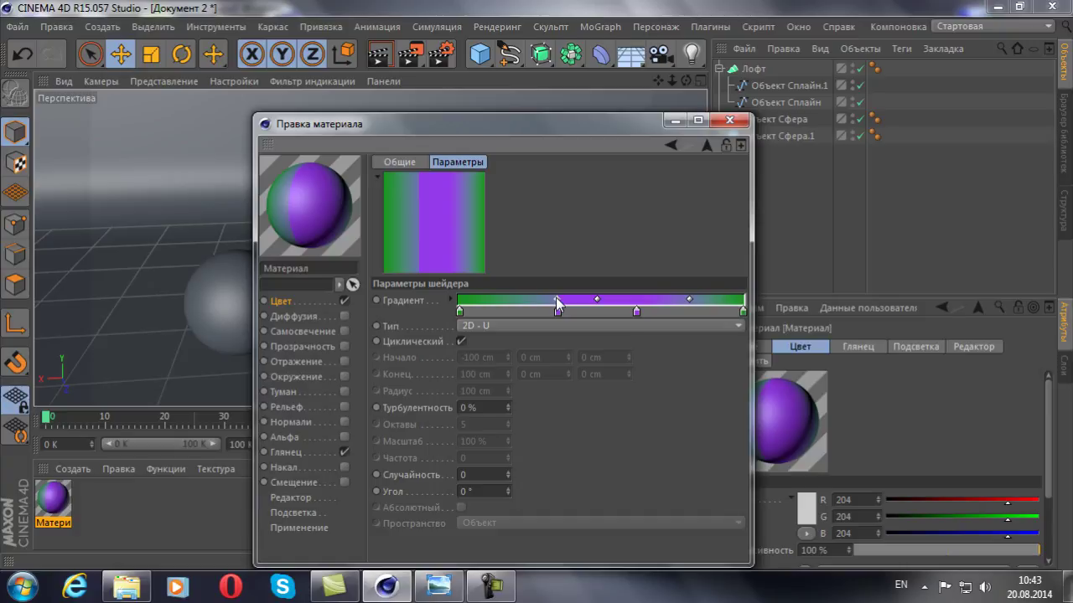
pyautogui.click(689, 299)
pyautogui.moveTo(690, 300); pyautogui.dragTo(637, 300)
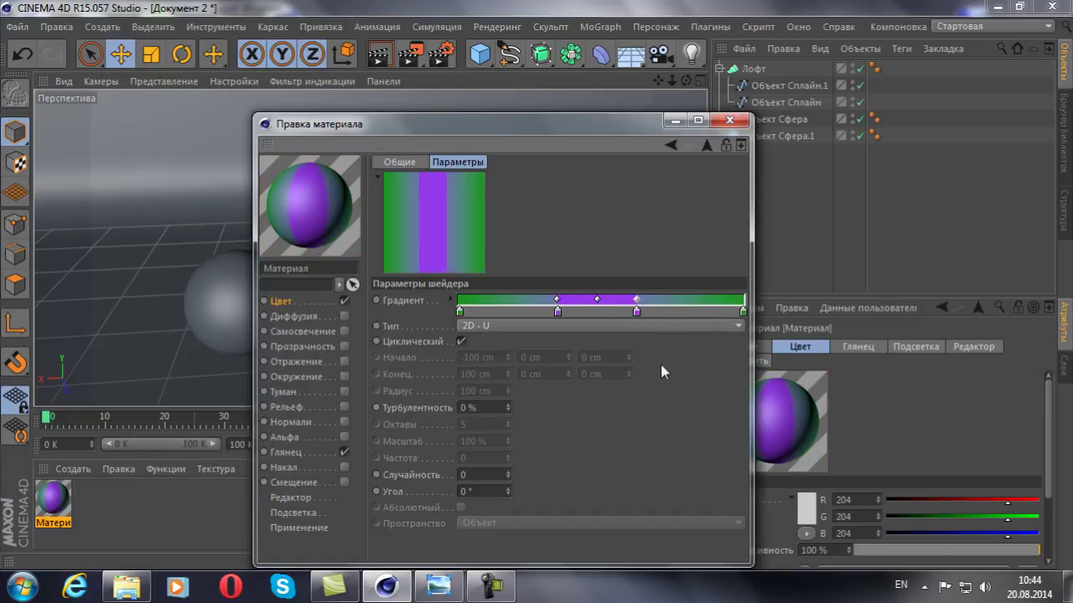
pyautogui.click(599, 301)
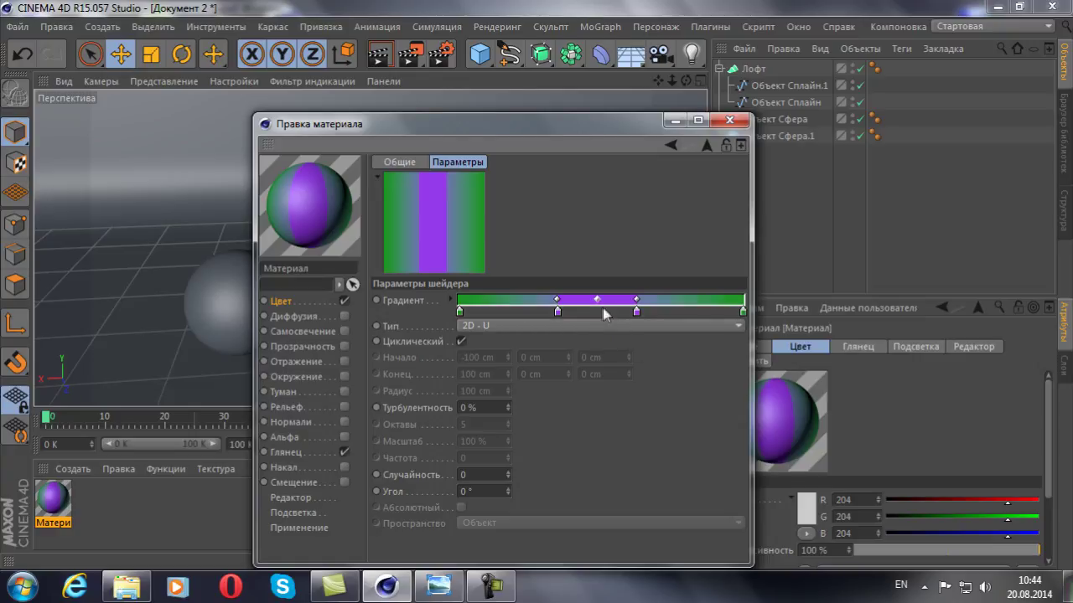
pyautogui.moveTo(596, 301); pyautogui.dragTo(473, 303)
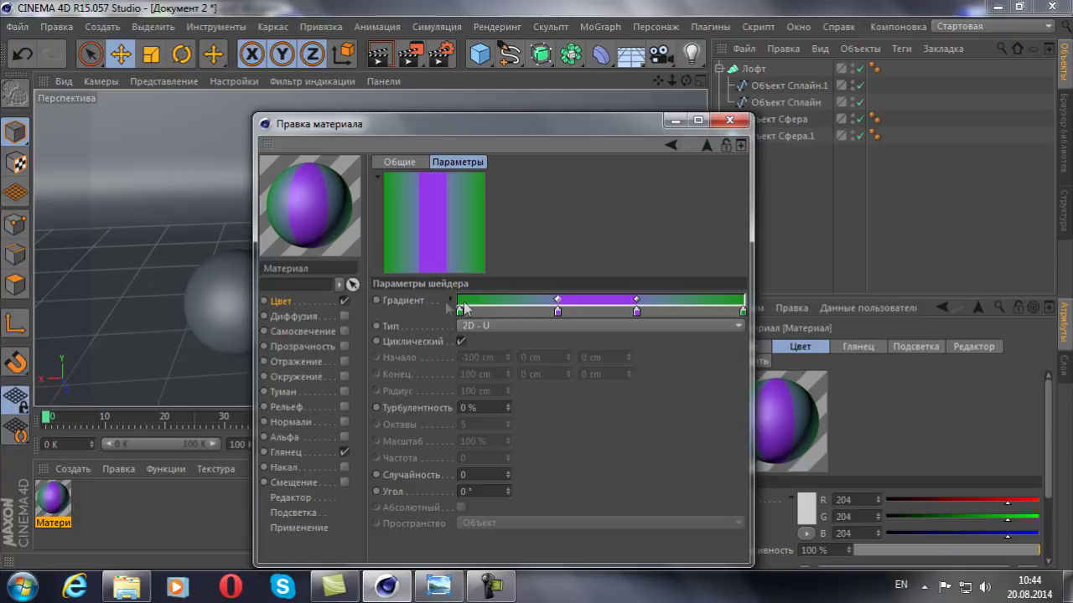
# Recentre the purple band's blend point and, after trying other types, choose 3D - Линейный
pyautogui.moveTo(559, 302)
pyautogui.mouseDown()
pyautogui.moveTo(599, 303)
pyautogui.moveTo(590, 302)
pyautogui.mouseUp()
pyautogui.click(554, 326)
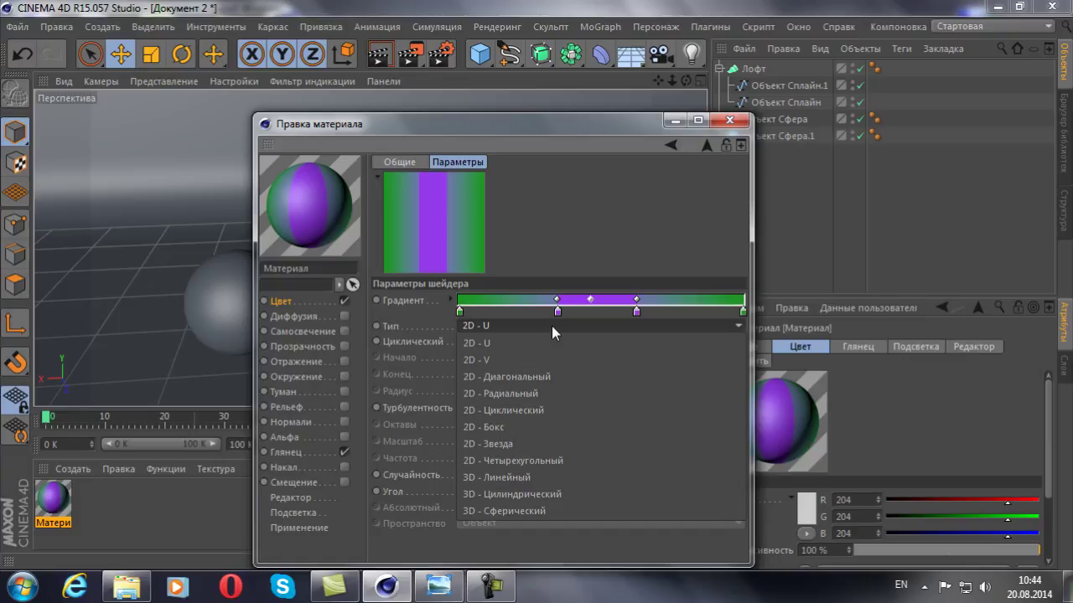
pyautogui.click(538, 376)
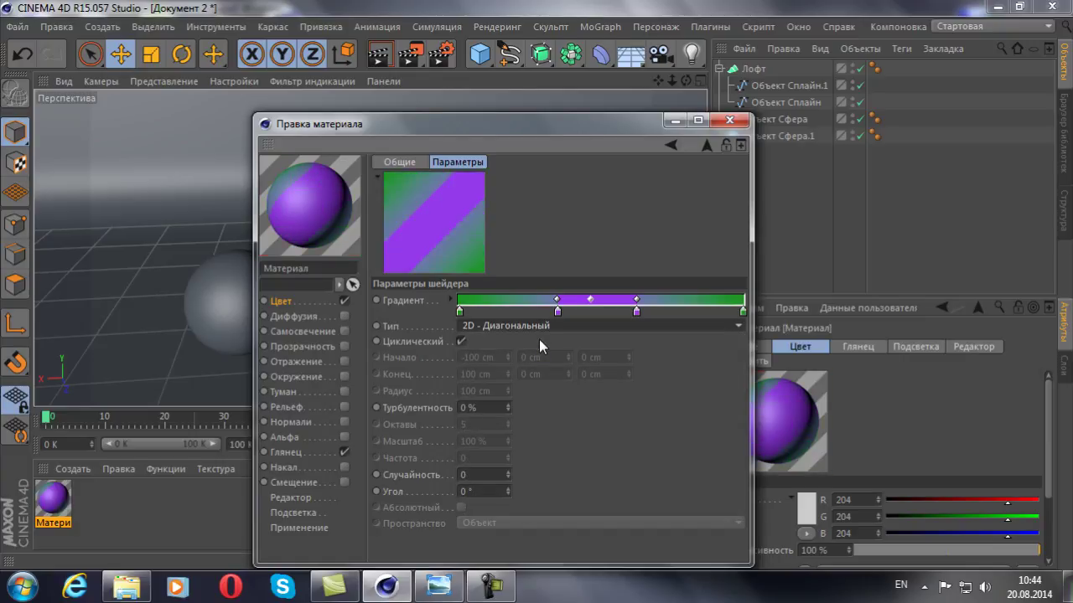
pyautogui.press('Down')
pyautogui.press('Down')
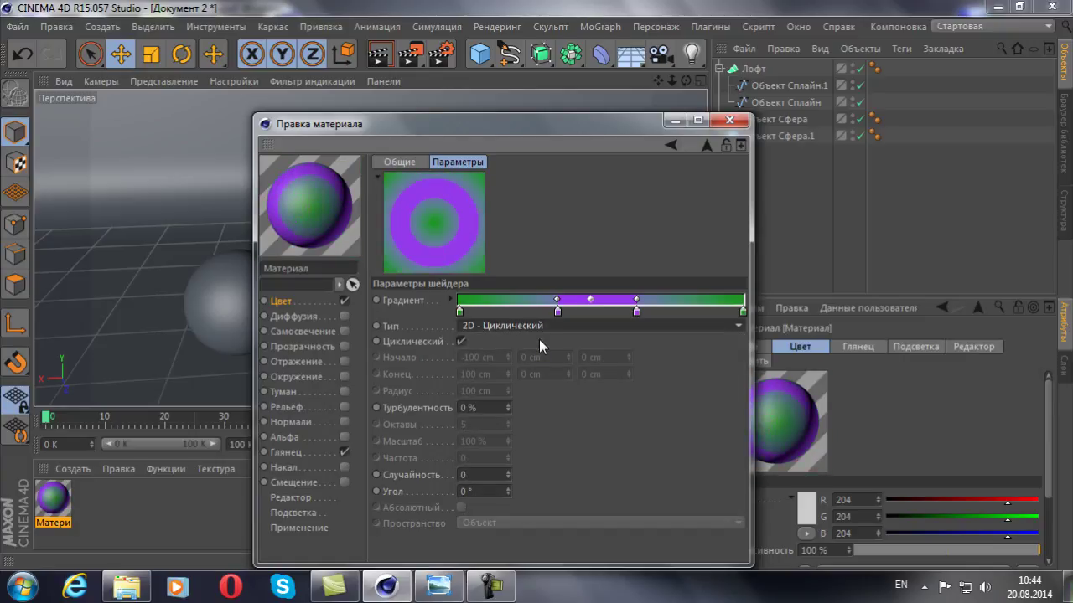
pyautogui.press('Down')
pyautogui.scroll(-1, 543, 339)
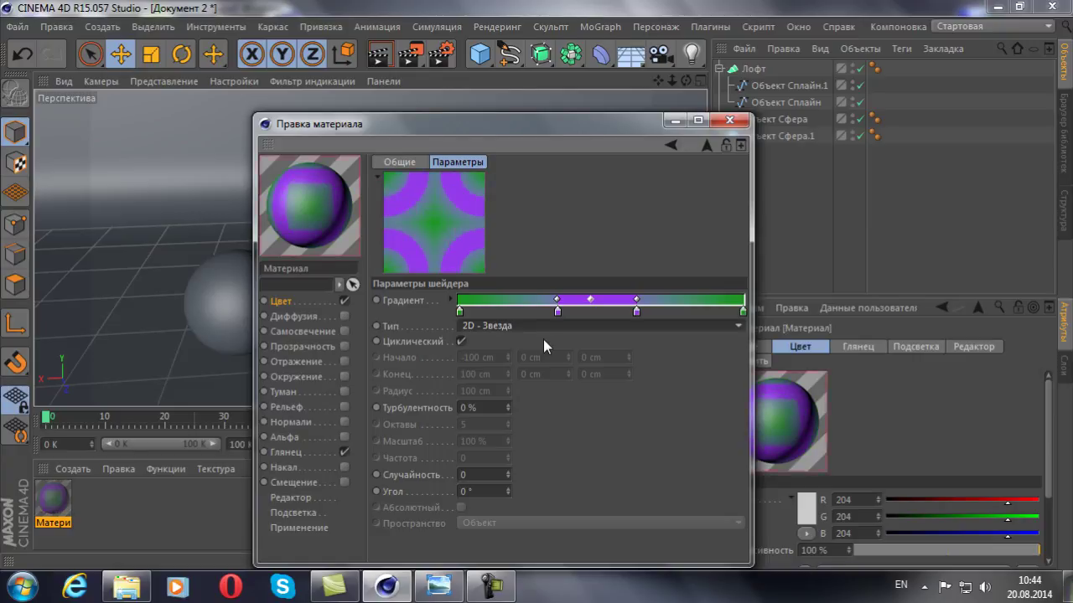
pyautogui.scroll(-1, 543, 339)
pyautogui.scroll(-1, 543, 340)
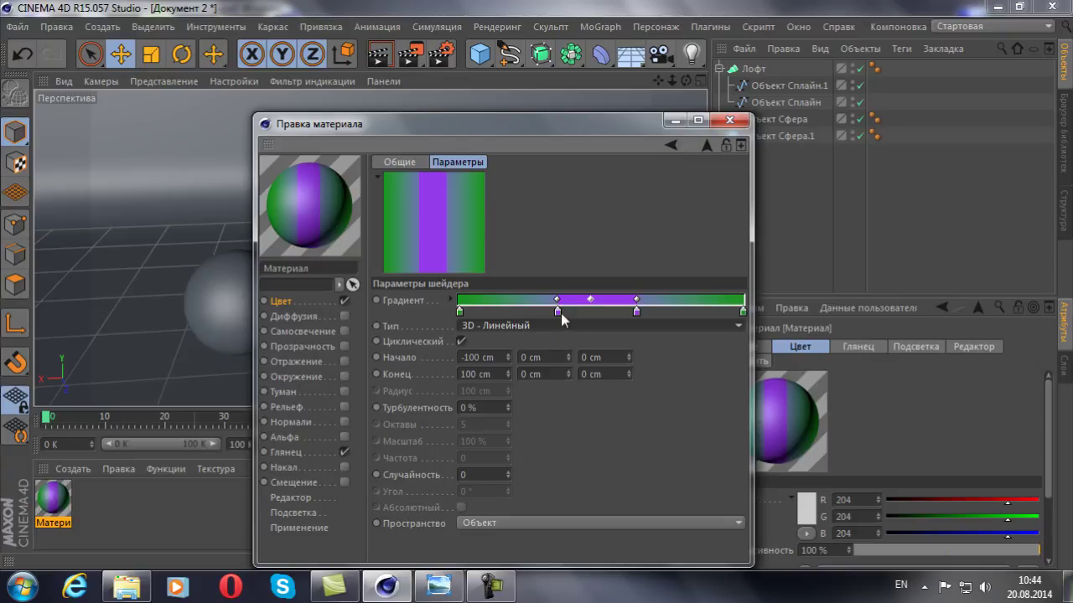
pyautogui.click(496, 326)
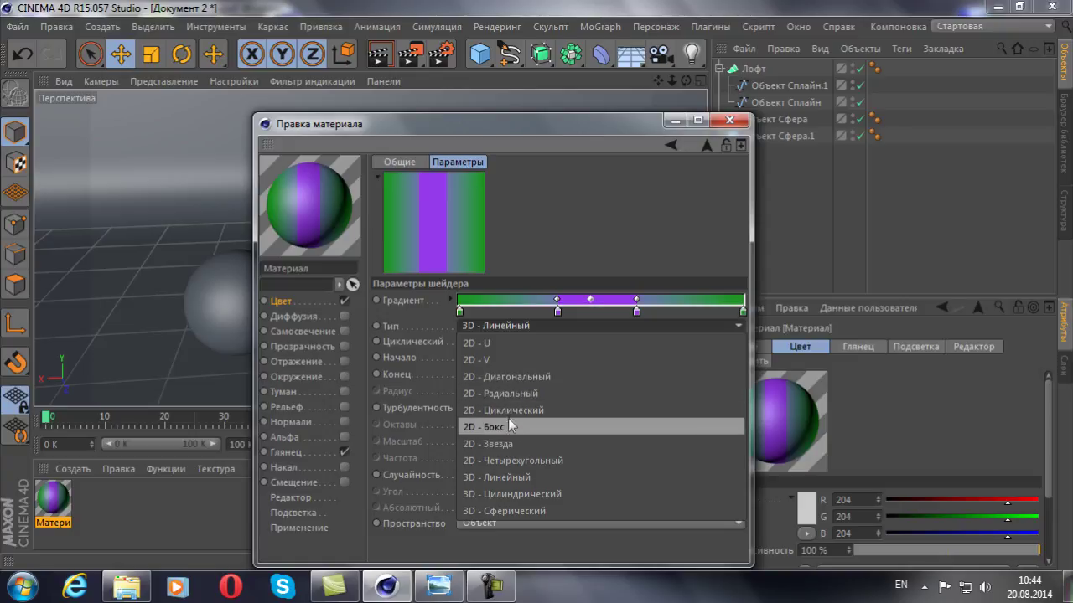
pyautogui.click(504, 478)
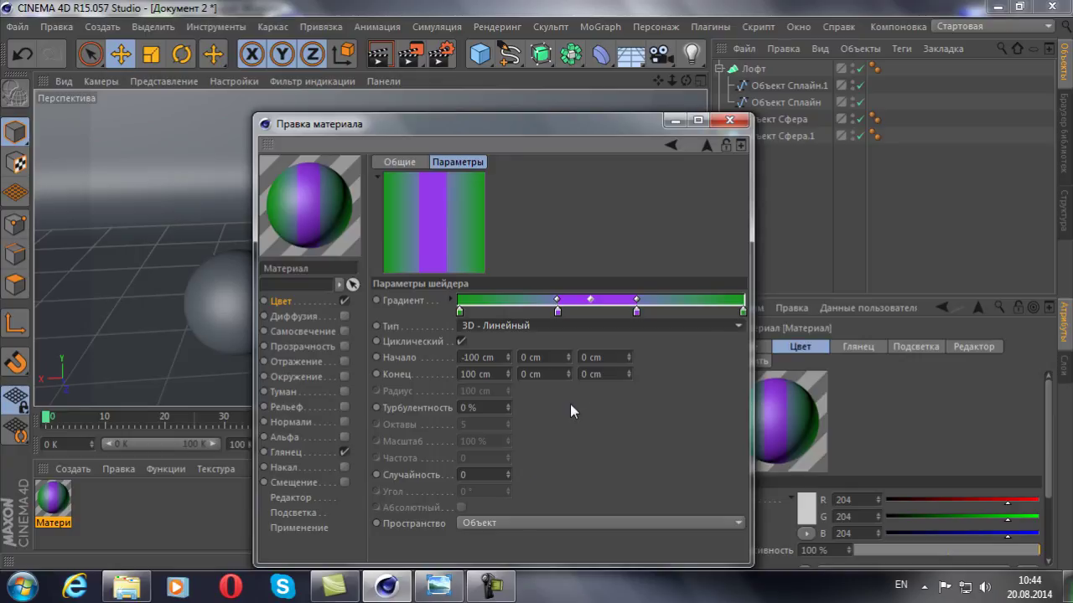
# Inspect the gradient of the striped material in the Шарики.c4d scene
pyautogui.click(803, 27)
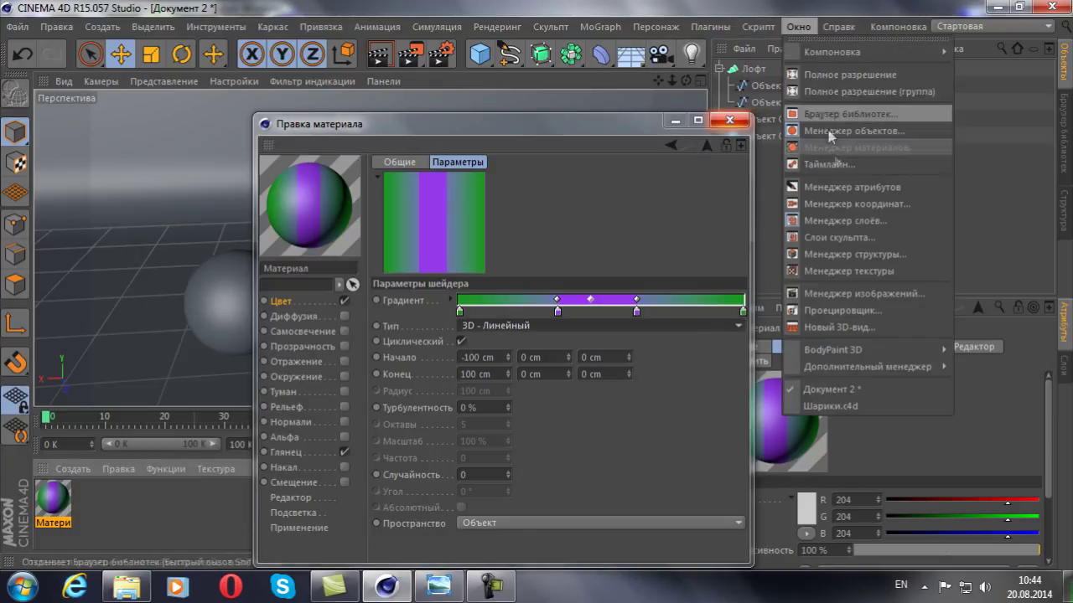
pyautogui.click(821, 405)
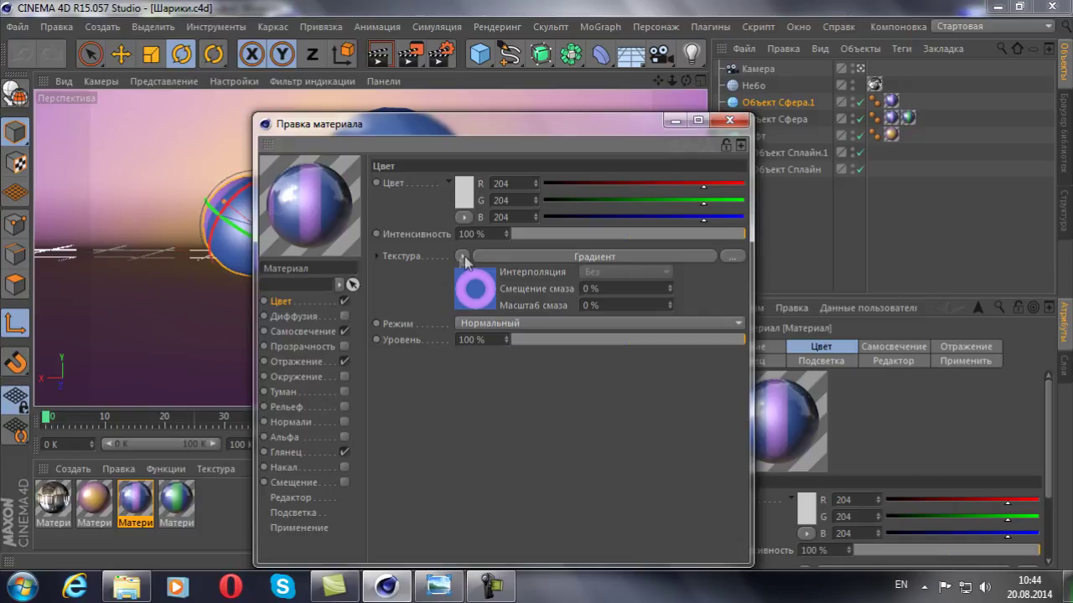
pyautogui.click(176, 503)
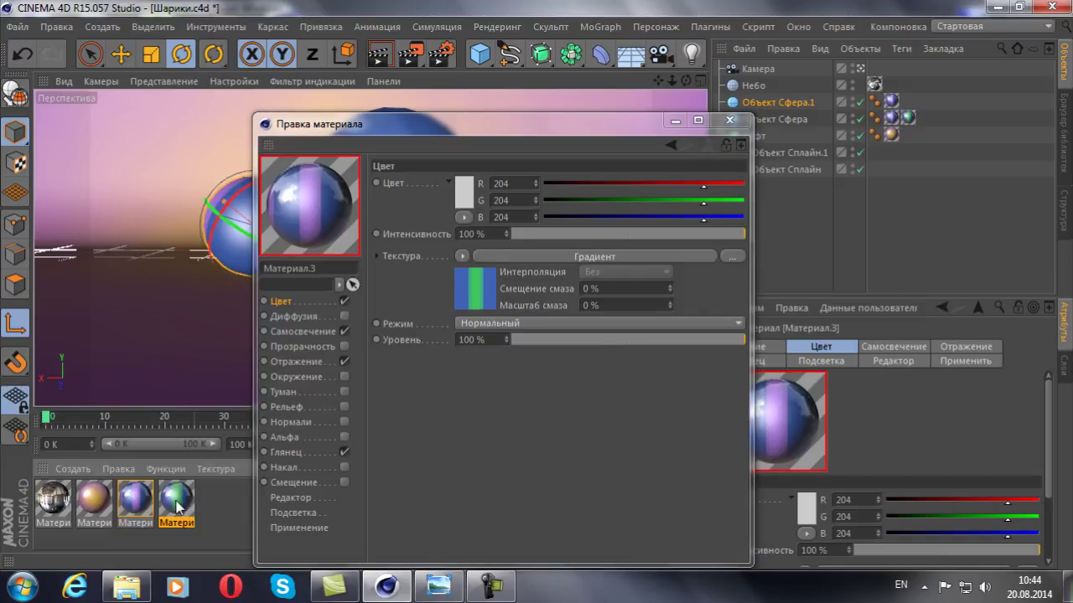
pyautogui.click(460, 256)
pyautogui.click(441, 259)
pyautogui.click(511, 253)
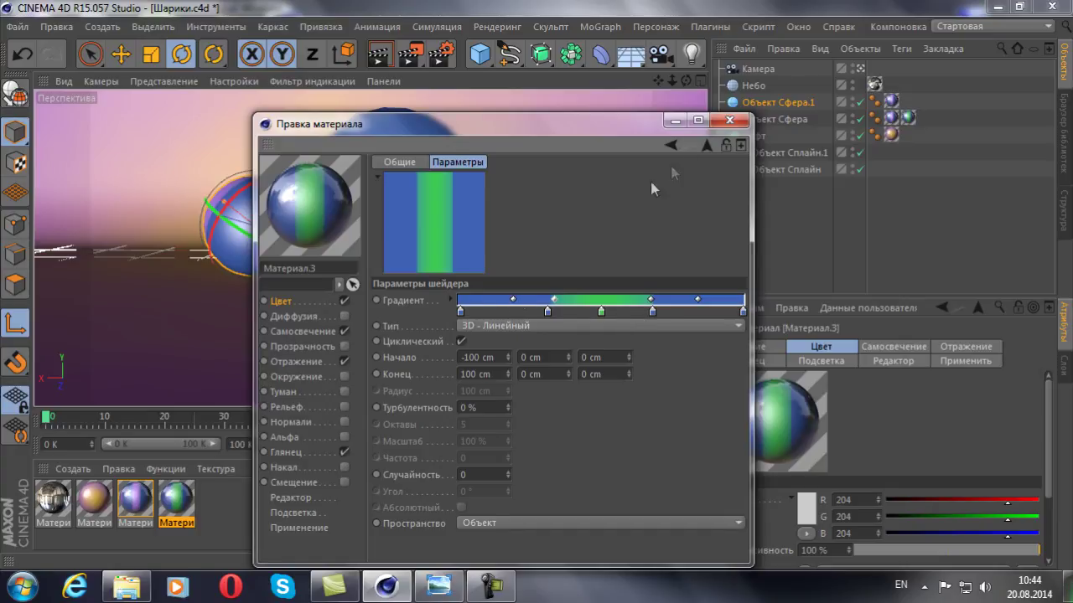
pyautogui.click(729, 120)
# Back in Документ 2, drag the blend points outward to widen the purple band
pyautogui.click(798, 26)
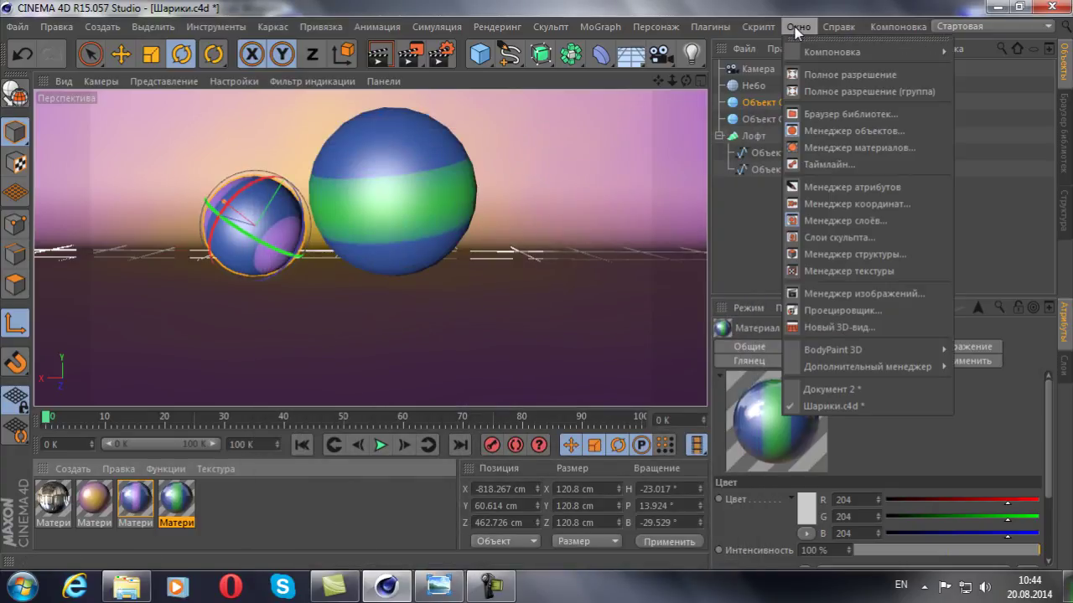
pyautogui.click(831, 388)
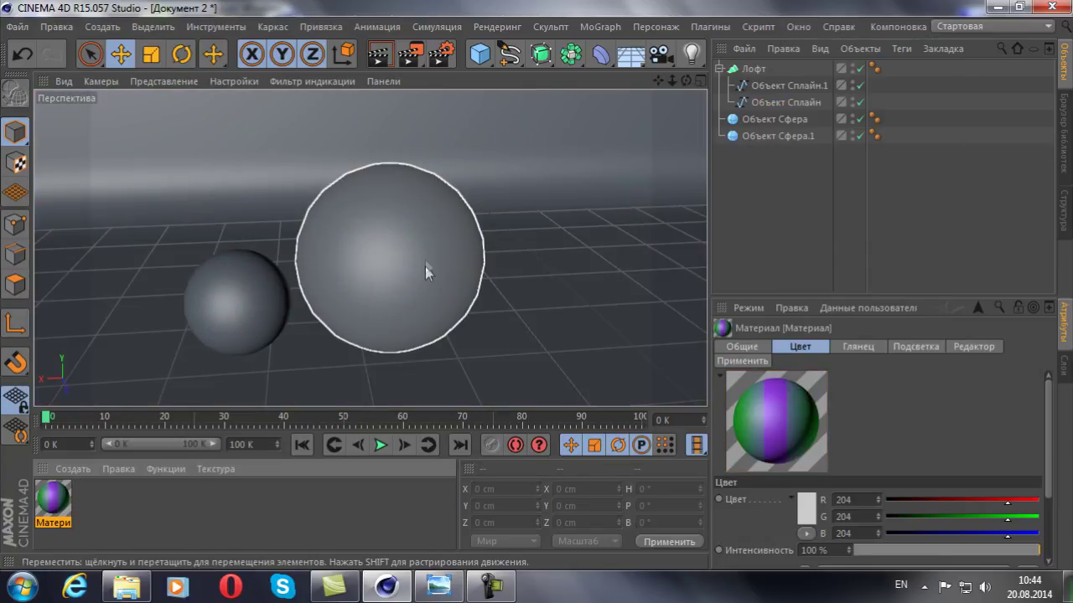
pyautogui.doubleClick(64, 498)
pyautogui.click(522, 245)
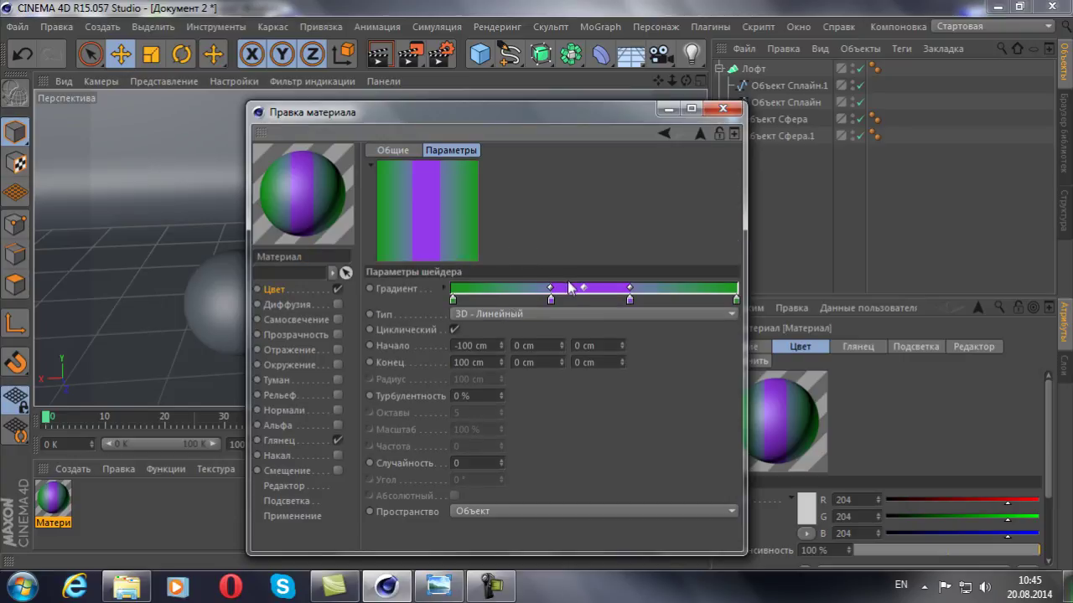
pyautogui.moveTo(550, 287); pyautogui.dragTo(501, 290)
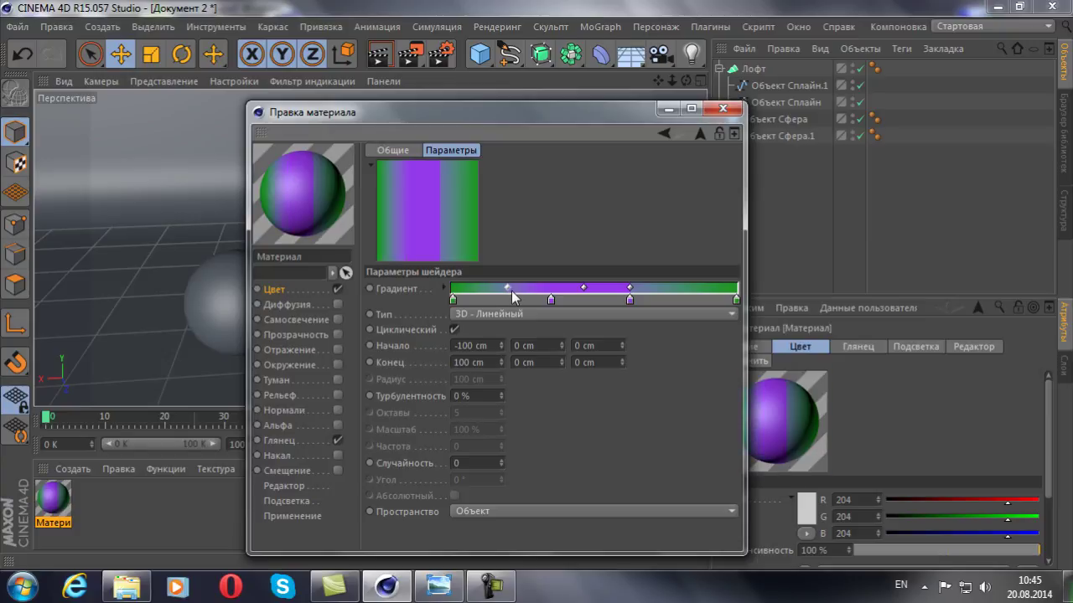
pyautogui.moveTo(630, 287)
pyautogui.mouseDown()
pyautogui.moveTo(686, 288)
pyautogui.moveTo(679, 296)
pyautogui.mouseUp()
# Drag the blend points in beside the purple knots to sharpen the stripe edges
pyautogui.moveTo(583, 288); pyautogui.dragTo(593, 293)
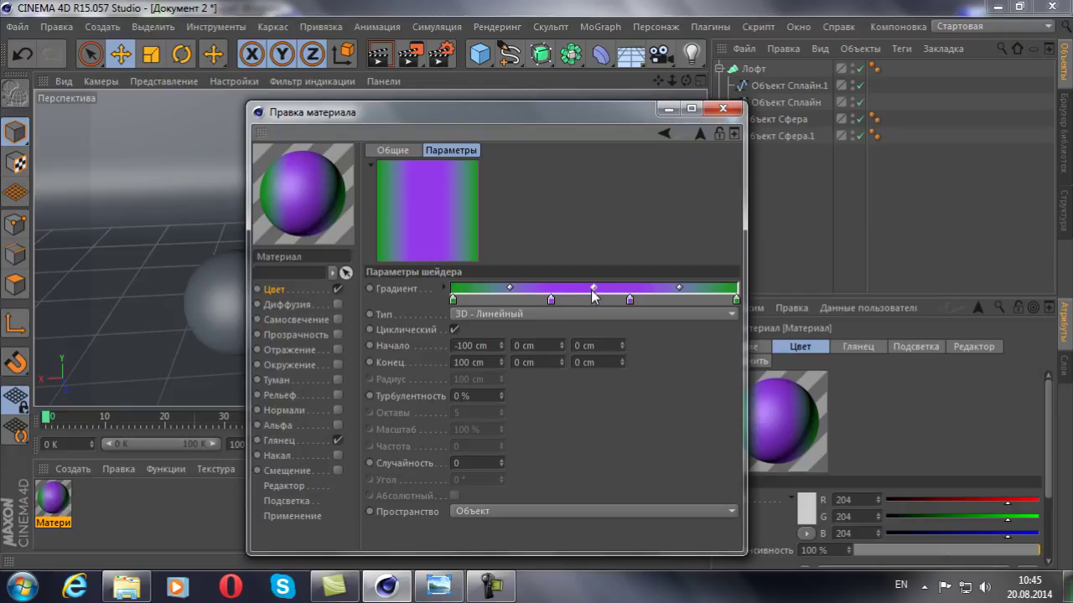
pyautogui.moveTo(509, 288); pyautogui.dragTo(543, 288)
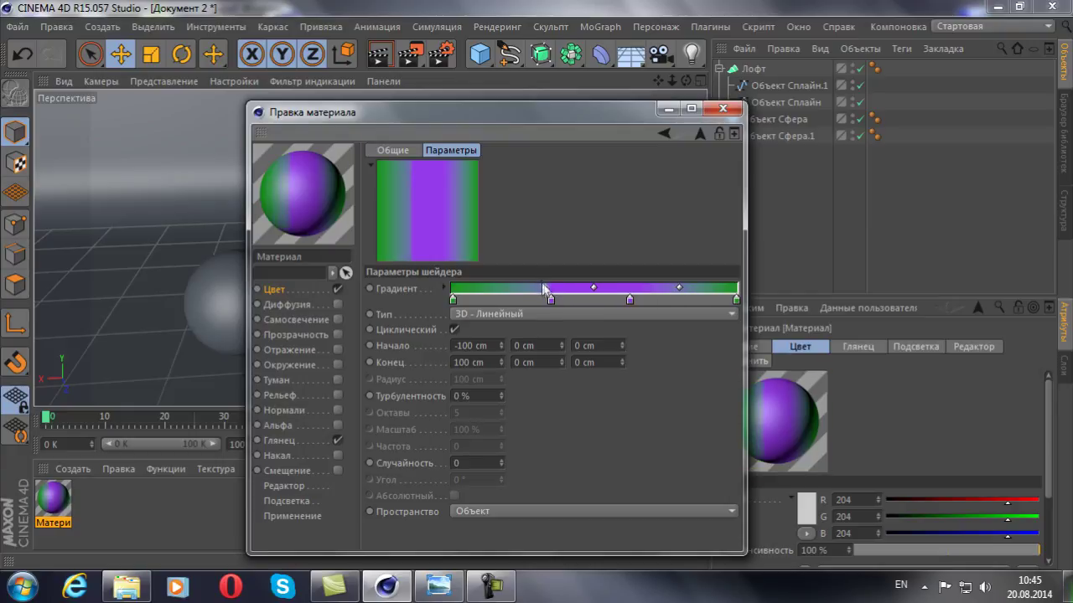
pyautogui.moveTo(679, 288)
pyautogui.mouseDown()
pyautogui.moveTo(639, 289)
pyautogui.moveTo(651, 290)
pyautogui.mouseUp()
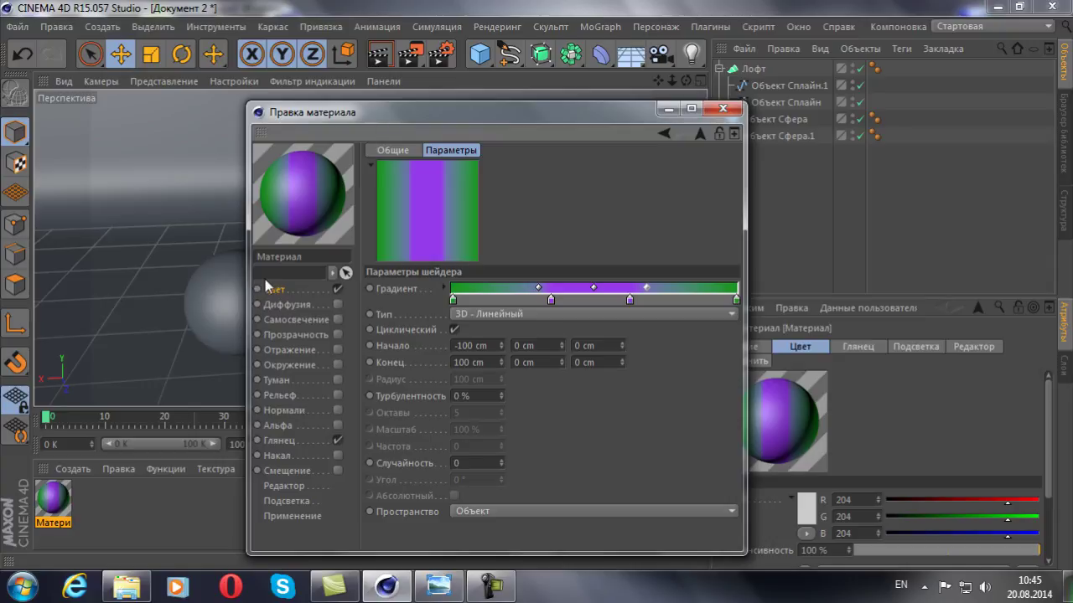
# Enable the material's Luminance channel with brightness set to 5%
pyautogui.click(322, 319)
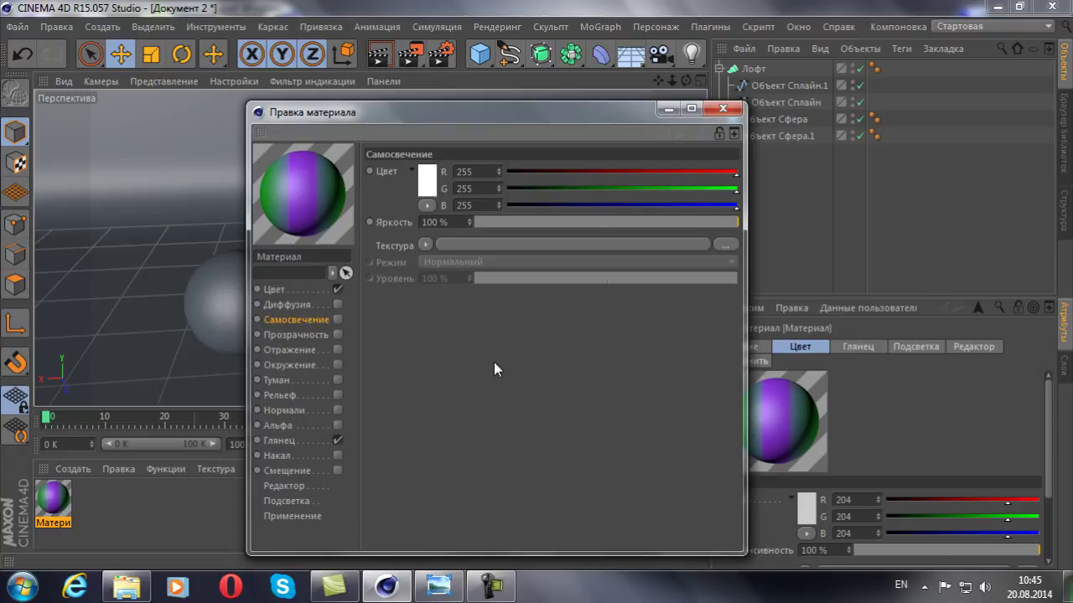
pyautogui.click(334, 319)
pyautogui.doubleClick(434, 222)
pyautogui.write('5')
pyautogui.press('Return')
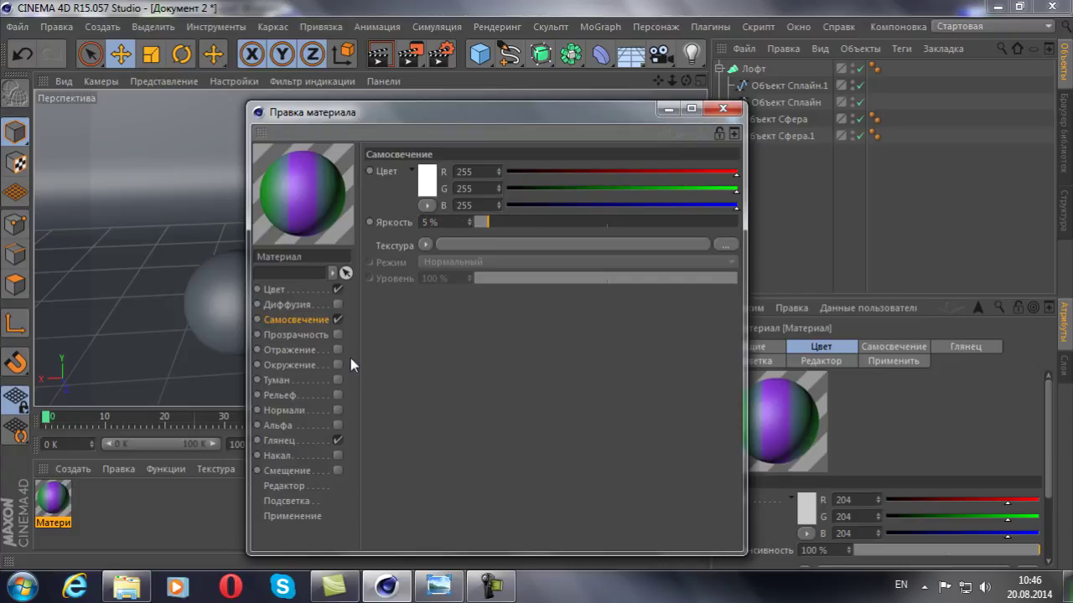
pyautogui.click(337, 320)
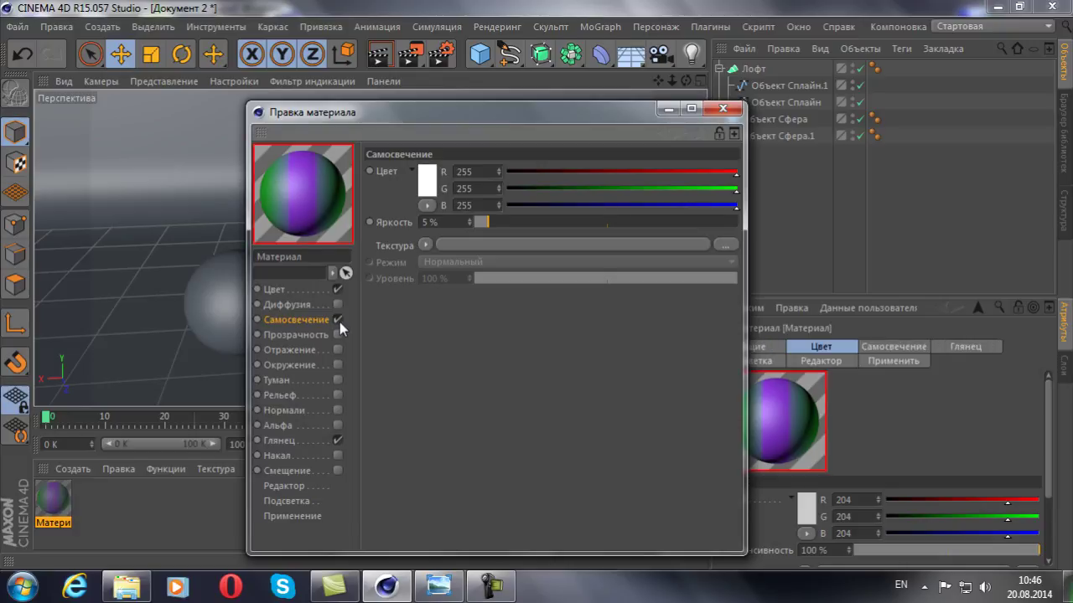
pyautogui.click(338, 319)
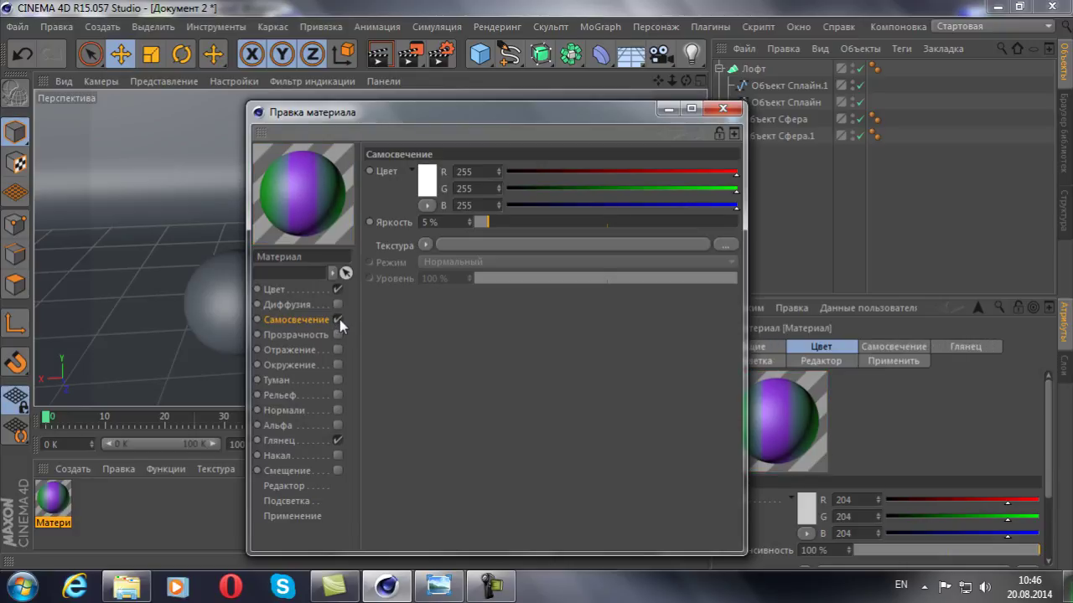
# Turn on Reflection and load a Fresnel shader as its texture
pyautogui.click(338, 350)
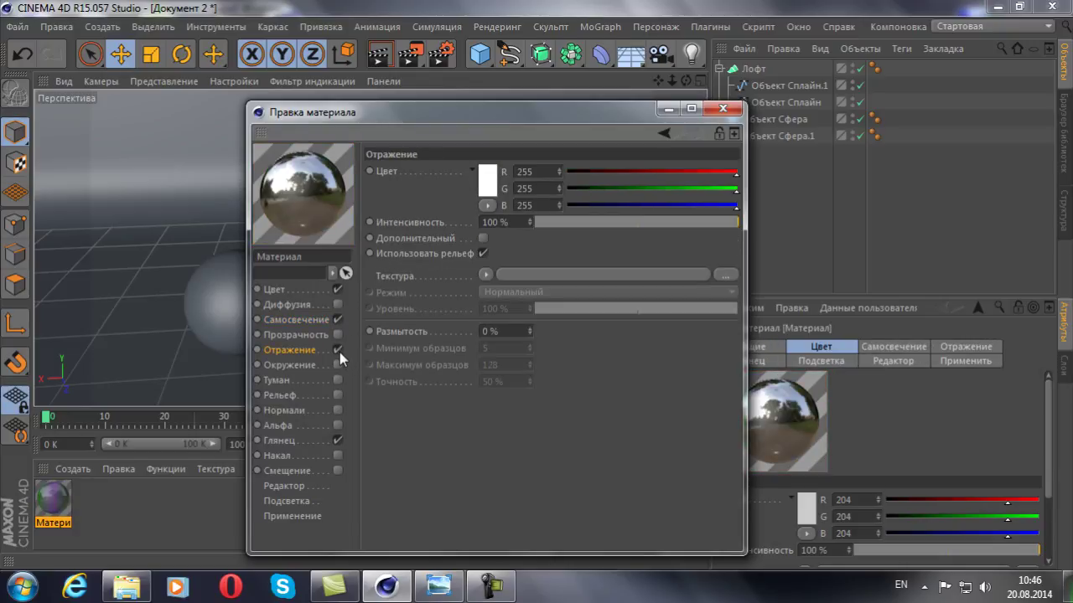
pyautogui.click(485, 274)
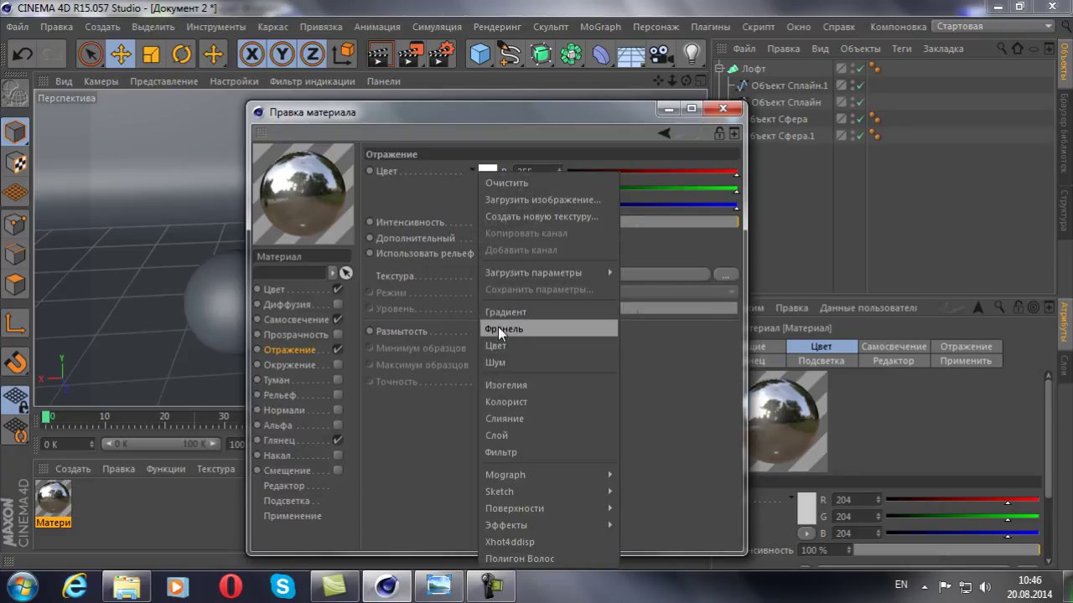
pyautogui.click(498, 329)
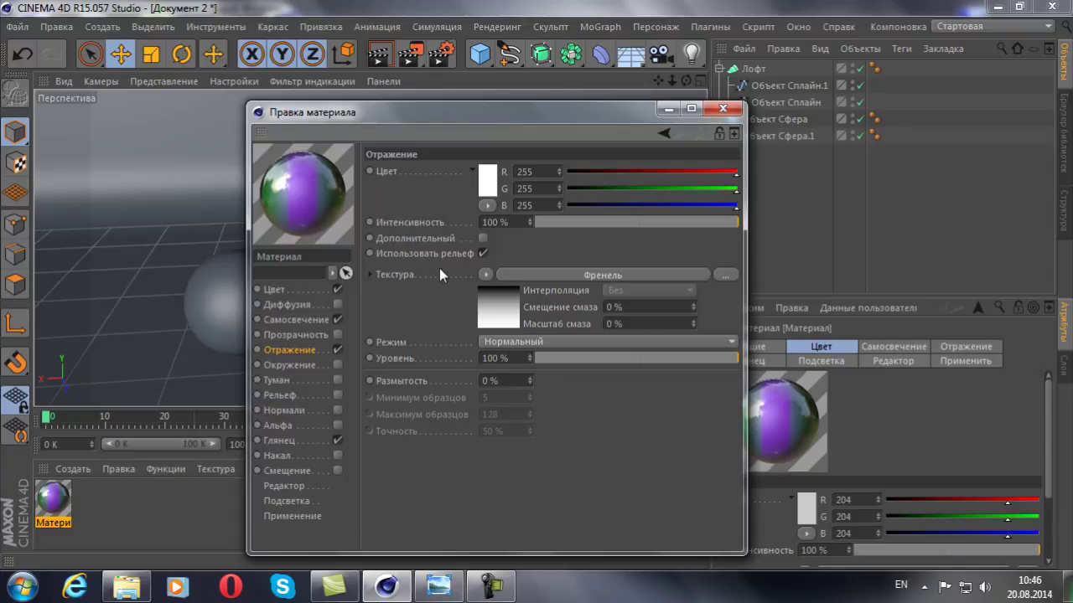
pyautogui.click(518, 273)
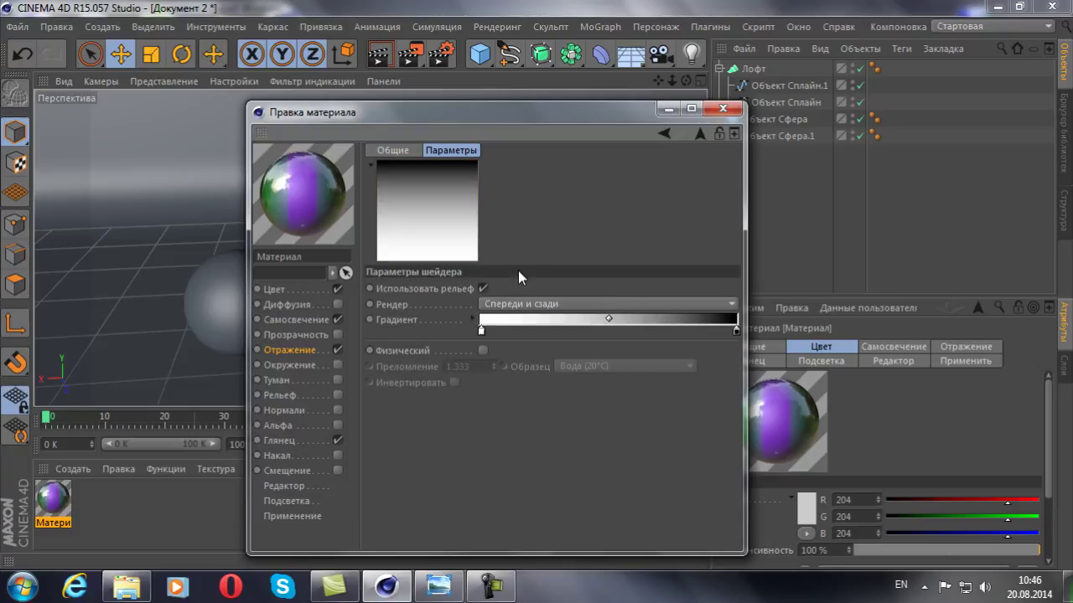
pyautogui.click(665, 133)
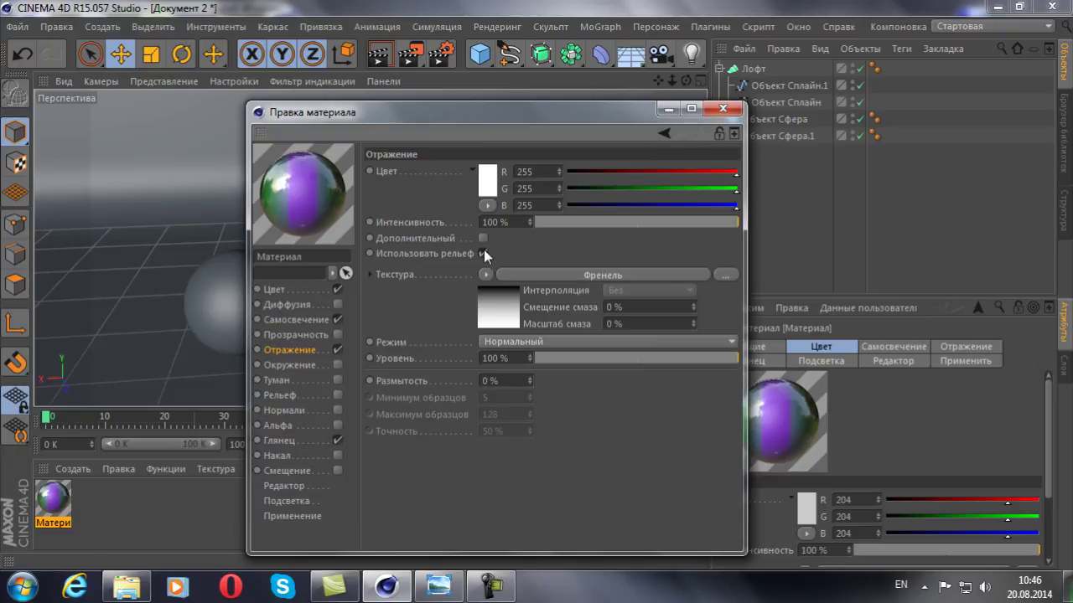
# Set reflection brightness to 8%, mix strength to 78% and blur to 3%
pyautogui.click(517, 221)
pyautogui.press('Return')
pyautogui.click(516, 221)
pyautogui.write('8')
pyautogui.press('Return')
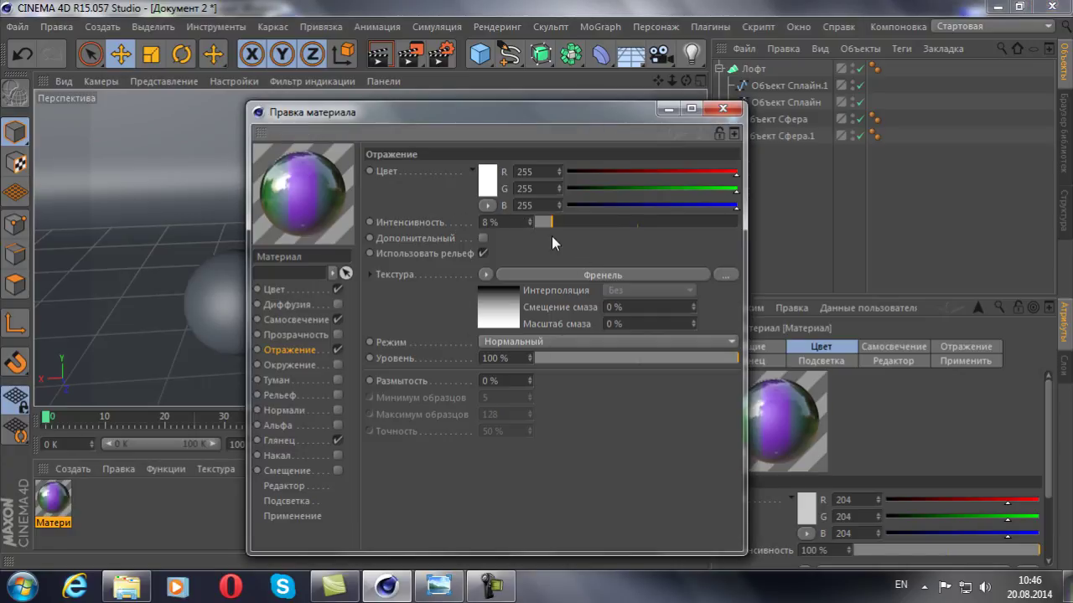
pyautogui.moveTo(523, 357); pyautogui.dragTo(455, 362)
pyautogui.write('78')
pyautogui.press('Return')
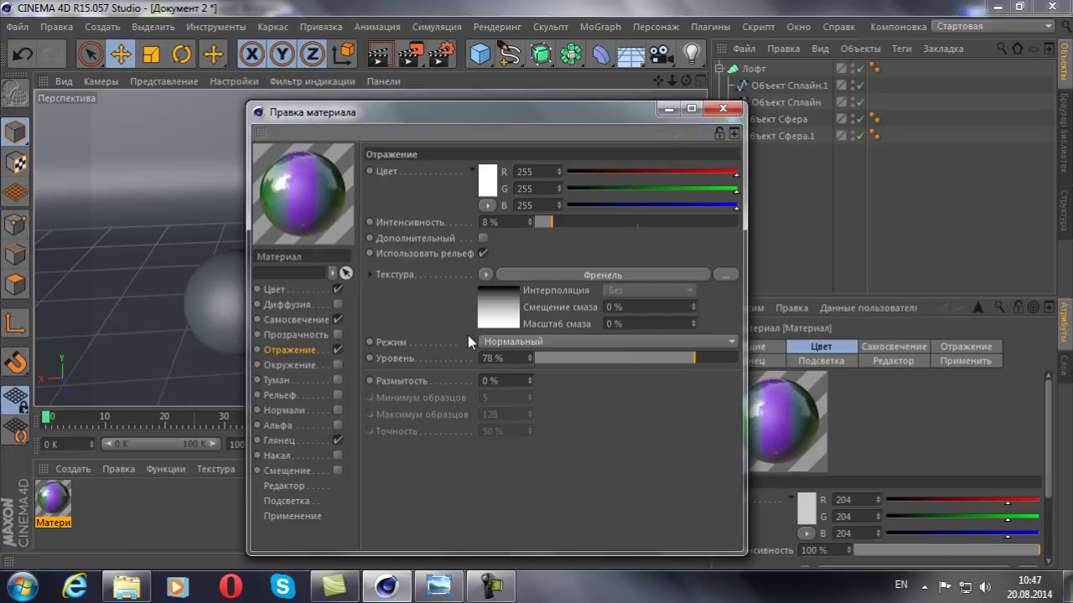
pyautogui.click(520, 380)
pyautogui.write('3')
pyautogui.press('Return')
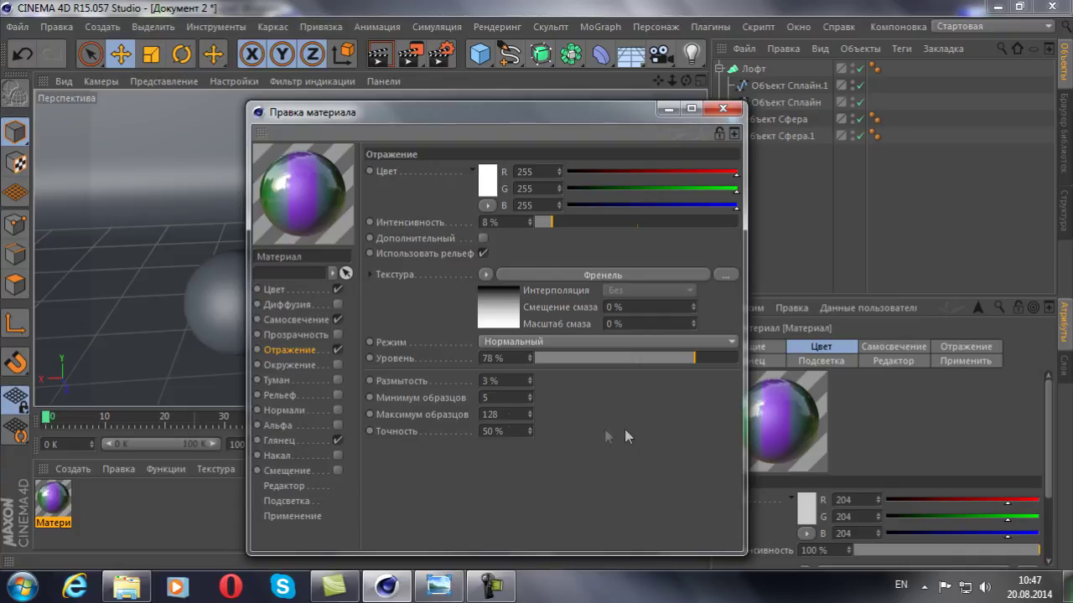
# Adjust the Specular channel's highlight to 43% width and 39% height
pyautogui.click(284, 440)
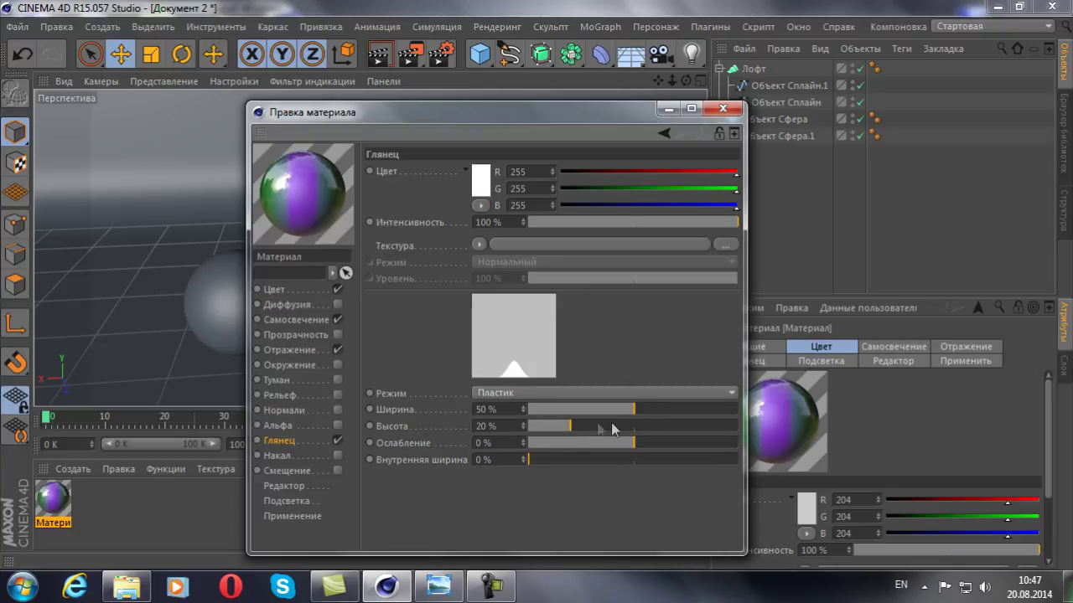
pyautogui.click(700, 426)
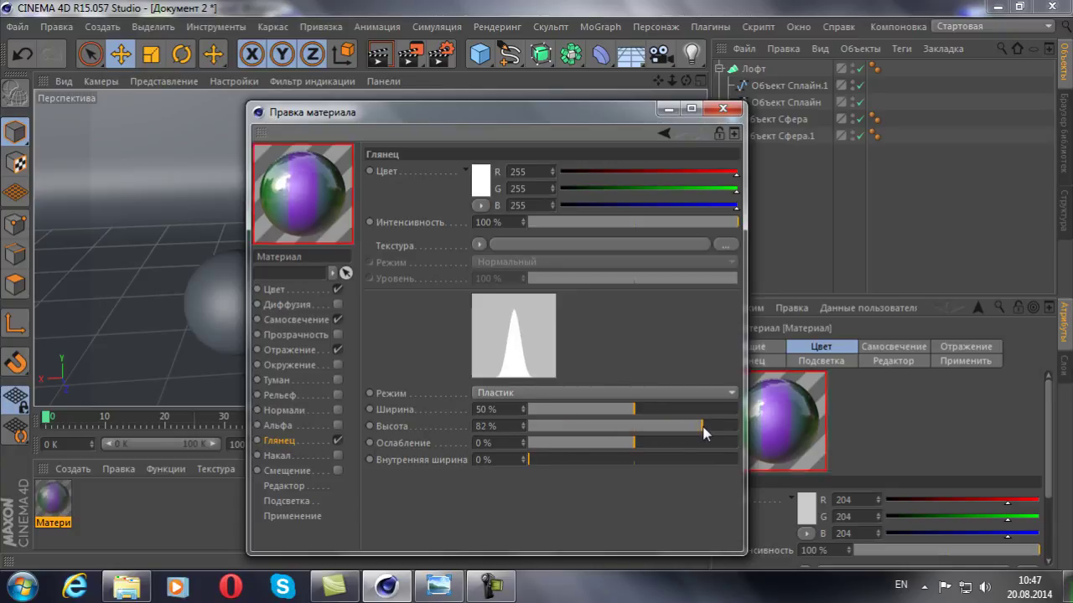
pyautogui.moveTo(589, 429)
pyautogui.mouseDown()
pyautogui.moveTo(715, 411)
pyautogui.moveTo(619, 411)
pyautogui.moveTo(610, 427)
pyautogui.mouseUp()
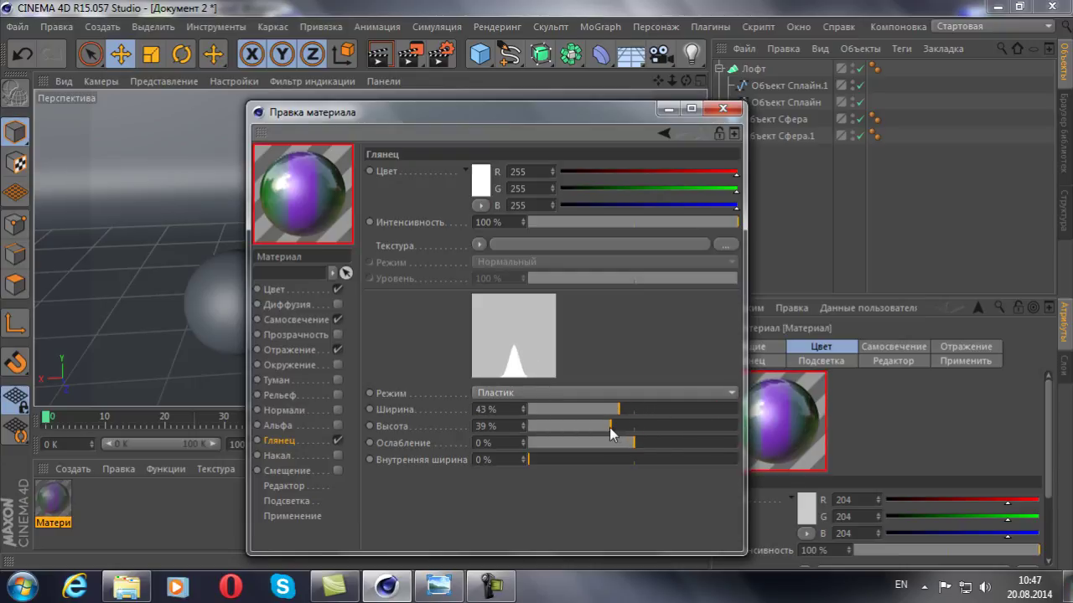
# Drop the green-purple striped material onto the large sphere and render the view to preview it
pyautogui.click(722, 110)
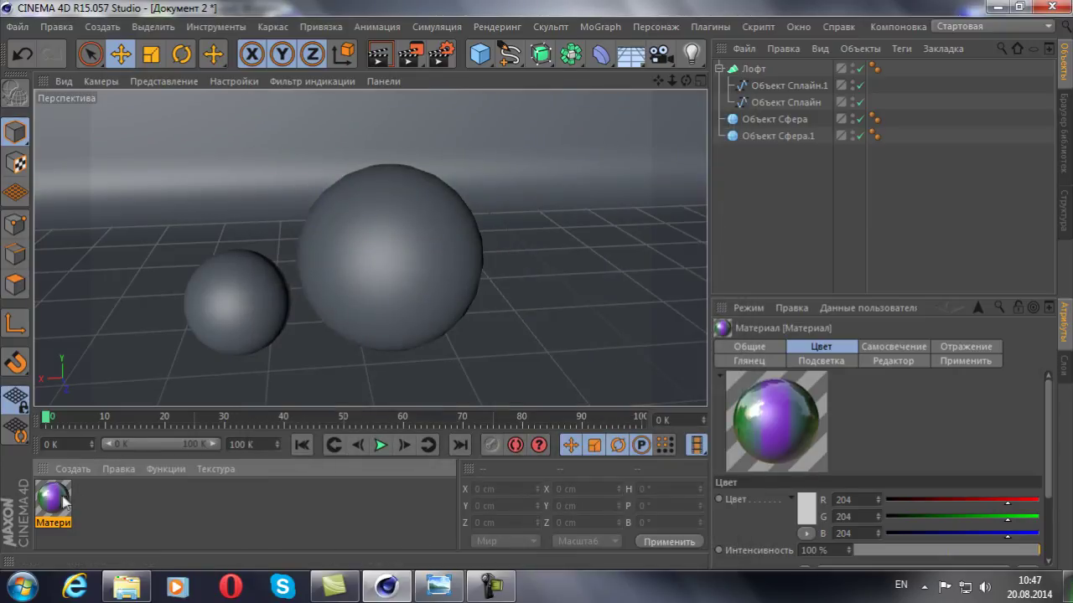
pyautogui.moveTo(479, 361); pyautogui.dragTo(790, 130)
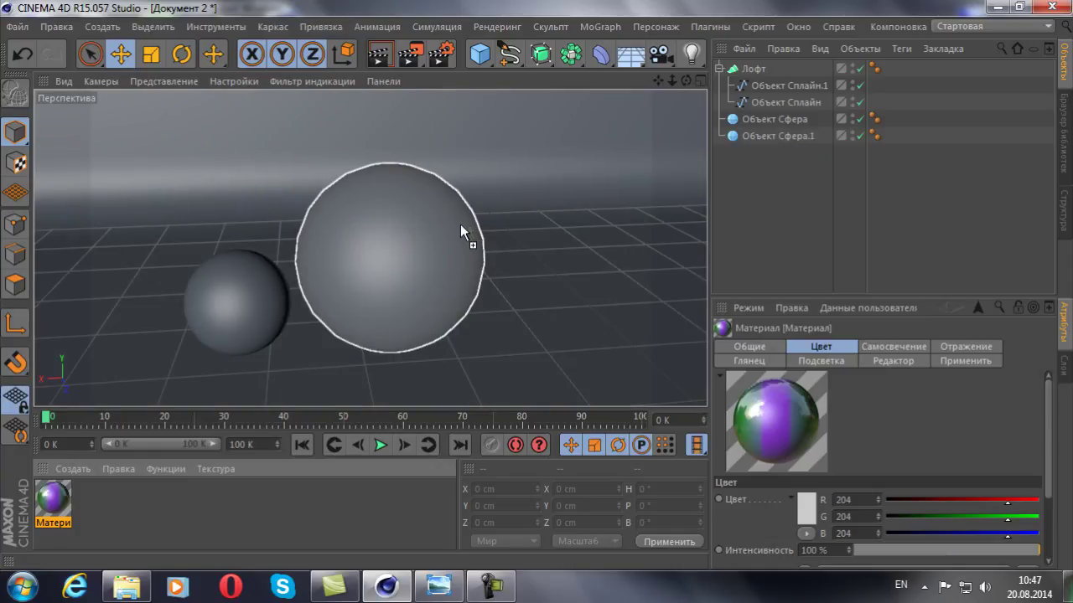
pyautogui.moveTo(789, 123); pyautogui.dragTo(460, 224)
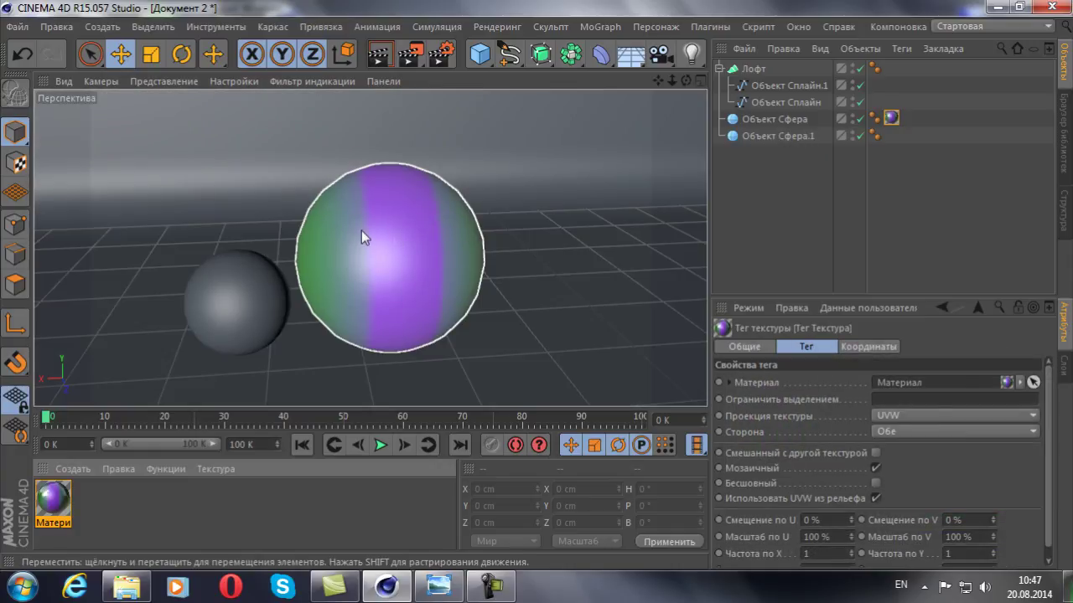
pyautogui.click(379, 55)
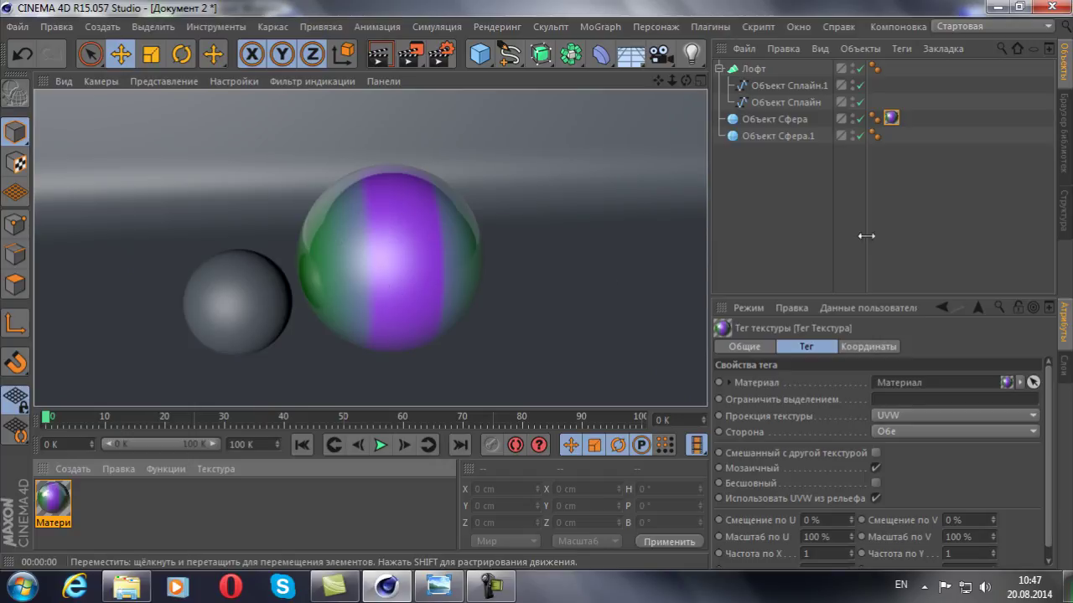
pyautogui.click(960, 208)
# In the material's Color gradient, remove both purple knots and shift the midpoint left
pyautogui.doubleClick(65, 490)
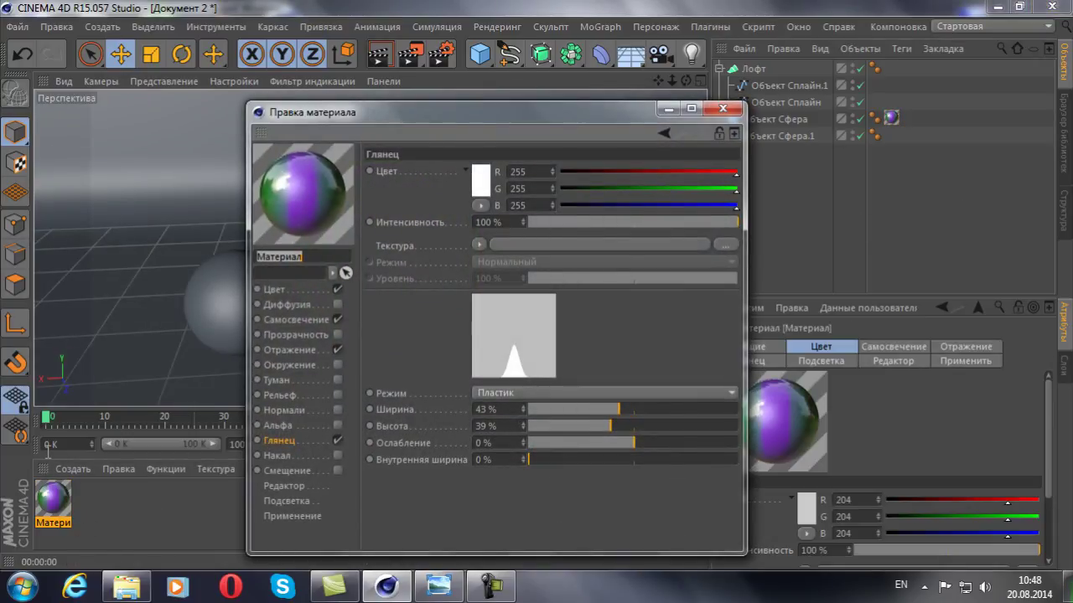
pyautogui.click(289, 294)
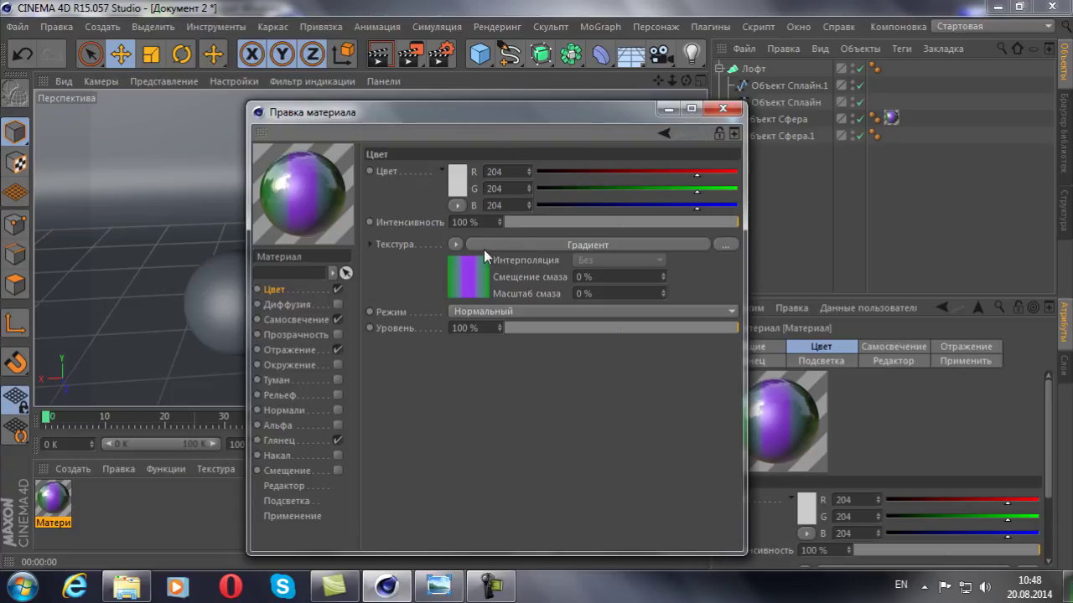
pyautogui.click(482, 249)
pyautogui.moveTo(550, 300); pyautogui.dragTo(574, 331)
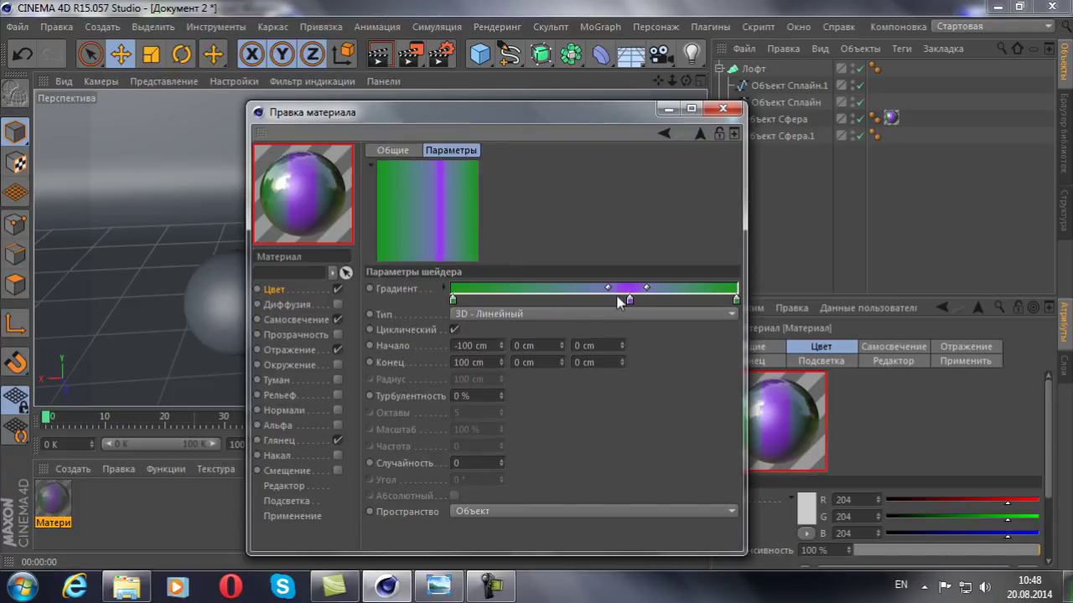
pyautogui.moveTo(630, 298); pyautogui.dragTo(618, 305)
pyautogui.moveTo(701, 289)
pyautogui.mouseDown()
pyautogui.moveTo(685, 289)
pyautogui.moveTo(750, 285)
pyautogui.mouseUp()
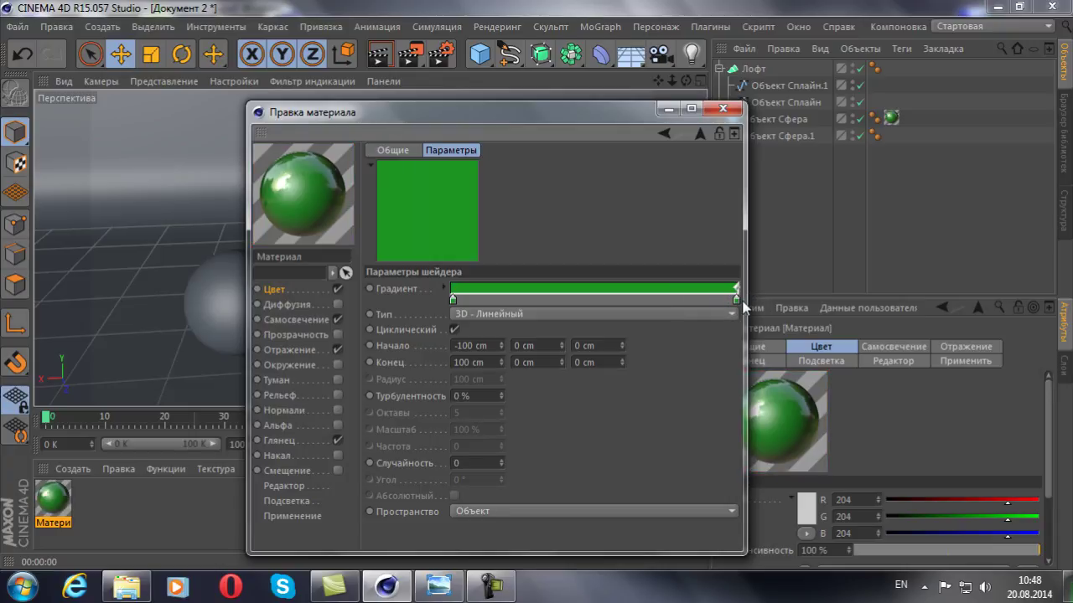
pyautogui.click(736, 302)
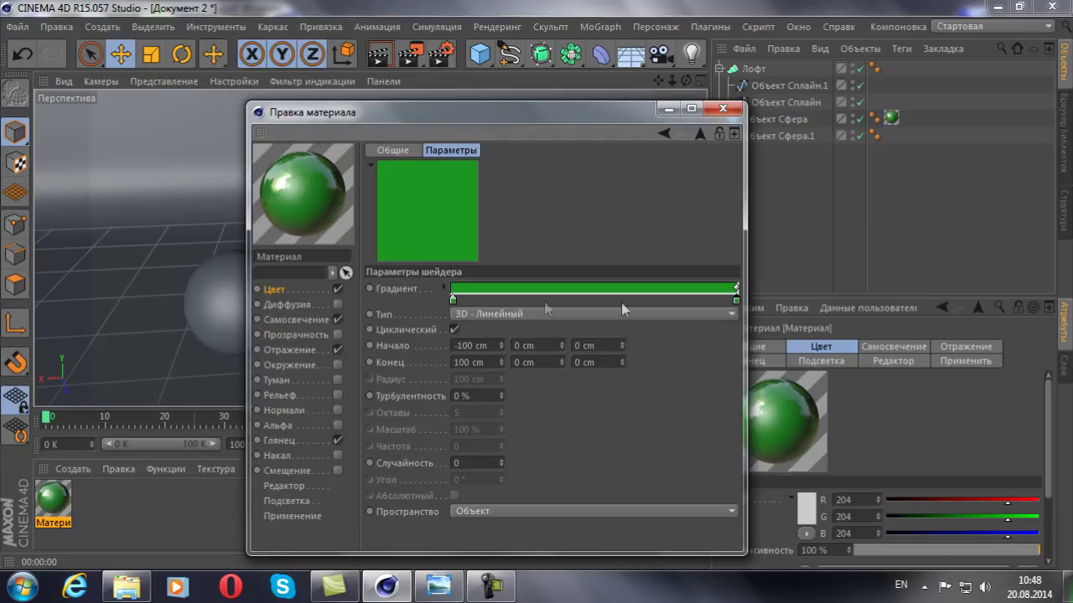
pyautogui.click(453, 300)
# Add a new bright purple knot to the gradient and move it further left
pyautogui.click(555, 300)
pyautogui.doubleClick(556, 300)
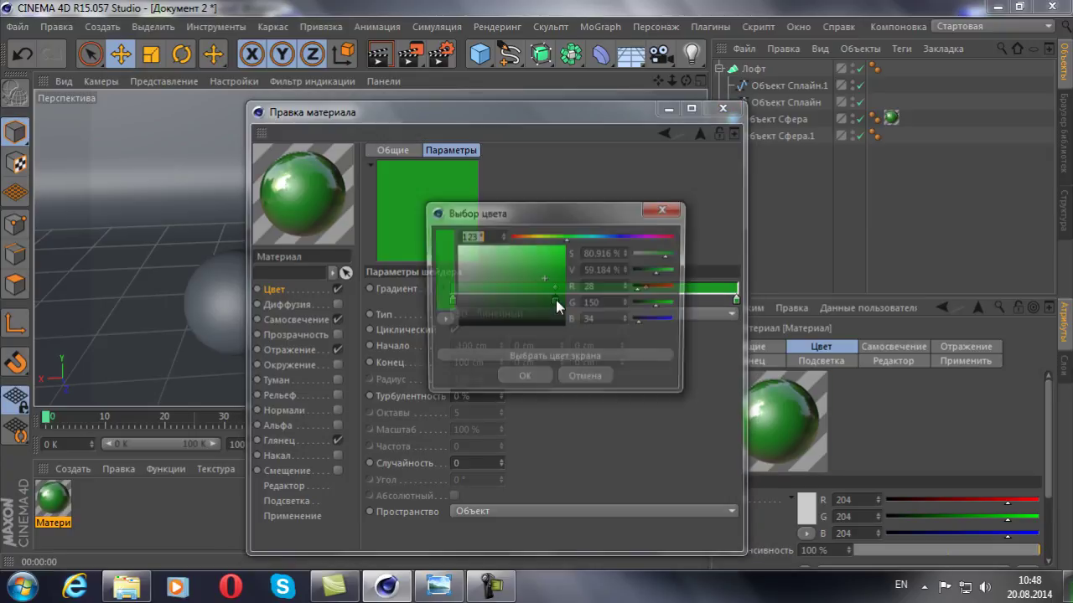
pyautogui.moveTo(592, 238); pyautogui.dragTo(634, 241)
pyautogui.moveTo(527, 277); pyautogui.dragTo(539, 246)
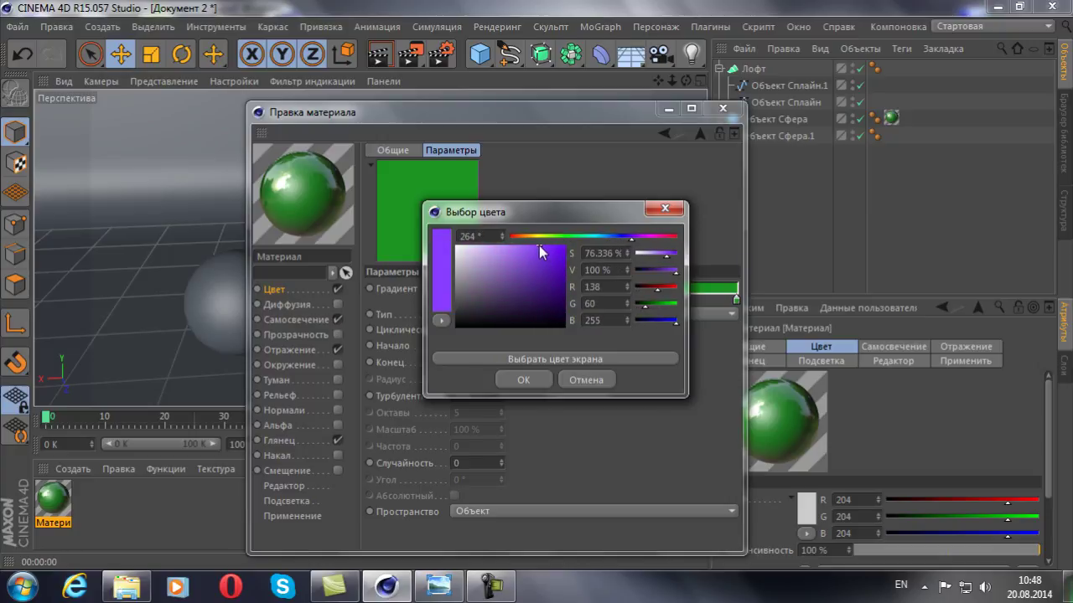
pyautogui.click(543, 378)
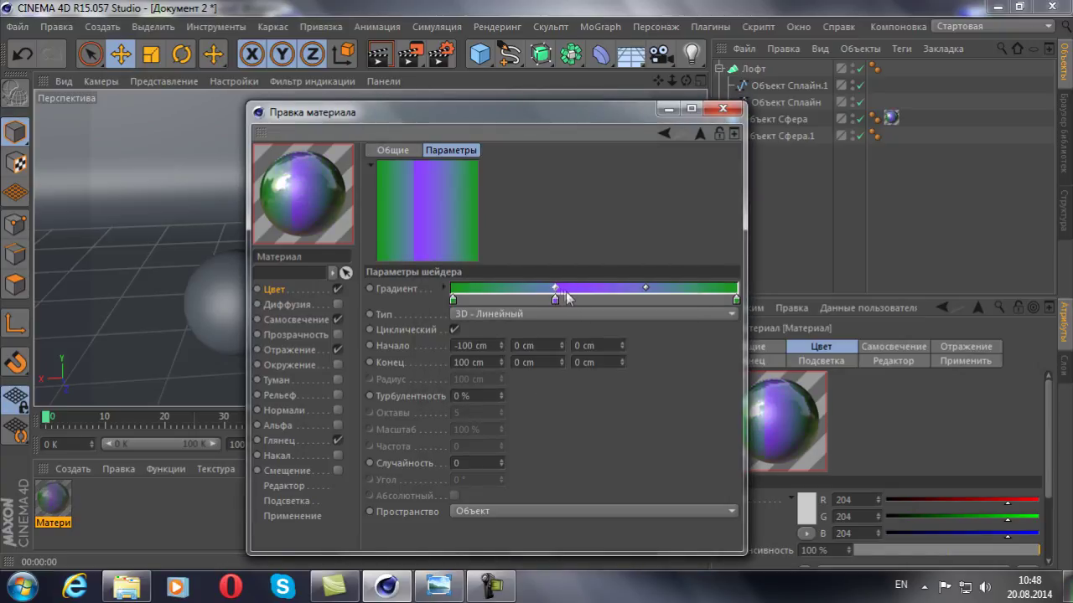
pyautogui.moveTo(555, 296); pyautogui.dragTo(517, 301)
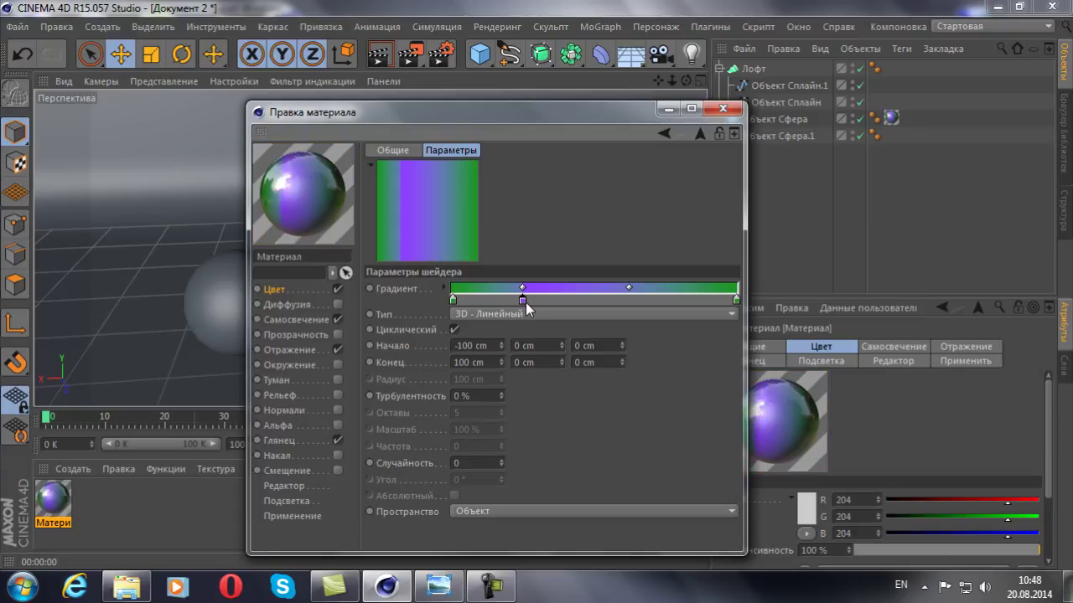
# Add a second knot sampled purple from the gradient, then adjust the blend points between colours
pyautogui.click(629, 301)
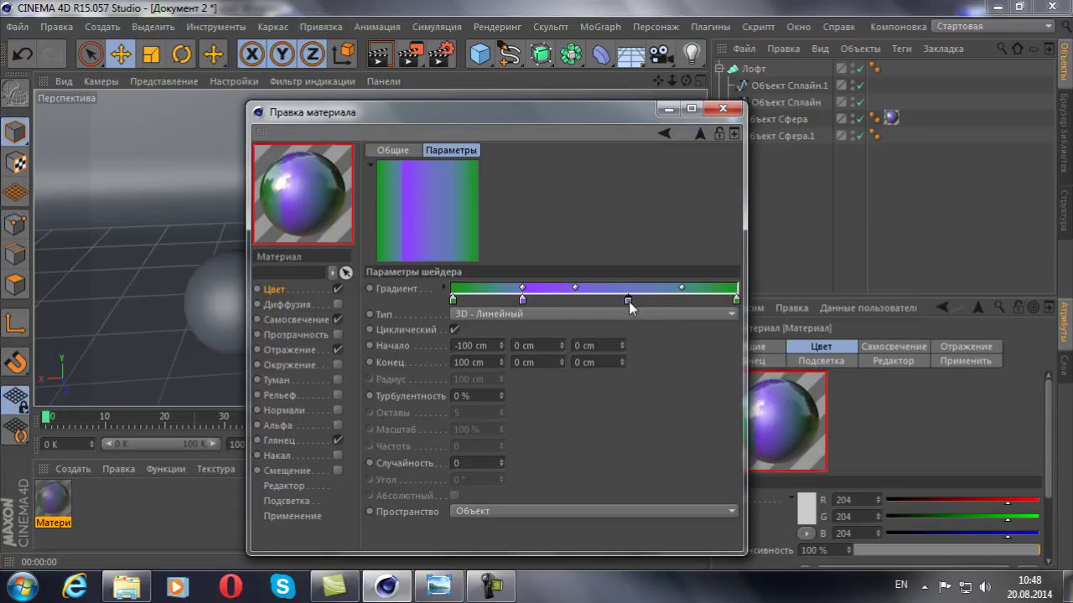
pyautogui.doubleClick(628, 301)
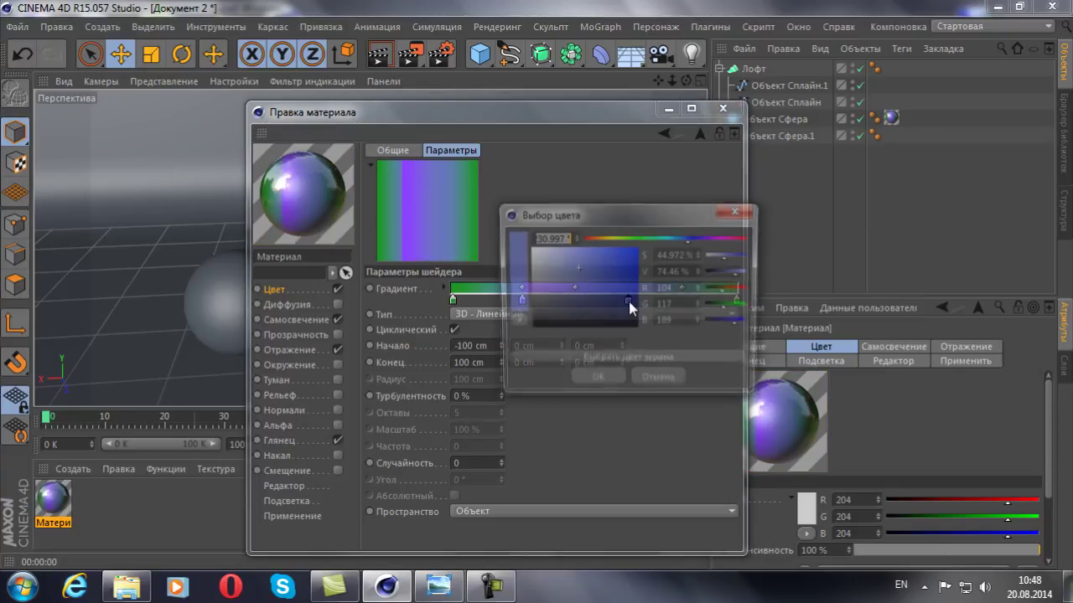
pyautogui.moveTo(587, 213); pyautogui.dragTo(815, 232)
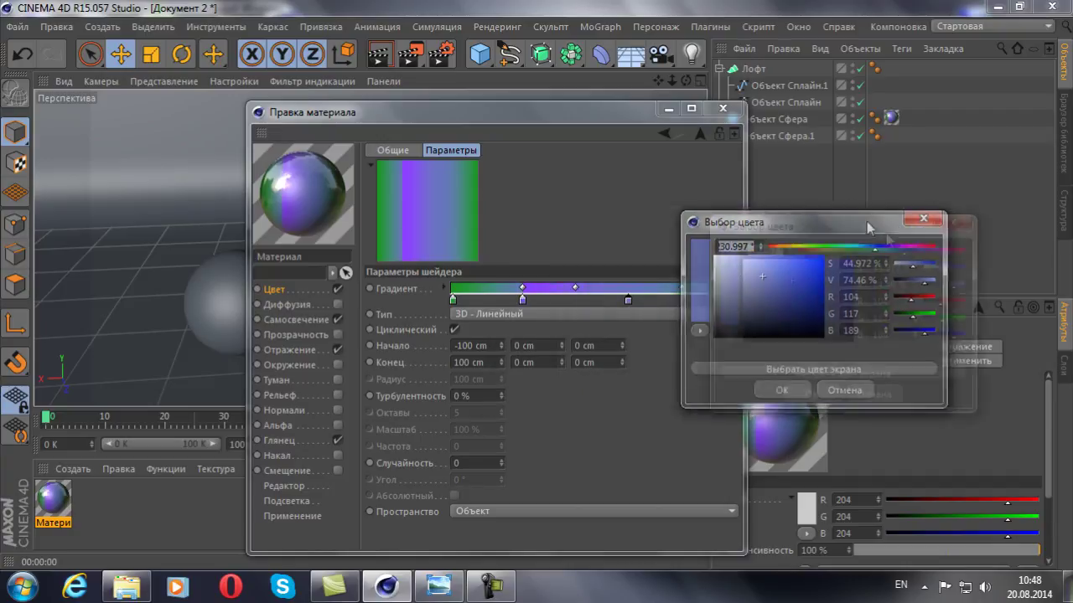
pyautogui.click(856, 379)
pyautogui.click(553, 290)
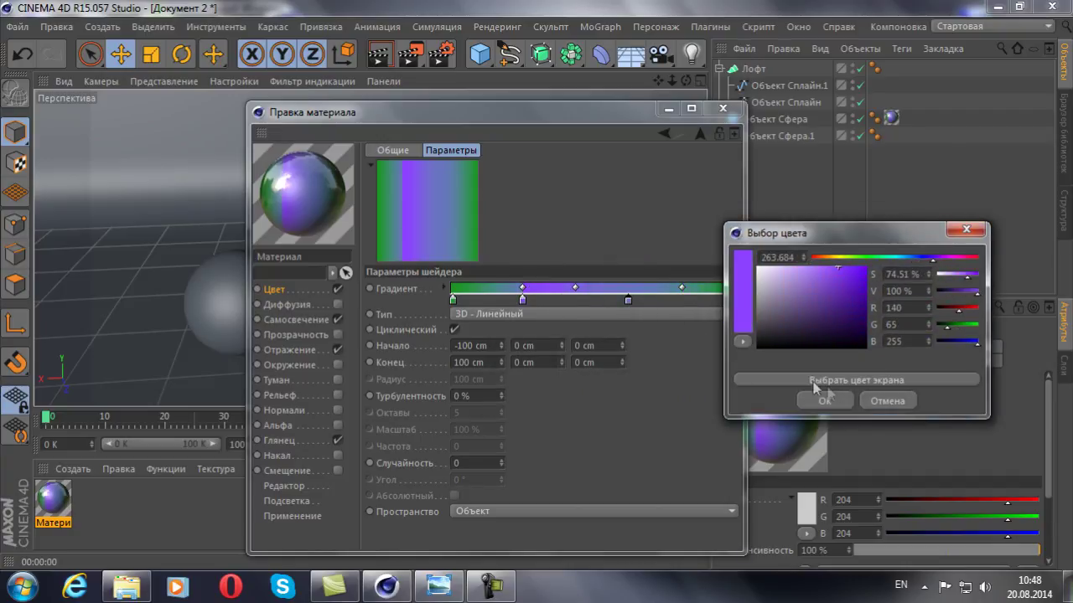
pyautogui.click(824, 400)
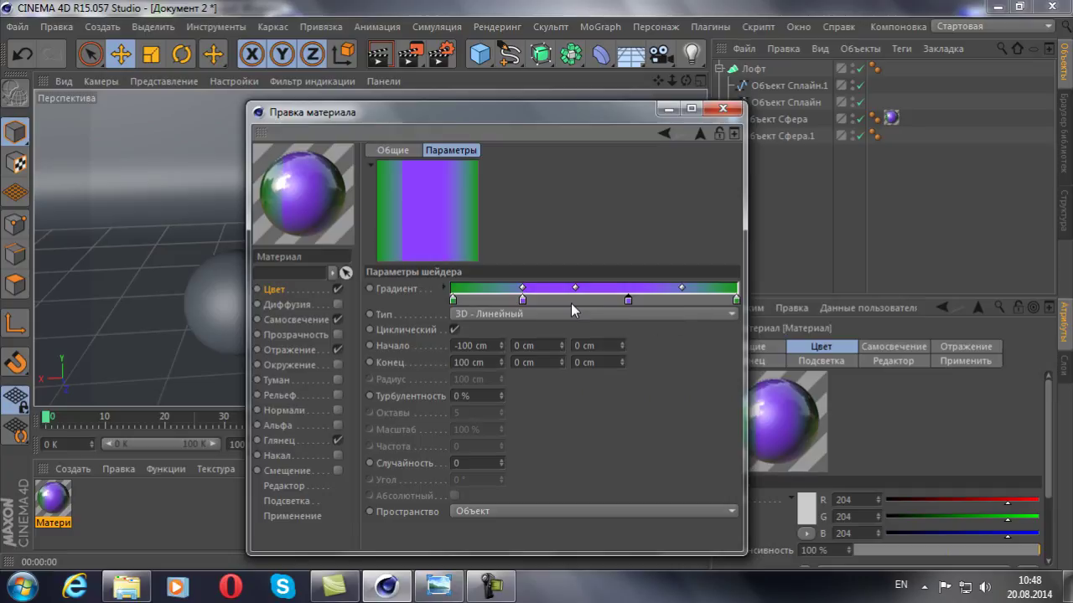
pyautogui.moveTo(681, 293); pyautogui.dragTo(625, 290)
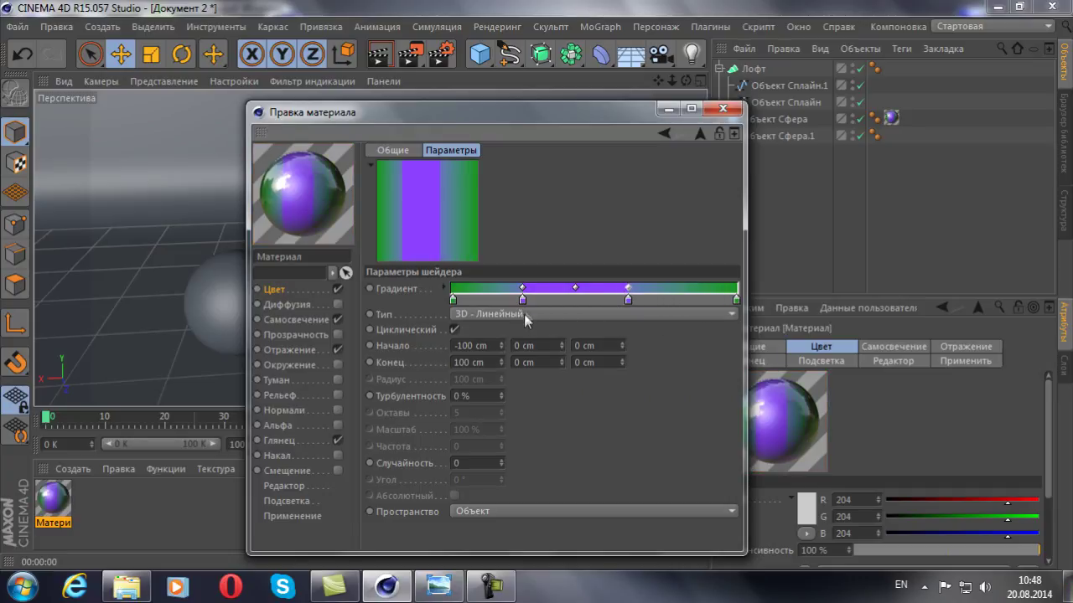
pyautogui.moveTo(556, 304); pyautogui.dragTo(559, 302)
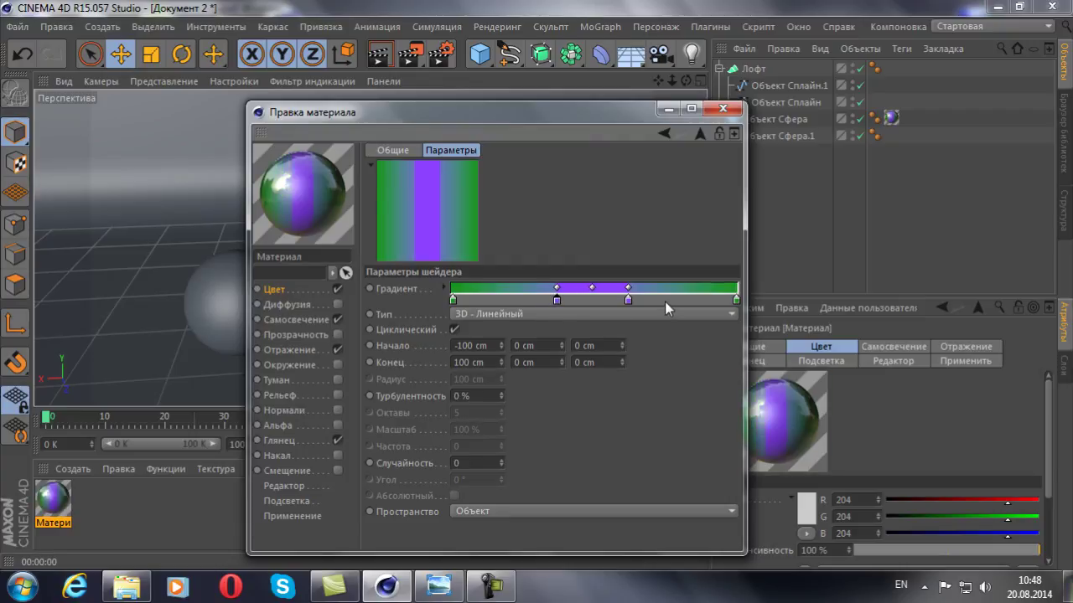
pyautogui.moveTo(596, 288); pyautogui.dragTo(591, 289)
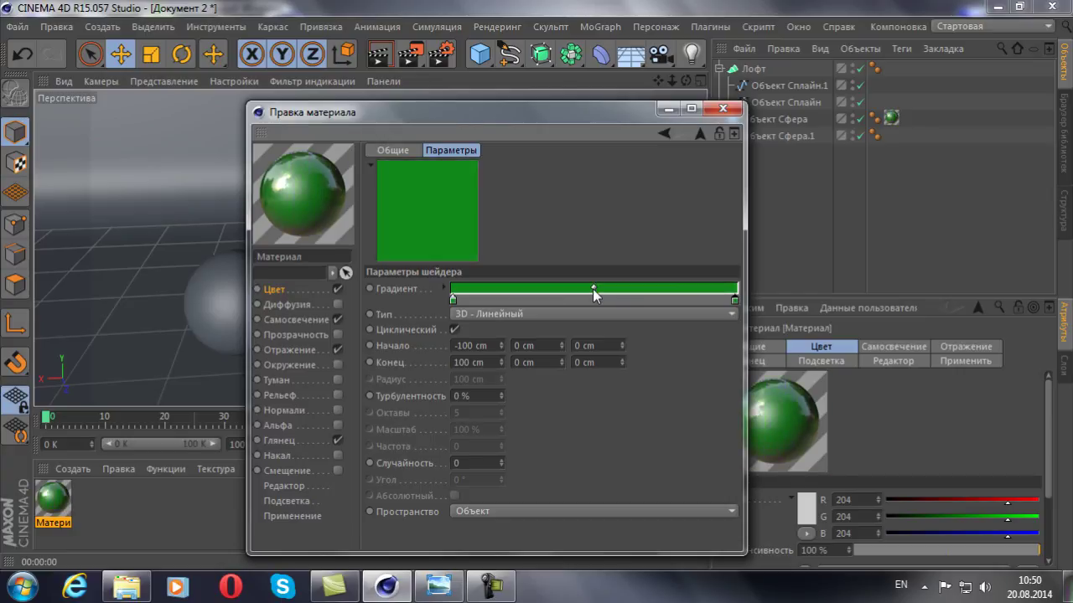
# Add two purple knots to the gradient, the second sampled from the first
pyautogui.doubleClick(507, 299)
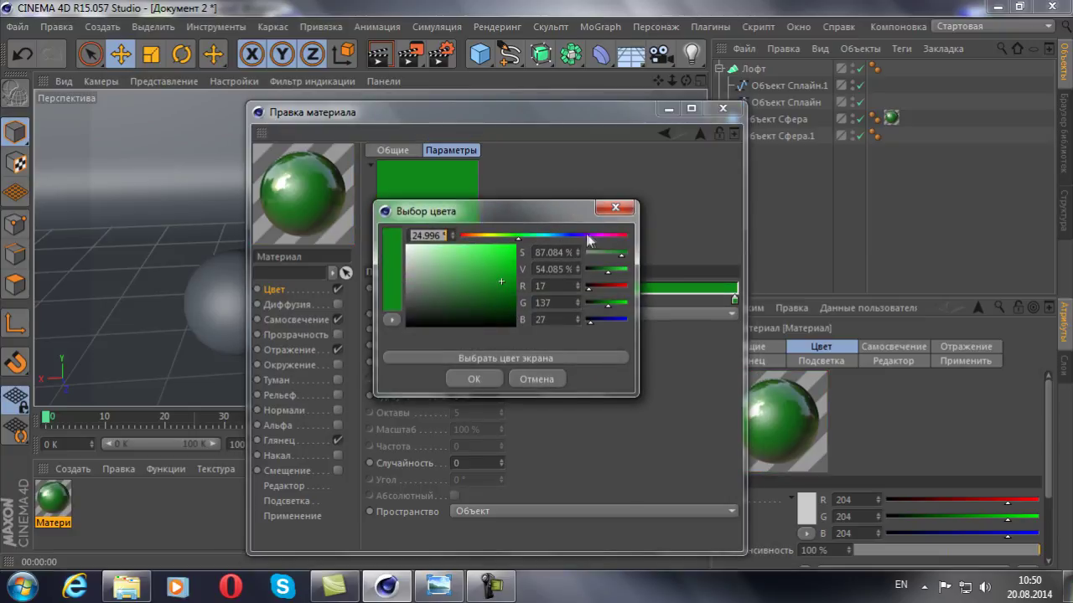
pyautogui.moveTo(588, 240); pyautogui.dragTo(595, 241)
pyautogui.moveTo(510, 274); pyautogui.dragTo(479, 275)
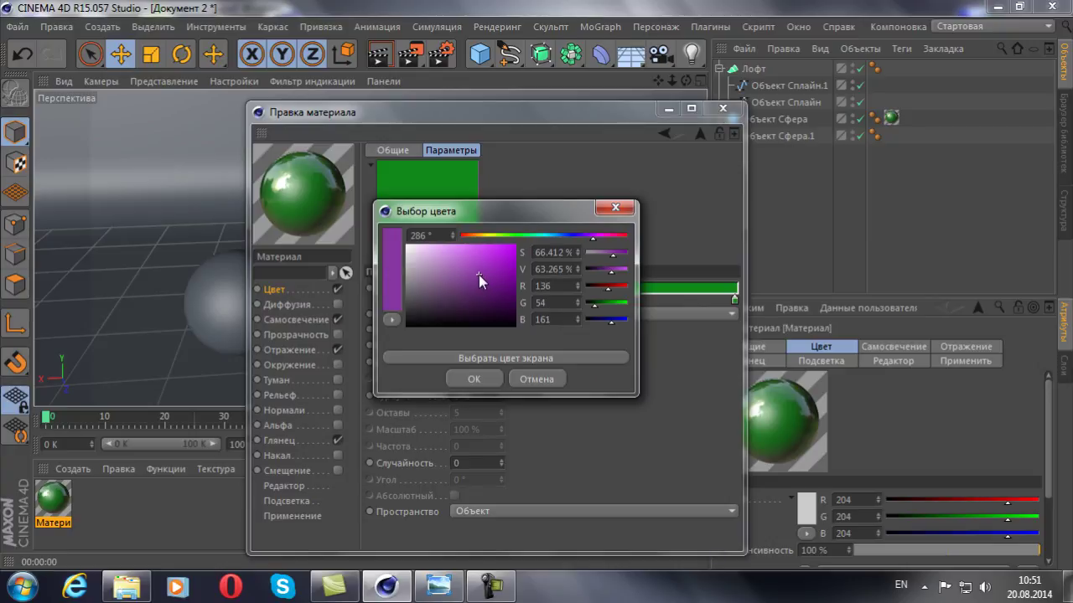
pyautogui.click(585, 242)
pyautogui.moveTo(497, 262); pyautogui.dragTo(501, 258)
pyautogui.click(474, 378)
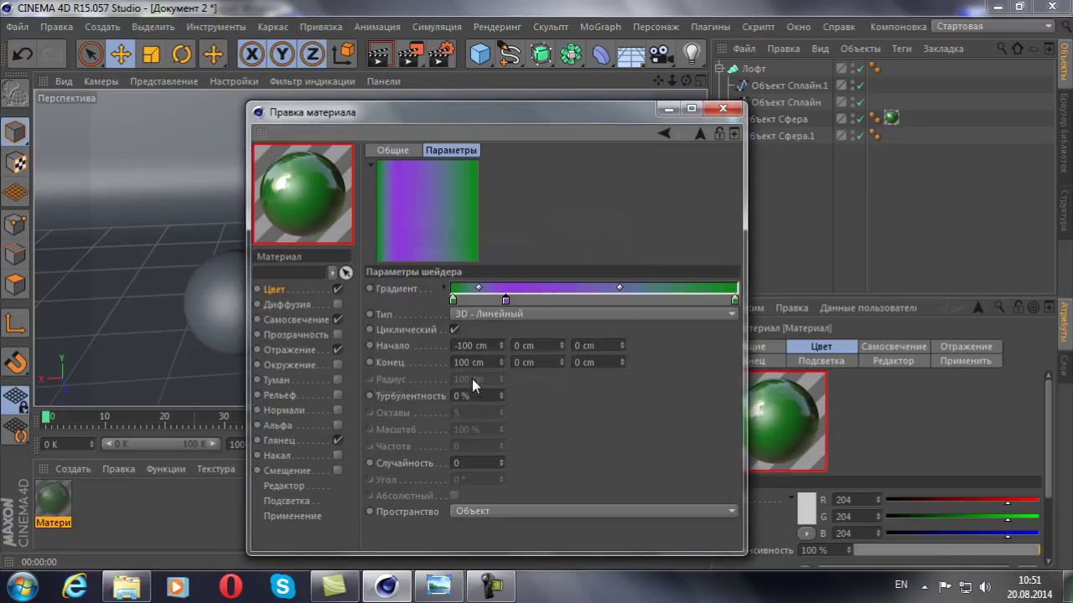
pyautogui.doubleClick(656, 298)
pyautogui.click(645, 357)
pyautogui.click(513, 288)
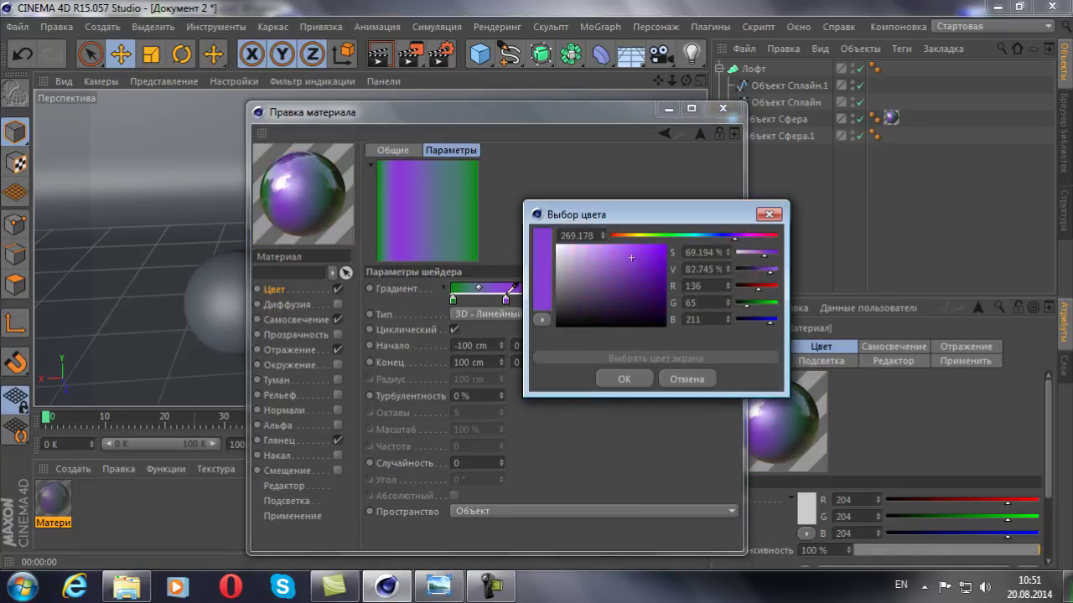
pyautogui.click(633, 373)
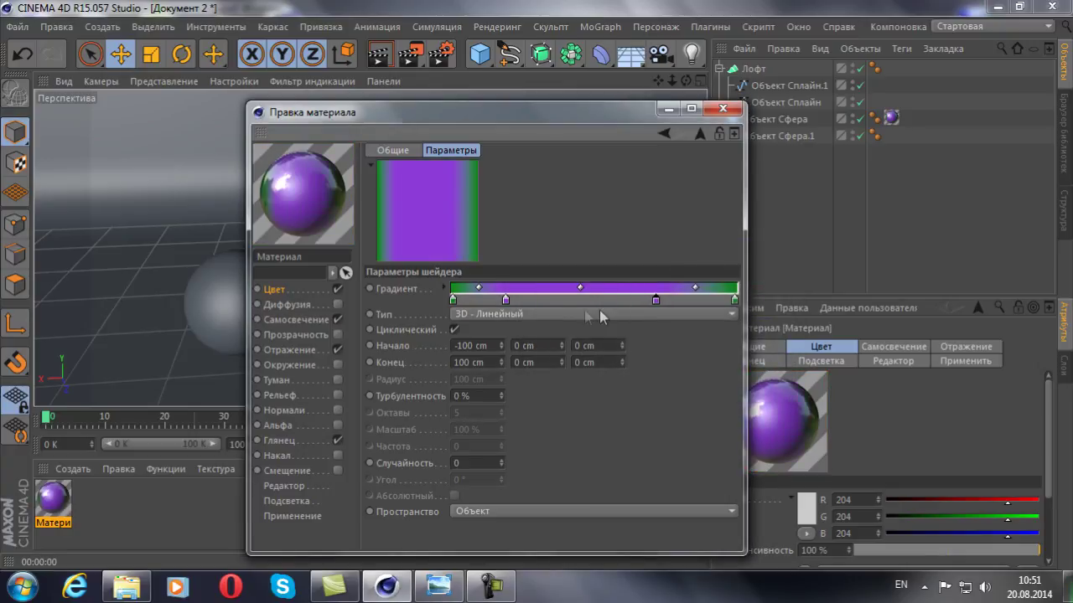
# Add more knots and drag them into a broad purple band with green stripes near each end
pyautogui.click(558, 299)
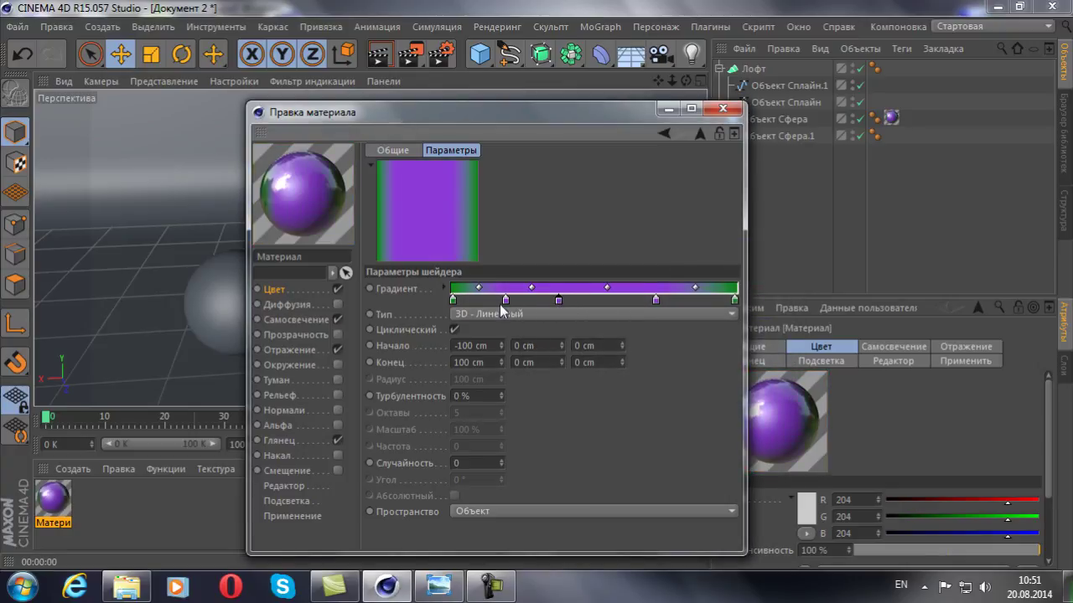
pyautogui.click(627, 300)
pyautogui.moveTo(506, 300); pyautogui.dragTo(540, 298)
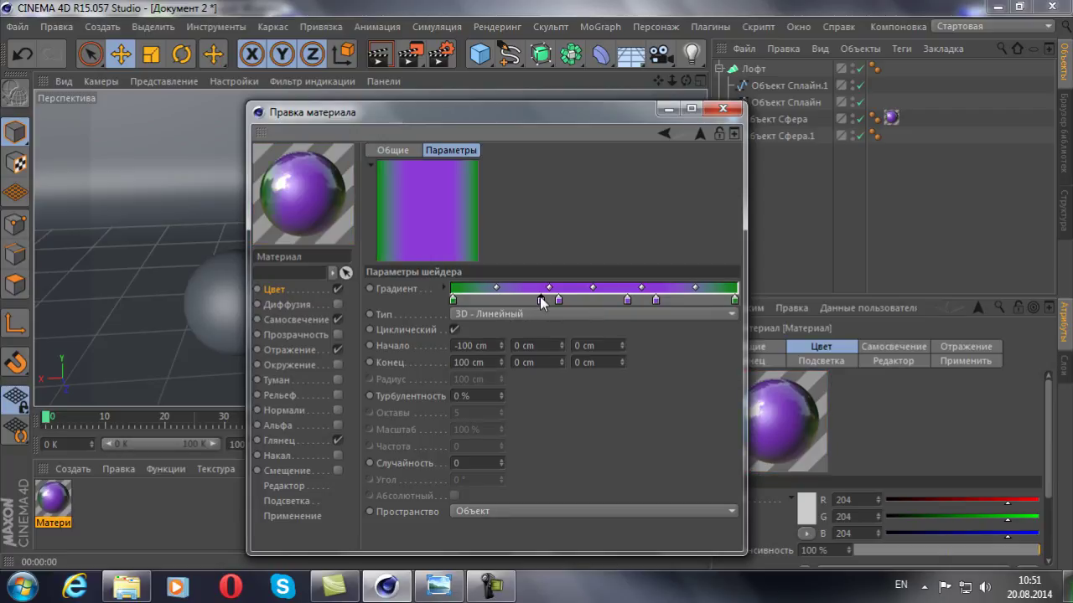
pyautogui.click(571, 300)
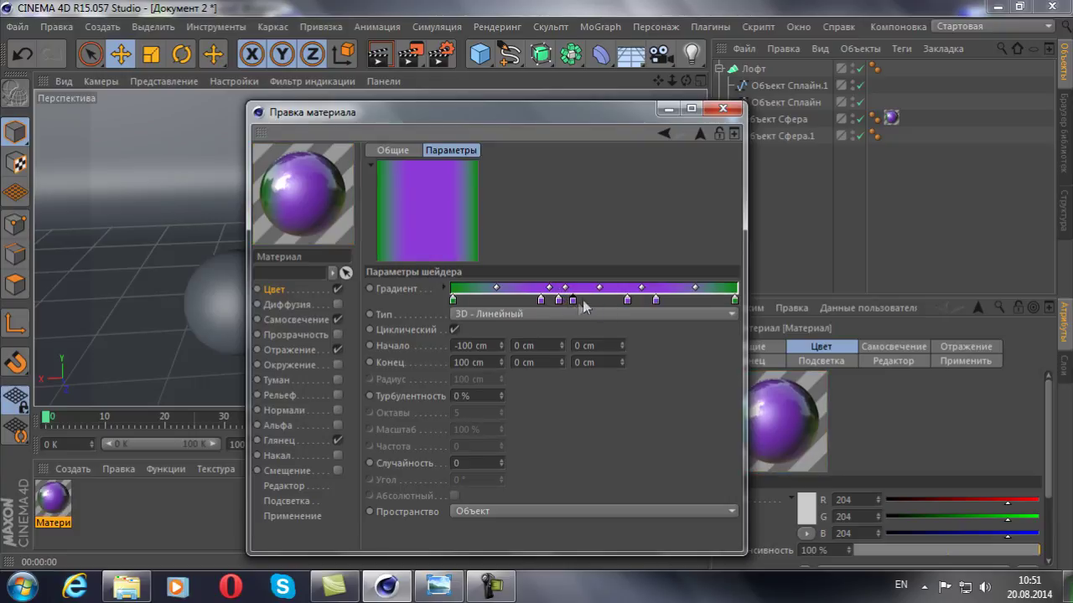
pyautogui.moveTo(559, 300); pyautogui.dragTo(647, 300)
pyautogui.moveTo(453, 300); pyautogui.dragTo(516, 300)
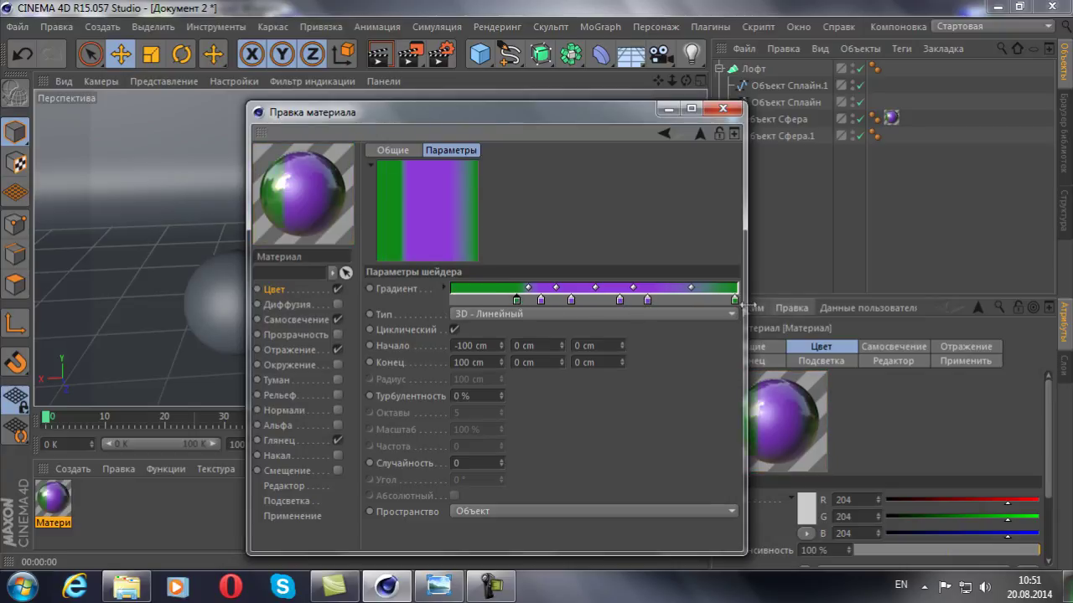
pyautogui.moveTo(735, 300); pyautogui.dragTo(676, 301)
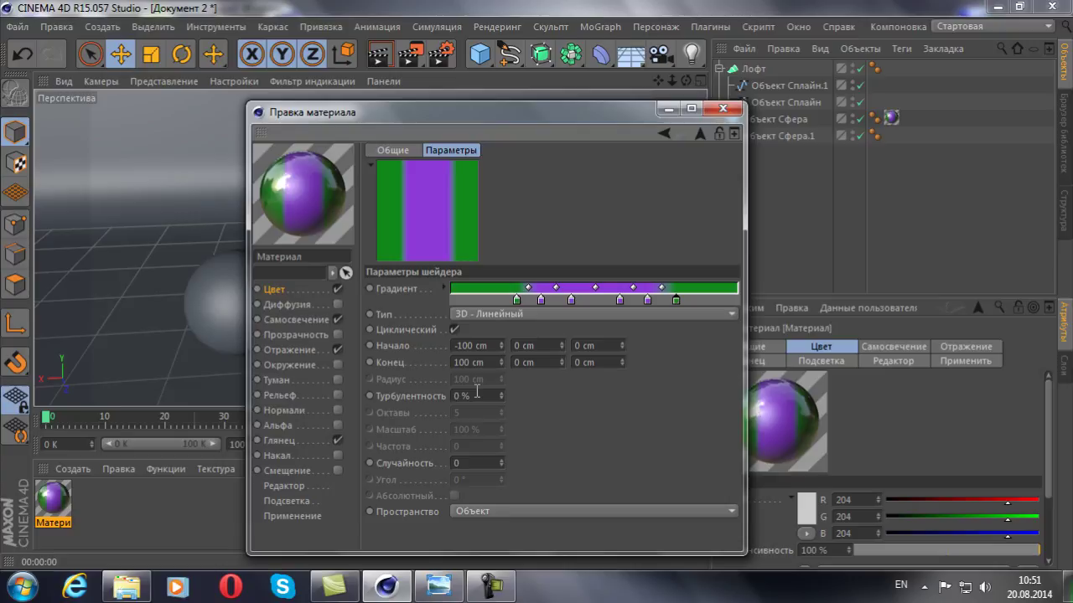
# Close the Material Editor, render the view to check the stripes, then restore the shaded viewport
pyautogui.click(723, 108)
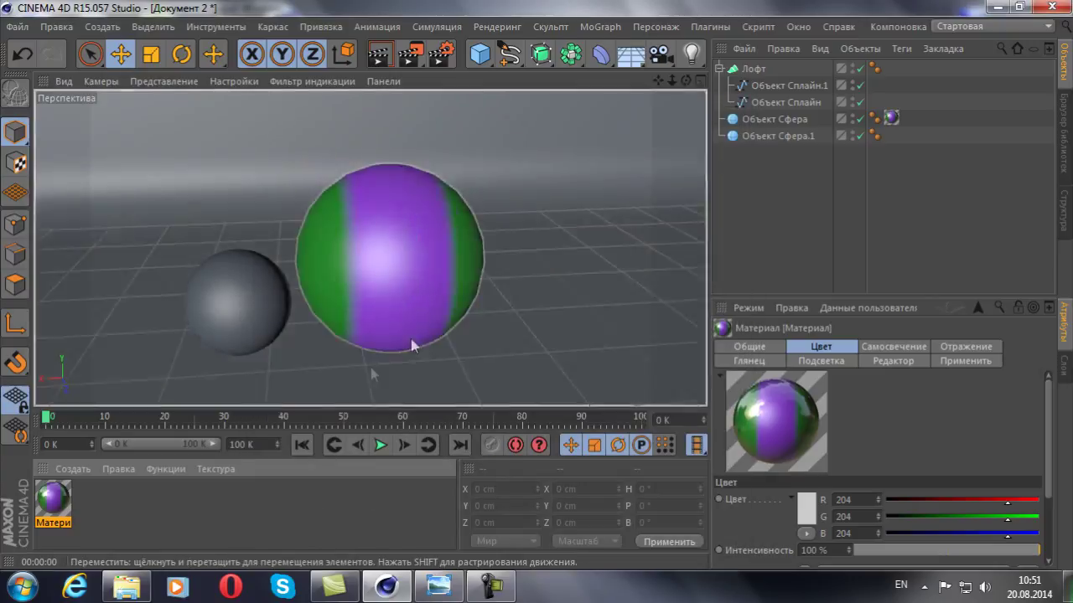
pyautogui.click(378, 56)
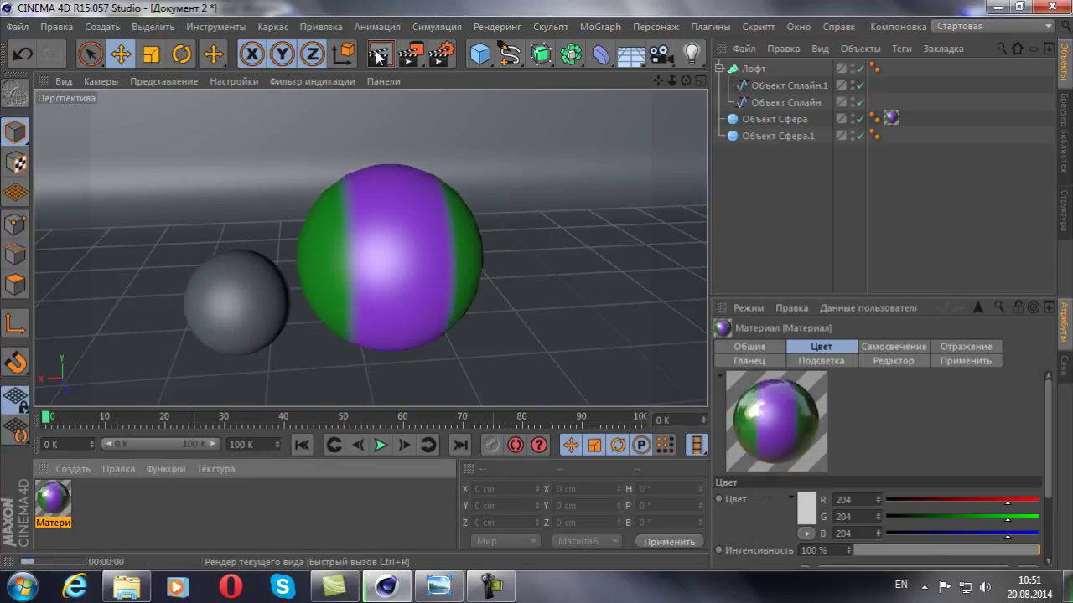
pyautogui.click(922, 203)
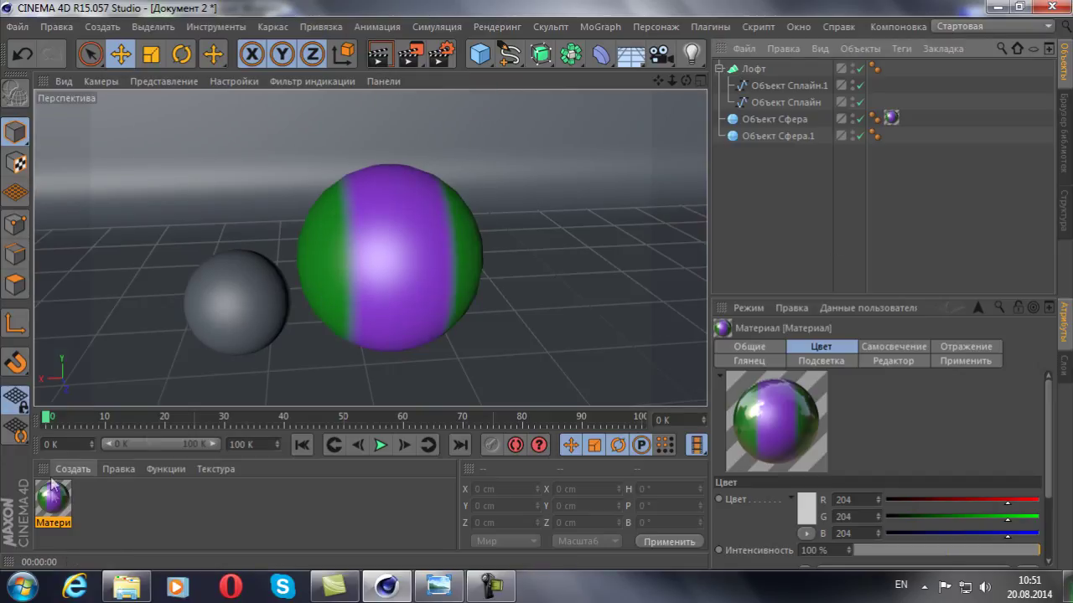
# Nudge the gradient's purple and green knots slightly to even out the stripe widths
pyautogui.doubleClick(53, 500)
pyautogui.click(478, 266)
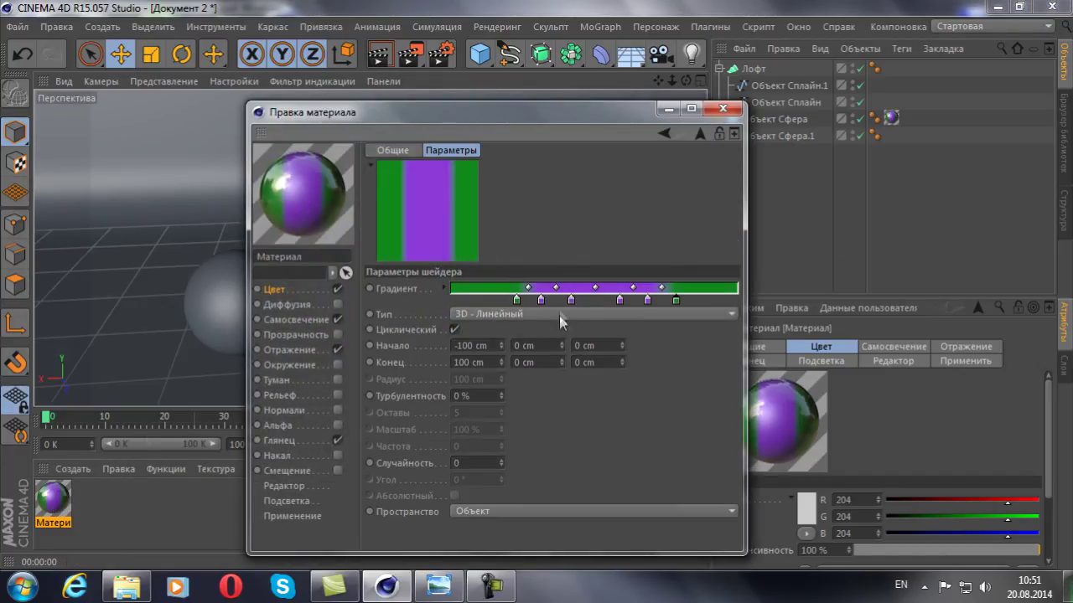
pyautogui.moveTo(571, 300)
pyautogui.mouseDown()
pyautogui.moveTo(584, 300)
pyautogui.moveTo(553, 300)
pyautogui.mouseUp()
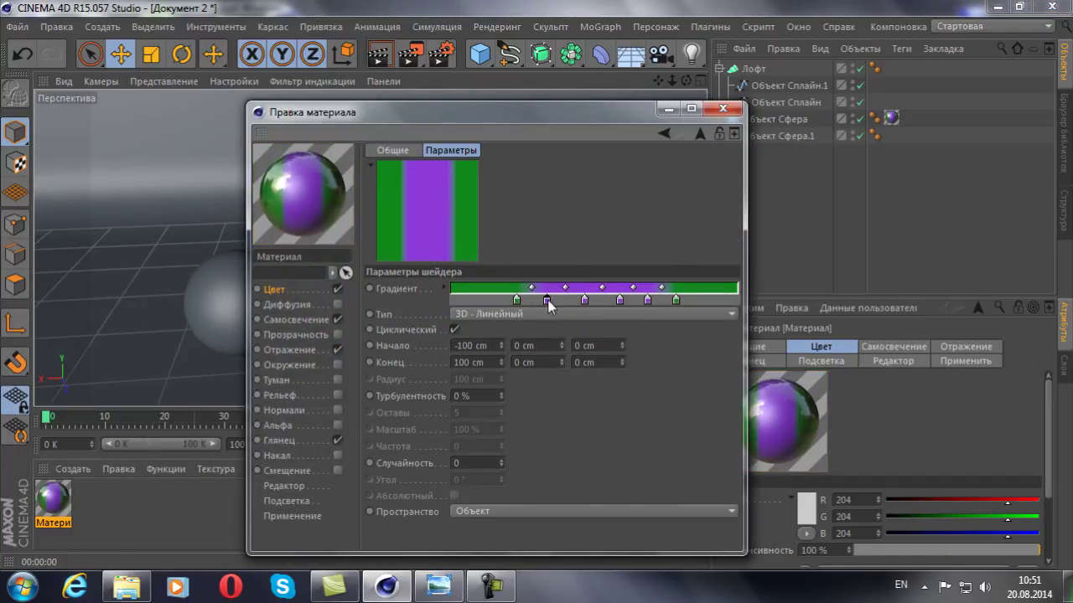
pyautogui.moveTo(620, 300); pyautogui.dragTo(642, 300)
pyautogui.moveTo(517, 300); pyautogui.dragTo(525, 300)
pyautogui.moveTo(676, 300); pyautogui.dragTo(670, 300)
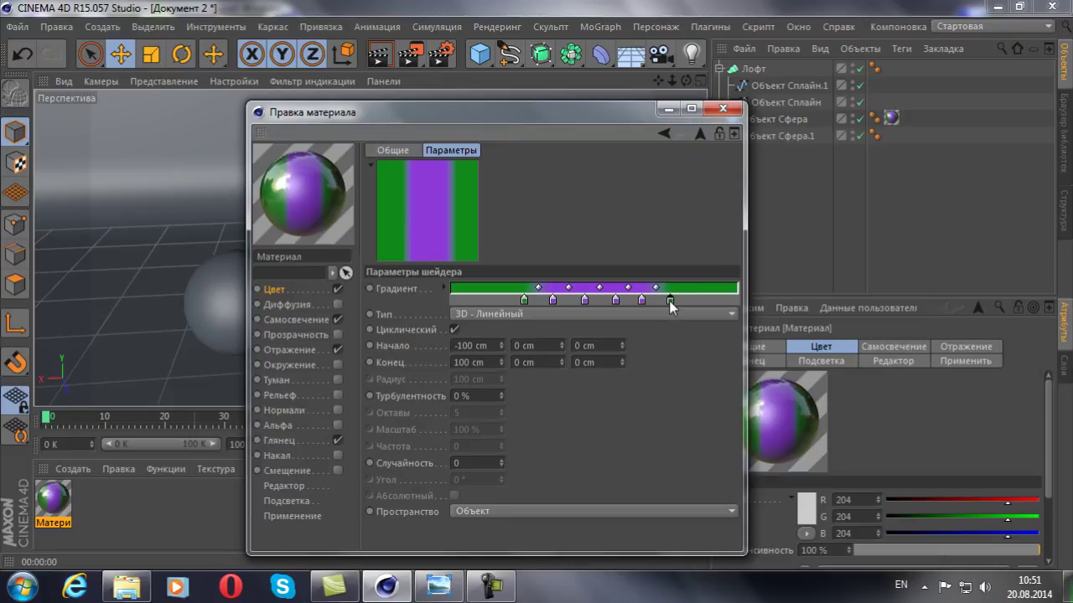
pyautogui.click(722, 108)
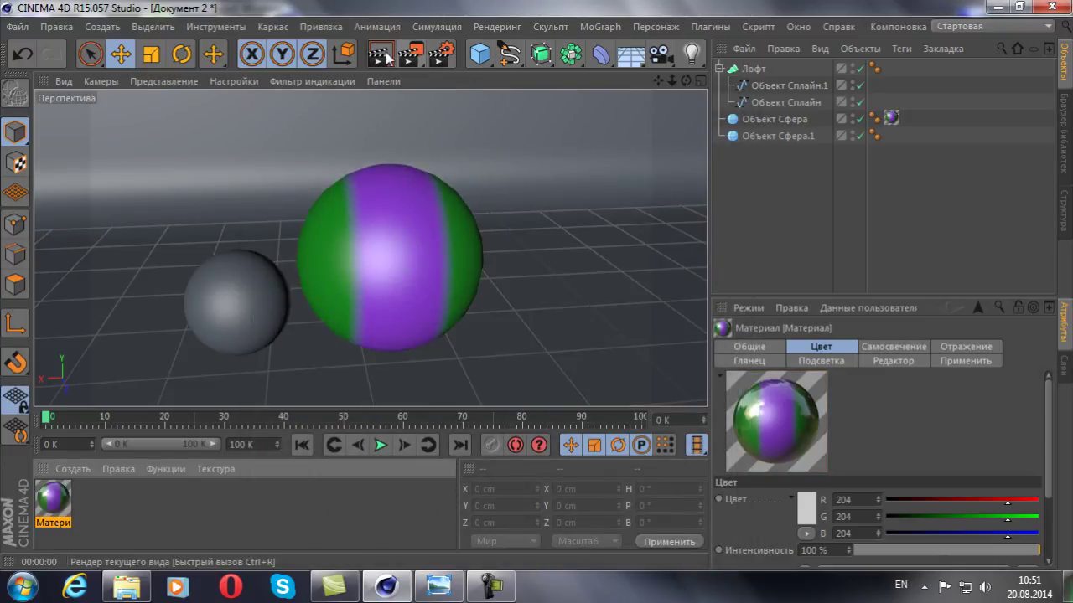
pyautogui.click(384, 57)
pyautogui.click(927, 197)
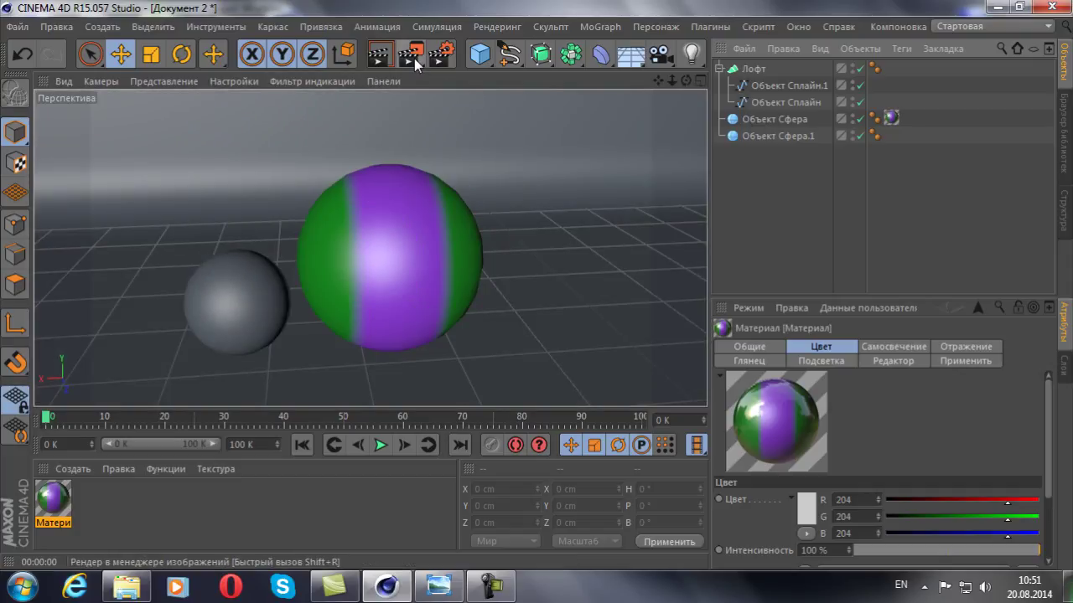
pyautogui.click(414, 57)
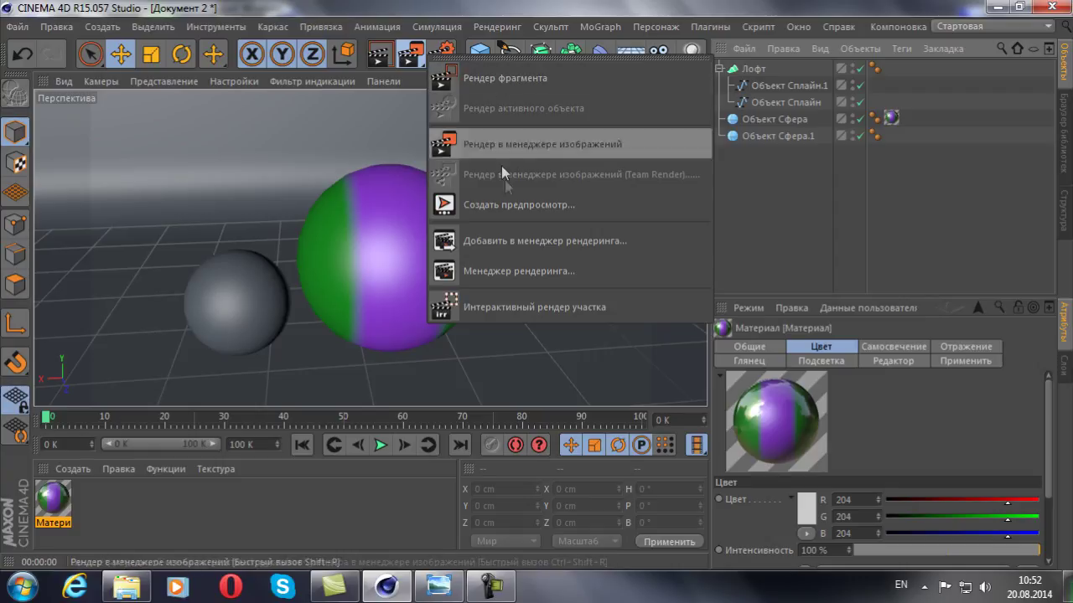
pyautogui.click(498, 78)
pyautogui.moveTo(293, 354); pyautogui.dragTo(447, 279)
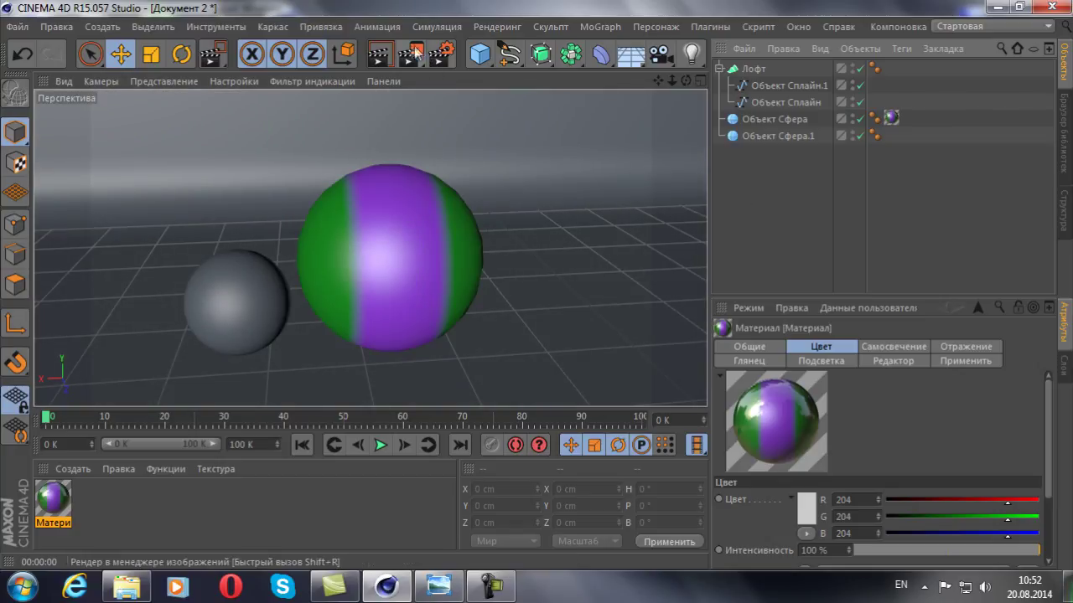
pyautogui.click(415, 52)
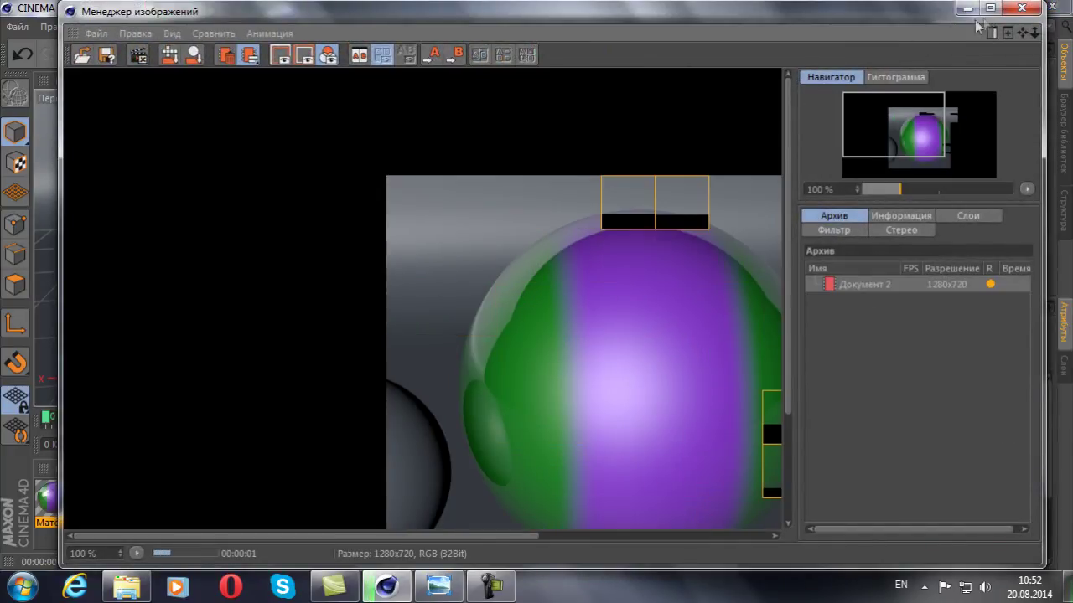
pyautogui.click(1022, 7)
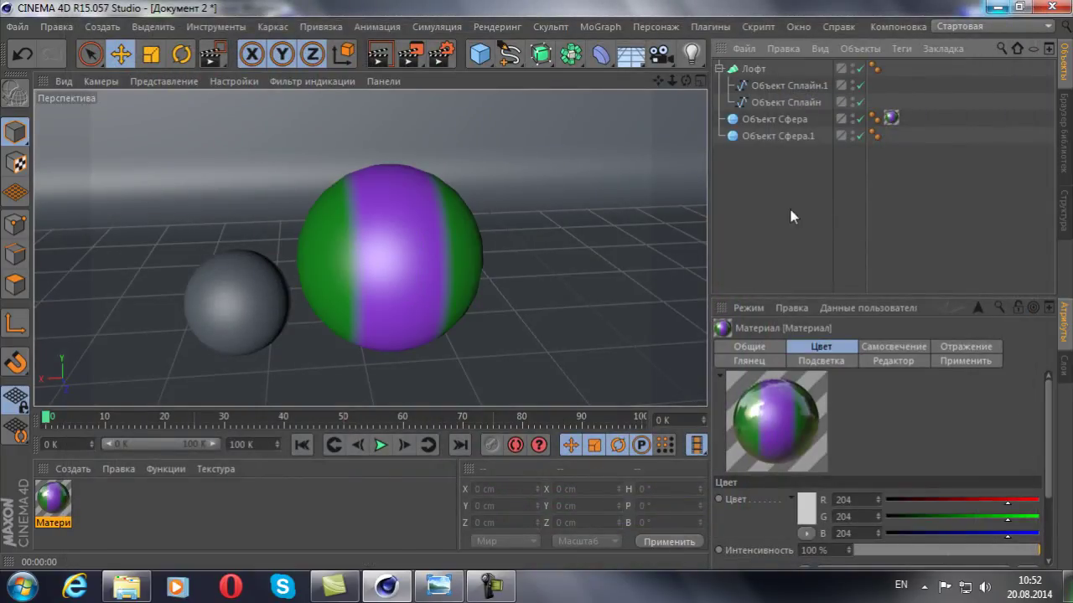
# Create a new material, Материал.1, and give its colour channel a Gradient texture
pyautogui.doubleClick(92, 521)
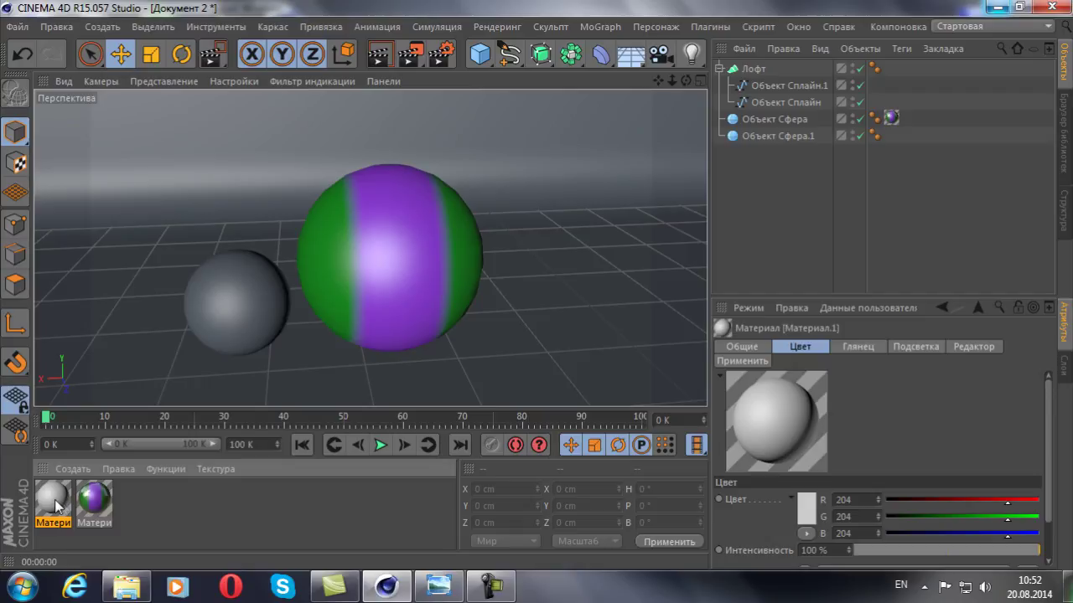
pyautogui.doubleClick(54, 500)
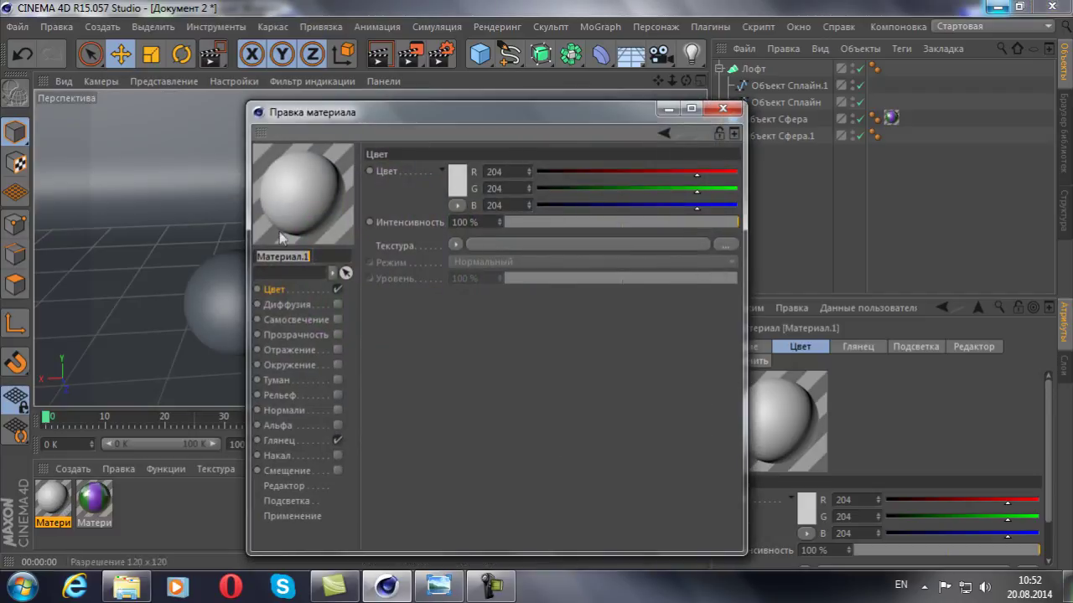
pyautogui.click(464, 243)
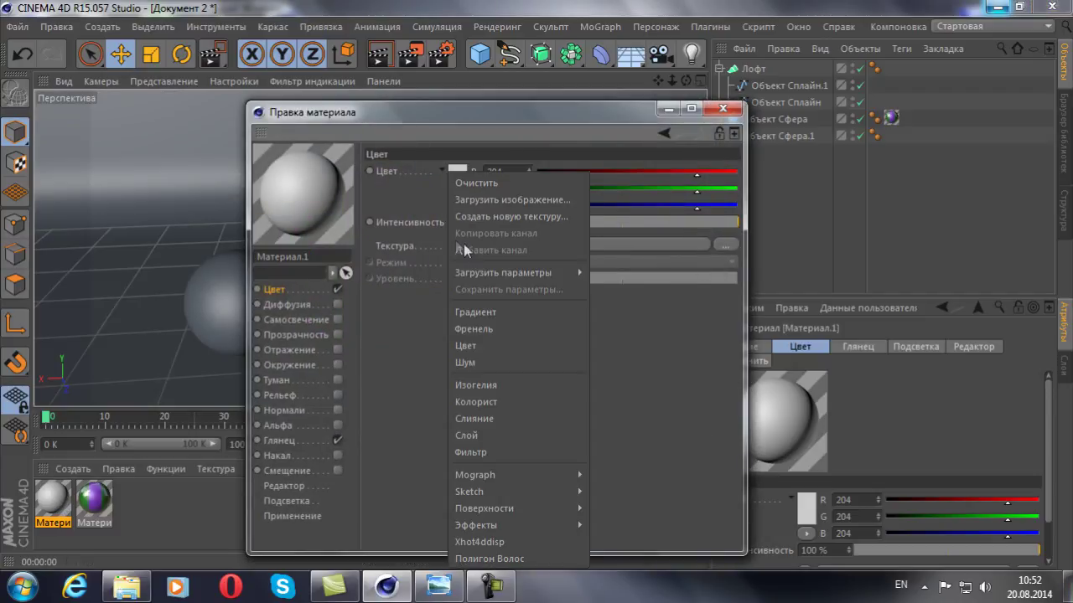
pyautogui.click(484, 315)
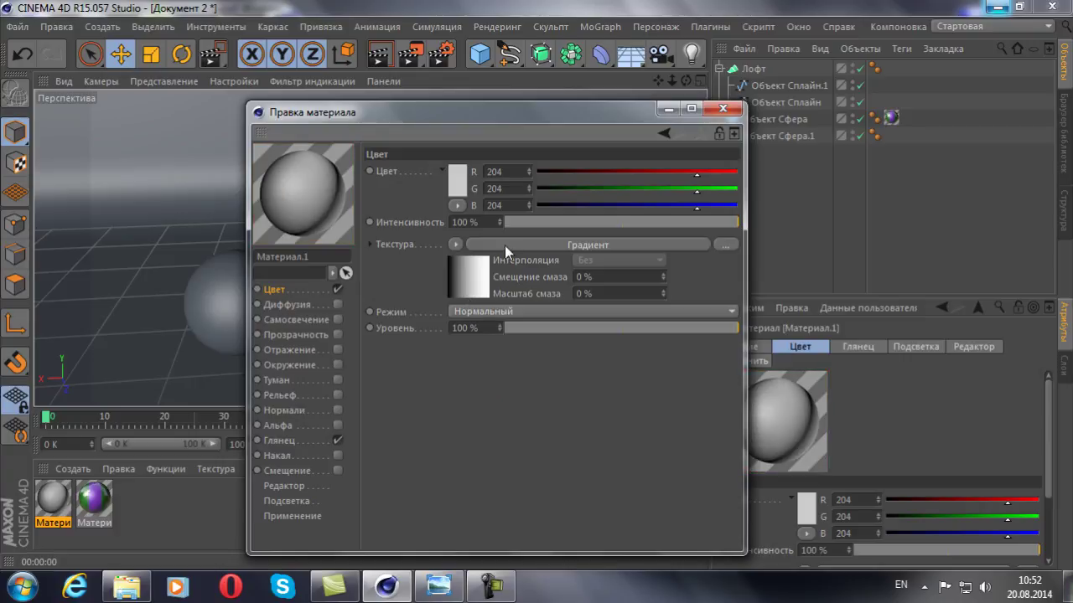
pyautogui.click(504, 246)
# Colour the gradient's left knot a darker purple and its right knot a soft orange
pyautogui.doubleClick(451, 301)
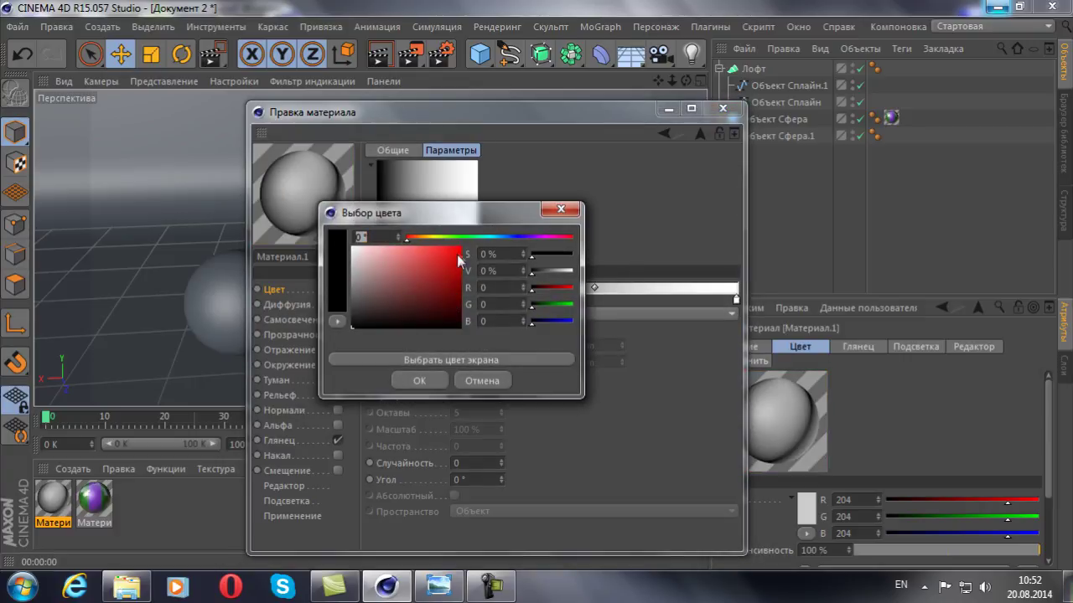
pyautogui.moveTo(510, 243); pyautogui.dragTo(534, 242)
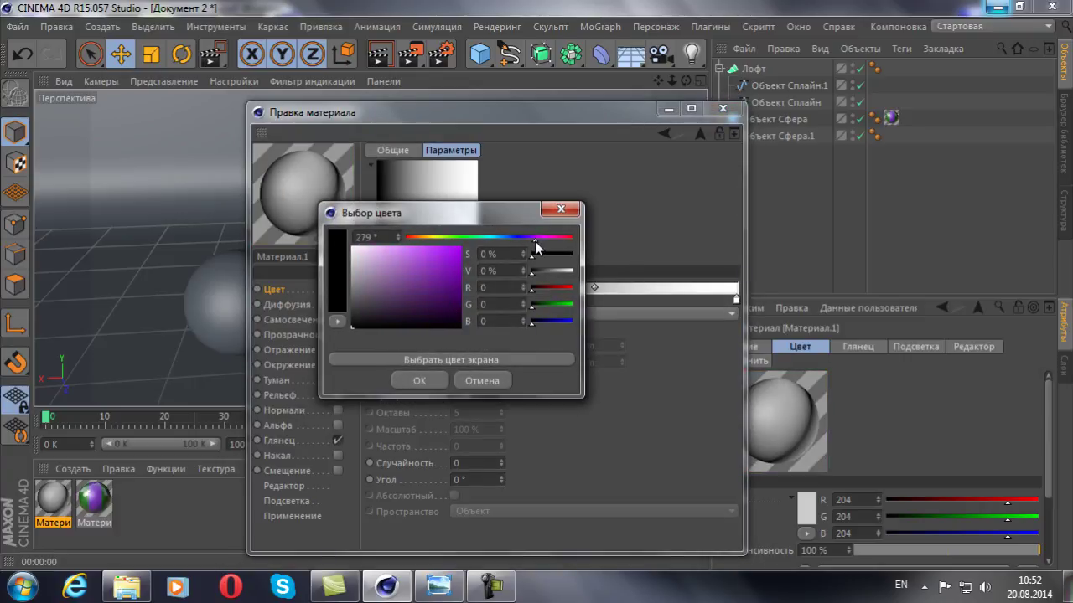
pyautogui.click(427, 252)
pyautogui.moveTo(428, 252)
pyautogui.mouseDown()
pyautogui.moveTo(433, 263)
pyautogui.moveTo(414, 259)
pyautogui.moveTo(429, 257)
pyautogui.mouseUp()
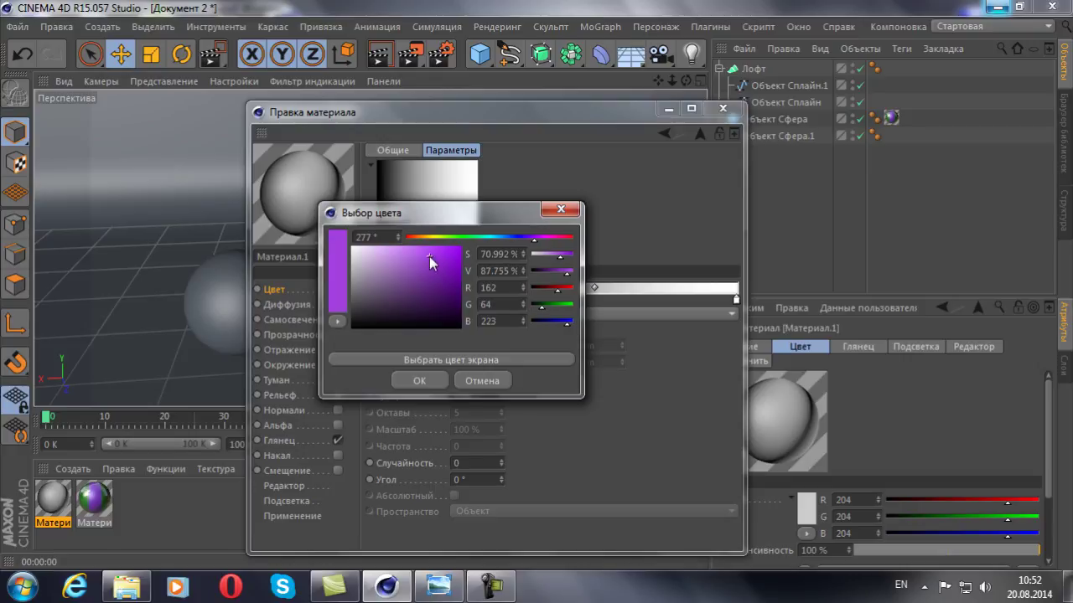
pyautogui.click(414, 382)
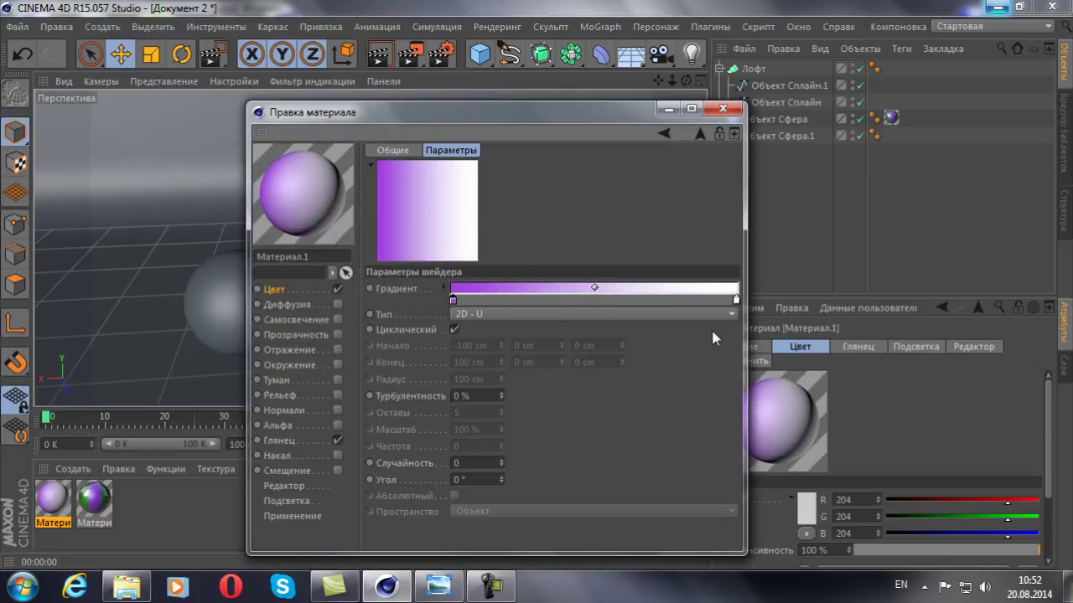
pyautogui.doubleClick(735, 302)
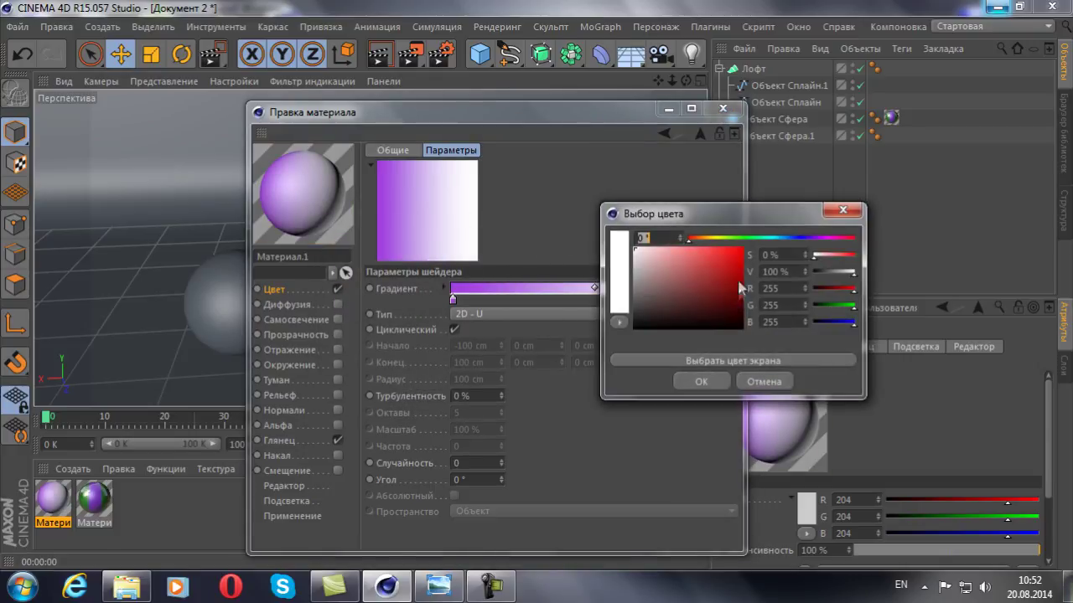
pyautogui.click(704, 241)
pyautogui.click(699, 258)
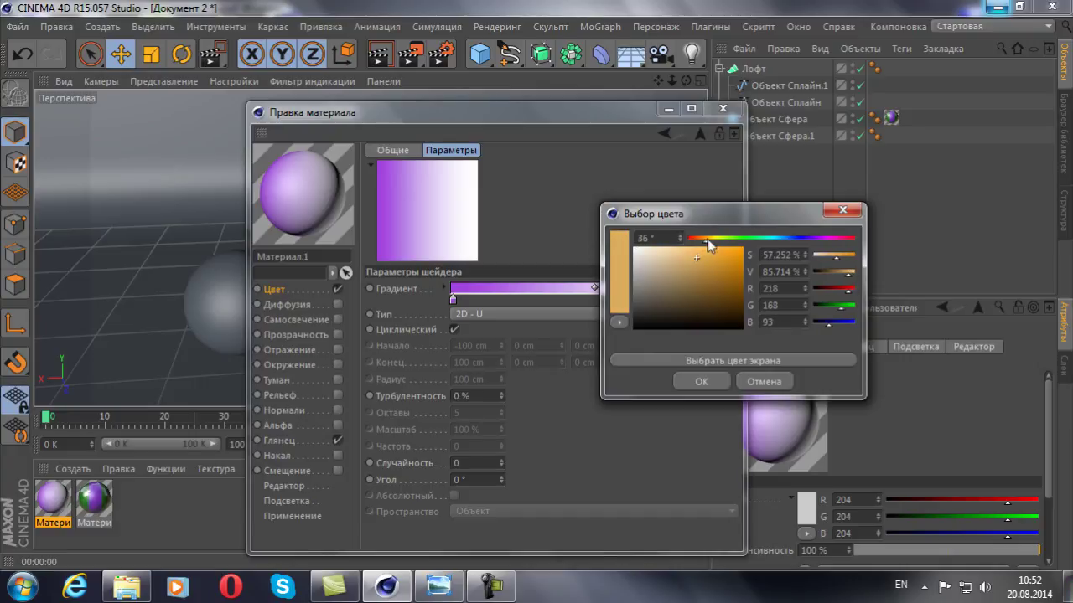
pyautogui.click(702, 382)
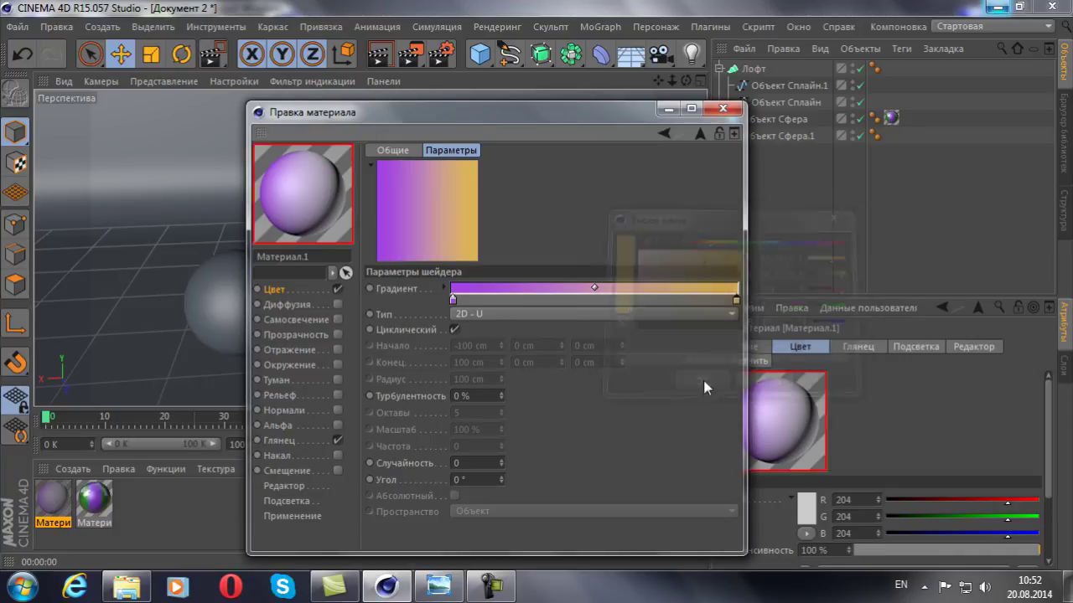
pyautogui.click(589, 315)
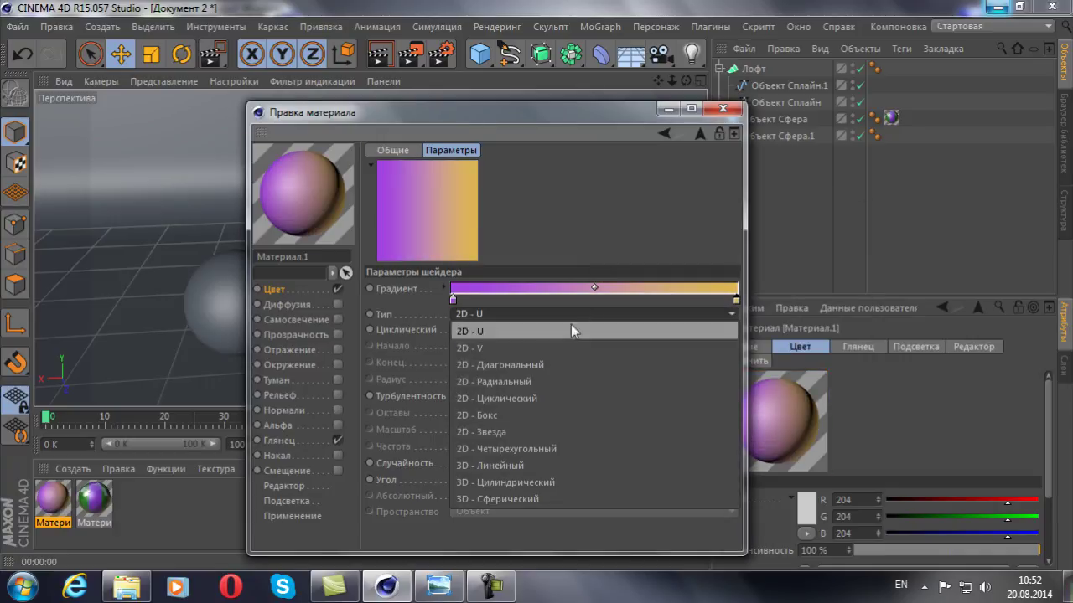
# Set the gradient type to 2D - Циклический and swap the knots so purple sits at the right end
pyautogui.click(497, 432)
pyautogui.click(534, 313)
pyautogui.click(510, 380)
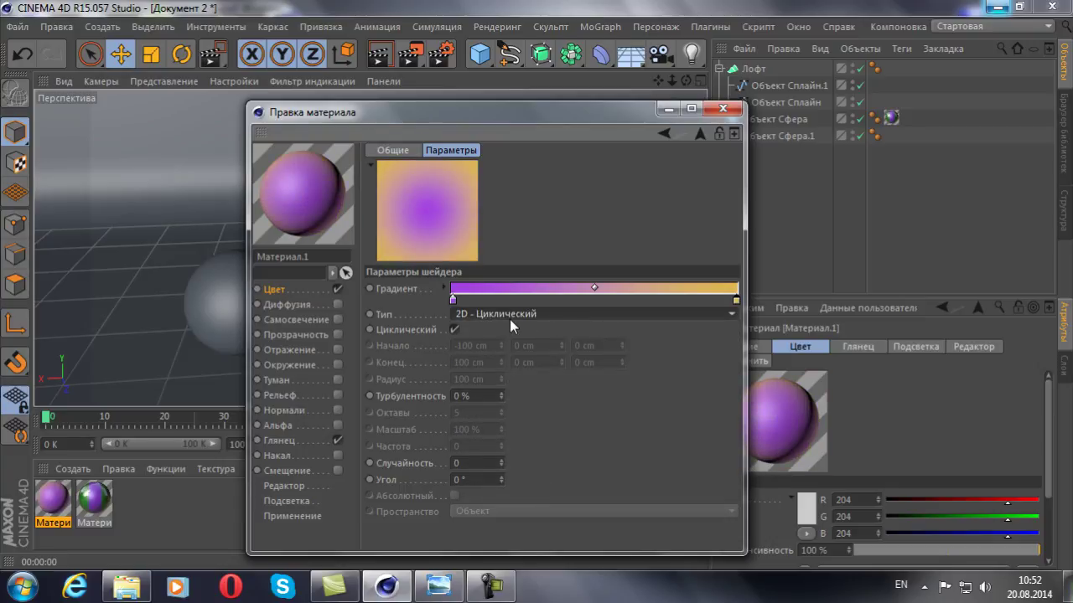
pyautogui.moveTo(453, 299); pyautogui.dragTo(639, 299)
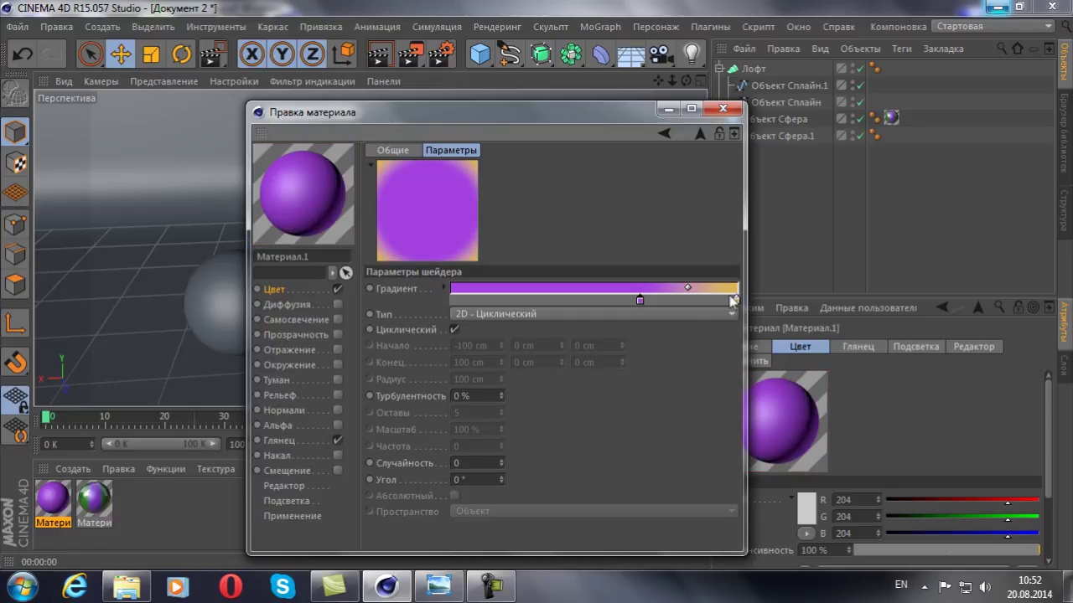
pyautogui.moveTo(731, 299); pyautogui.dragTo(453, 300)
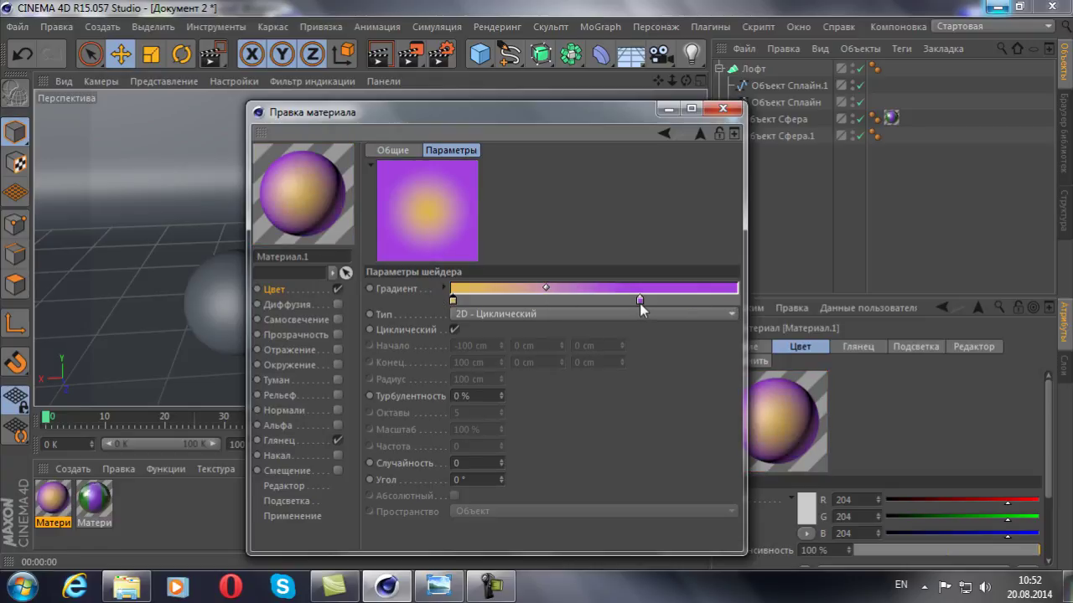
pyautogui.moveTo(640, 299); pyautogui.dragTo(754, 299)
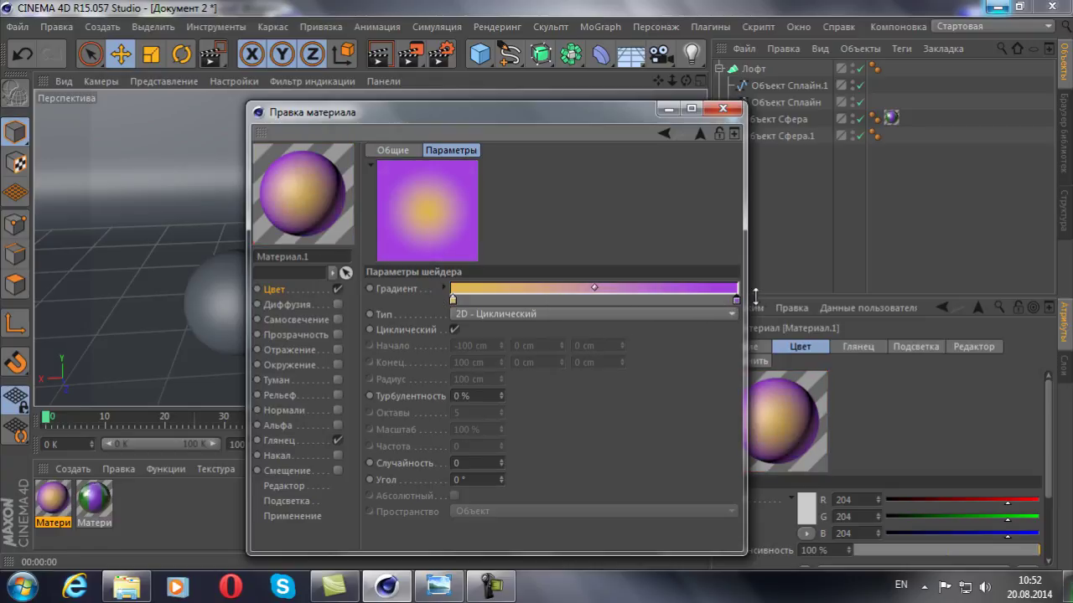
# Set the gradient's Турбулентность to 10%
pyautogui.click(488, 394)
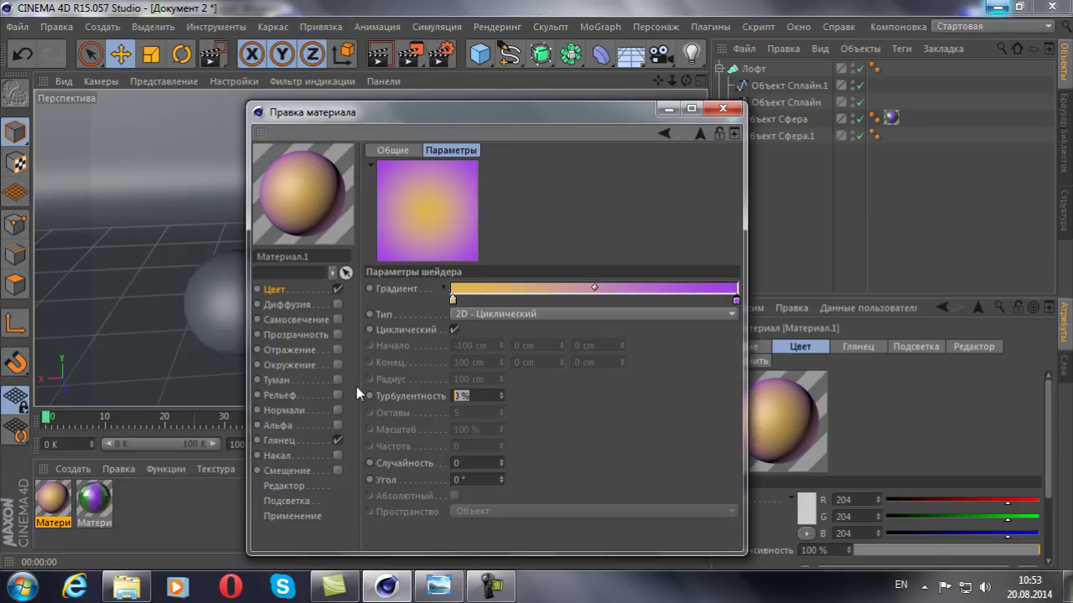
pyautogui.write('10')
pyautogui.press('Return')
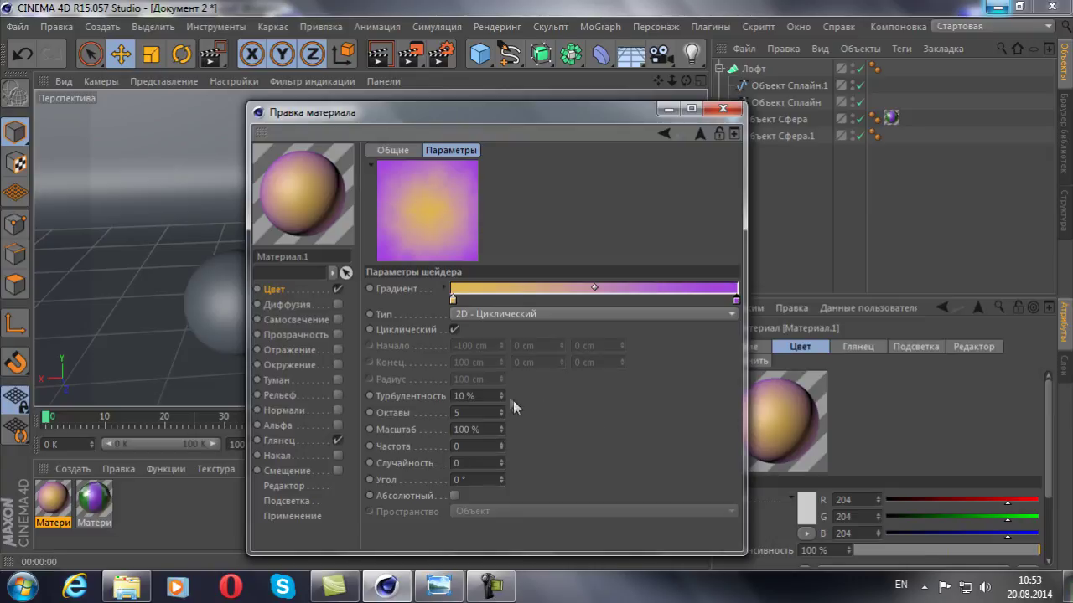
# Enable Отражение with a Френель texture at 67% intensity and 60% level
pyautogui.click(337, 352)
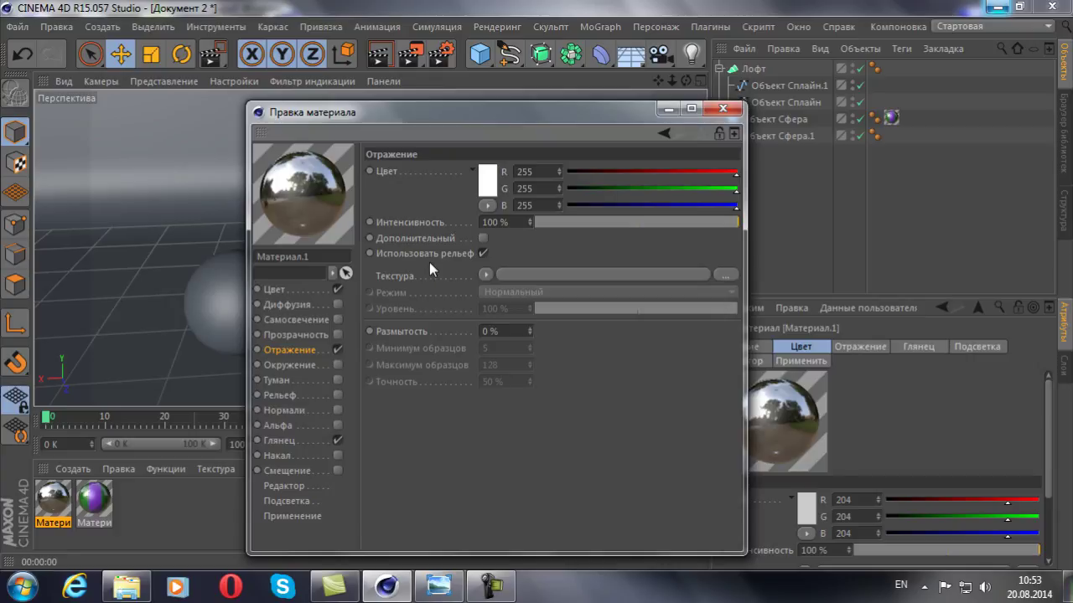
pyautogui.click(480, 275)
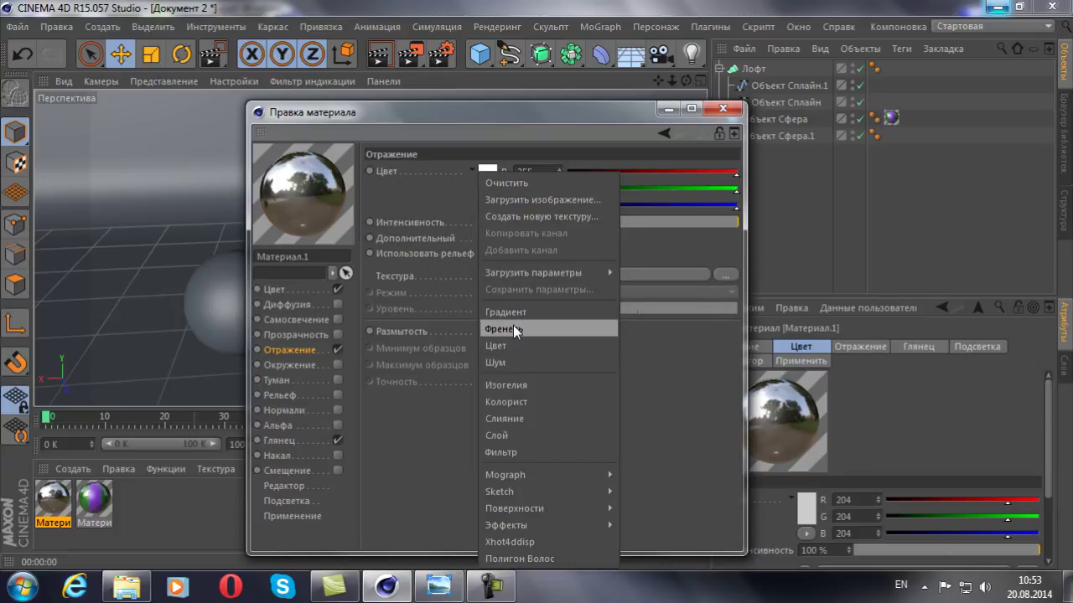
pyautogui.click(513, 325)
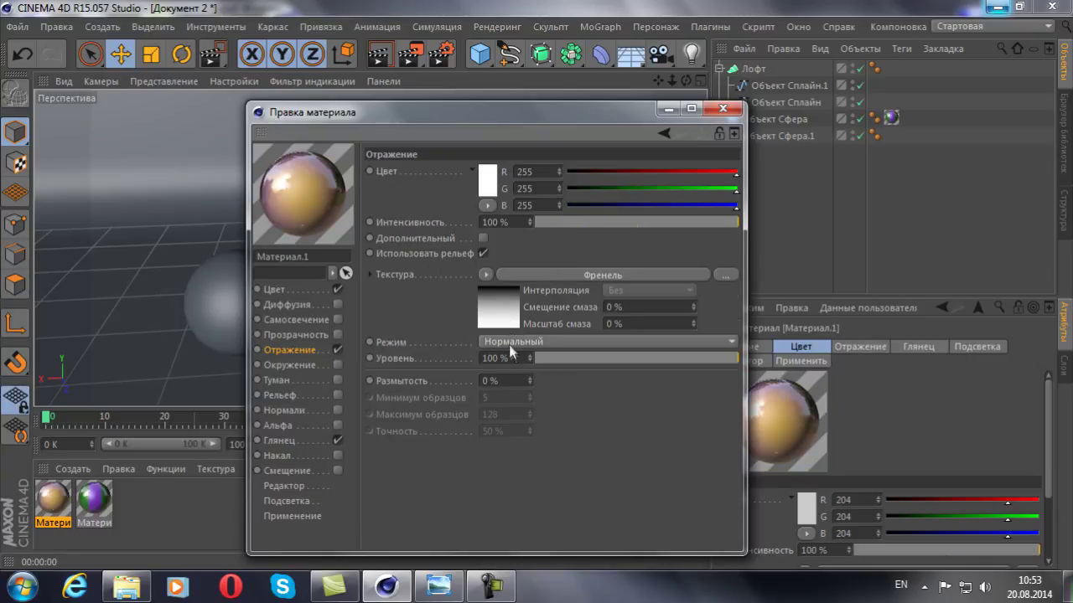
pyautogui.click(670, 223)
pyautogui.click(659, 358)
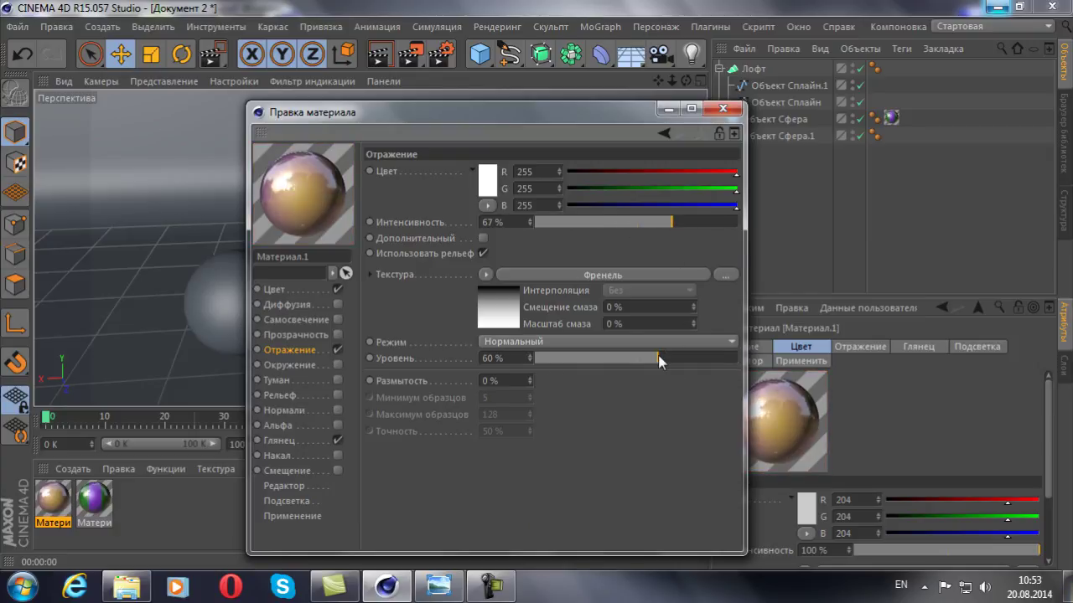
# Set the reflection blur to 30% and minimum samples to 5
pyautogui.doubleClick(517, 379)
pyautogui.write('3')
pyautogui.press('Return')
pyautogui.click(486, 381)
pyautogui.write('25')
pyautogui.press('Return')
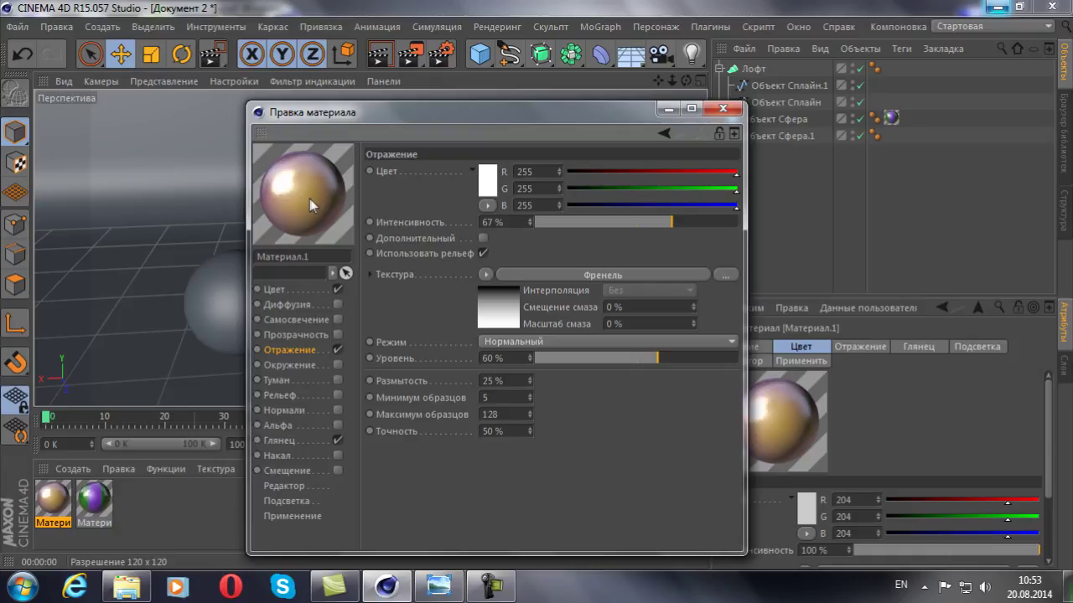
pyautogui.click(501, 380)
pyautogui.write('30')
pyautogui.press('Return')
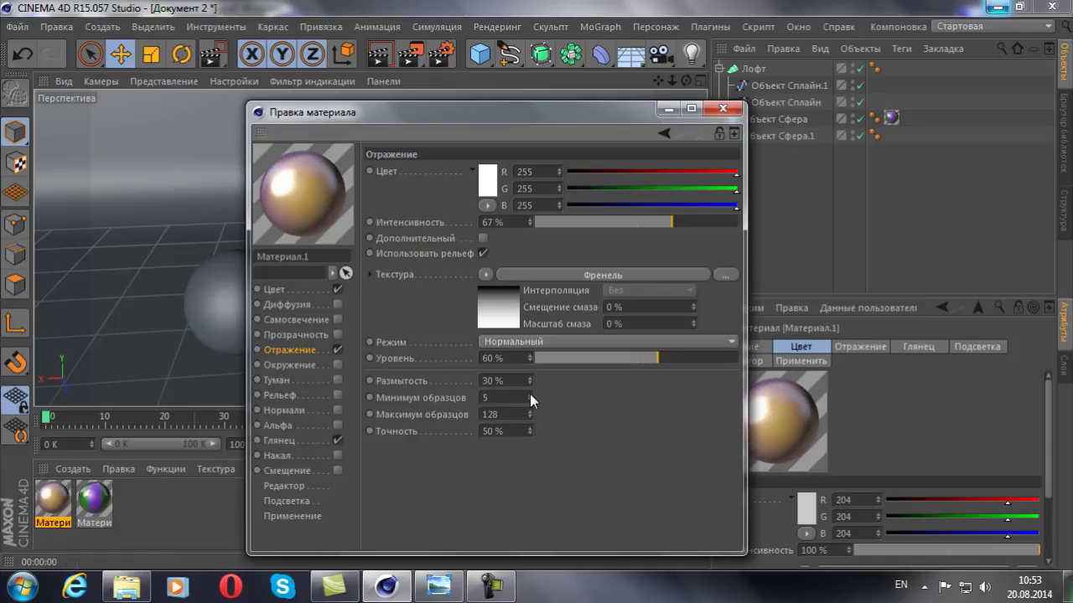
pyautogui.click(485, 397)
pyautogui.write('5')
pyautogui.press('Return')
pyautogui.click(279, 441)
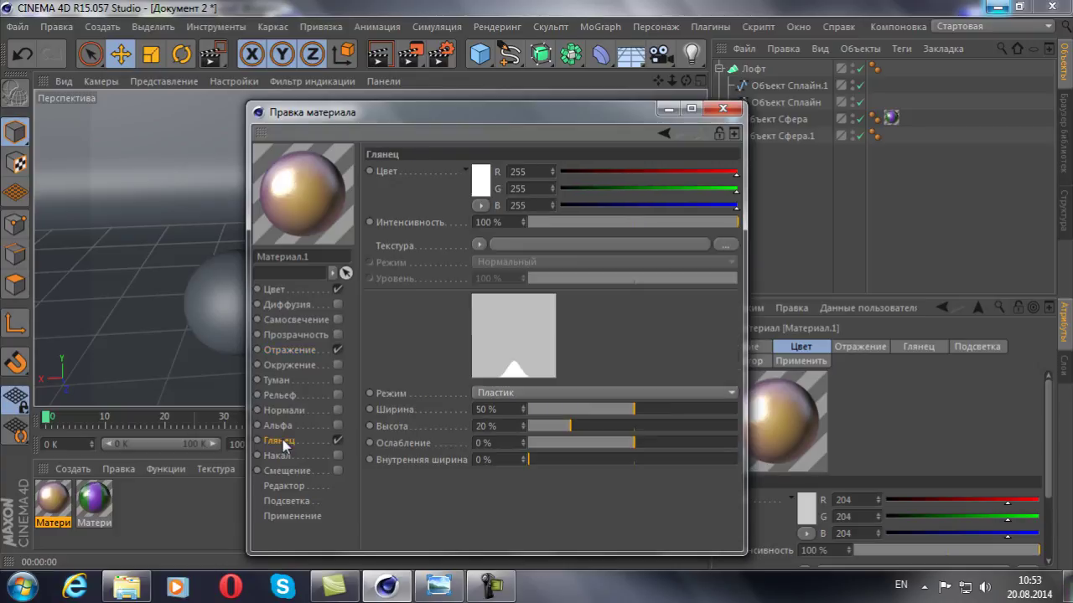
# Set the Глянец highlight to 28% width, 7% height and −7% falloff
pyautogui.click(338, 440)
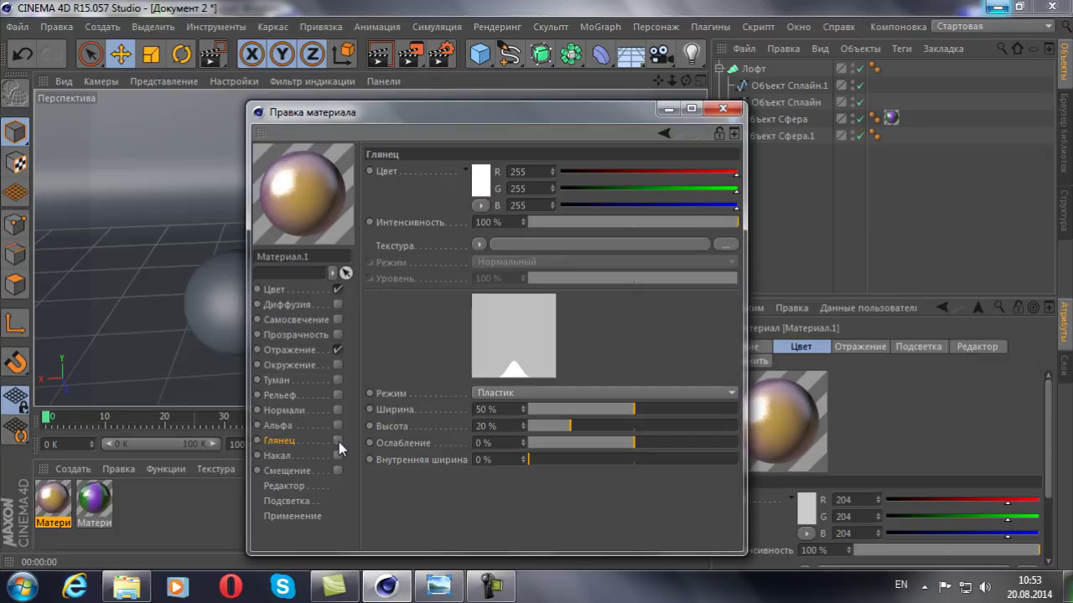
pyautogui.click(337, 440)
pyautogui.moveTo(633, 409)
pyautogui.mouseDown()
pyautogui.moveTo(542, 426)
pyautogui.moveTo(563, 442)
pyautogui.moveTo(639, 451)
pyautogui.mouseUp()
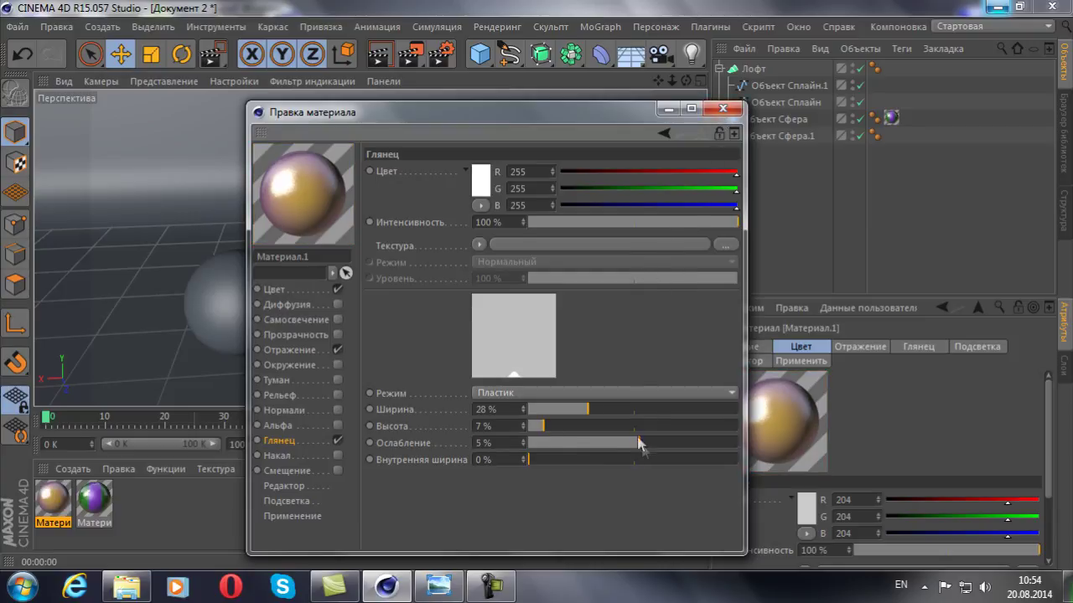
pyautogui.moveTo(639, 444); pyautogui.dragTo(628, 444)
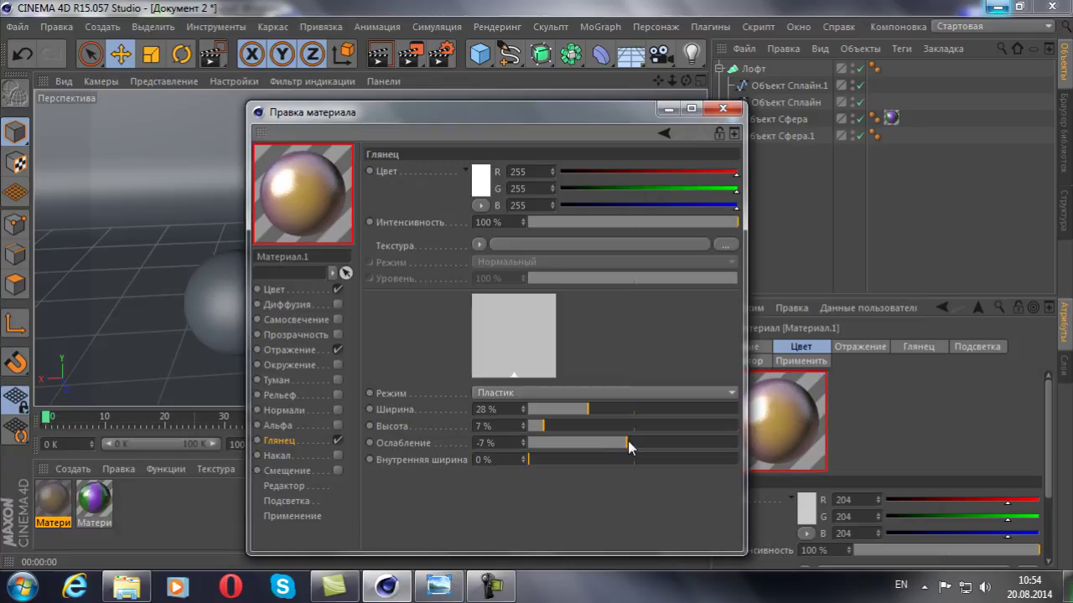
pyautogui.click(309, 349)
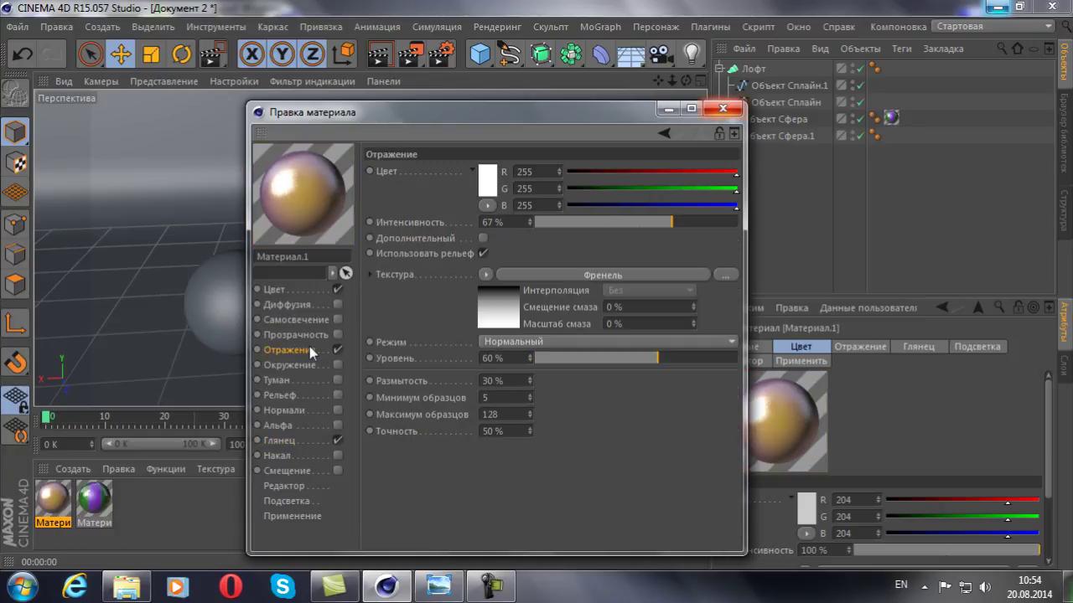
# Drop Материал.1 onto the Лофт floor object
pyautogui.click(721, 111)
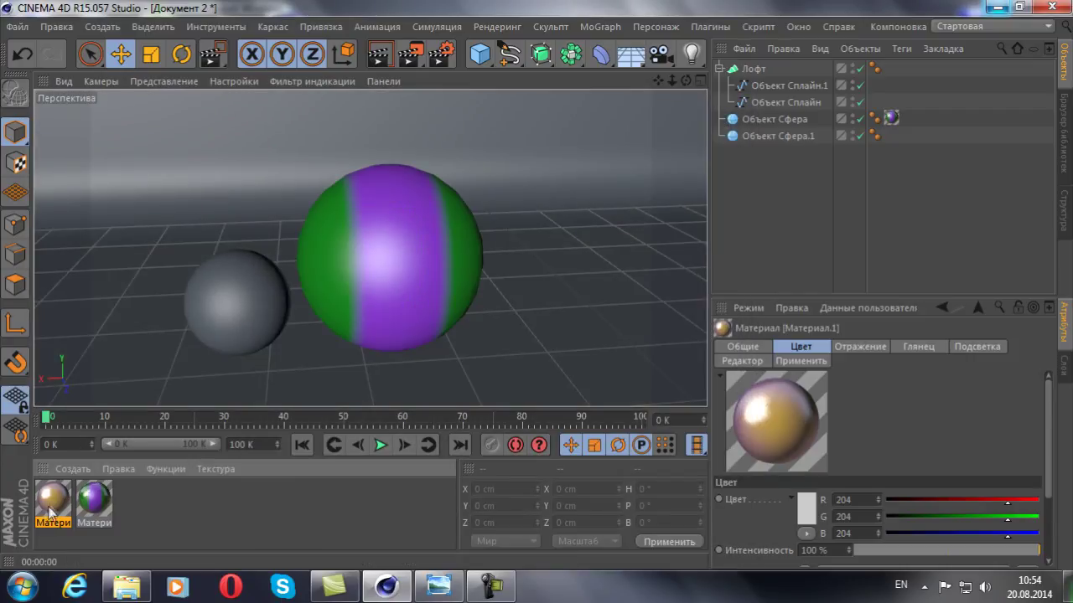
pyautogui.moveTo(56, 503); pyautogui.dragTo(605, 335)
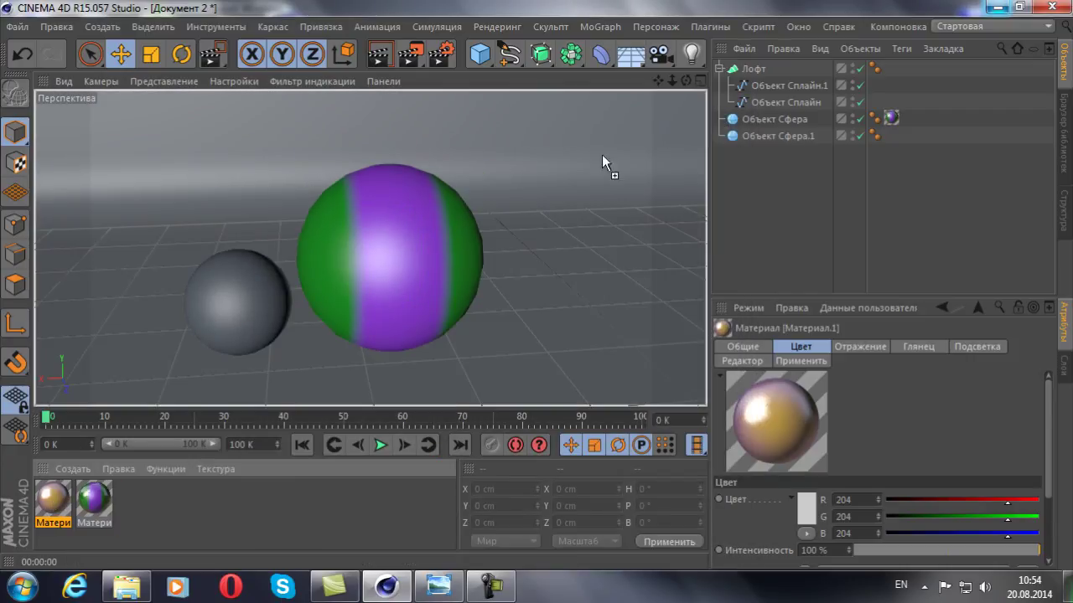
pyautogui.moveTo(576, 127); pyautogui.dragTo(192, 233)
# Start a Picture Viewer test render of the scene, then close it and cancel the render
pyautogui.click(407, 55)
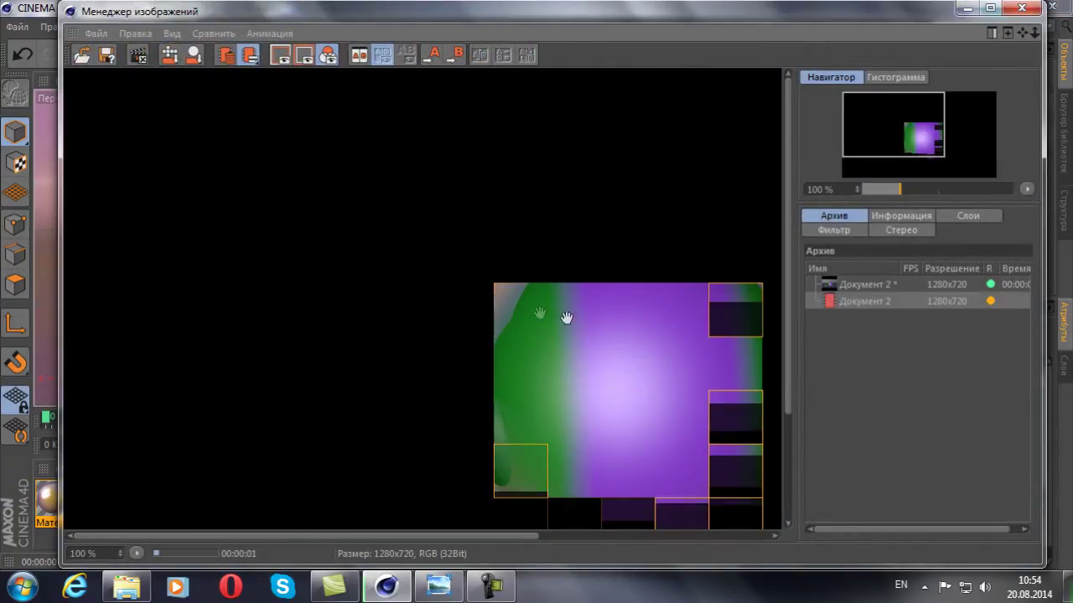
pyautogui.scroll(-1, 538, 311)
pyautogui.scroll(-1, 540, 308)
pyautogui.scroll(-1, 540, 310)
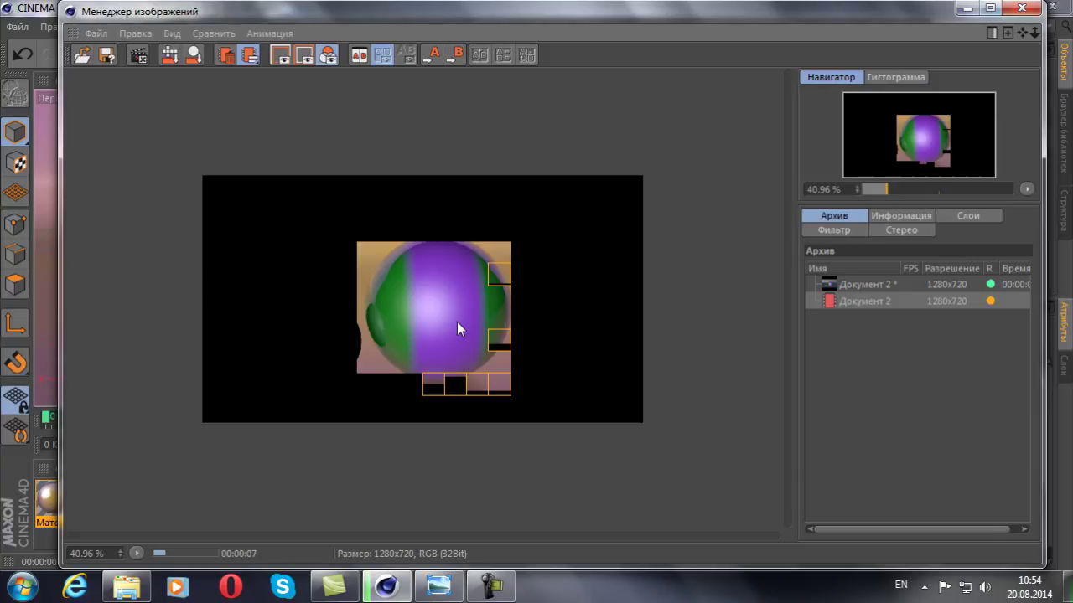
pyautogui.scroll(1, 447, 368)
pyautogui.scroll(1, 447, 369)
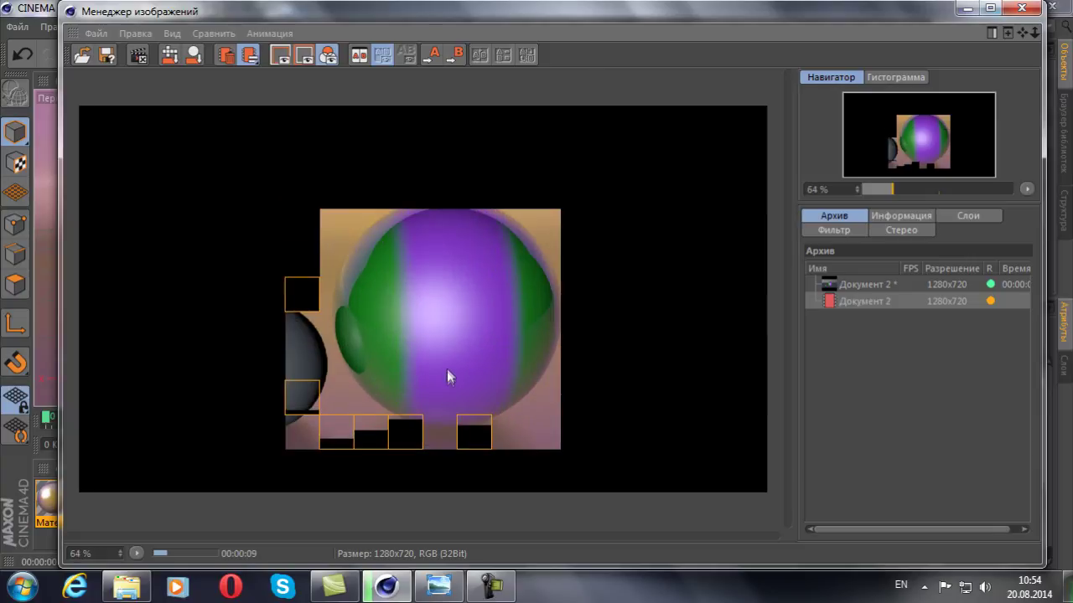
pyautogui.scroll(1, 447, 369)
pyautogui.click(1022, 7)
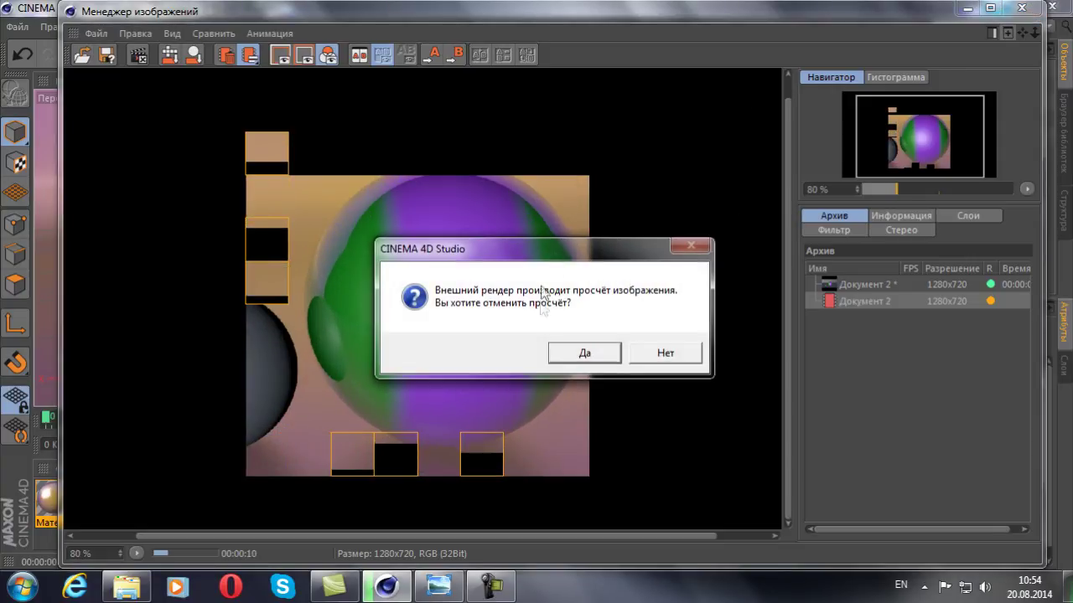
pyautogui.click(579, 347)
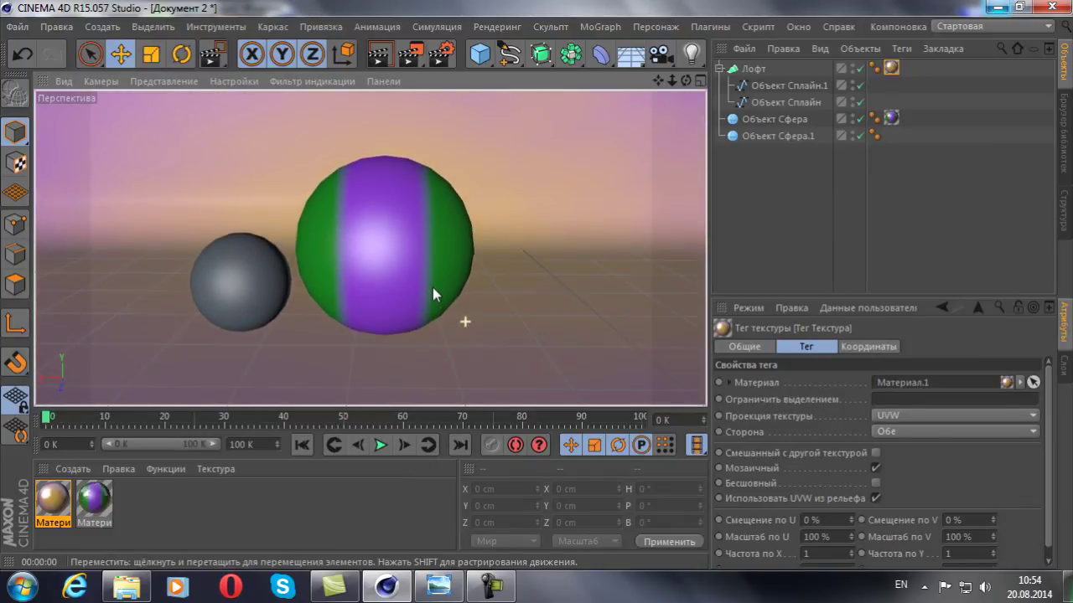
# Raise Материал.1's reflection intensity and level both to 100%
pyautogui.moveTo(268, 382); pyautogui.dragTo(546, 298)
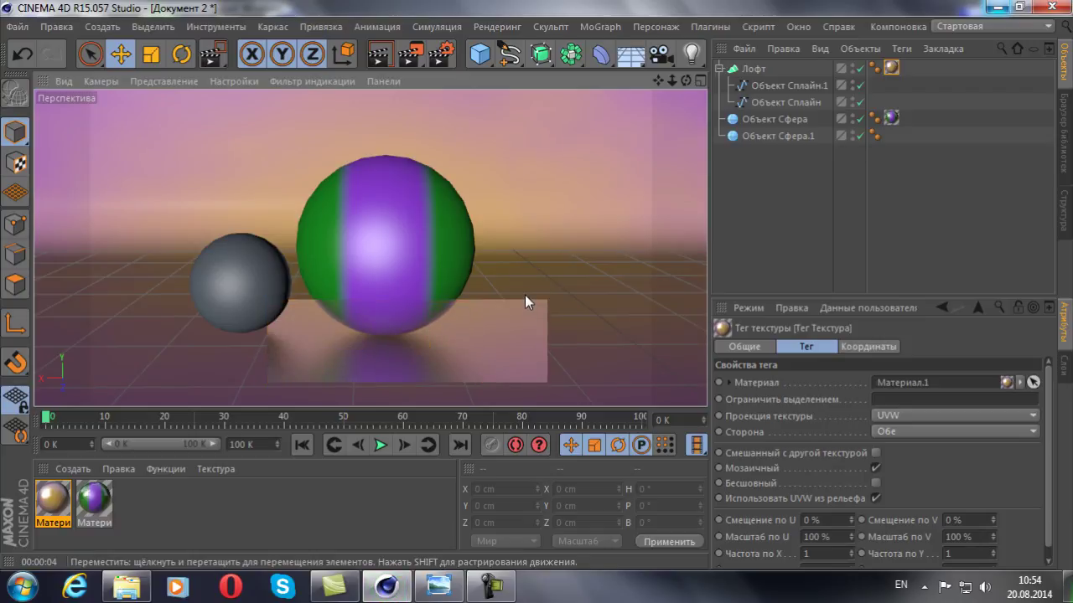
pyautogui.click(911, 249)
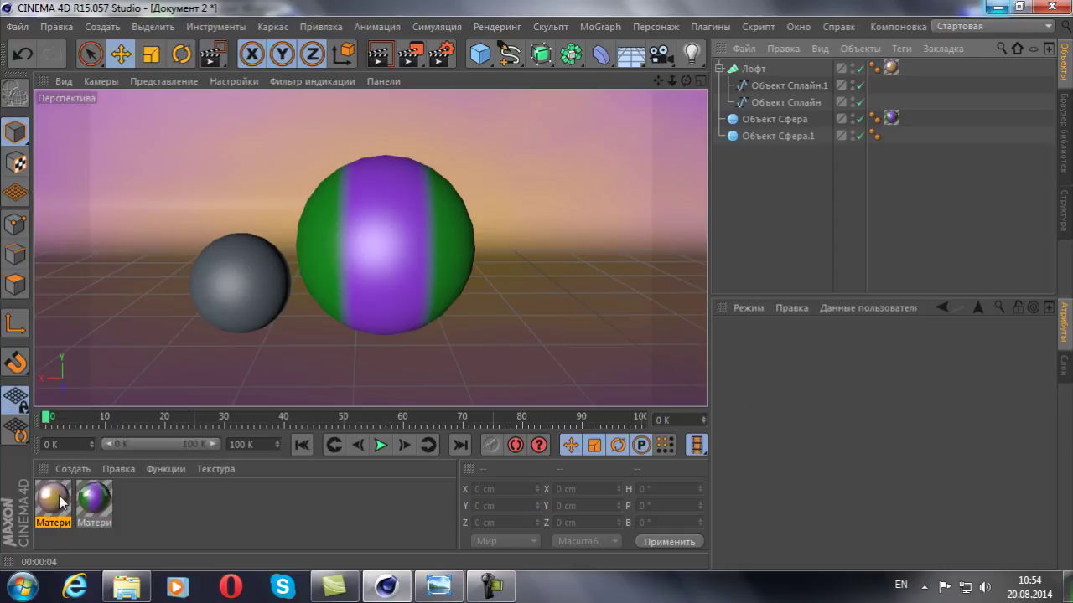
pyautogui.doubleClick(54, 499)
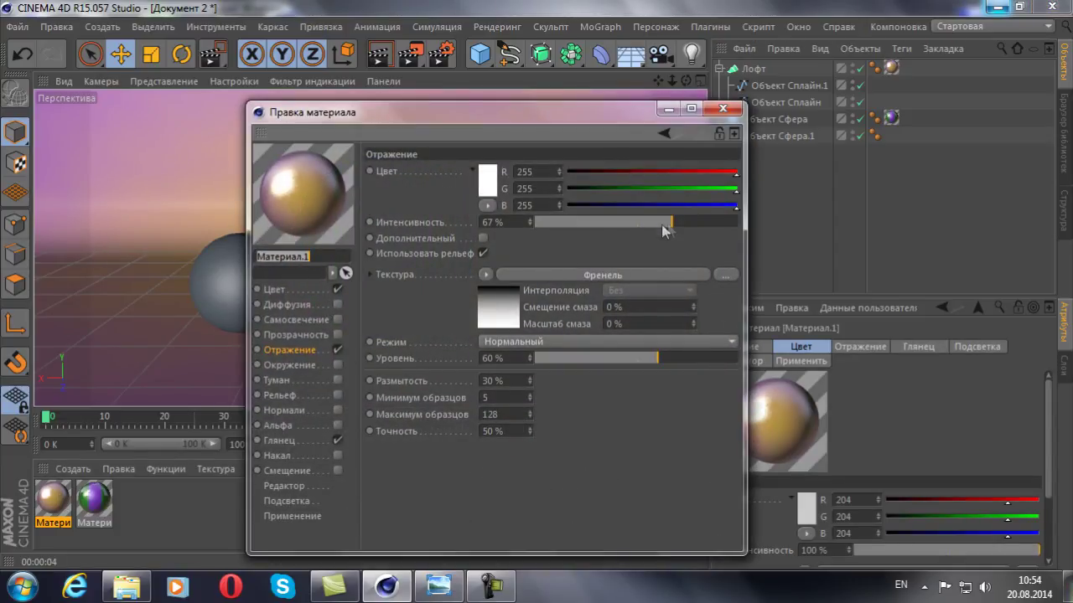
pyautogui.moveTo(665, 231); pyautogui.dragTo(739, 222)
pyautogui.moveTo(705, 358); pyautogui.dragTo(740, 358)
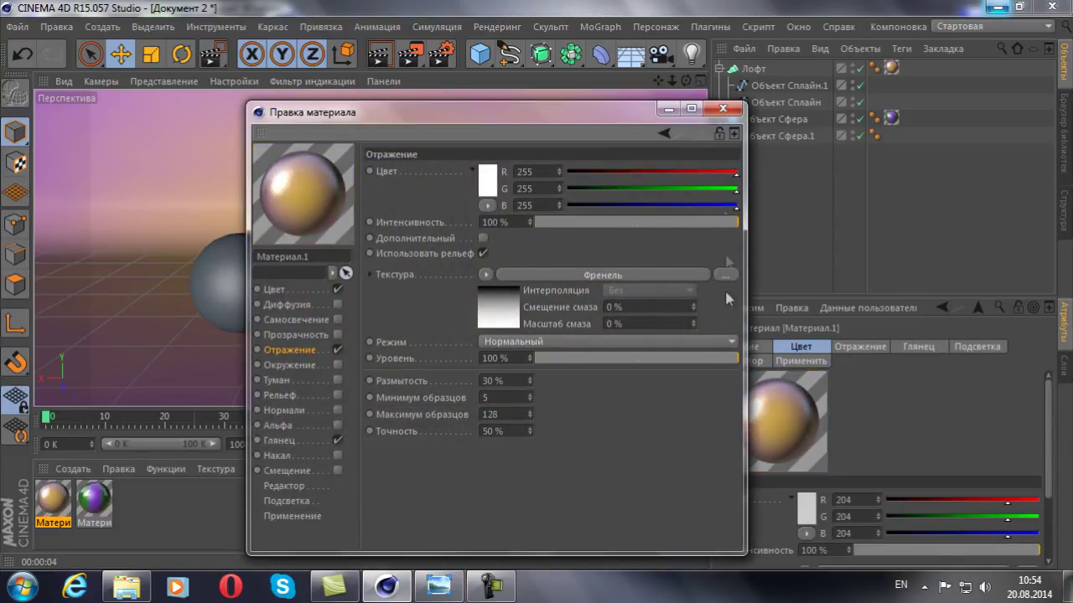
pyautogui.click(723, 108)
# Test-render a rectangular region of the floor, then clear the region render
pyautogui.click(410, 56)
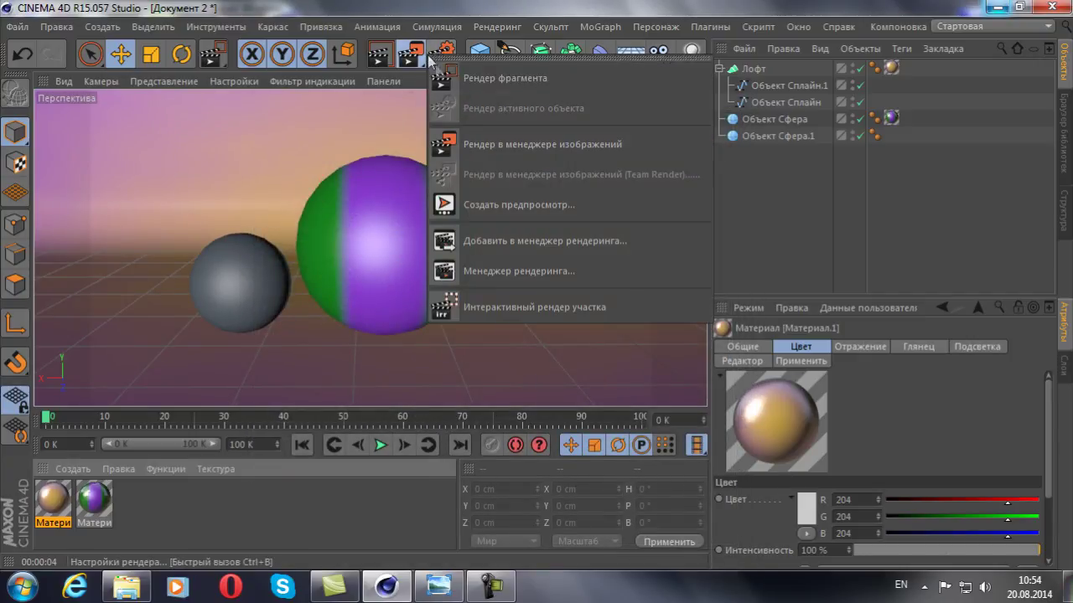
pyautogui.click(503, 78)
pyautogui.moveTo(413, 383); pyautogui.dragTo(573, 318)
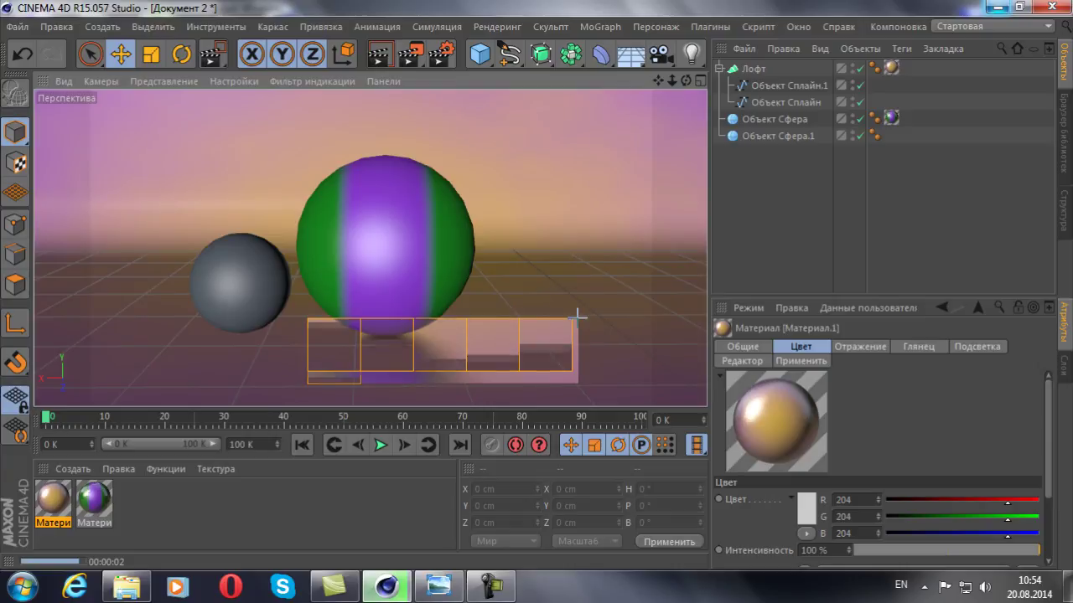
pyautogui.click(925, 209)
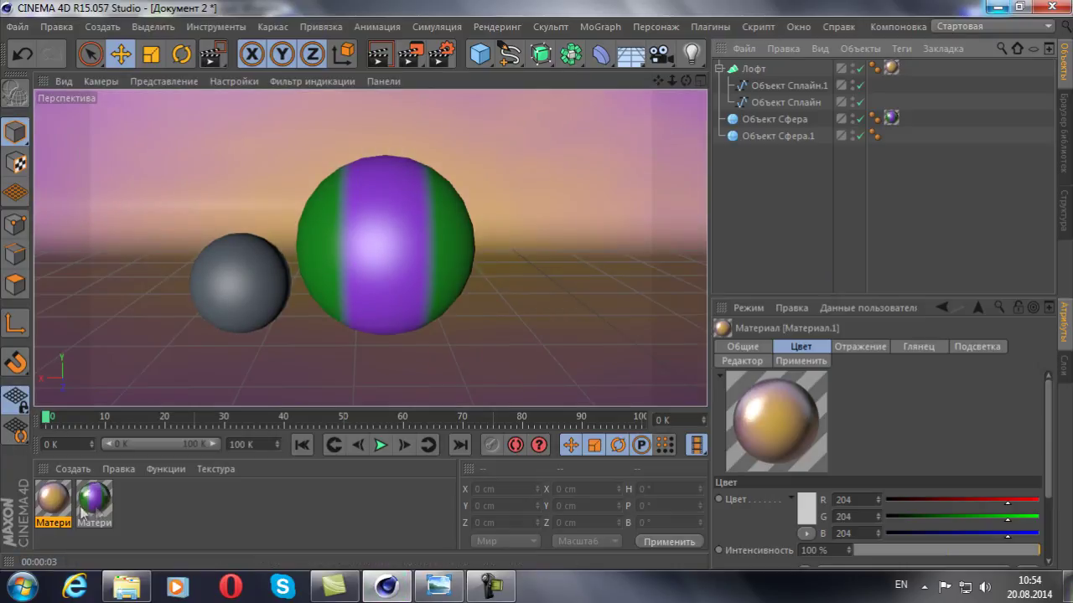
# Narrow the purple band in the green-purple material's Color gradient by moving the green knots closer to it
pyautogui.doubleClick(94, 503)
pyautogui.click(274, 289)
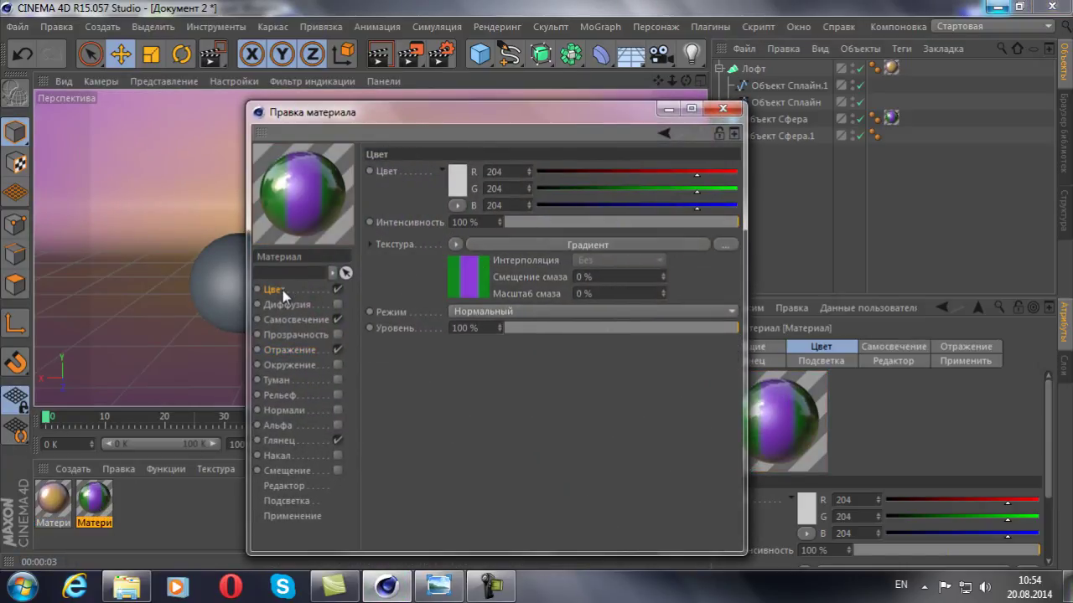
pyautogui.click(535, 245)
pyautogui.click(564, 300)
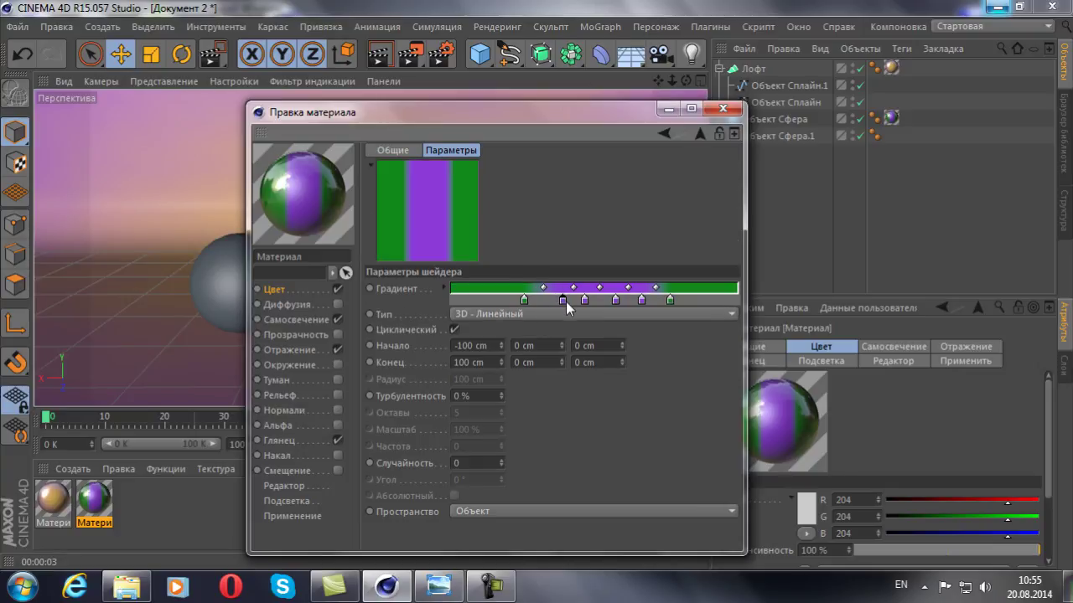
pyautogui.moveTo(584, 300); pyautogui.dragTo(628, 302)
pyautogui.moveTo(524, 300); pyautogui.dragTo(549, 300)
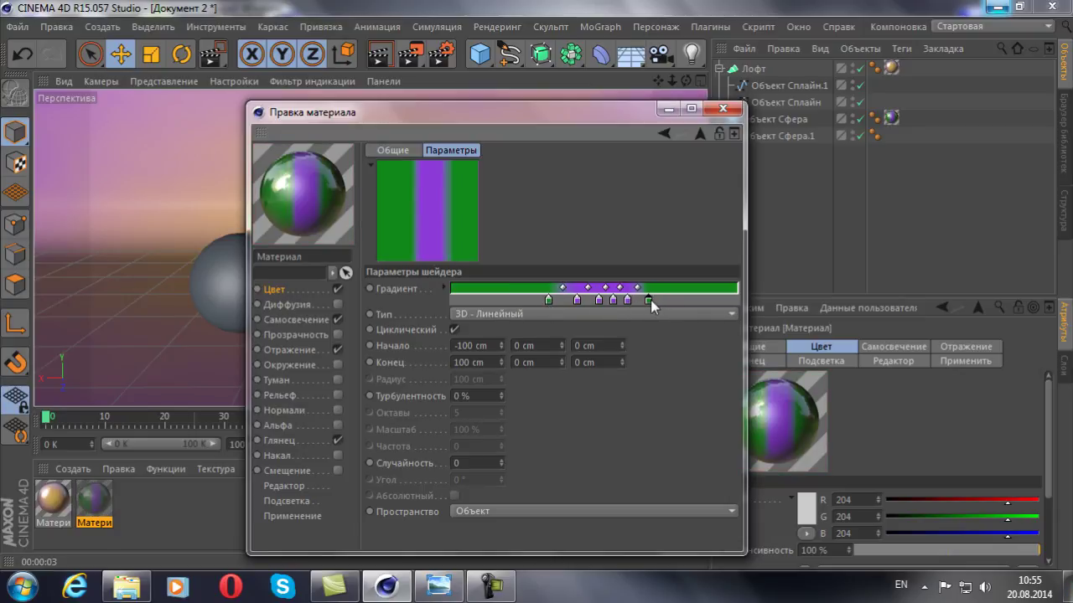
pyautogui.click(723, 109)
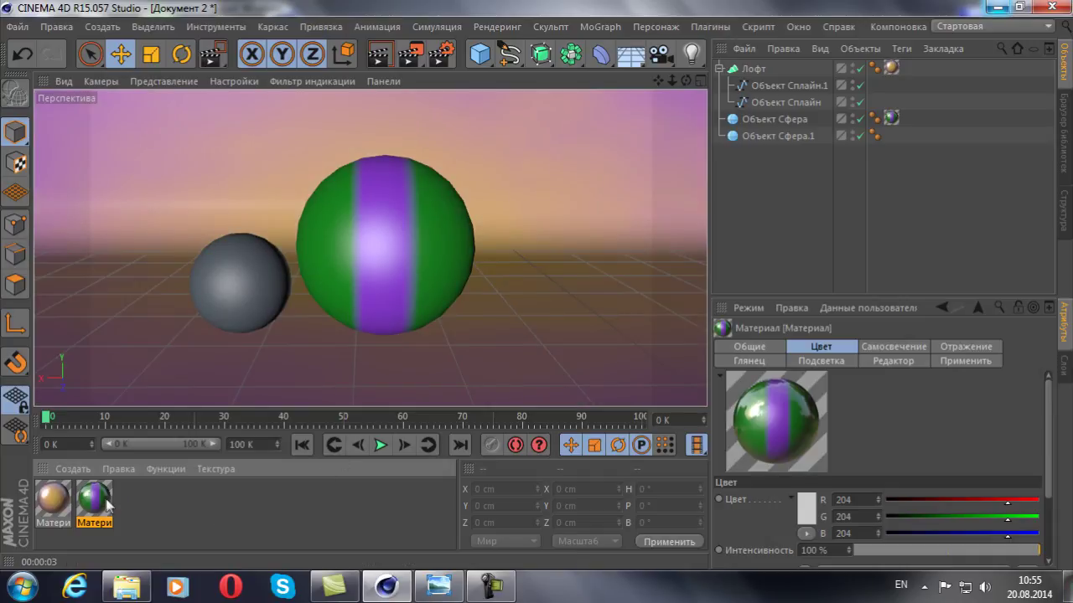
# Duplicate the green-purple material as Материал.2 and open the copy for editing
pyautogui.click(158, 513)
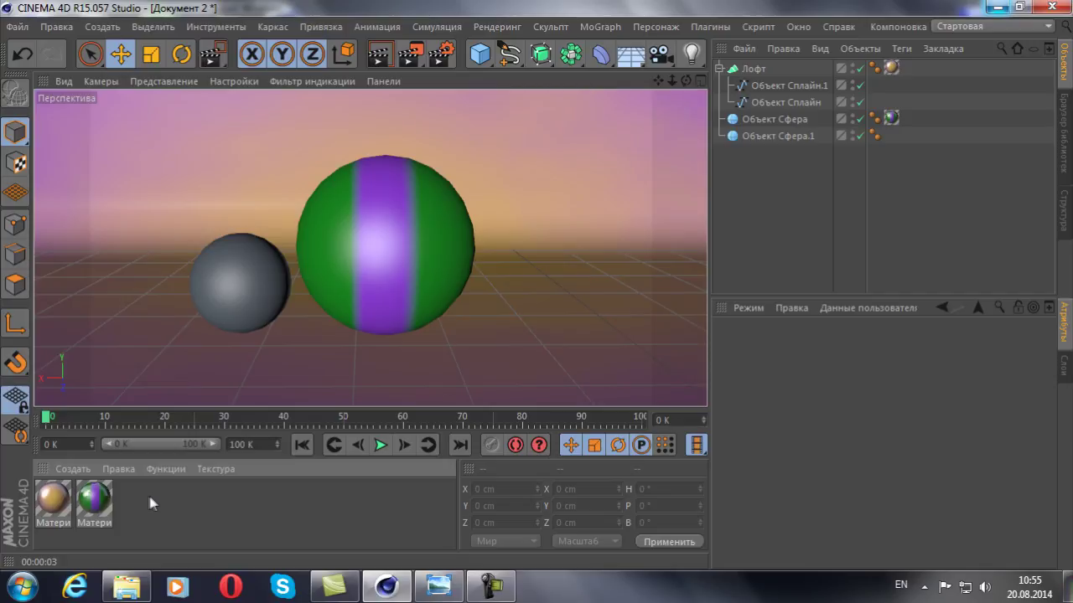
pyautogui.click(99, 501)
pyautogui.moveTo(99, 501); pyautogui.dragTo(134, 501)
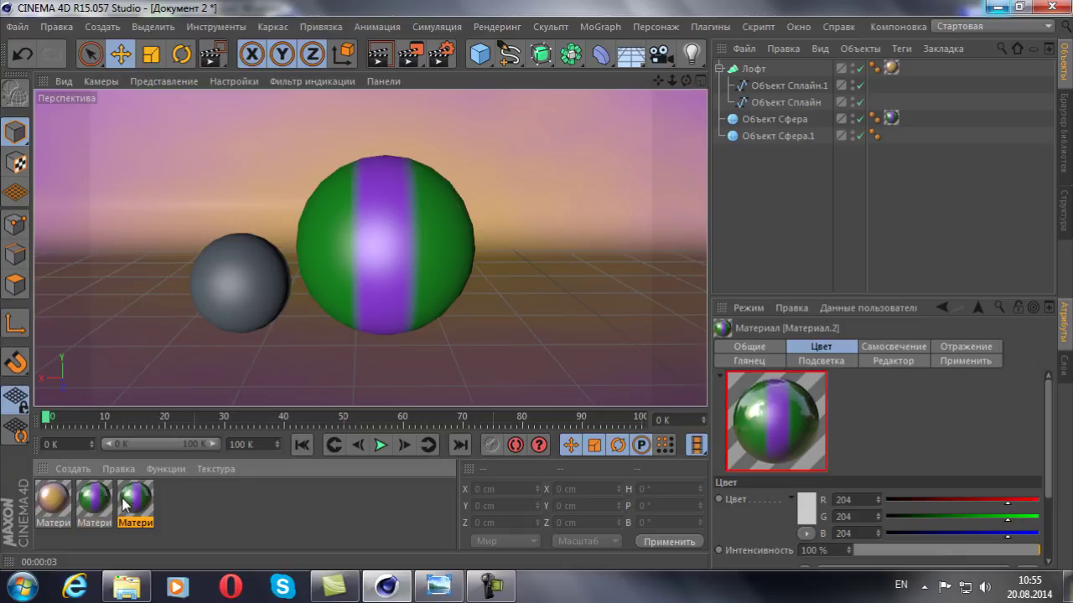
pyautogui.doubleClick(147, 521)
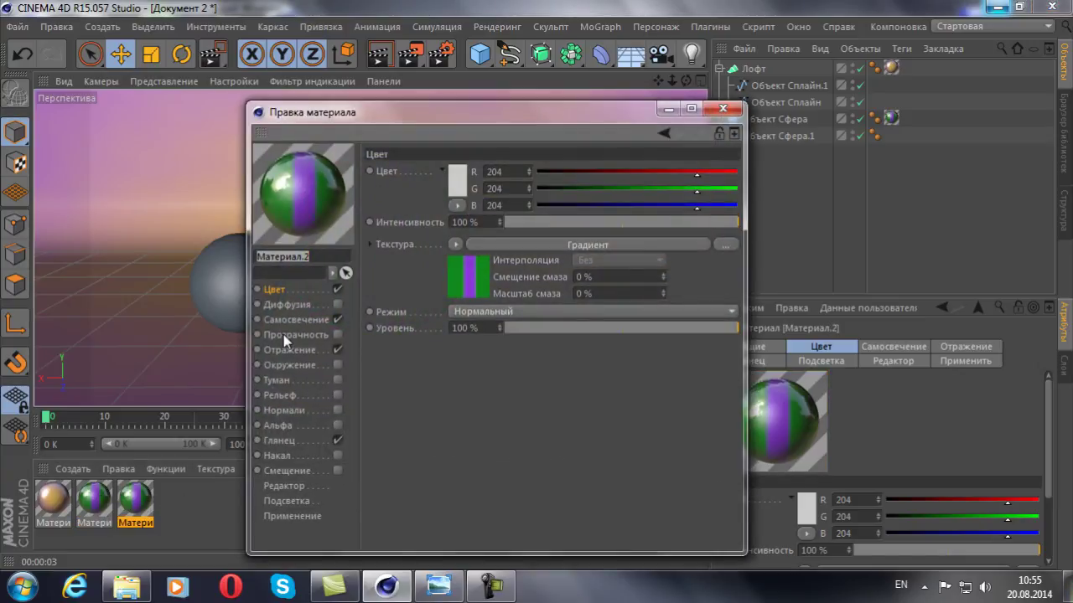
# Recolor the first purple gradient knot orange (RGB 203, 131, 37)
pyautogui.click(503, 245)
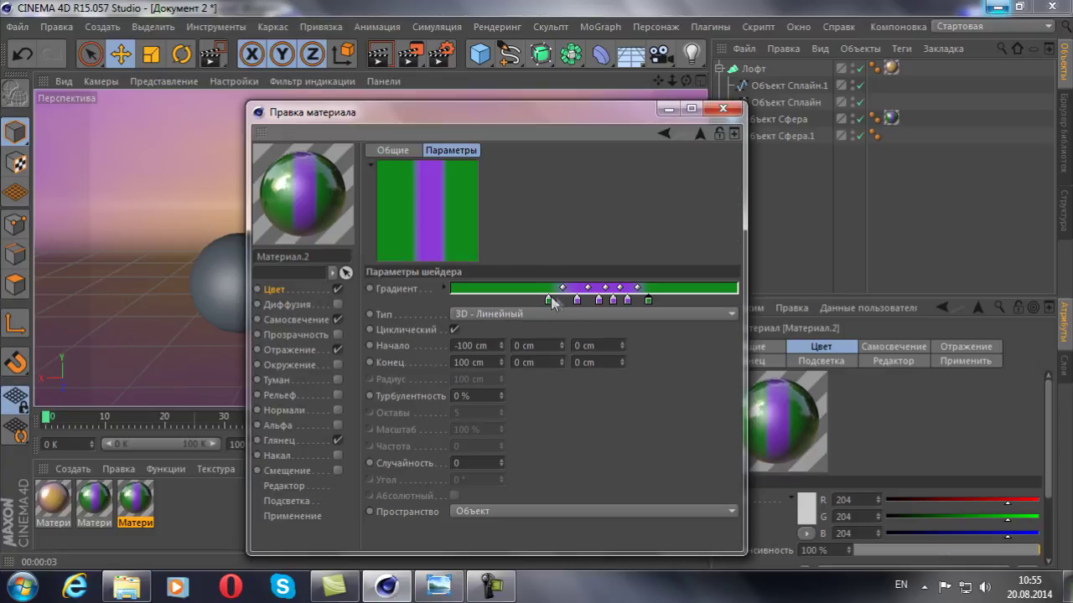
pyautogui.doubleClick(578, 300)
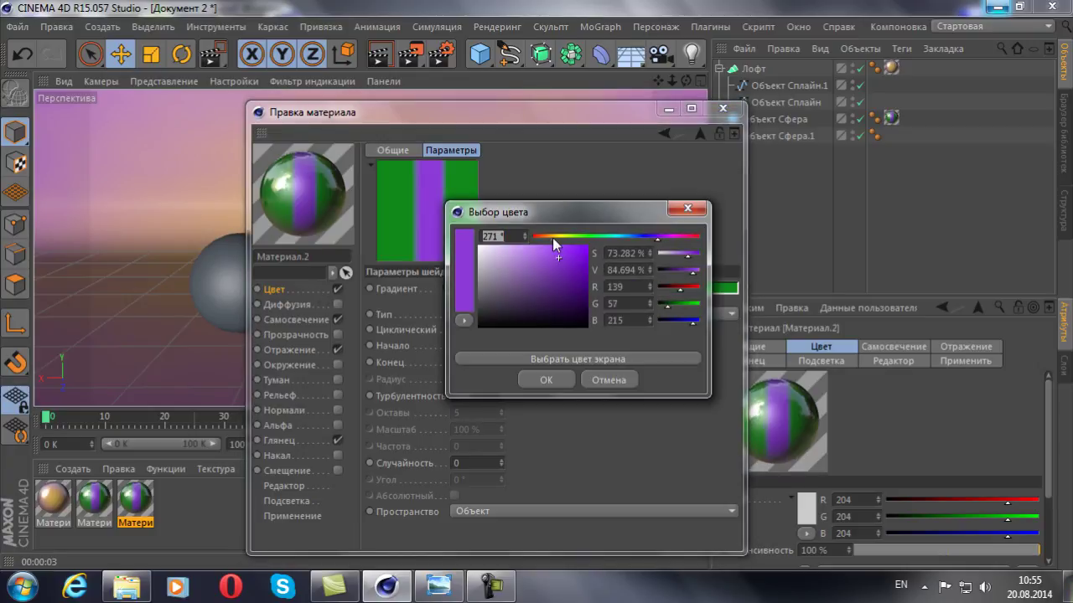
pyautogui.moveTo(552, 237); pyautogui.dragTo(558, 237)
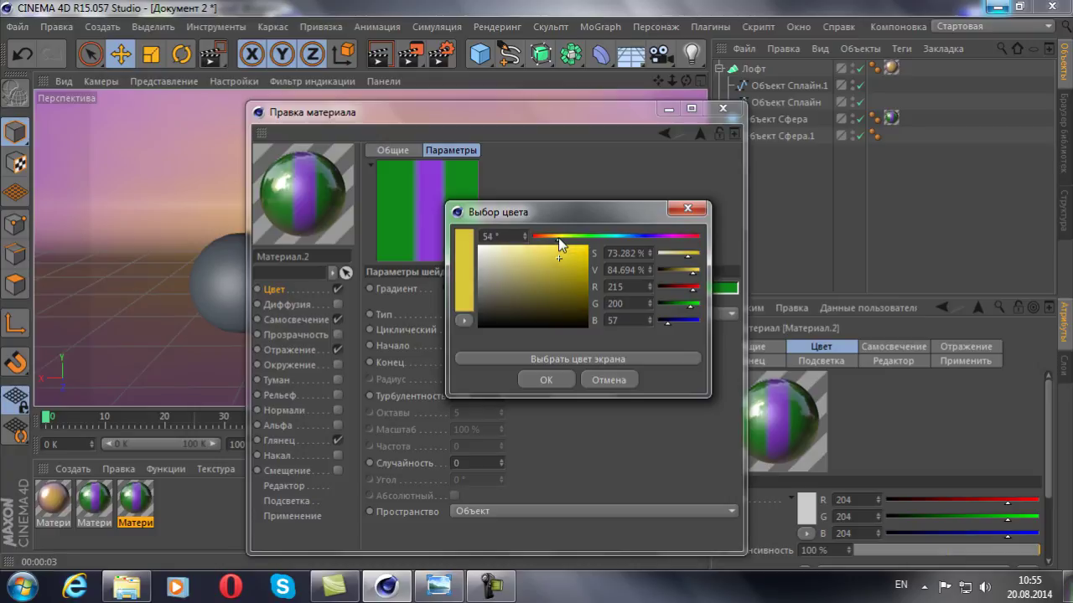
pyautogui.moveTo(558, 237)
pyautogui.mouseDown()
pyautogui.moveTo(566, 258)
pyautogui.moveTo(548, 239)
pyautogui.moveTo(554, 258)
pyautogui.moveTo(567, 265)
pyautogui.moveTo(548, 242)
pyautogui.mouseUp()
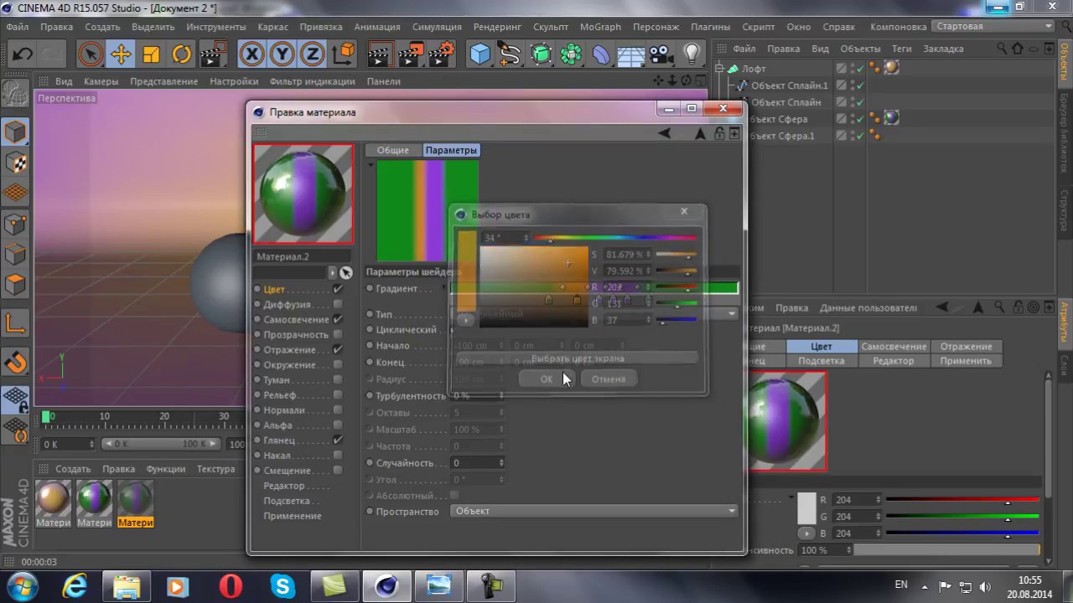
pyautogui.click(561, 374)
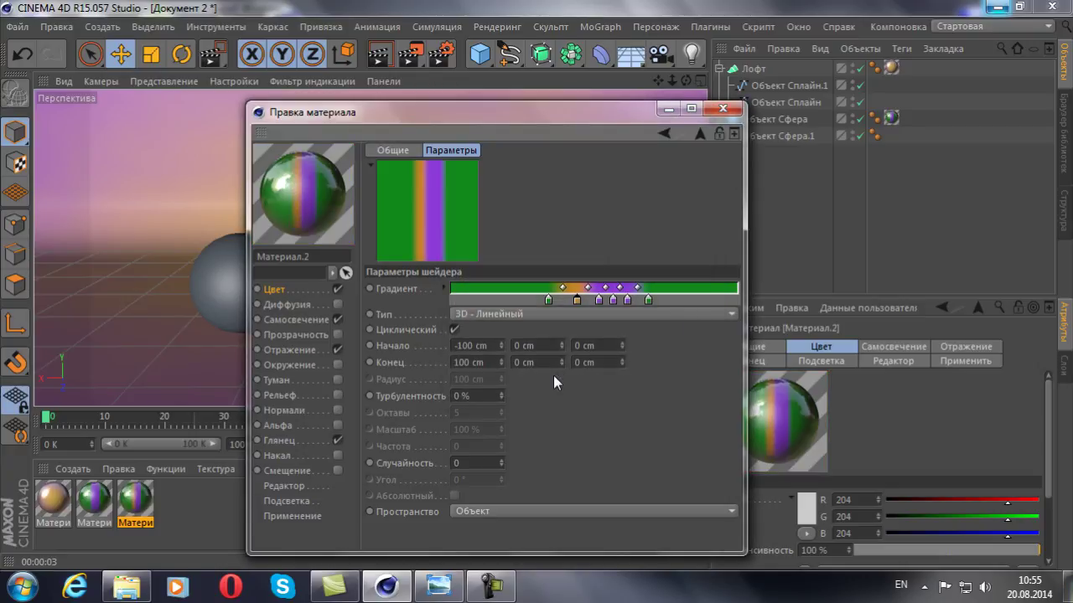
# Make the second purple knot the same orange, sampled from the gradient
pyautogui.doubleClick(599, 300)
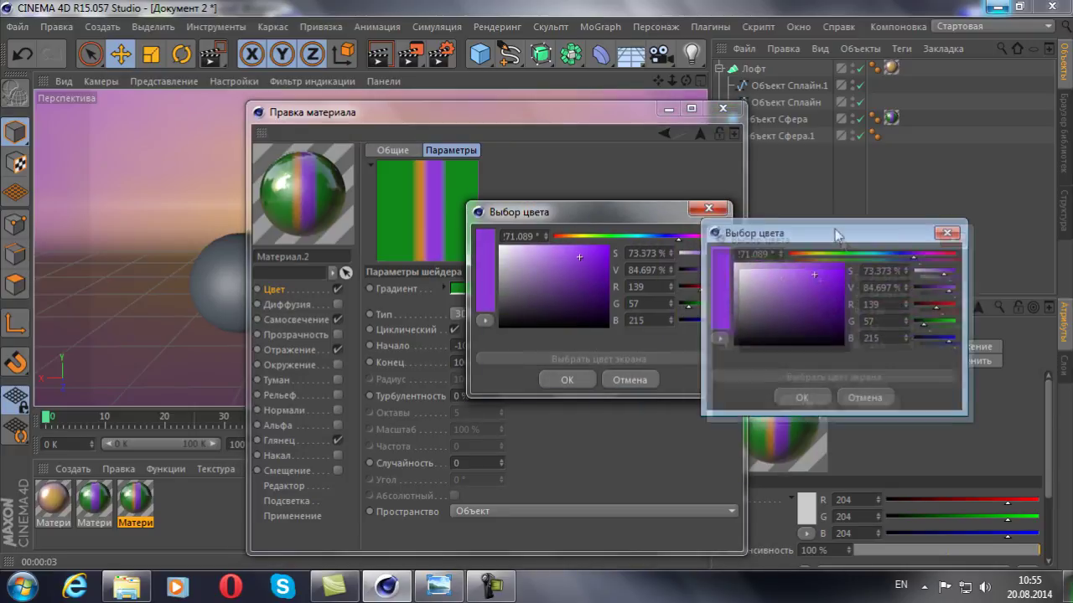
pyautogui.moveTo(598, 216); pyautogui.dragTo(844, 248)
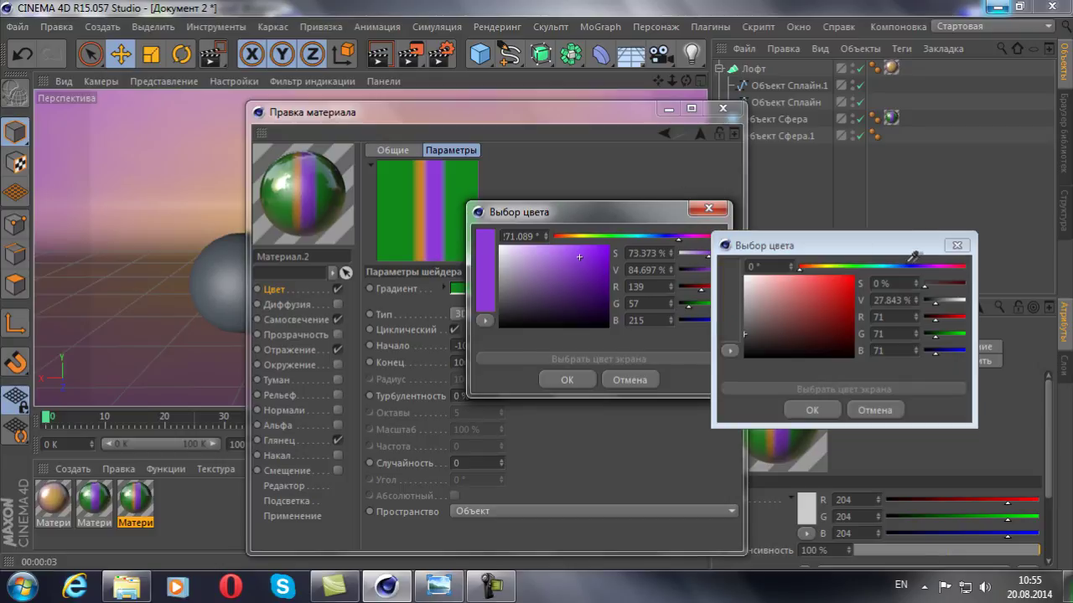
pyautogui.click(956, 244)
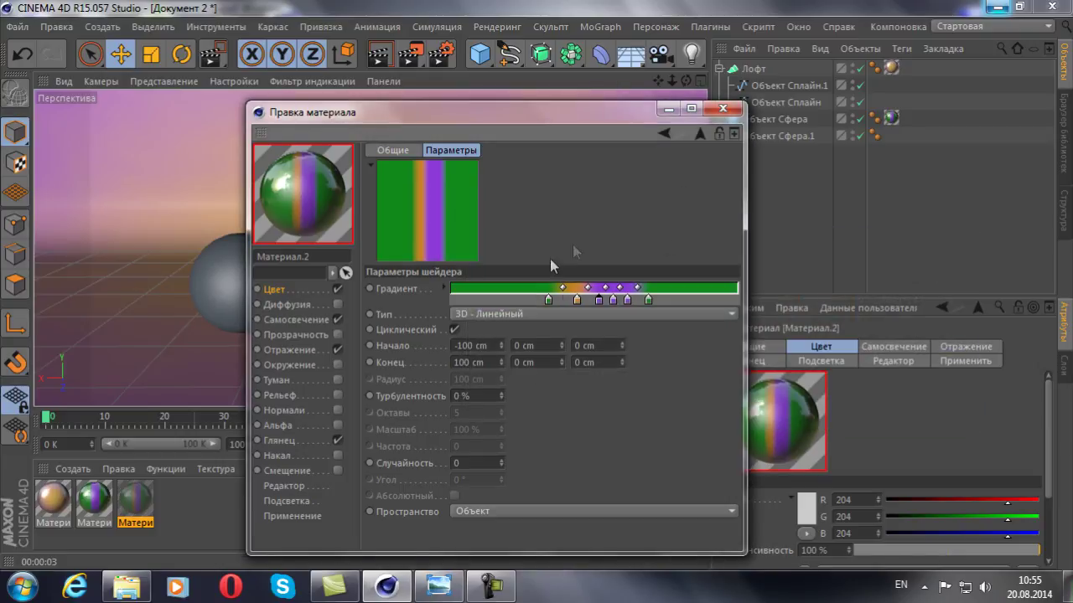
pyautogui.doubleClick(599, 301)
pyautogui.moveTo(615, 219); pyautogui.dragTo(891, 257)
pyautogui.click(863, 402)
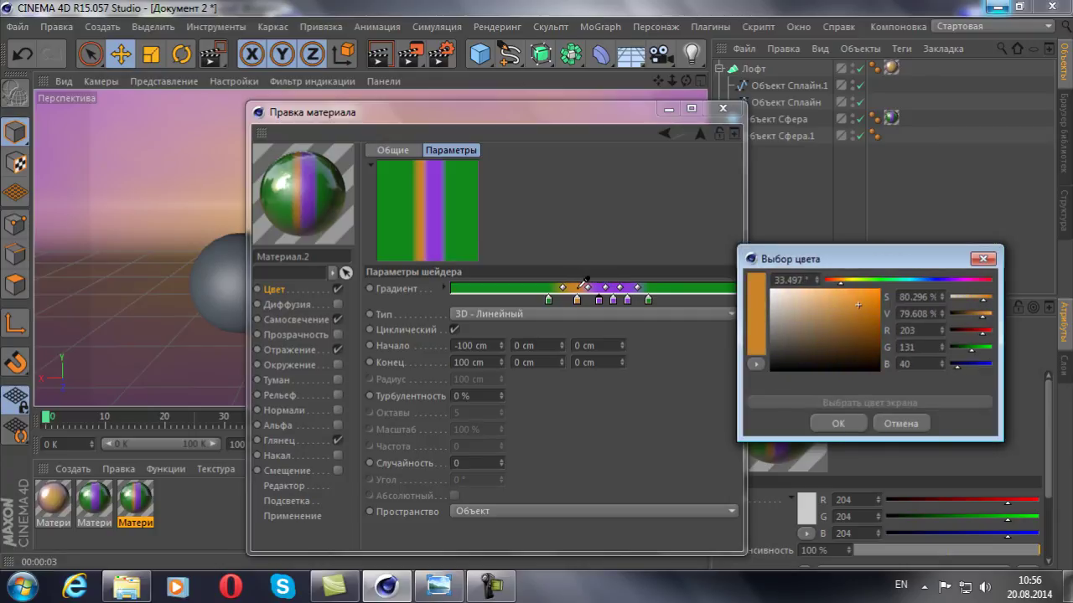
pyautogui.click(579, 289)
pyautogui.click(861, 422)
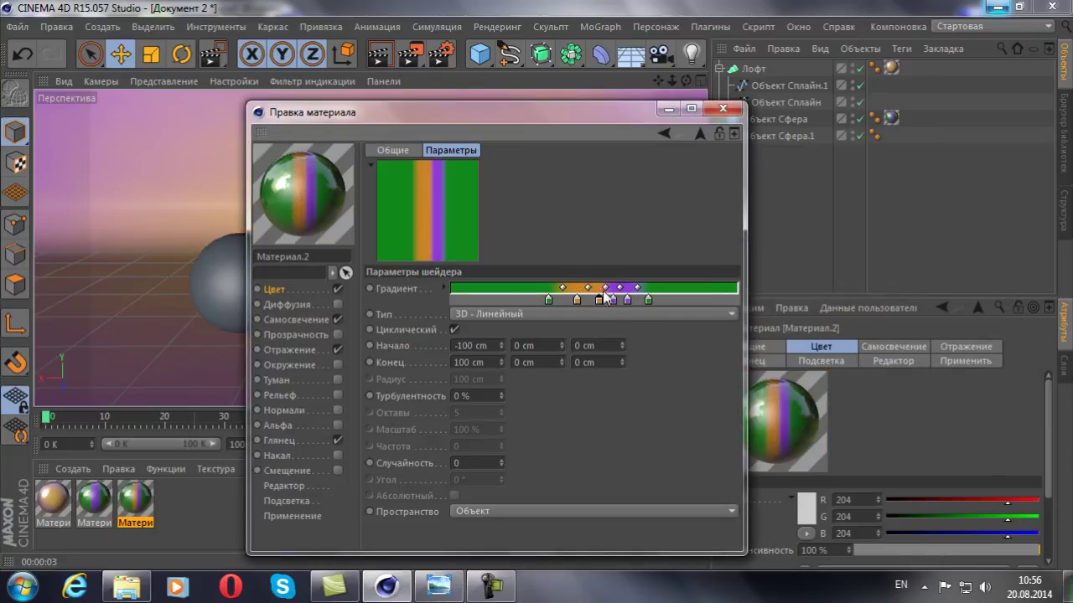
# Turn the remaining two purple knots orange by sampling the gradient's orange
pyautogui.doubleClick(613, 300)
pyautogui.moveTo(646, 216); pyautogui.dragTo(916, 276)
pyautogui.click(883, 415)
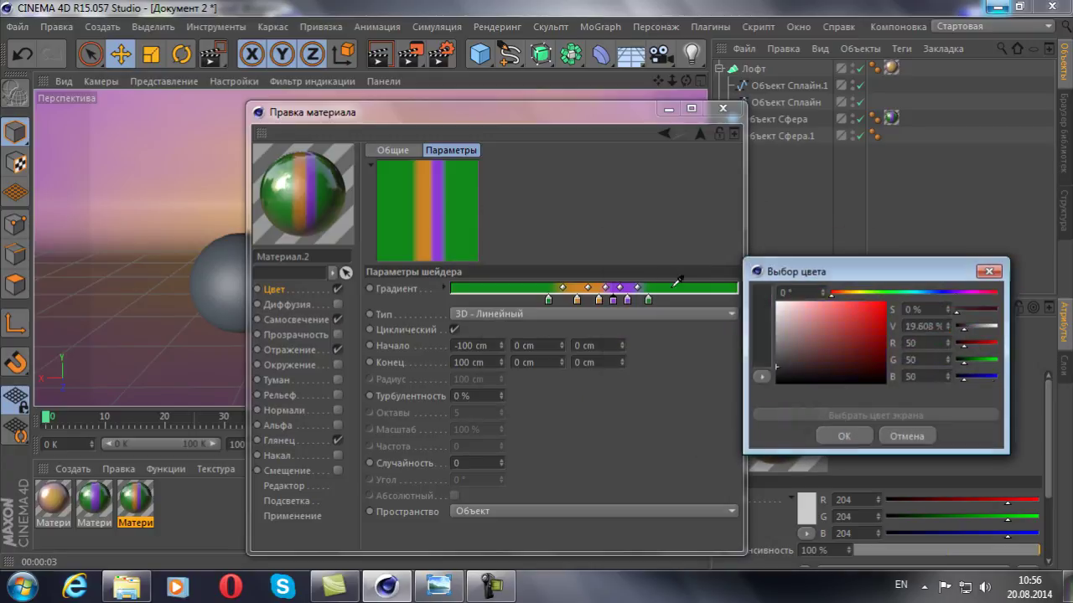
pyautogui.click(605, 280)
pyautogui.click(844, 435)
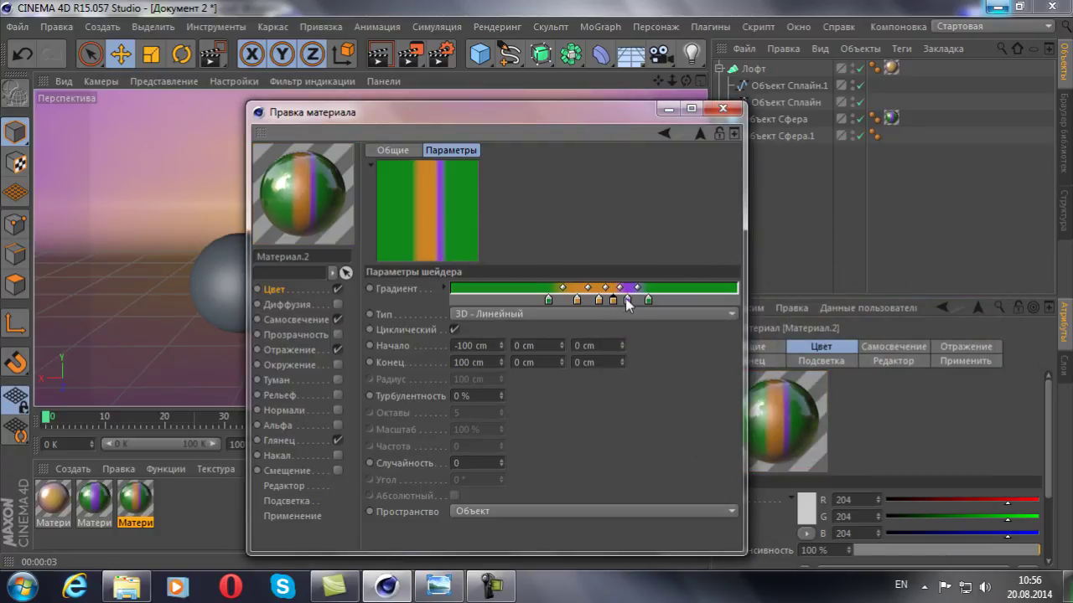
pyautogui.doubleClick(627, 299)
pyautogui.moveTo(635, 218)
pyautogui.mouseDown()
pyautogui.moveTo(836, 315)
pyautogui.moveTo(894, 315)
pyautogui.mouseUp()
pyautogui.click(886, 453)
pyautogui.click(602, 282)
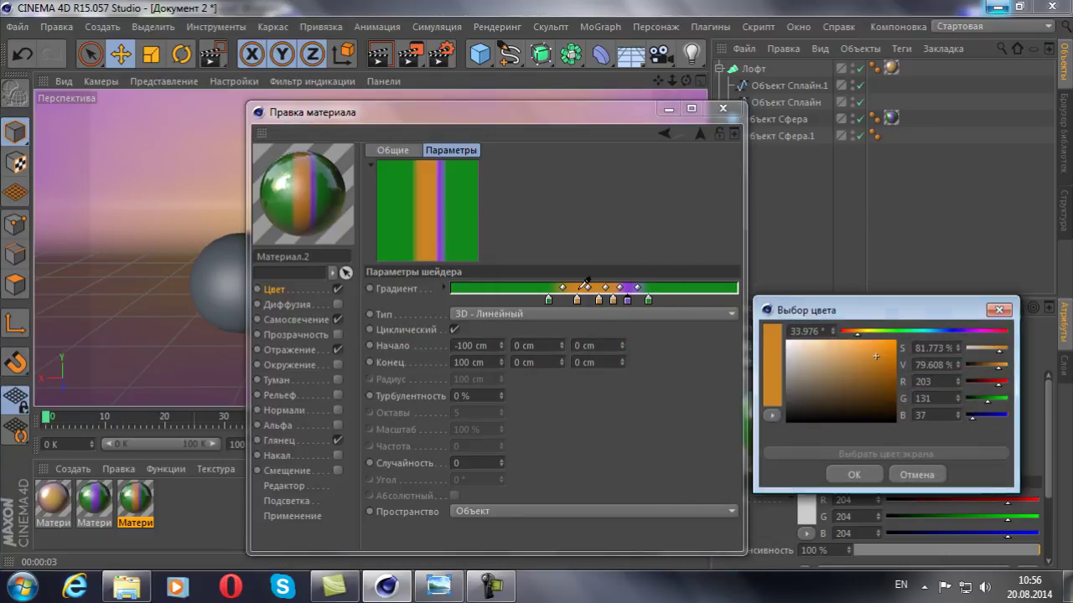
pyautogui.click(854, 473)
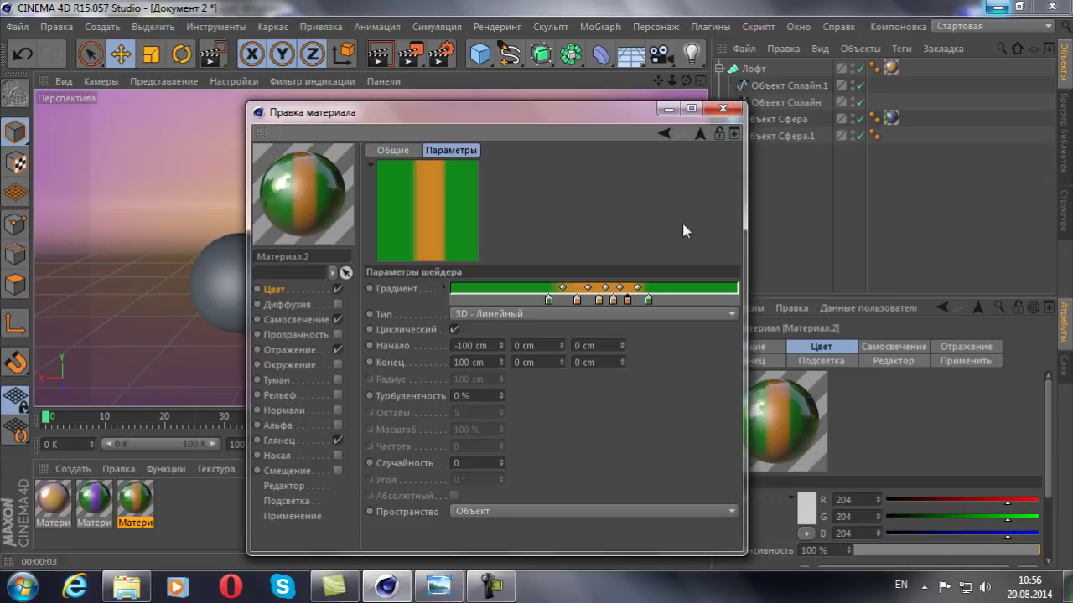
# Apply Material.2 to the small sphere and tilt the large sphere so its purple stripe runs diagonally
pyautogui.click(726, 110)
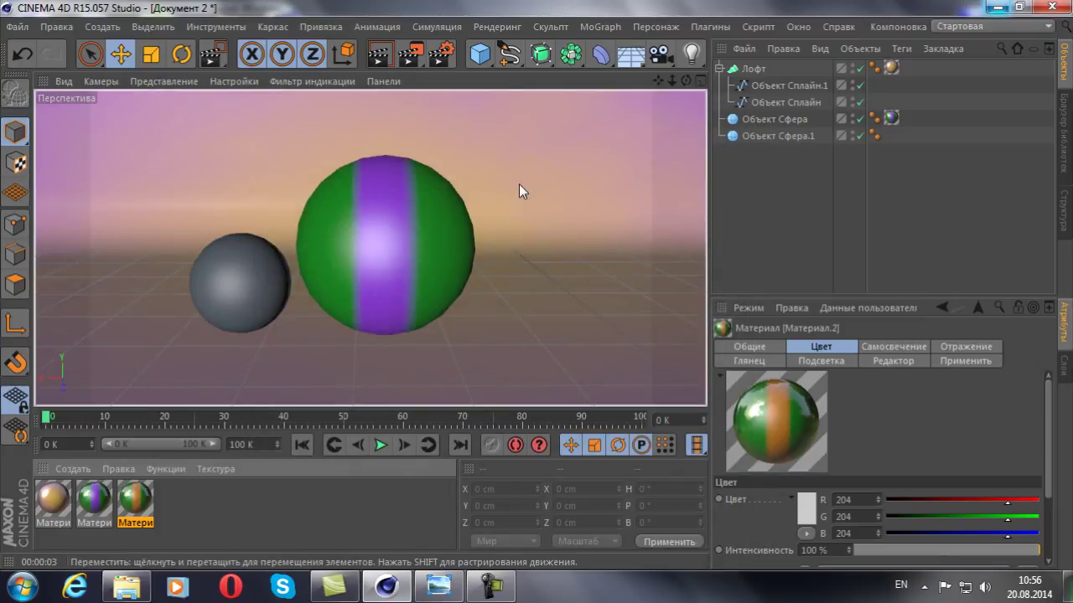
pyautogui.moveTo(134, 501); pyautogui.dragTo(245, 323)
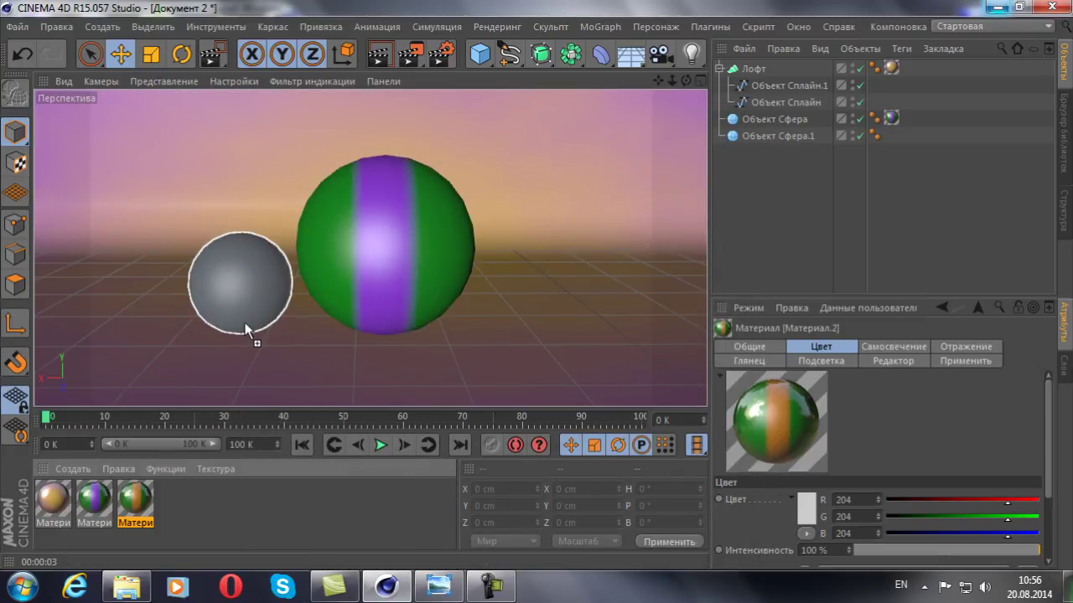
pyautogui.click(368, 251)
pyautogui.click(182, 54)
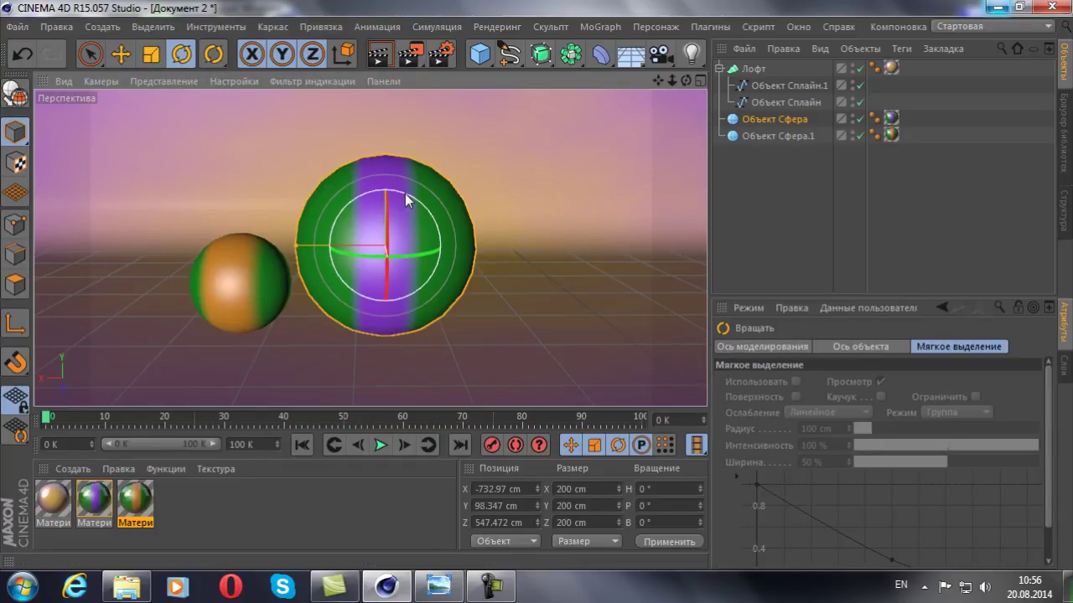
pyautogui.moveTo(406, 199)
pyautogui.mouseDown()
pyautogui.moveTo(440, 224)
pyautogui.moveTo(441, 252)
pyautogui.moveTo(352, 269)
pyautogui.mouseUp()
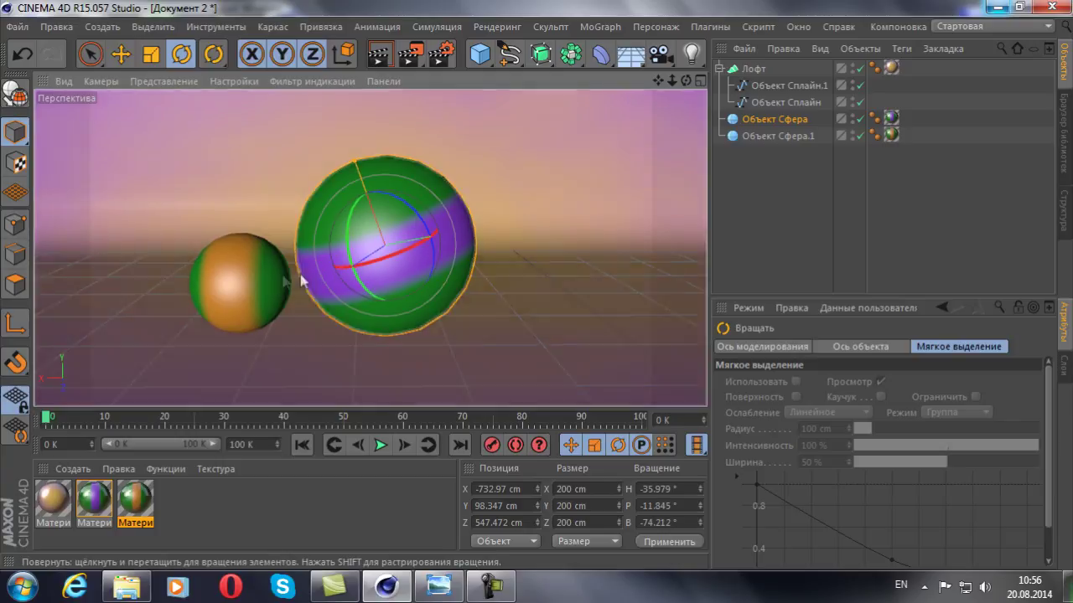
# Tilt the small sphere to H -7.764°, P -19.884°, B -111.844°
pyautogui.click(263, 280)
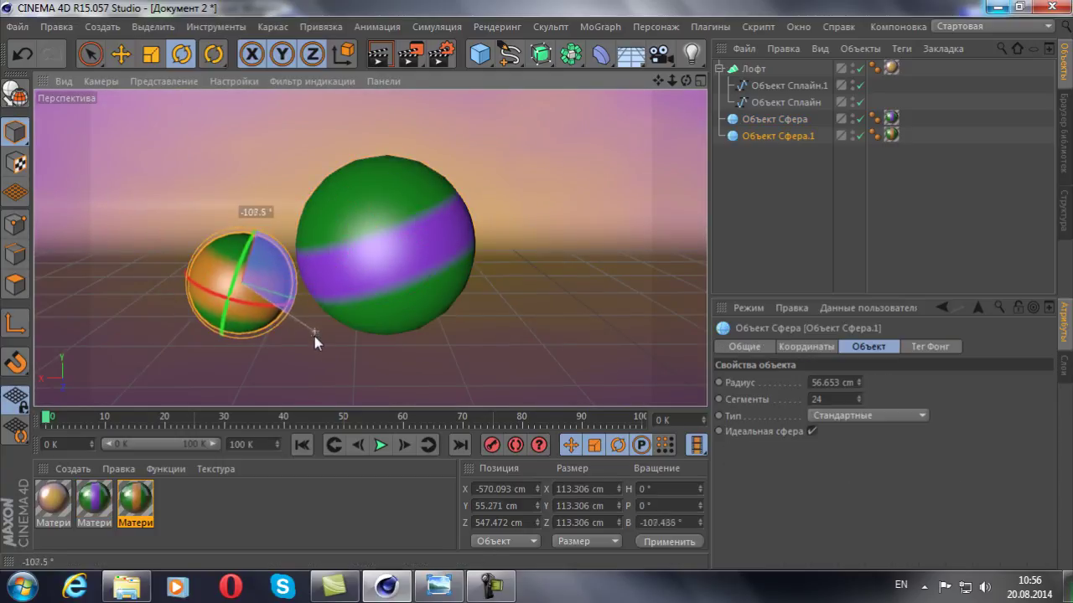
pyautogui.moveTo(299, 266); pyautogui.dragTo(304, 335)
pyautogui.moveTo(246, 259); pyautogui.dragTo(238, 301)
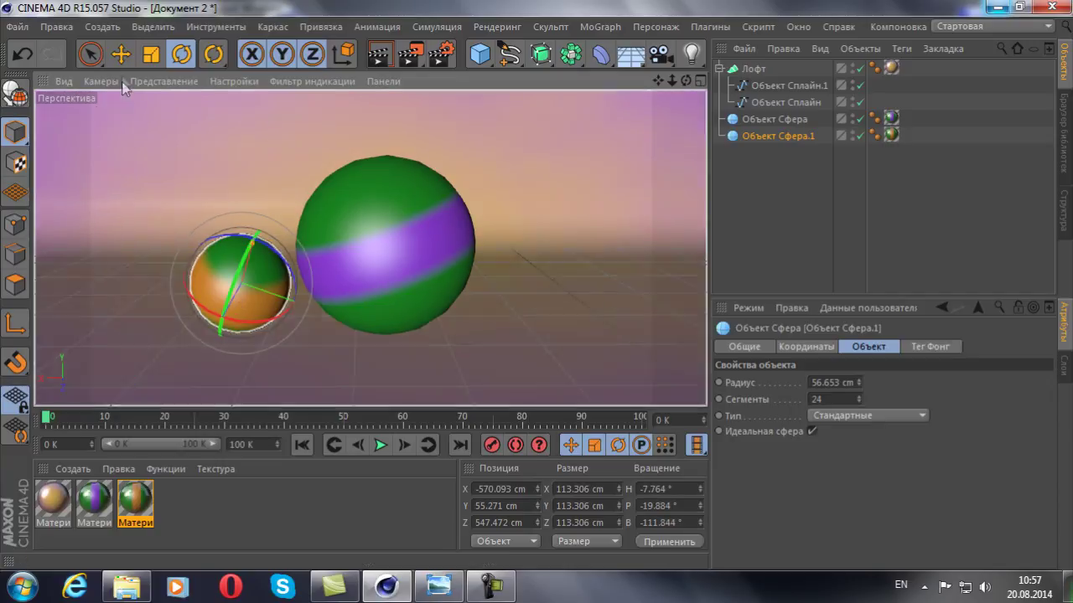
pyautogui.click(121, 54)
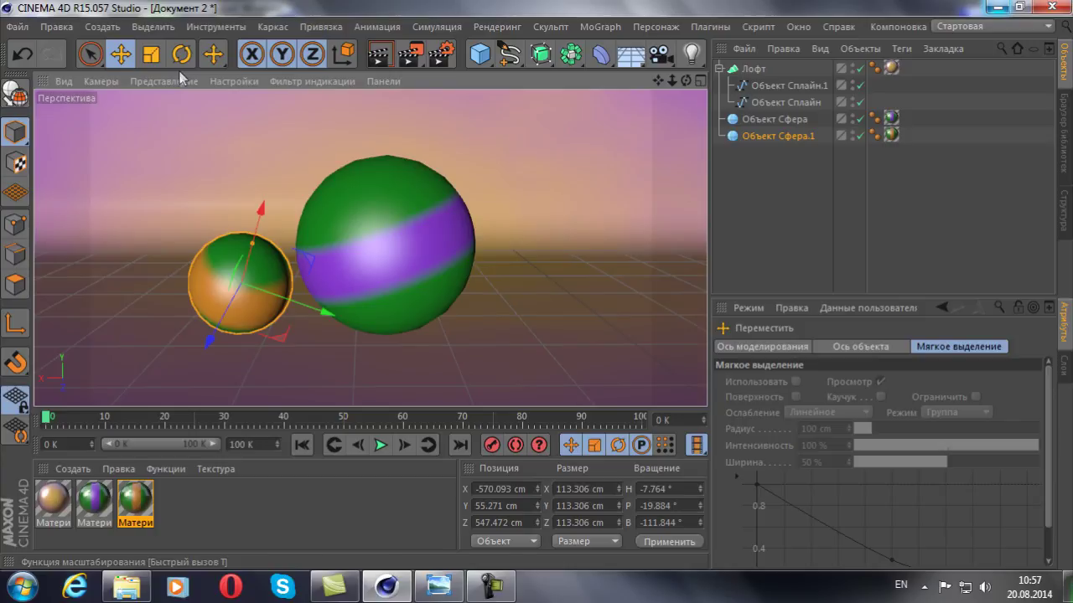
# Shift Material.2's gradient knots to narrow the orange band, undoing an accidental sphere deletion
pyautogui.click(152, 502)
pyautogui.doubleClick(150, 501)
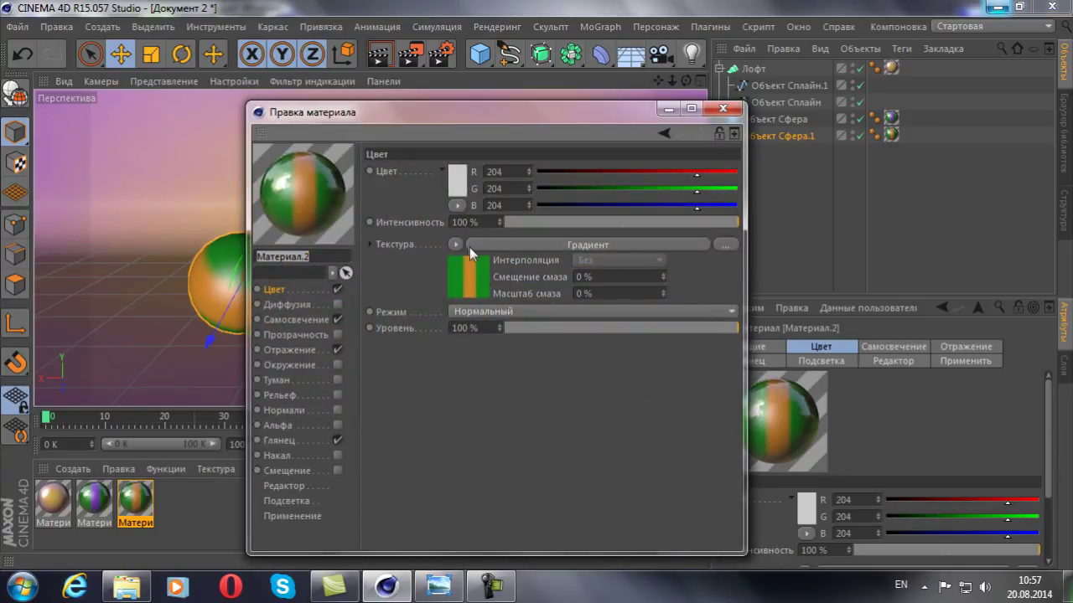
pyautogui.click(470, 245)
pyautogui.click(648, 301)
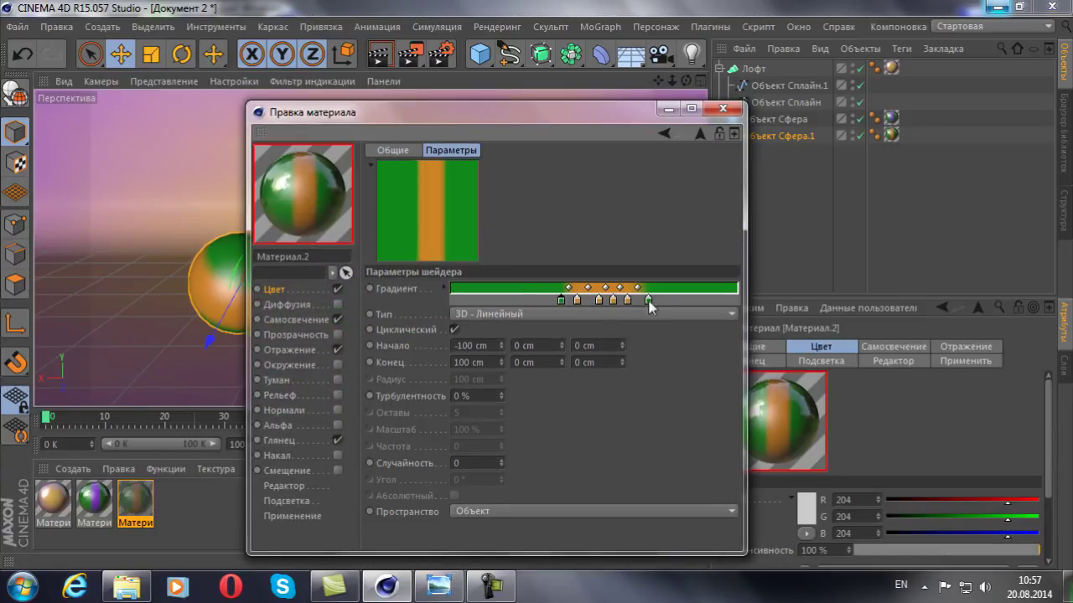
pyautogui.moveTo(649, 300); pyautogui.dragTo(586, 300)
pyautogui.click(572, 301)
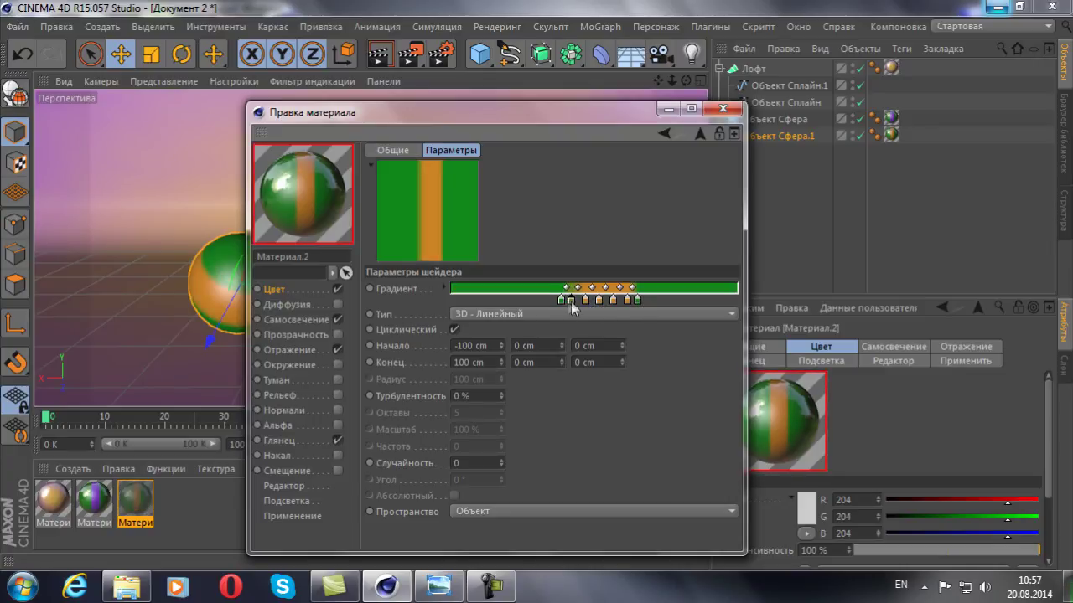
pyautogui.press('Delete')
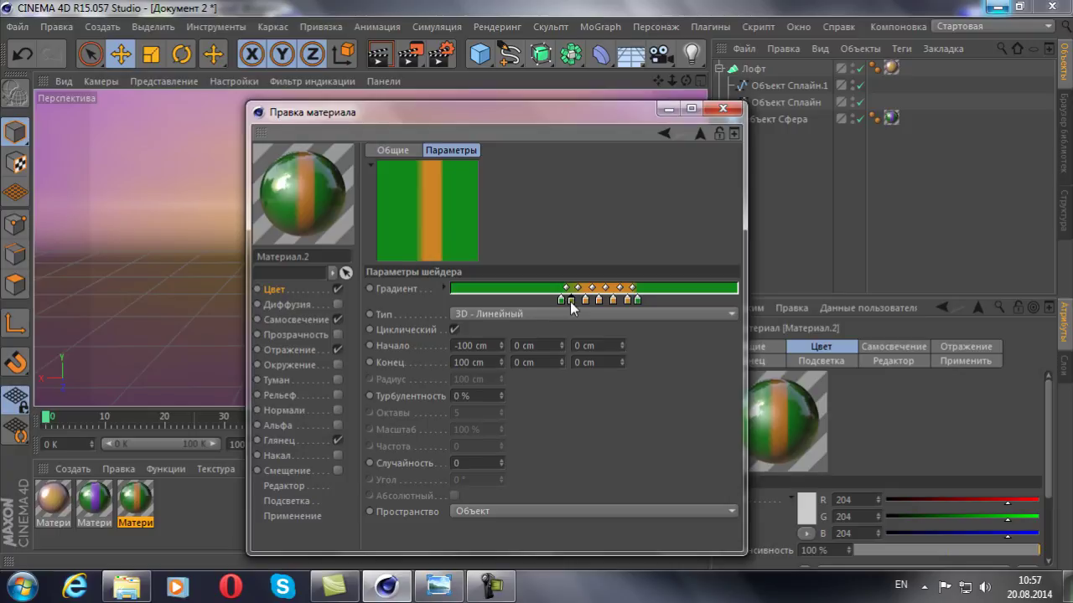
pyautogui.hotkey('ctrl', 'z')
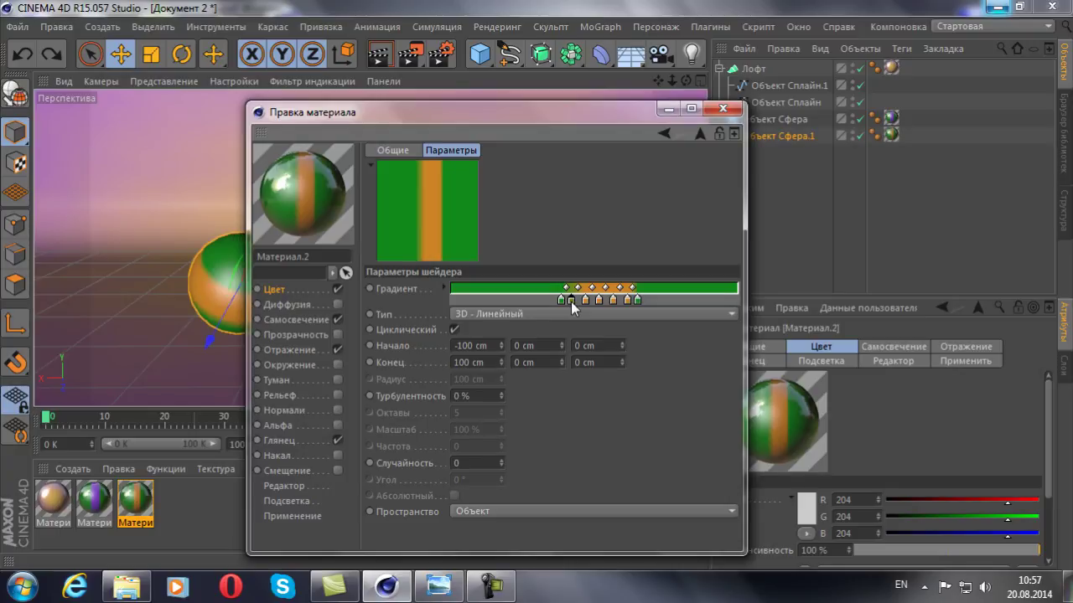
pyautogui.moveTo(574, 303); pyautogui.dragTo(573, 352)
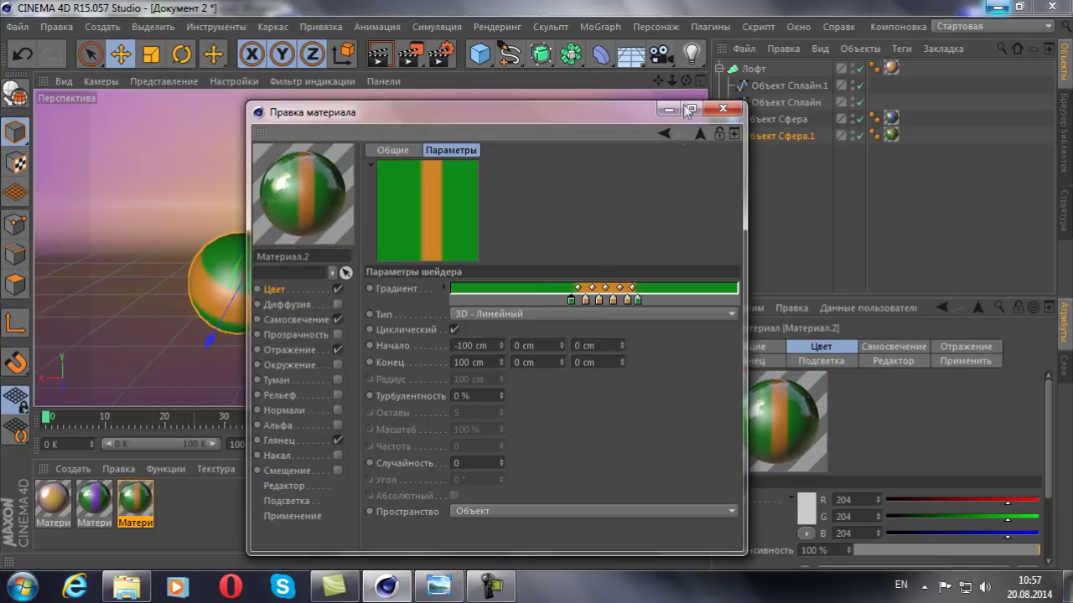
pyautogui.click(723, 109)
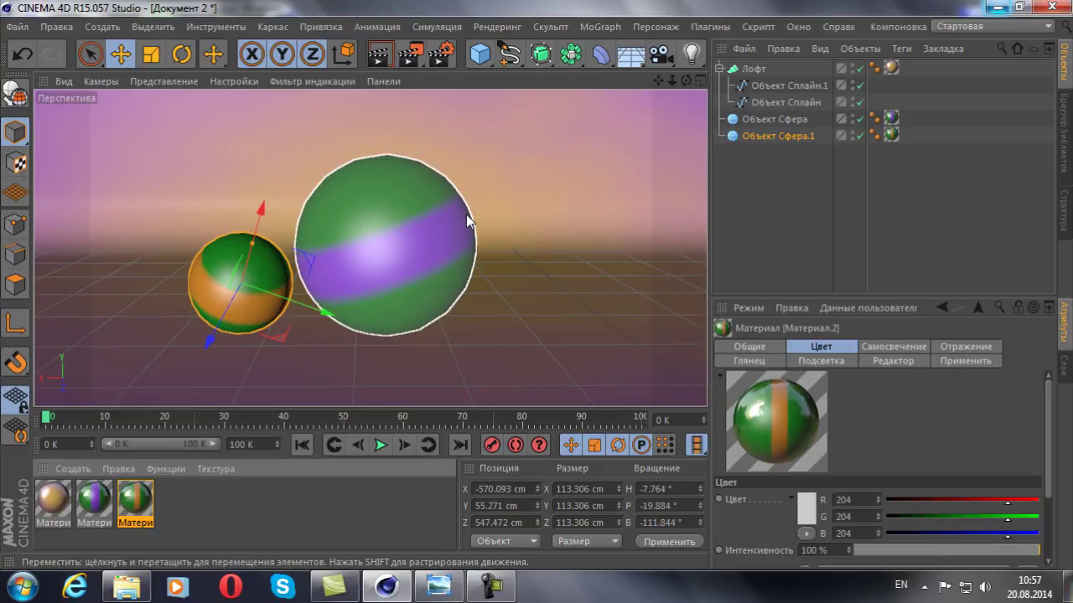
# Turn off Default Light in the render settings' Options
pyautogui.click(439, 53)
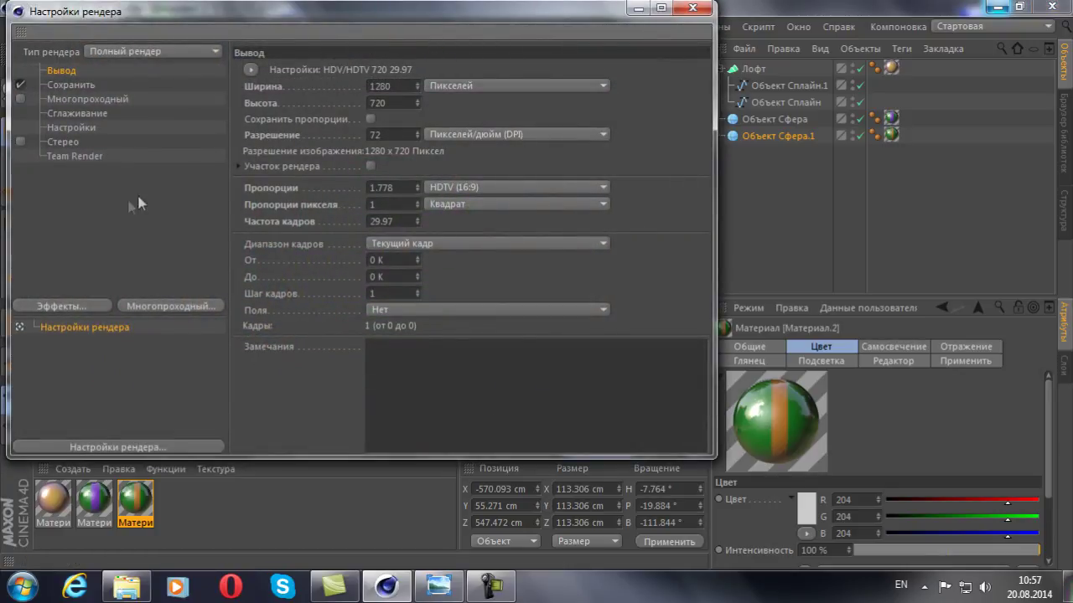
pyautogui.click(68, 86)
pyautogui.click(75, 130)
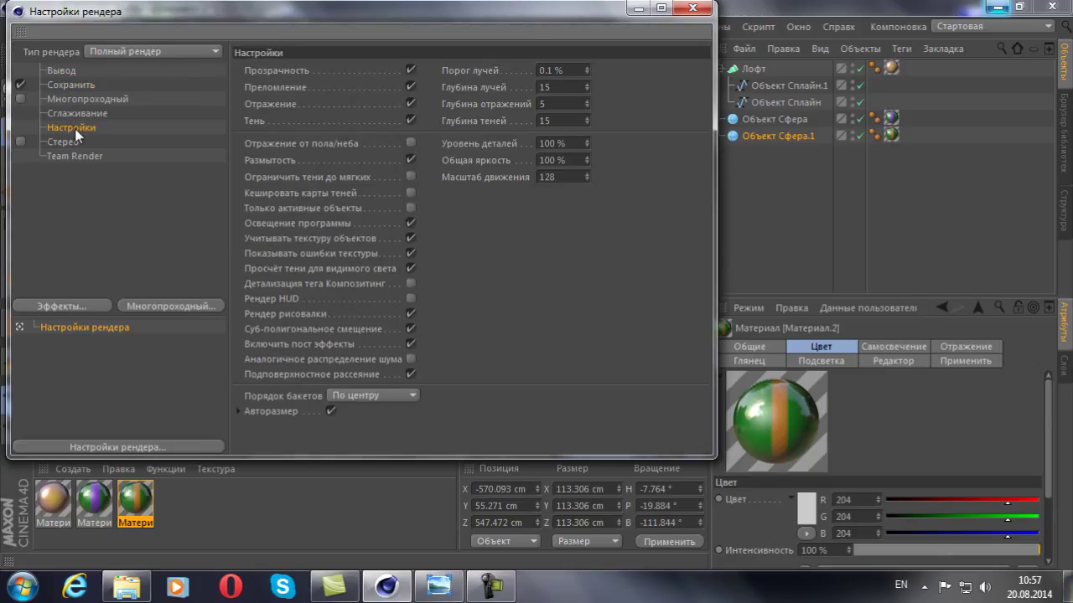
pyautogui.click(411, 223)
# Add the Global Illumination effect with 200% primary intensity
pyautogui.click(105, 306)
pyautogui.click(160, 256)
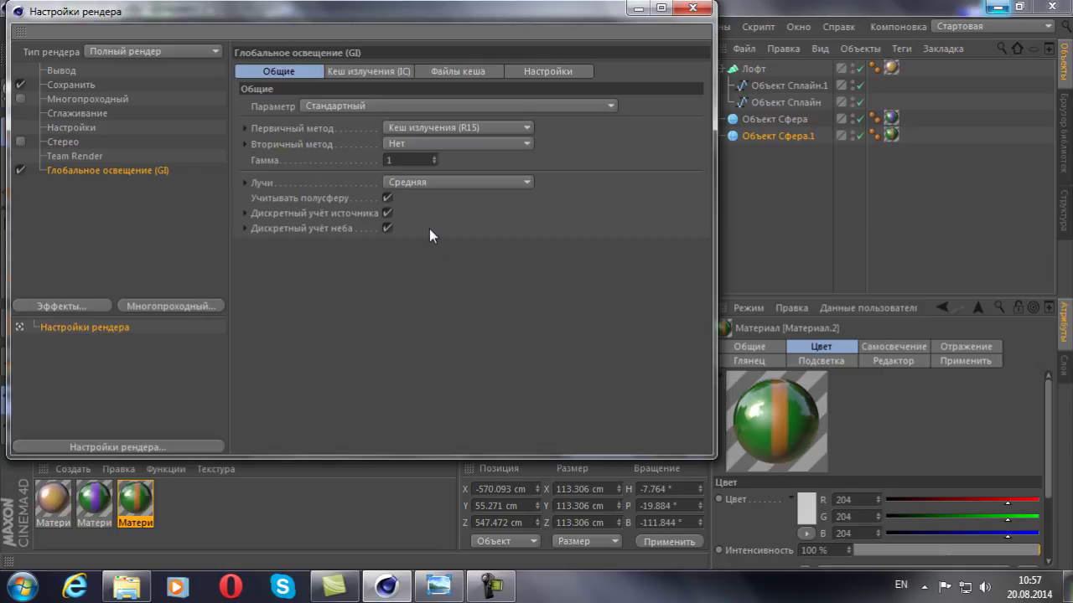
pyautogui.click(245, 128)
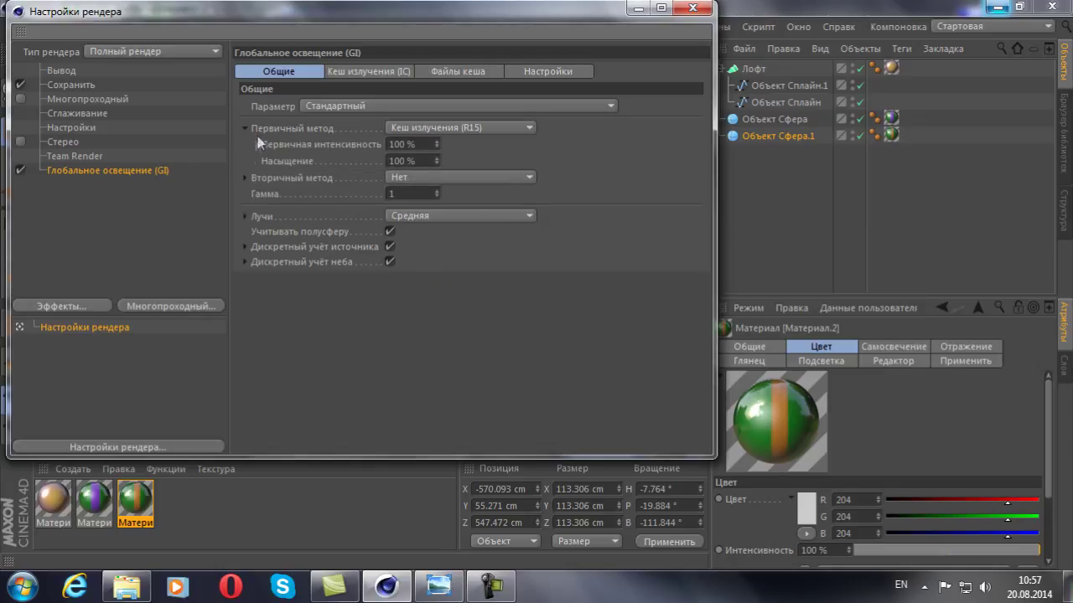
pyautogui.click(245, 178)
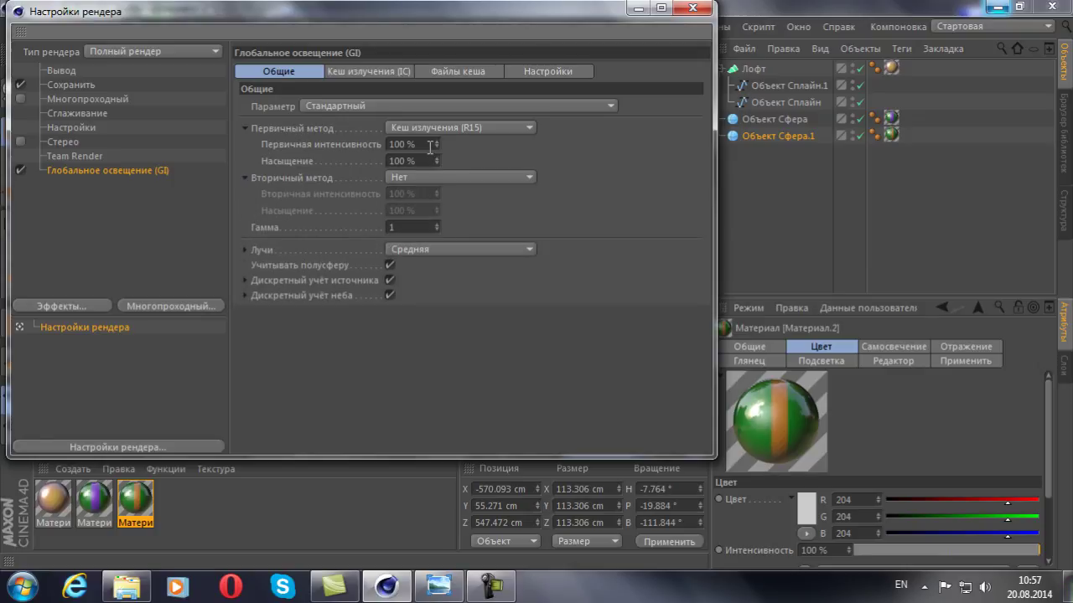
pyautogui.moveTo(428, 146); pyautogui.dragTo(385, 144)
pyautogui.write('200')
pyautogui.press('Return')
# Review the GI irradiance cache, cache file and tuning options without changing them
pyautogui.click(484, 171)
pyautogui.click(483, 172)
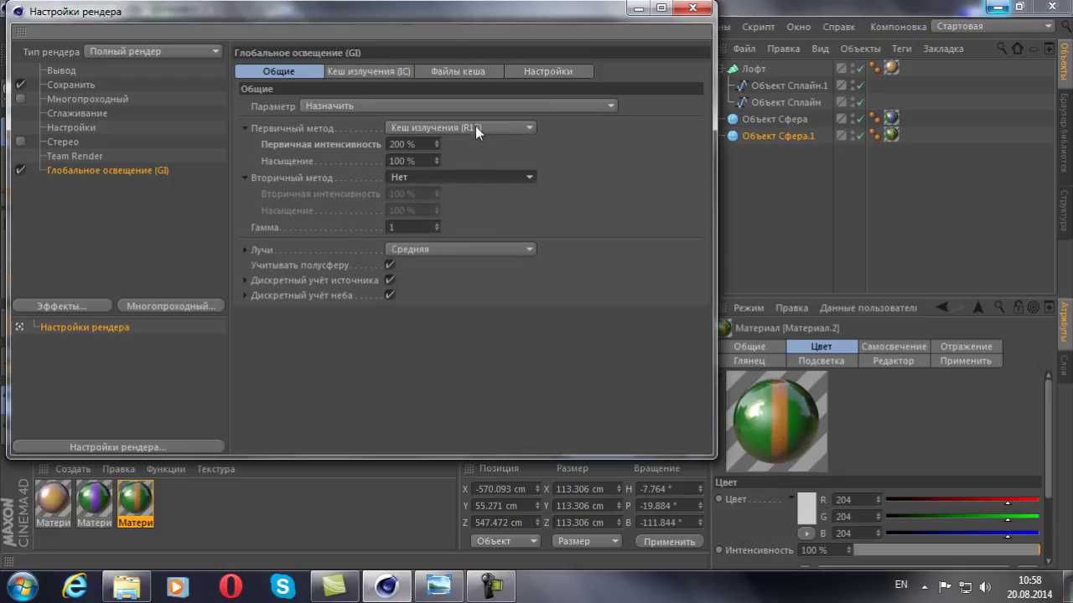
pyautogui.click(475, 126)
pyautogui.click(476, 126)
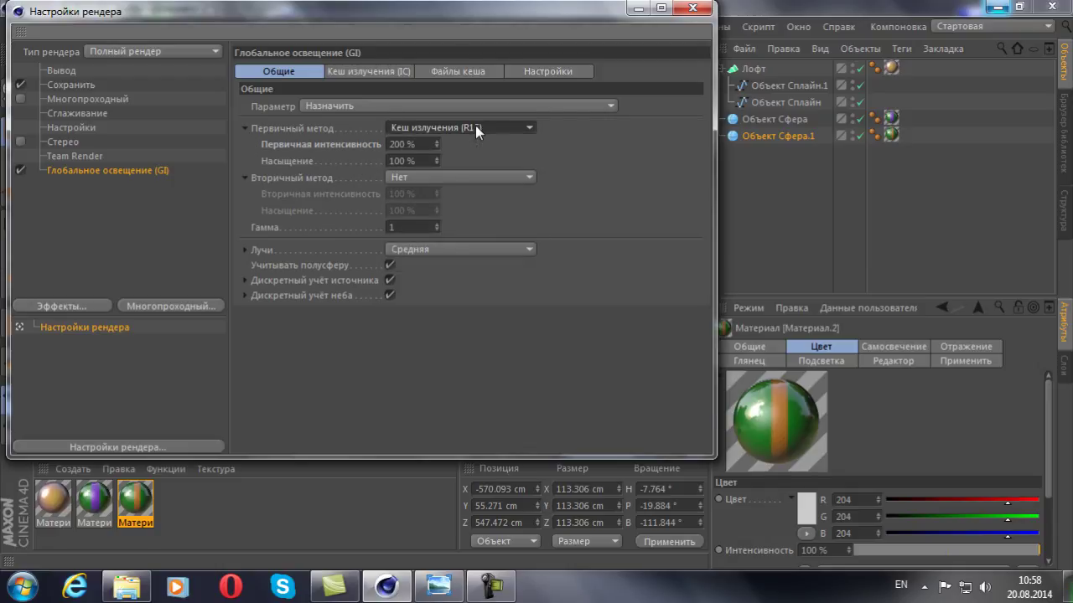
pyautogui.click(342, 71)
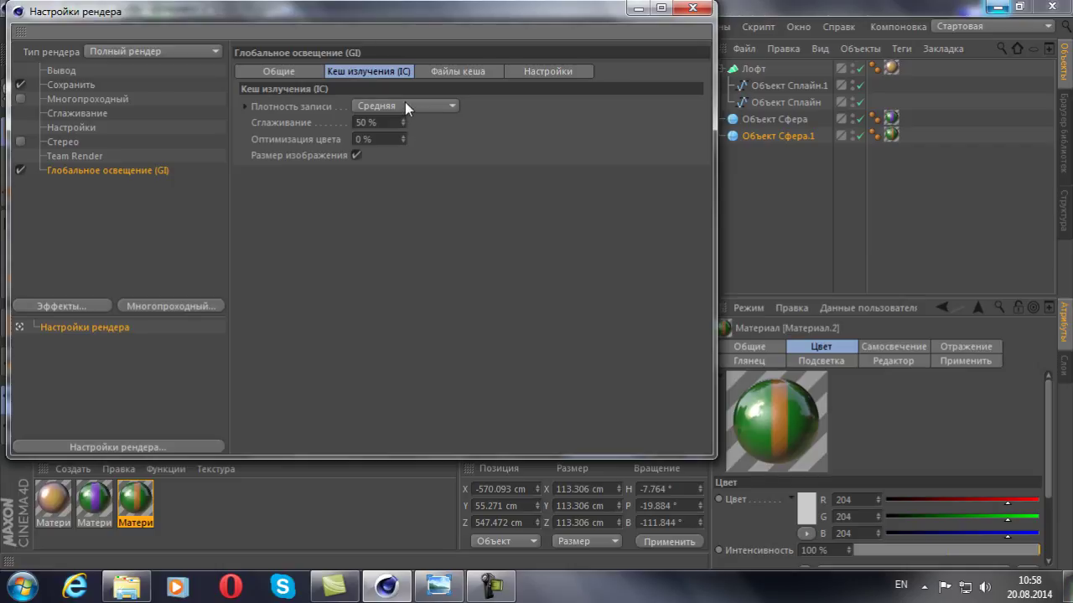
pyautogui.click(432, 72)
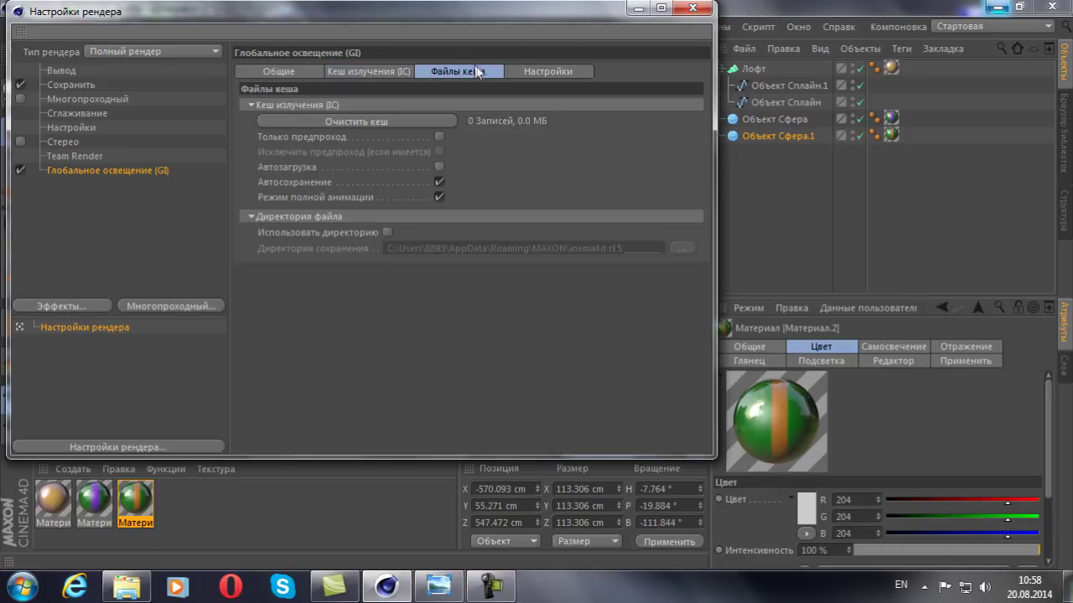
pyautogui.click(548, 72)
pyautogui.click(491, 71)
pyautogui.click(317, 73)
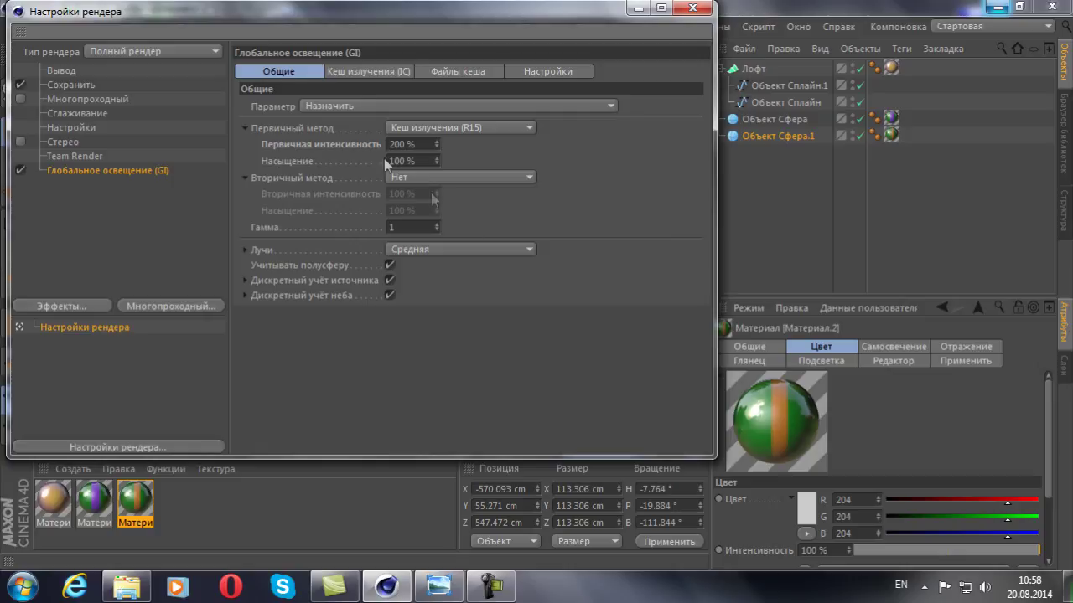
# Set the GI primary method to QMC, keeping medium ray quality and no secondary method
pyautogui.click(470, 250)
pyautogui.click(467, 249)
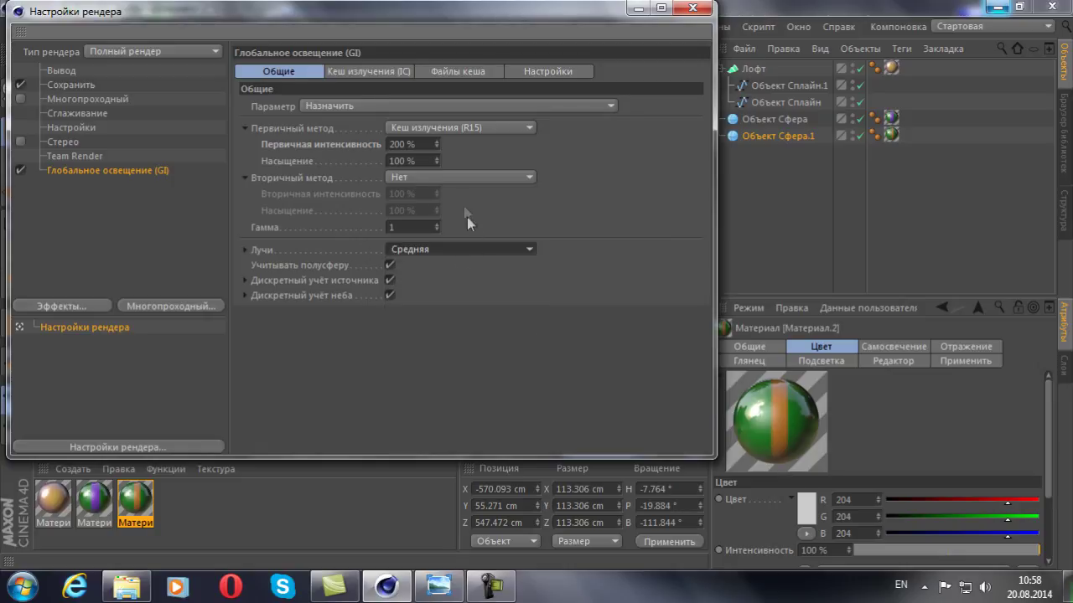
pyautogui.click(458, 177)
pyautogui.click(456, 180)
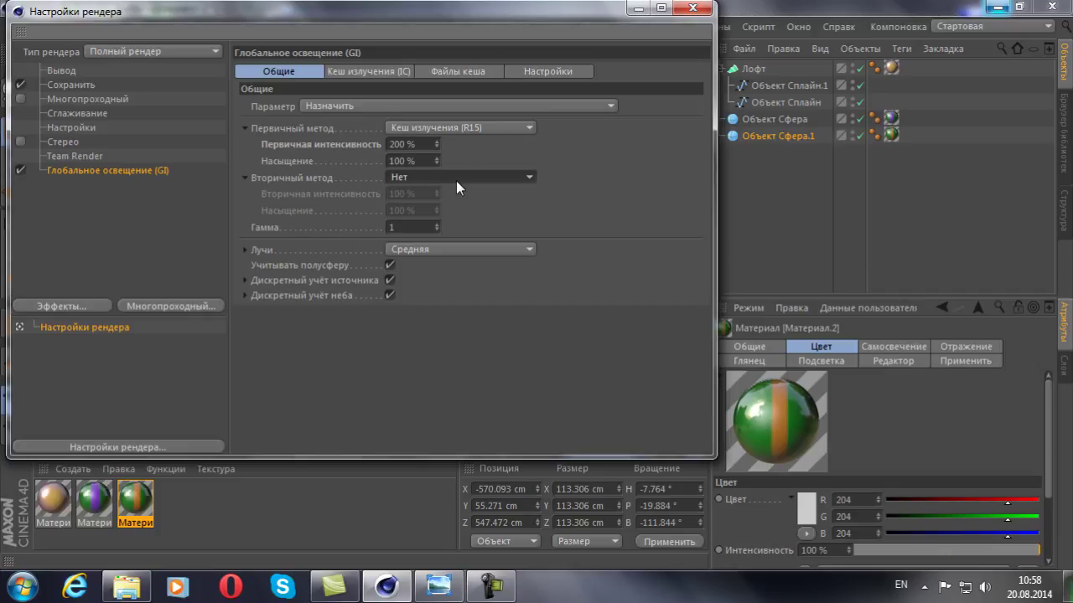
pyautogui.click(456, 129)
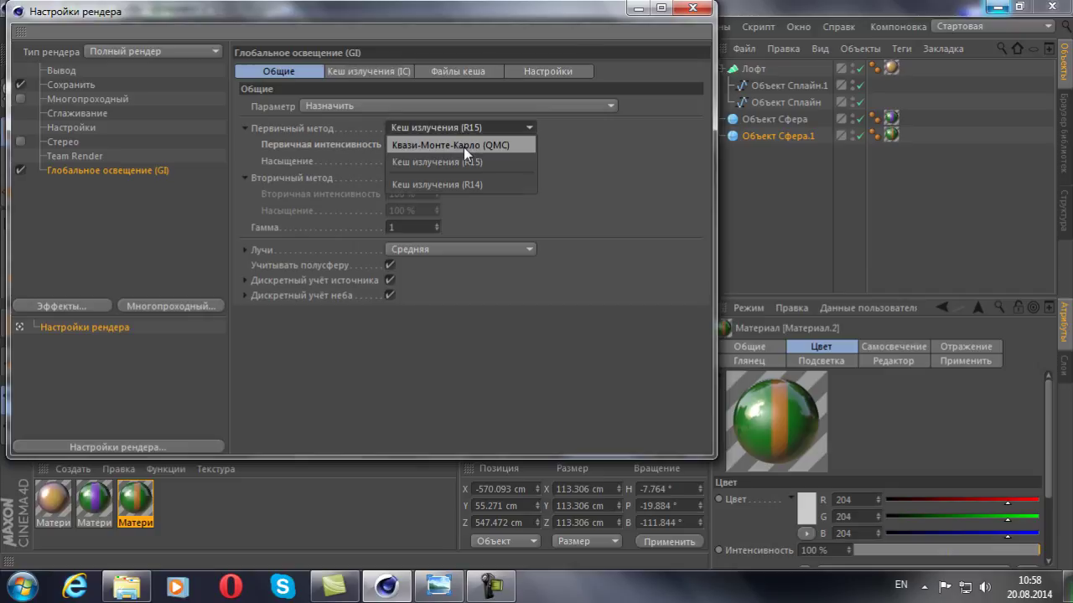
pyautogui.click(463, 145)
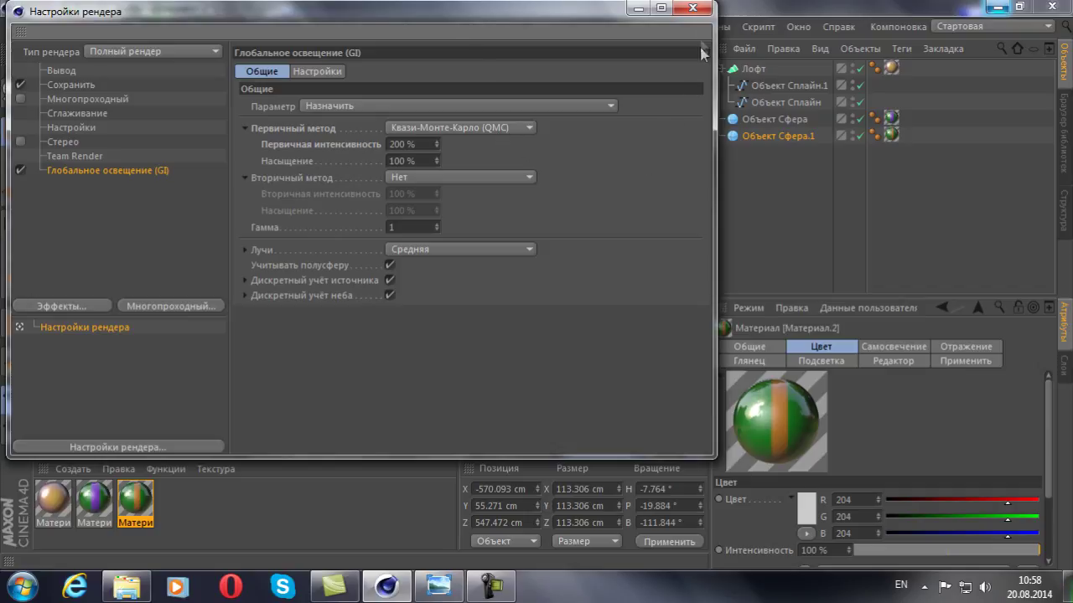
pyautogui.click(693, 9)
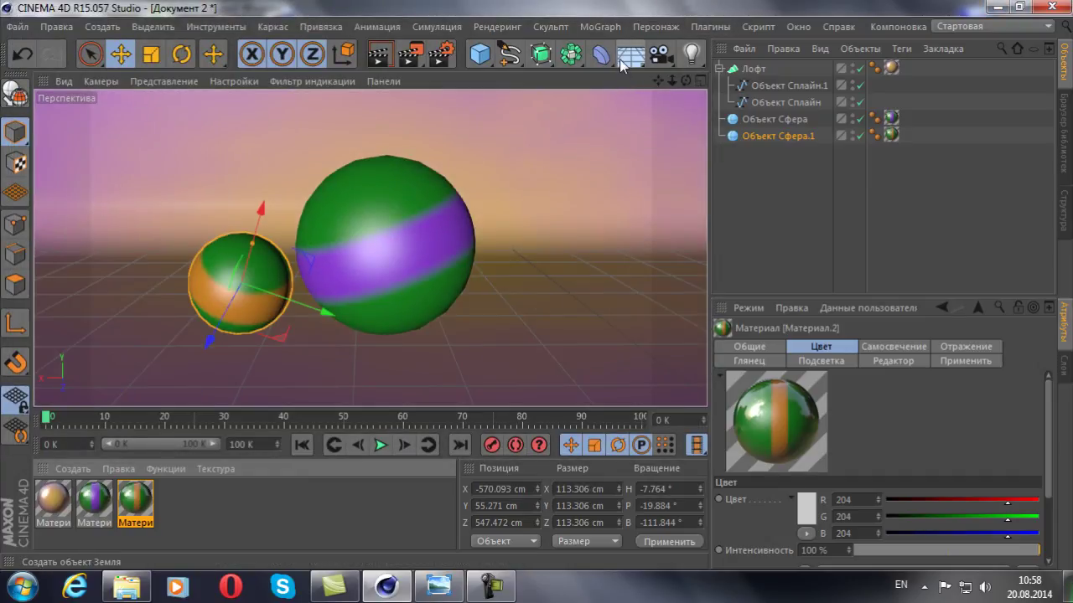
# Add a Sky object, then try a Physical Sky set to 13:59 and delete it
pyautogui.click(629, 58)
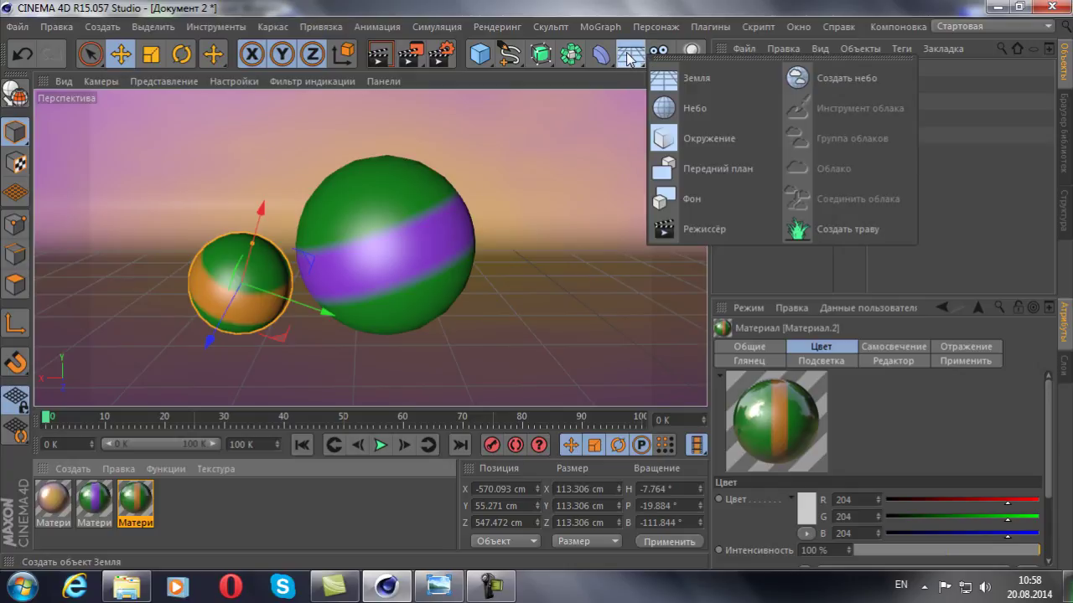
pyautogui.click(696, 110)
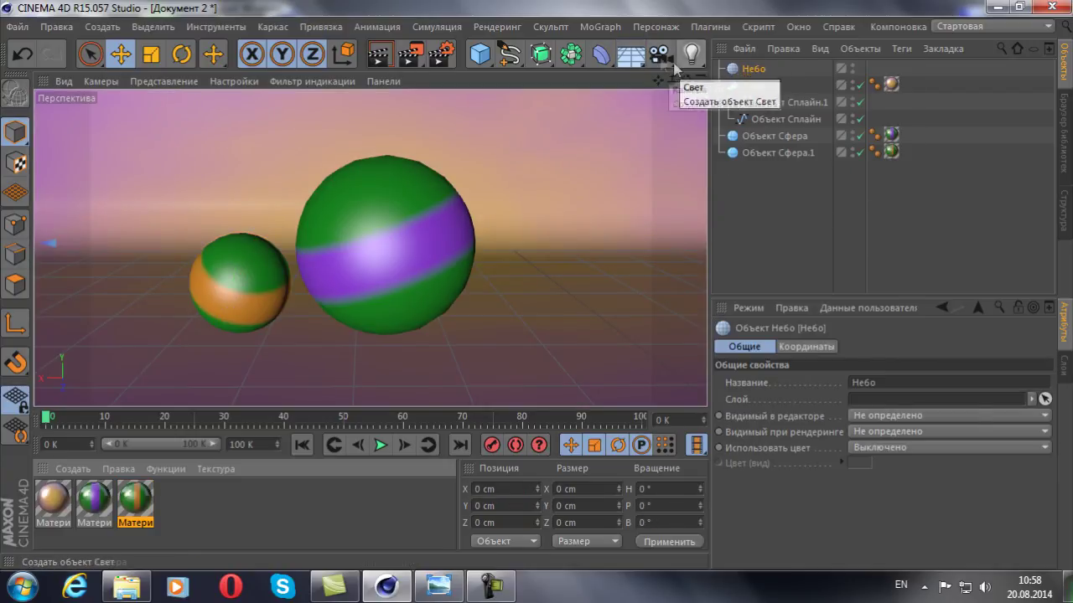
pyautogui.moveTo(701, 63); pyautogui.dragTo(834, 85)
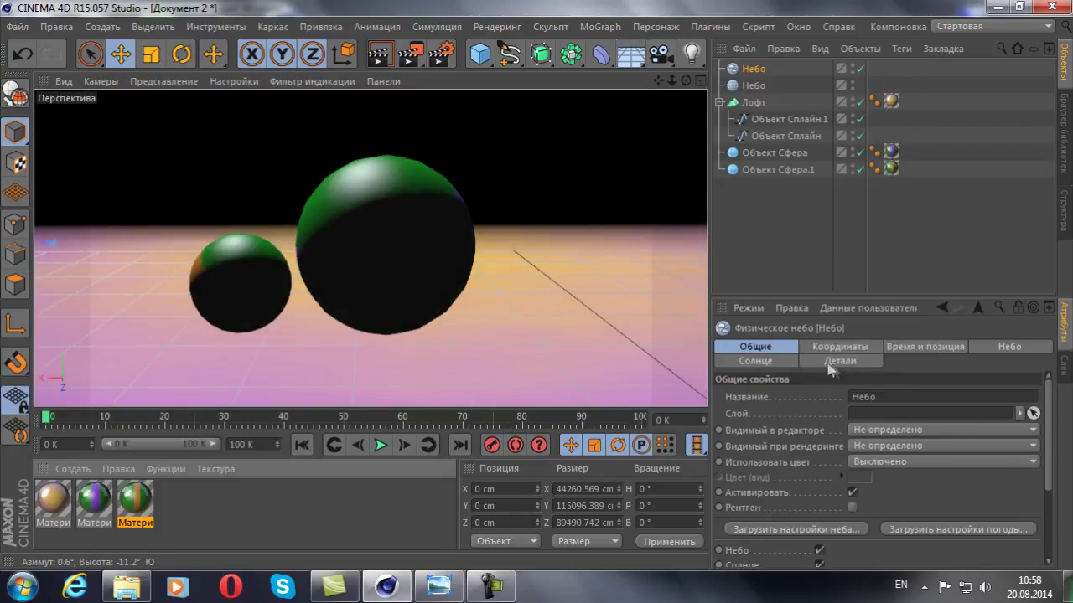
pyautogui.click(925, 346)
pyautogui.moveTo(962, 432); pyautogui.dragTo(974, 442)
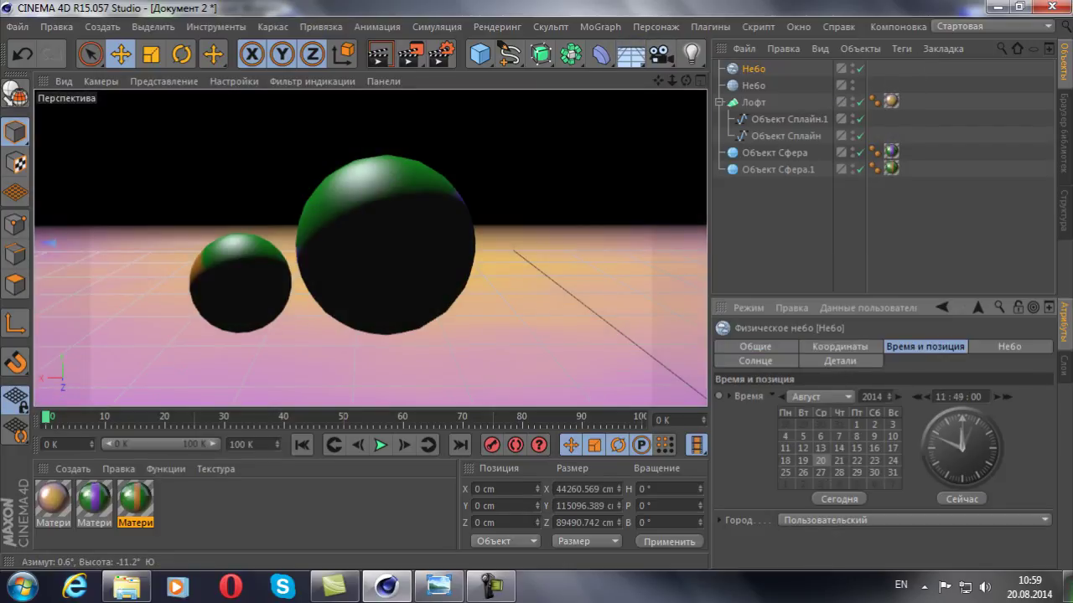
pyautogui.click(756, 84)
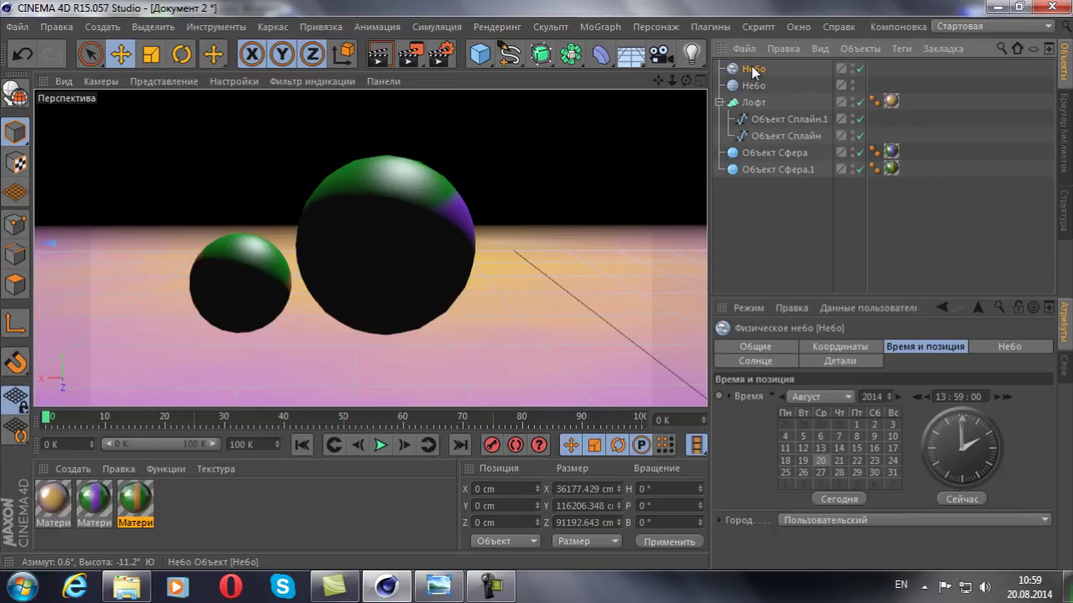
pyautogui.press('Delete')
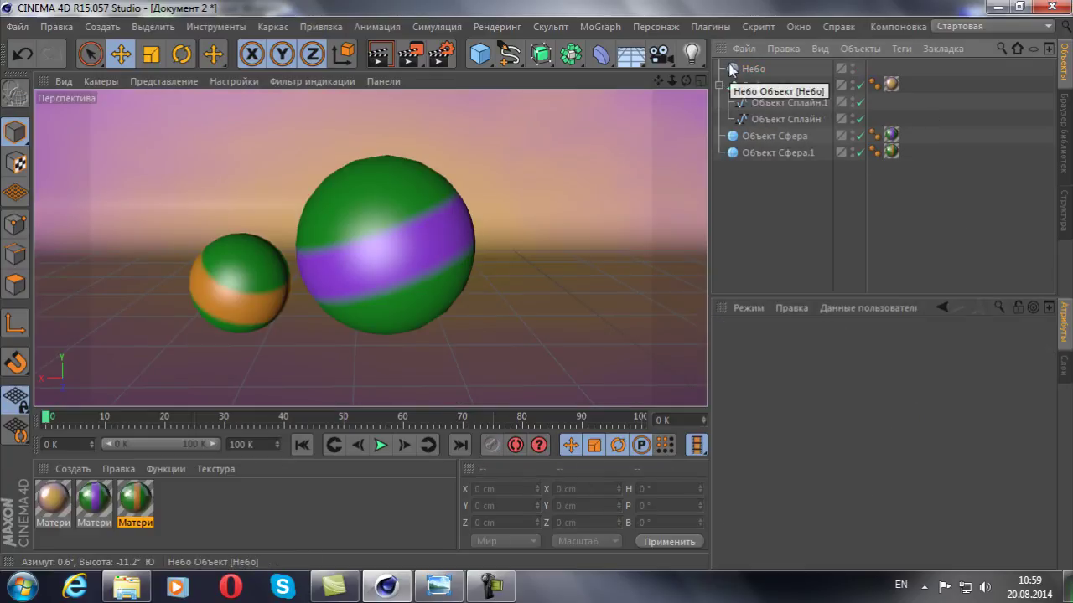
# Select the remaining sky and bring up the Content Browser in the side panel
pyautogui.click(752, 69)
pyautogui.click(1066, 134)
pyautogui.click(1067, 220)
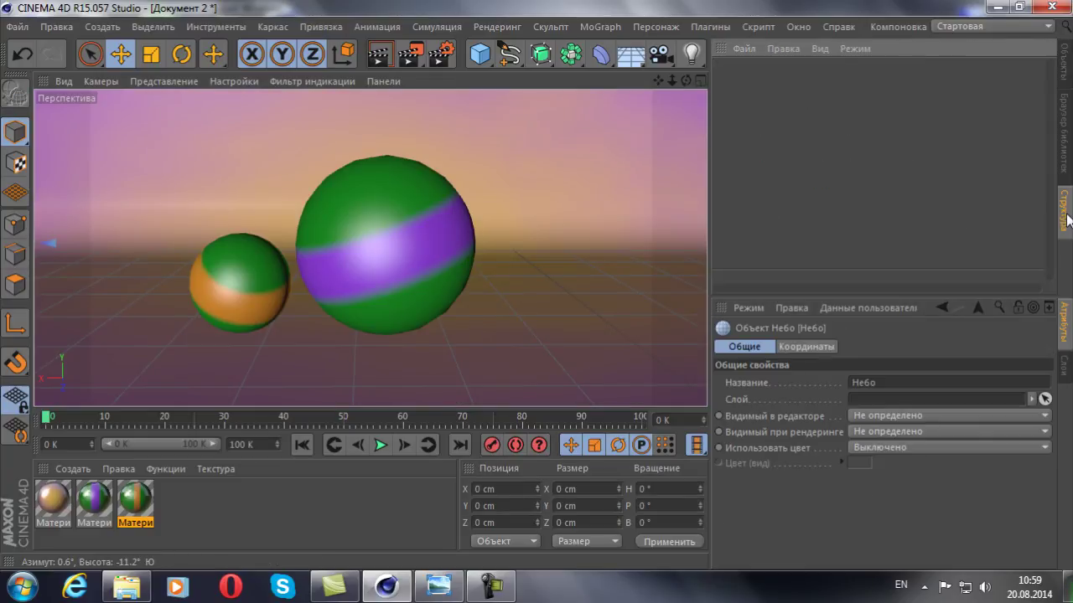
pyautogui.click(1069, 140)
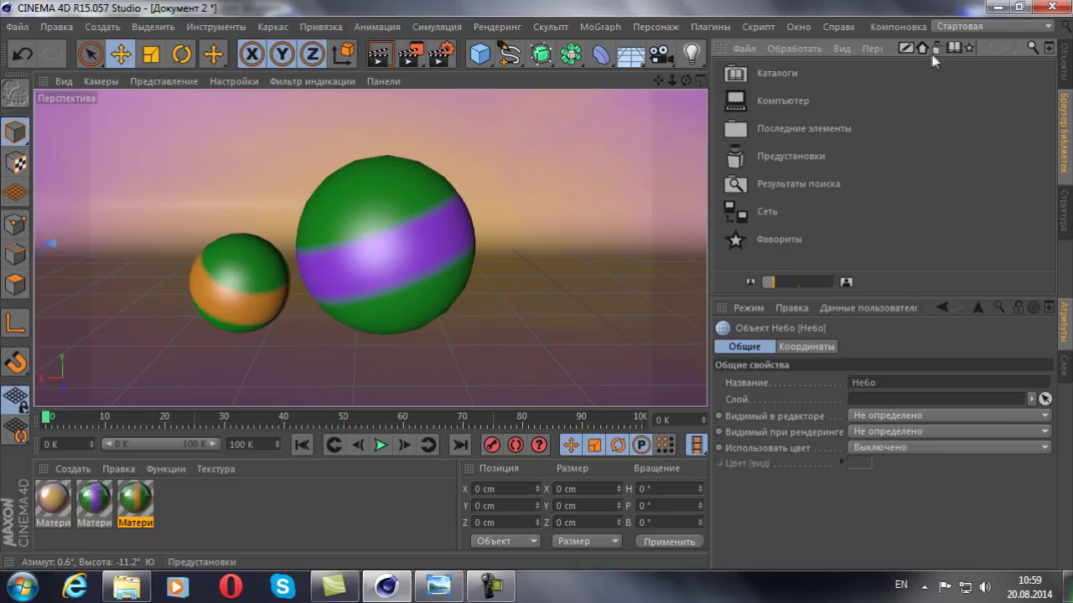
pyautogui.click(981, 26)
pyautogui.click(982, 25)
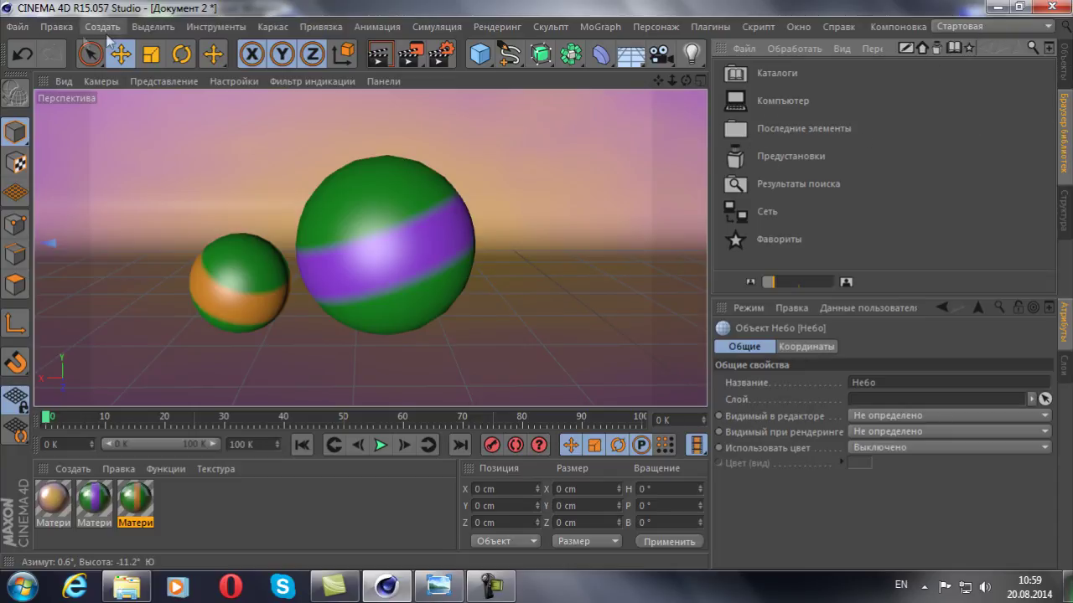
pyautogui.click(17, 26)
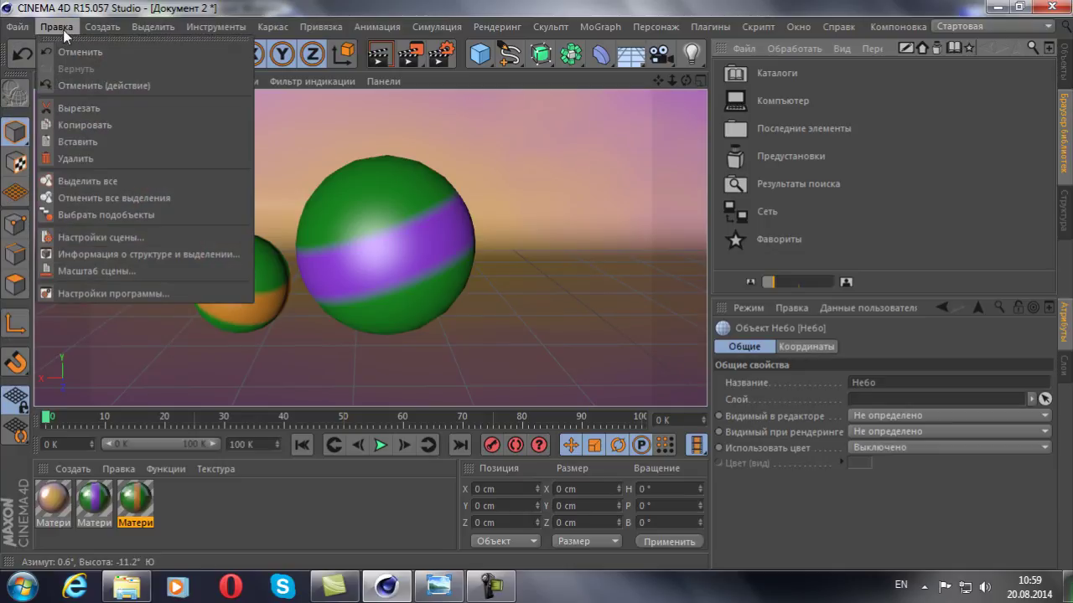
pyautogui.press('Escape')
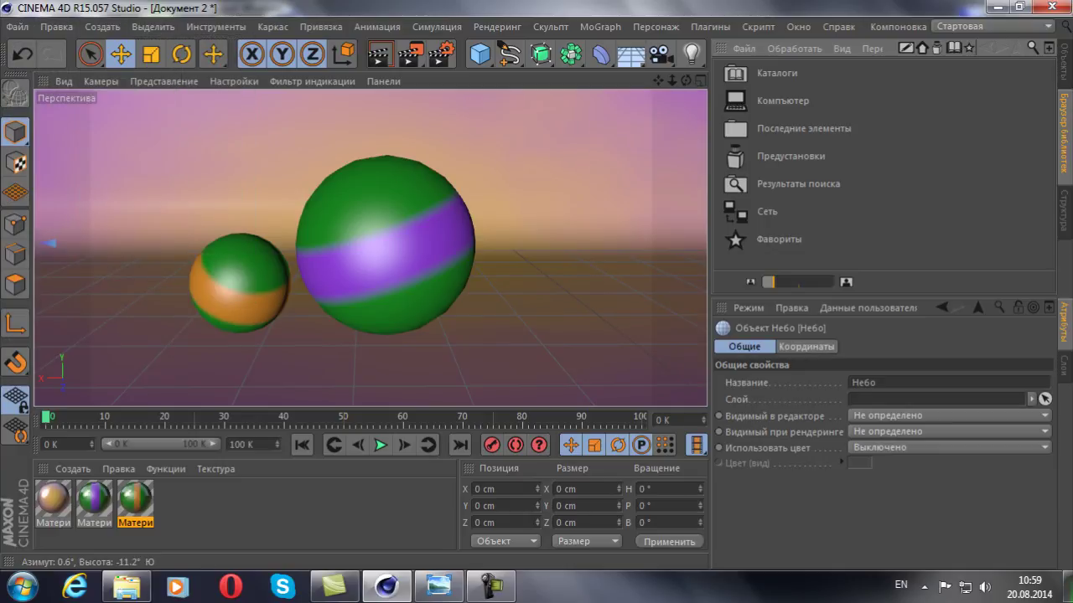
# Browse the content library to Presets > Studio > Render > tex
pyautogui.doubleClick(794, 151)
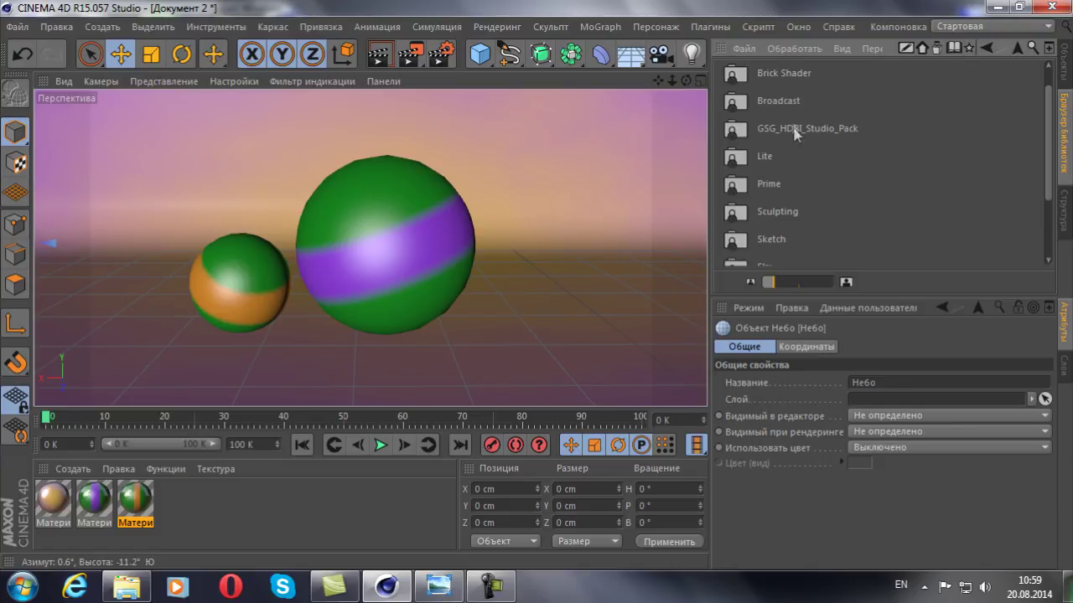
pyautogui.scroll(-3, 788, 230)
pyautogui.click(777, 207)
pyautogui.doubleClick(776, 204)
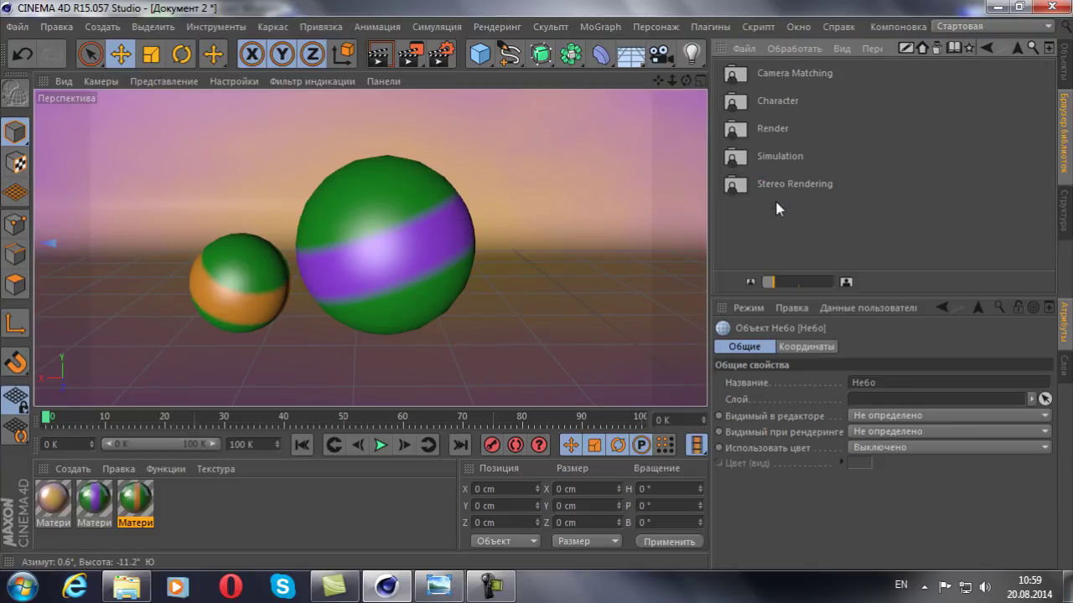
pyautogui.doubleClick(767, 136)
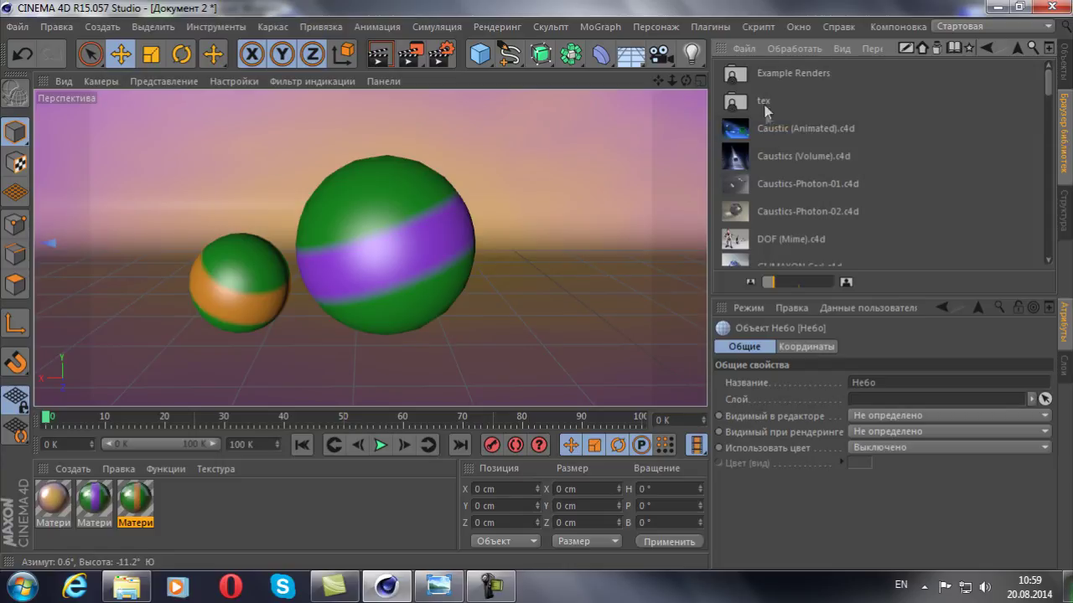
pyautogui.doubleClick(761, 102)
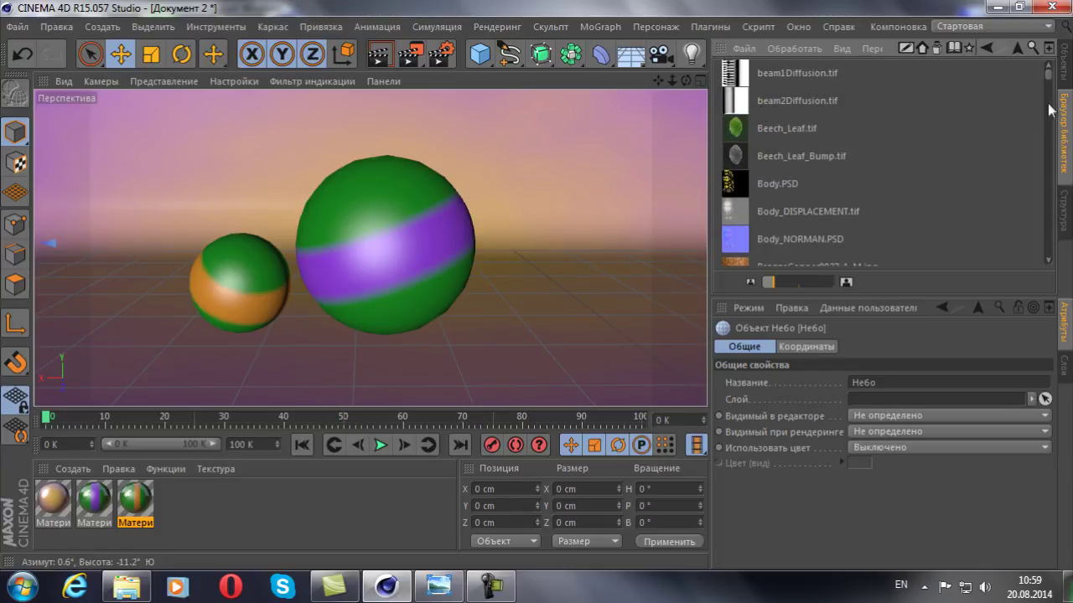
# Look through the tex textures and create a new empty material
pyautogui.scroll(-5, 826, 183)
pyautogui.scroll(-5, 821, 189)
pyautogui.scroll(-5, 814, 197)
pyautogui.scroll(-3, 814, 197)
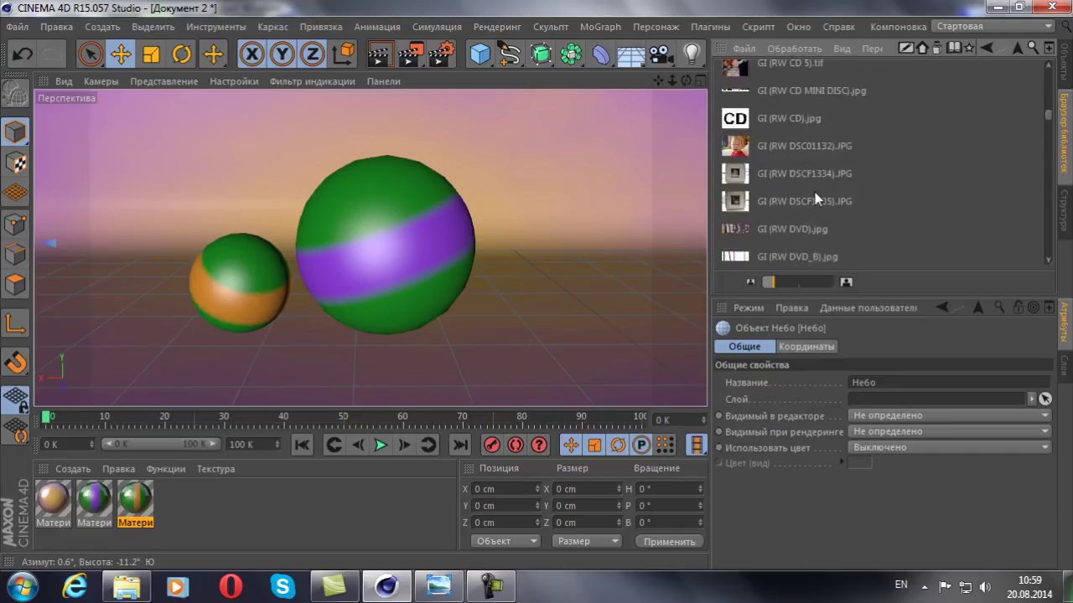
pyautogui.scroll(-3, 815, 197)
pyautogui.scroll(-3, 779, 202)
pyautogui.scroll(-2, 745, 206)
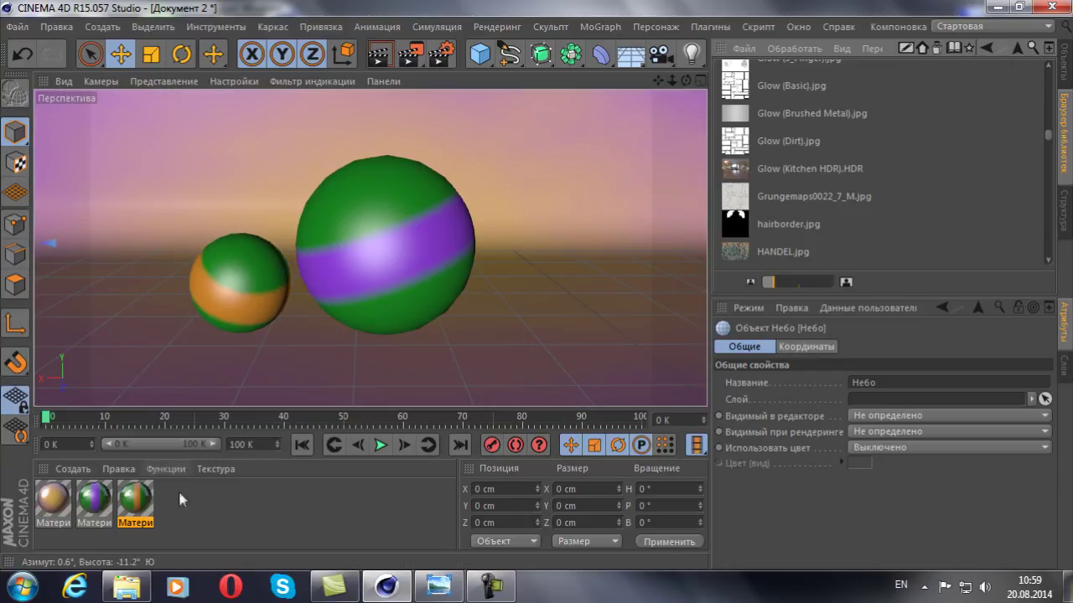
pyautogui.doubleClick(178, 495)
# Load newhdri_011.jpg as Материал.3's colour texture
pyautogui.doubleClick(56, 496)
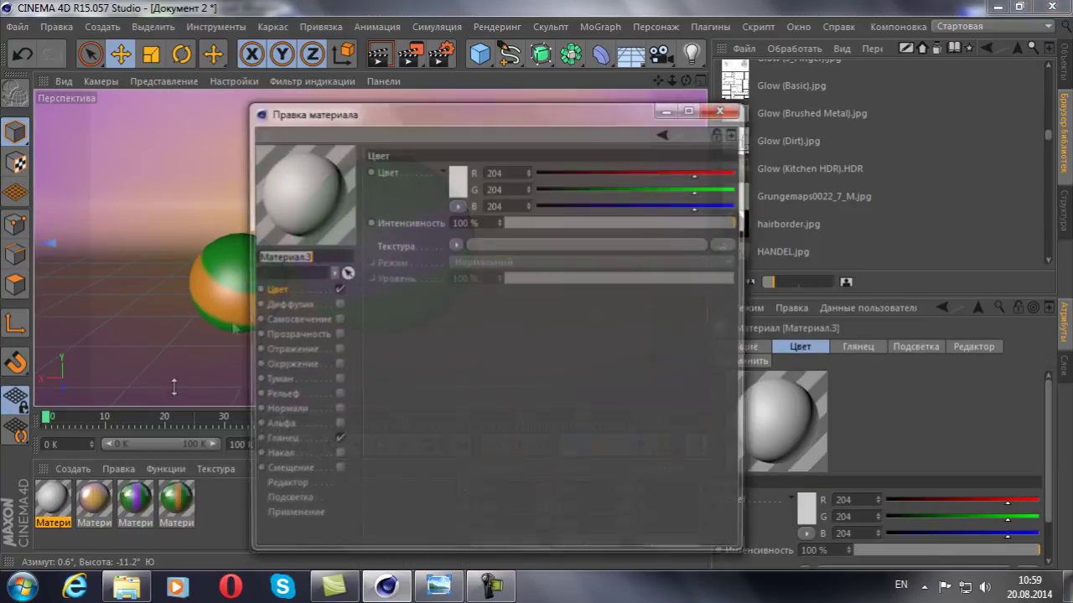
pyautogui.moveTo(465, 120); pyautogui.dragTo(255, 96)
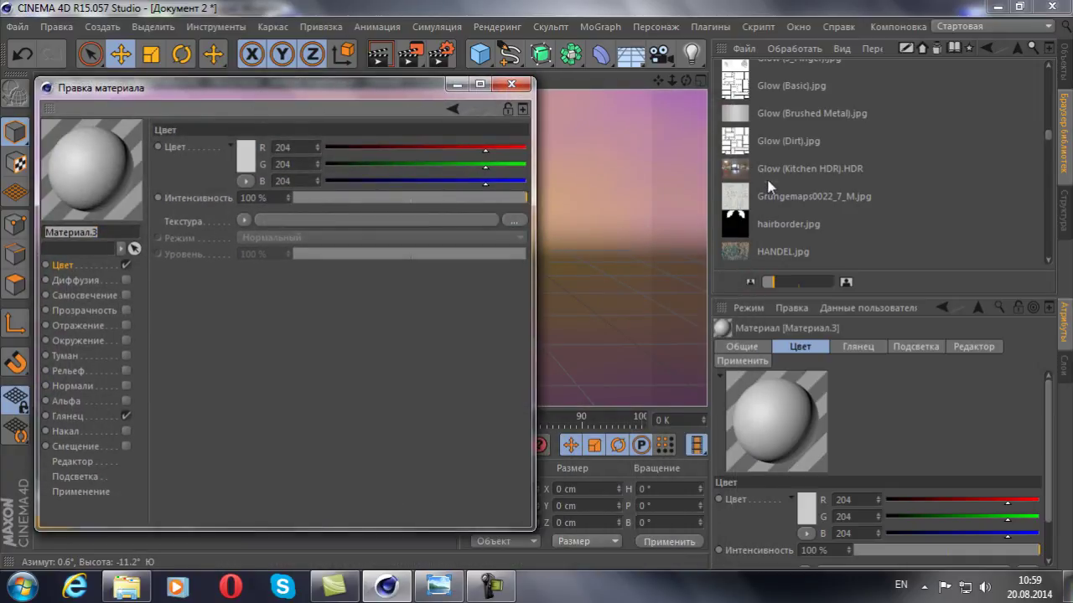
pyautogui.scroll(-5, 751, 195)
pyautogui.scroll(-2, 752, 200)
pyautogui.scroll(-2, 751, 201)
pyautogui.scroll(-2, 752, 200)
pyautogui.scroll(-2, 752, 201)
pyautogui.scroll(-2, 752, 205)
pyautogui.scroll(-2, 752, 205)
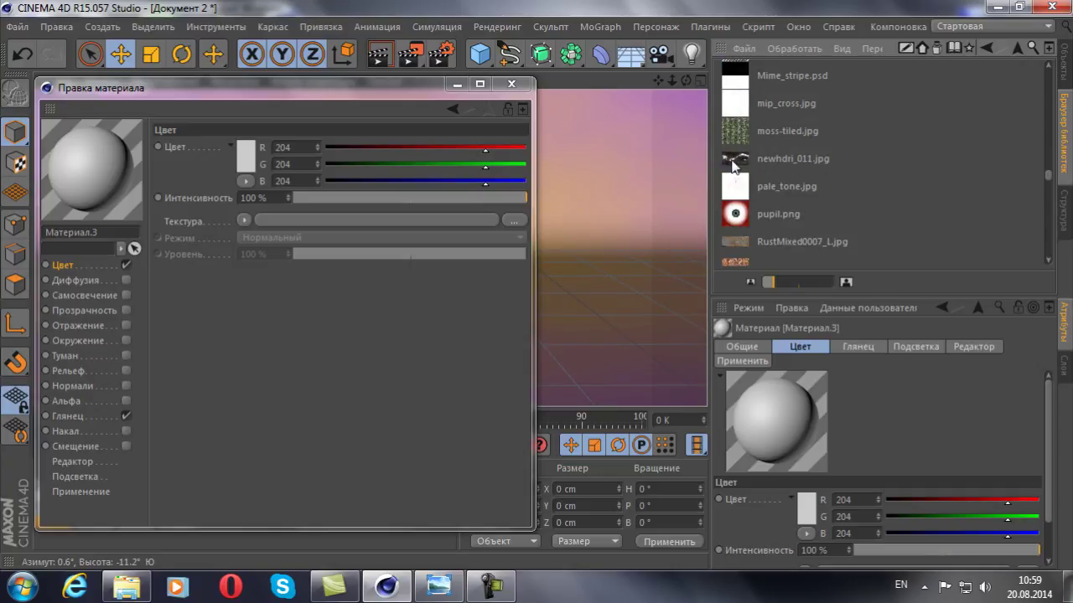
pyautogui.click(732, 160)
pyautogui.moveTo(732, 163)
pyautogui.mouseDown()
pyautogui.moveTo(601, 164)
pyautogui.moveTo(275, 223)
pyautogui.mouseUp()
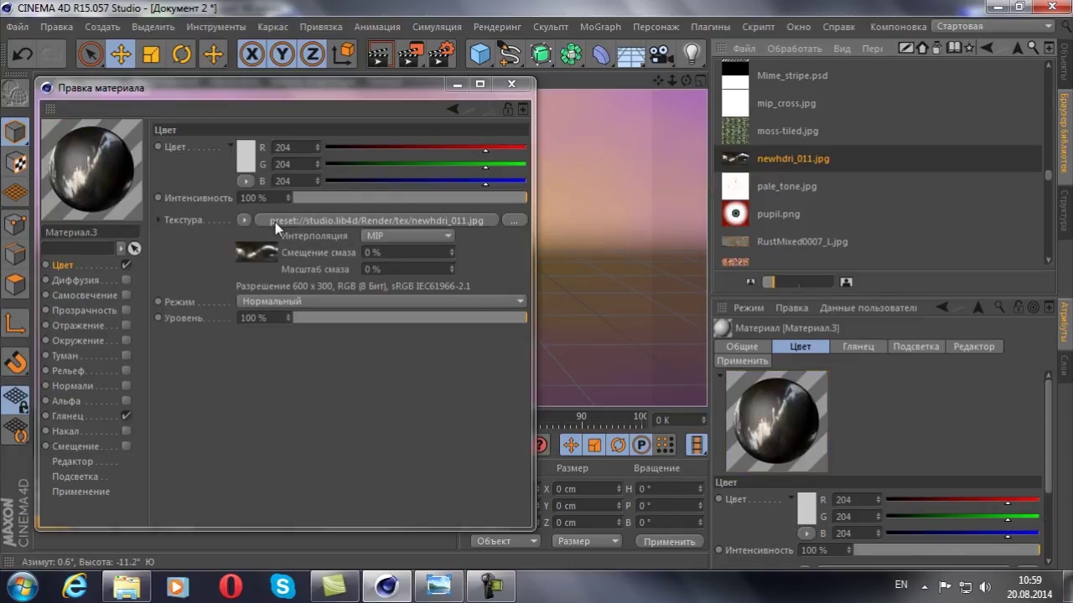
# Replace the colour texture with HDR025.hdr and uncheck the material's Глянец channel
pyautogui.scroll(-2, 802, 197)
pyautogui.scroll(-3, 784, 188)
pyautogui.scroll(-3, 775, 186)
pyautogui.scroll(-3, 775, 186)
pyautogui.scroll(-2, 775, 186)
pyautogui.scroll(-3, 775, 186)
pyautogui.scroll(-3, 775, 188)
pyautogui.scroll(-3, 773, 184)
pyautogui.scroll(-3, 771, 179)
pyautogui.scroll(-3, 779, 189)
pyautogui.scroll(-3, 805, 201)
pyautogui.scroll(-3, 800, 208)
pyautogui.scroll(-3, 788, 208)
pyautogui.scroll(-3, 779, 207)
pyautogui.scroll(-3, 769, 208)
pyautogui.scroll(-3, 768, 208)
pyautogui.scroll(4, 755, 218)
pyautogui.scroll(-2, 746, 226)
pyautogui.scroll(-3, 732, 241)
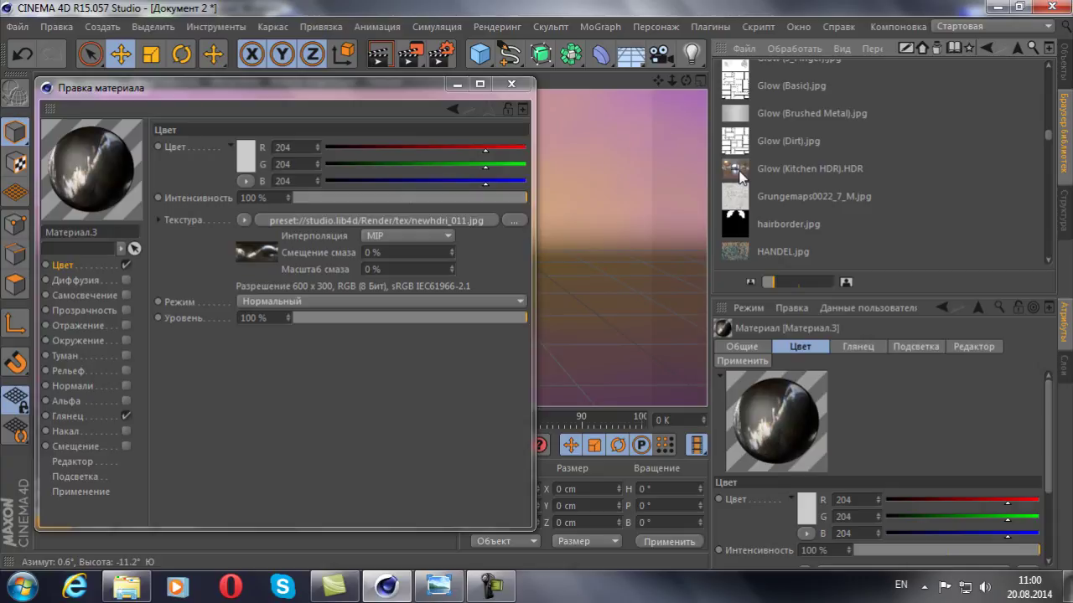
pyautogui.scroll(2, 743, 178)
pyautogui.scroll(3, 745, 176)
pyautogui.scroll(3, 743, 176)
pyautogui.scroll(3, 743, 176)
pyautogui.scroll(-3, 742, 176)
pyautogui.scroll(-2, 742, 178)
pyautogui.scroll(-4, 743, 177)
pyautogui.scroll(-2, 741, 176)
pyautogui.moveTo(736, 206); pyautogui.dragTo(270, 230)
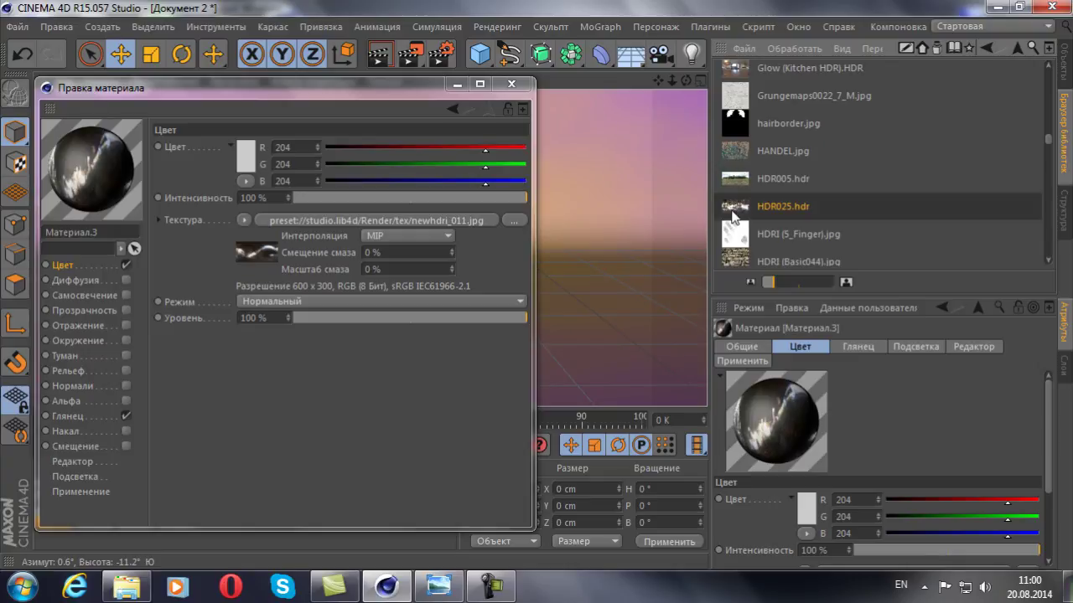
pyautogui.moveTo(270, 228); pyautogui.dragTo(267, 220)
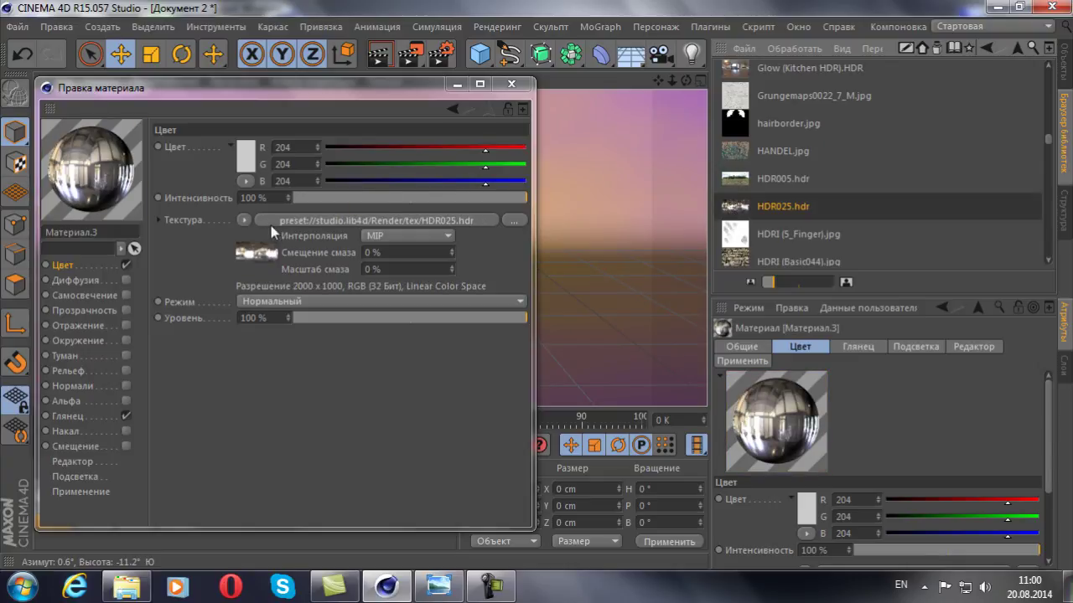
pyautogui.click(126, 416)
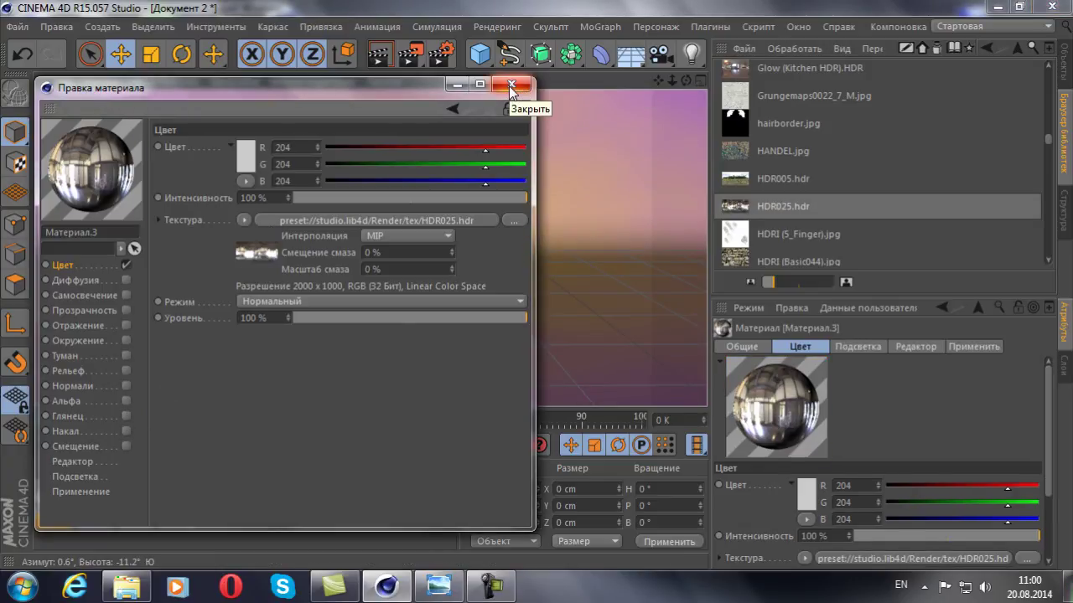
pyautogui.click(510, 85)
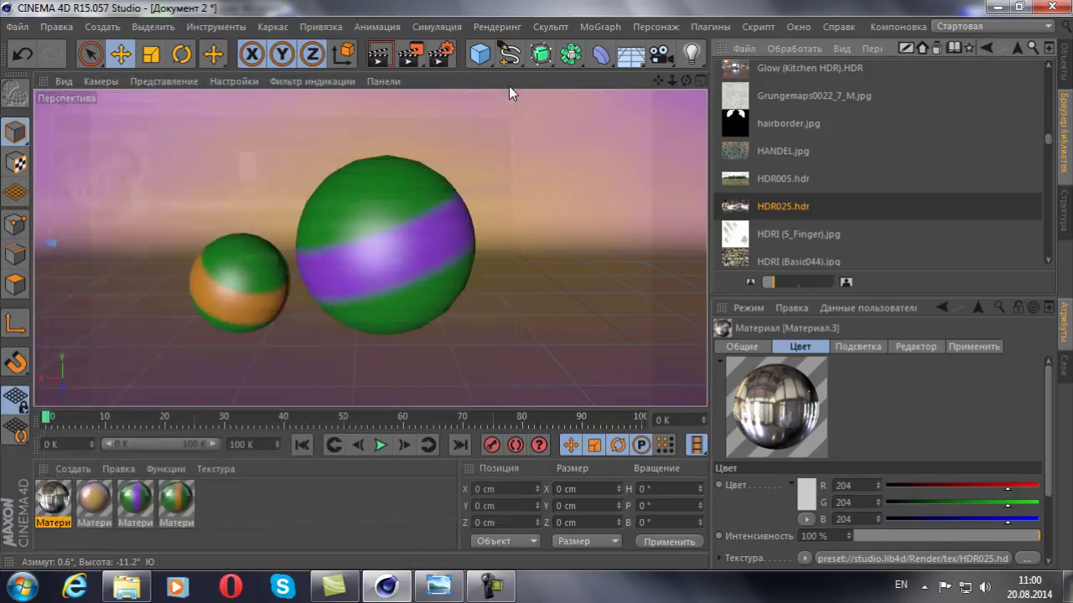
pyautogui.click(1063, 61)
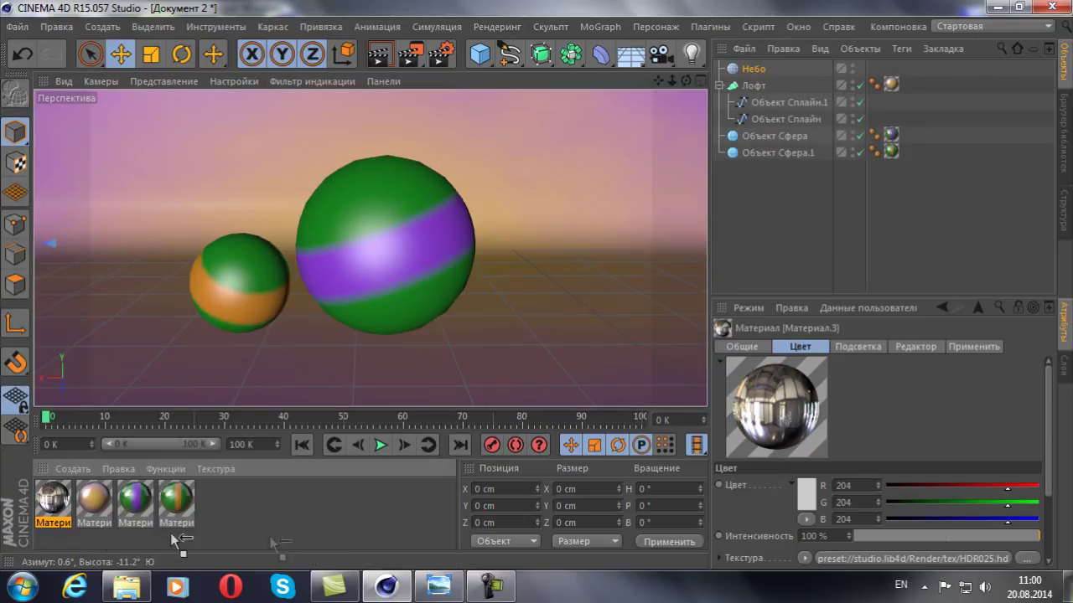
pyautogui.moveTo(40, 506); pyautogui.dragTo(753, 69)
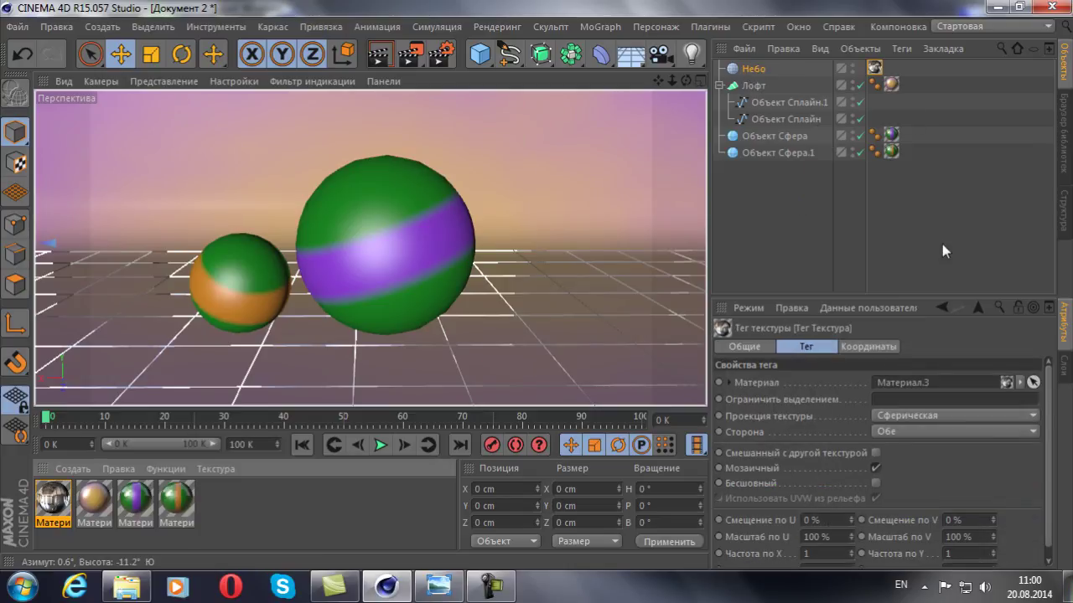
pyautogui.click(376, 447)
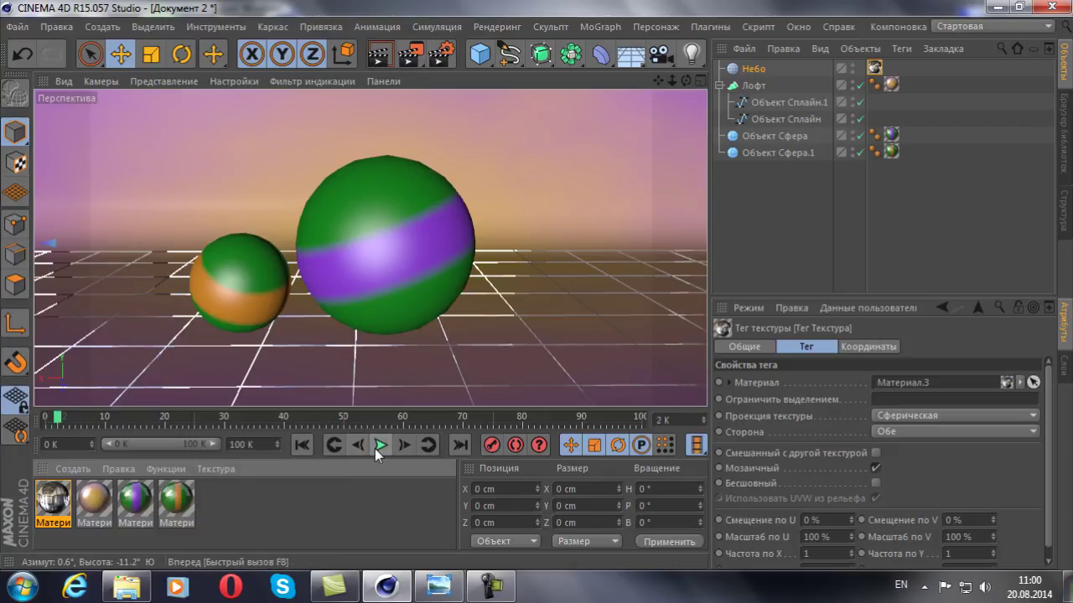
pyautogui.click(382, 447)
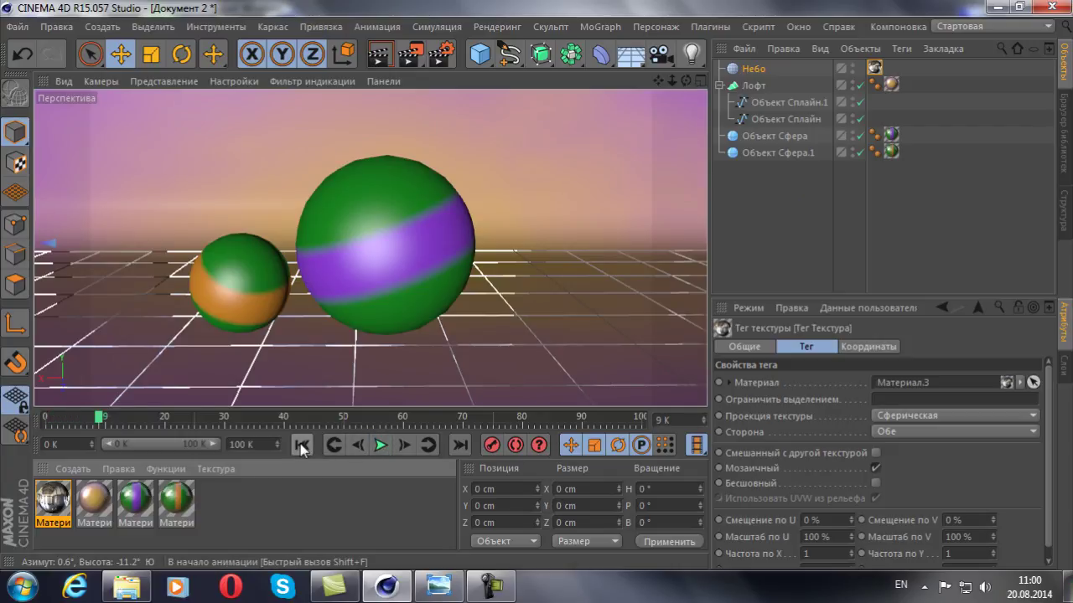
pyautogui.click(301, 445)
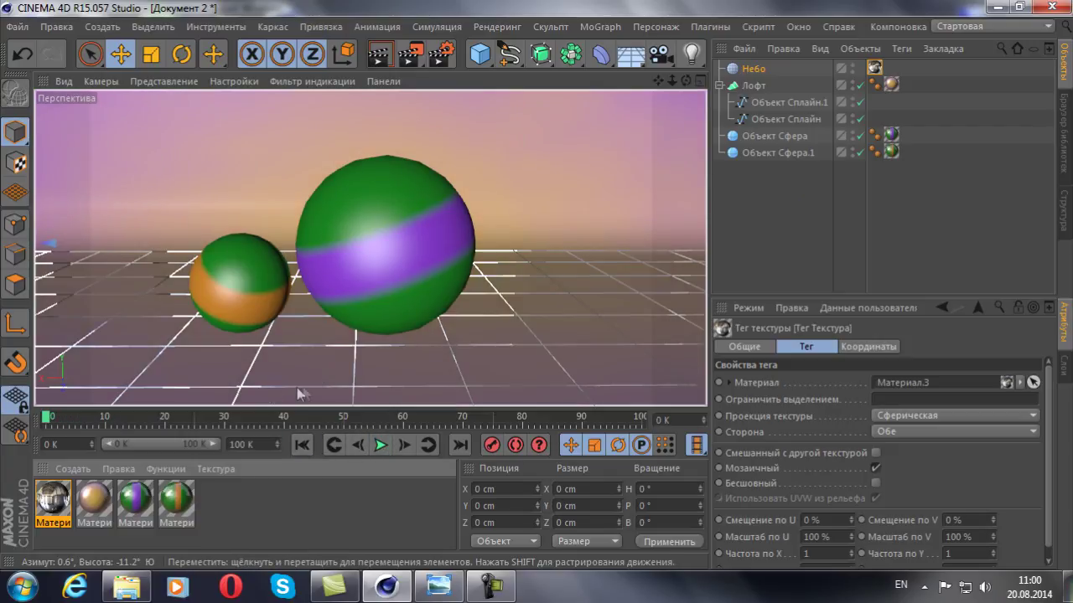
pyautogui.click(381, 57)
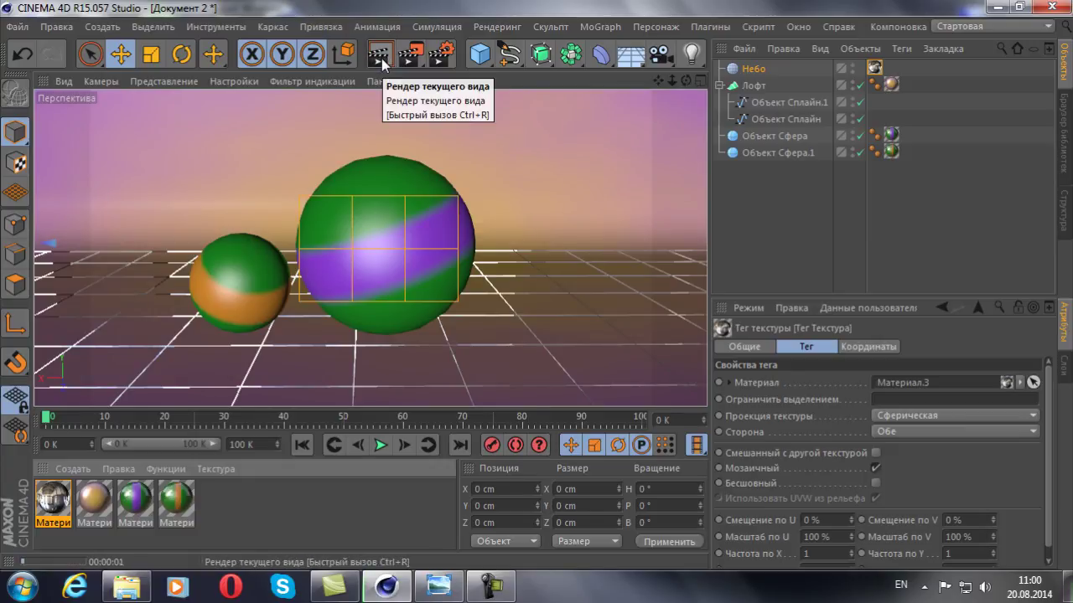
pyautogui.click(933, 209)
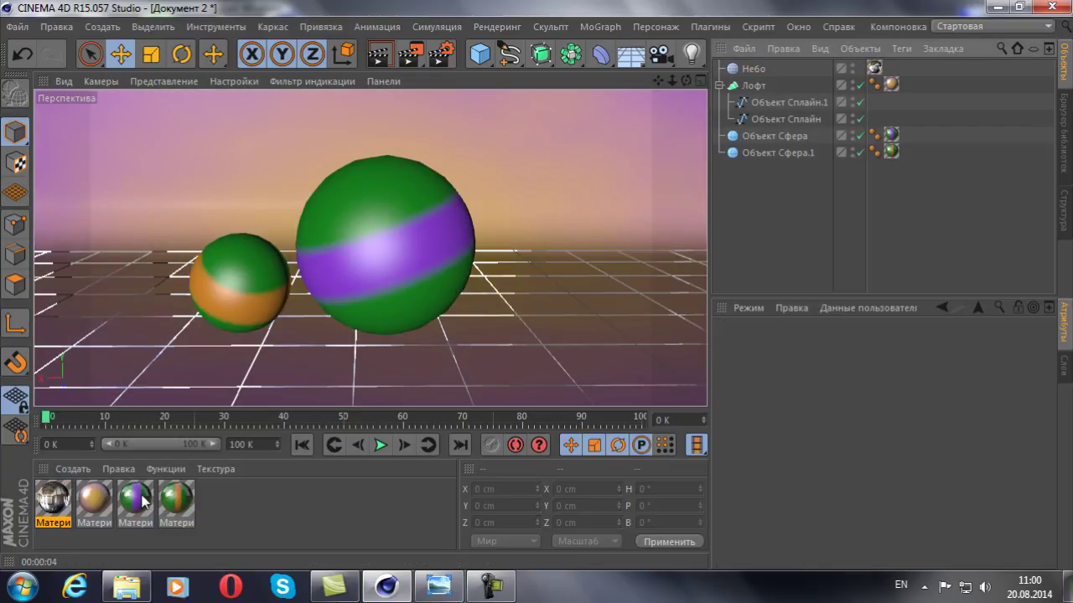
# Compare the striped materials and set the green-purple material's colour intensity to 72%
pyautogui.doubleClick(136, 499)
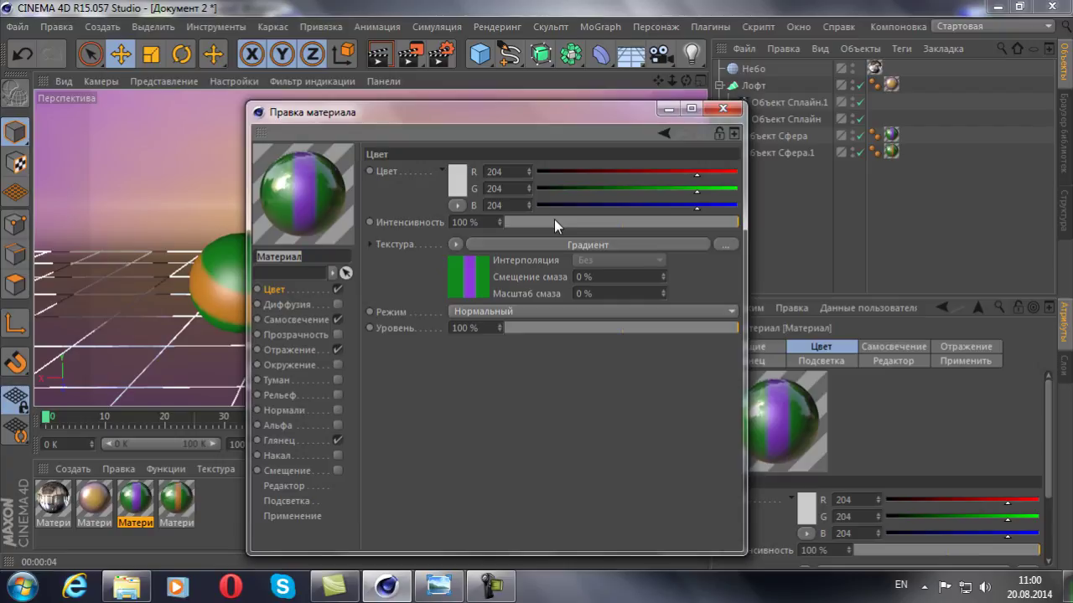
pyautogui.press('Return')
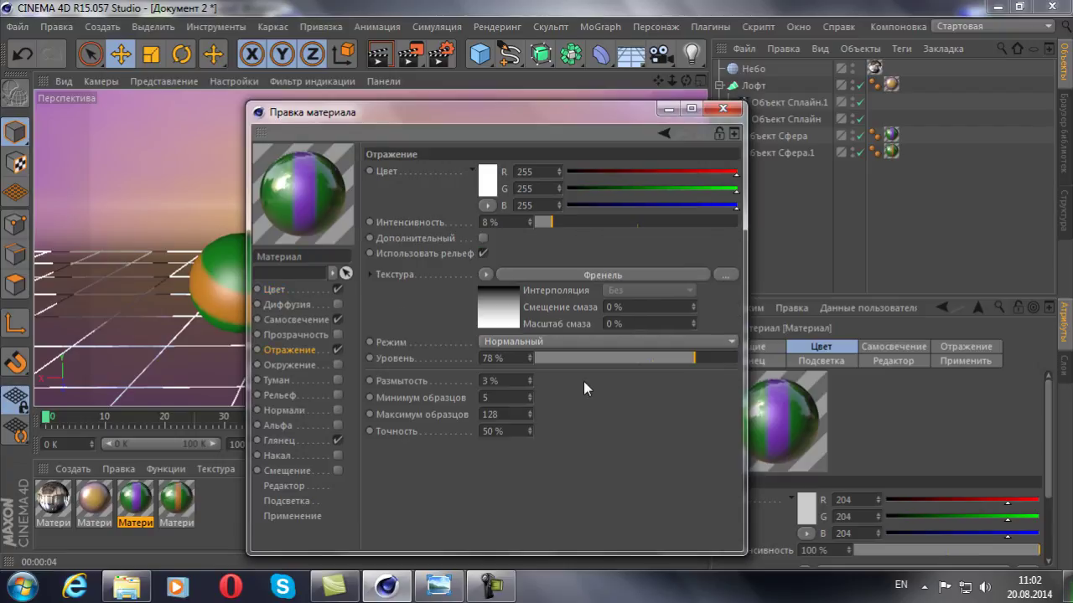
pyautogui.click(176, 503)
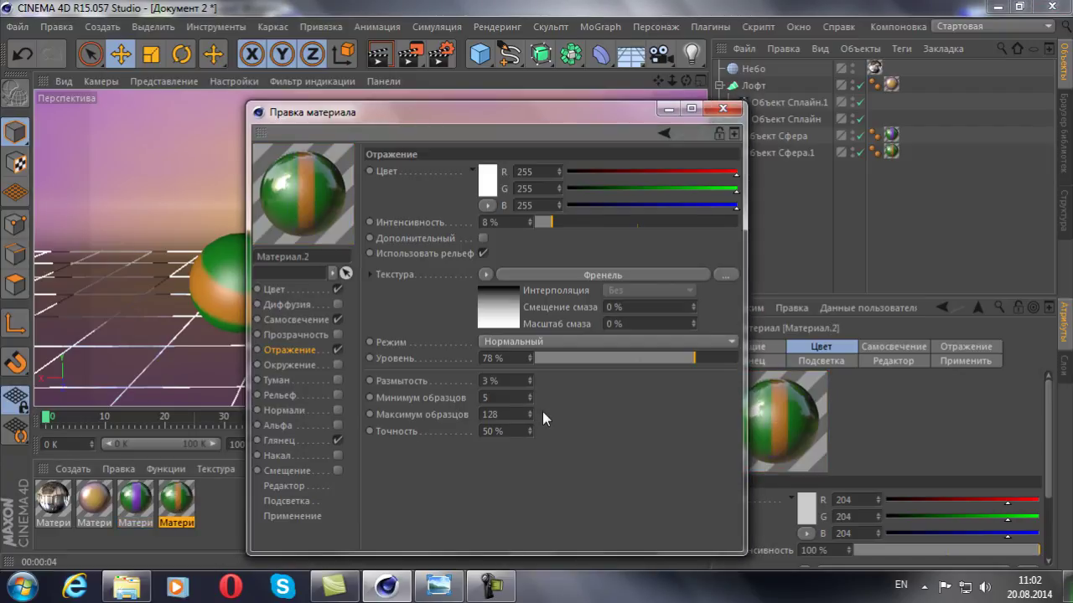
pyautogui.click(129, 498)
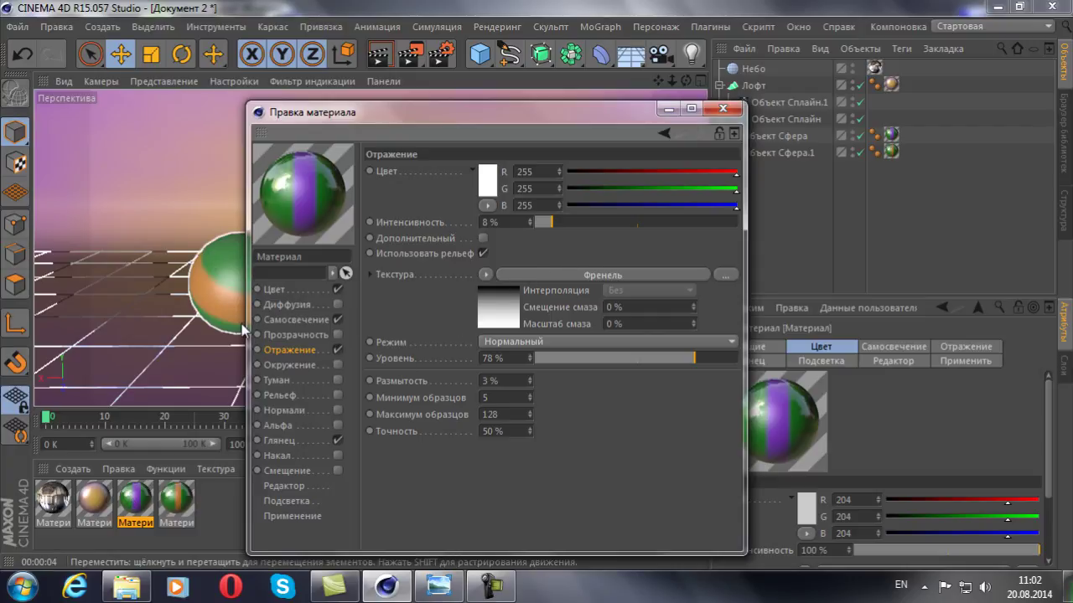
pyautogui.click(271, 290)
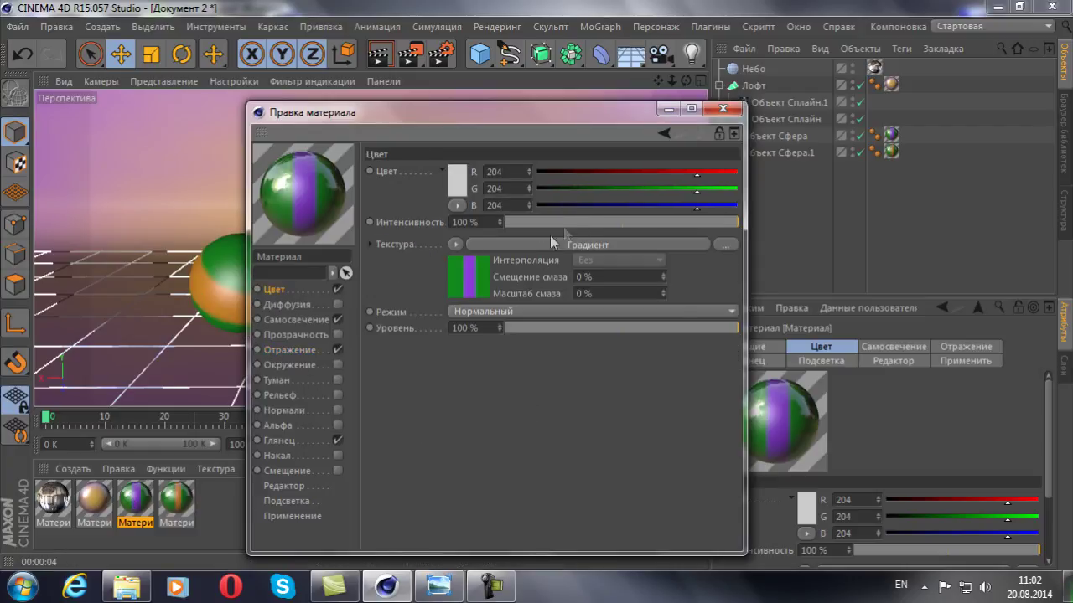
pyautogui.moveTo(694, 223); pyautogui.dragTo(728, 225)
pyautogui.moveTo(663, 341)
pyautogui.mouseDown()
pyautogui.moveTo(644, 331)
pyautogui.moveTo(802, 344)
pyautogui.mouseUp()
pyautogui.moveTo(672, 217)
pyautogui.mouseDown()
pyautogui.moveTo(606, 215)
pyautogui.moveTo(700, 230)
pyautogui.mouseUp()
pyautogui.click(722, 109)
# Set Материал.1's reflection to 26% intensity and 33% level
pyautogui.click(391, 184)
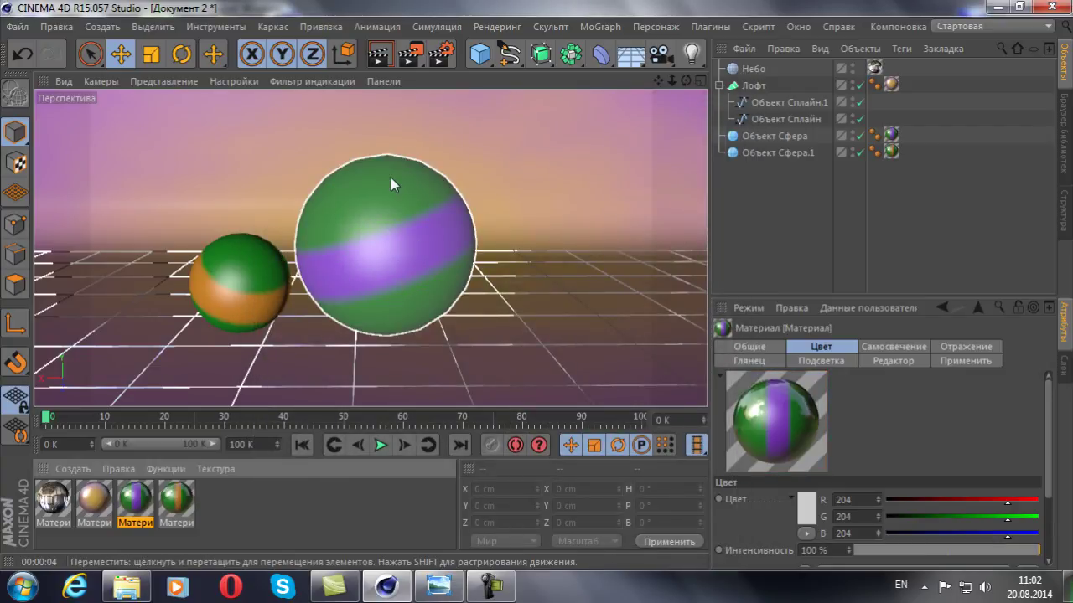
pyautogui.click(379, 54)
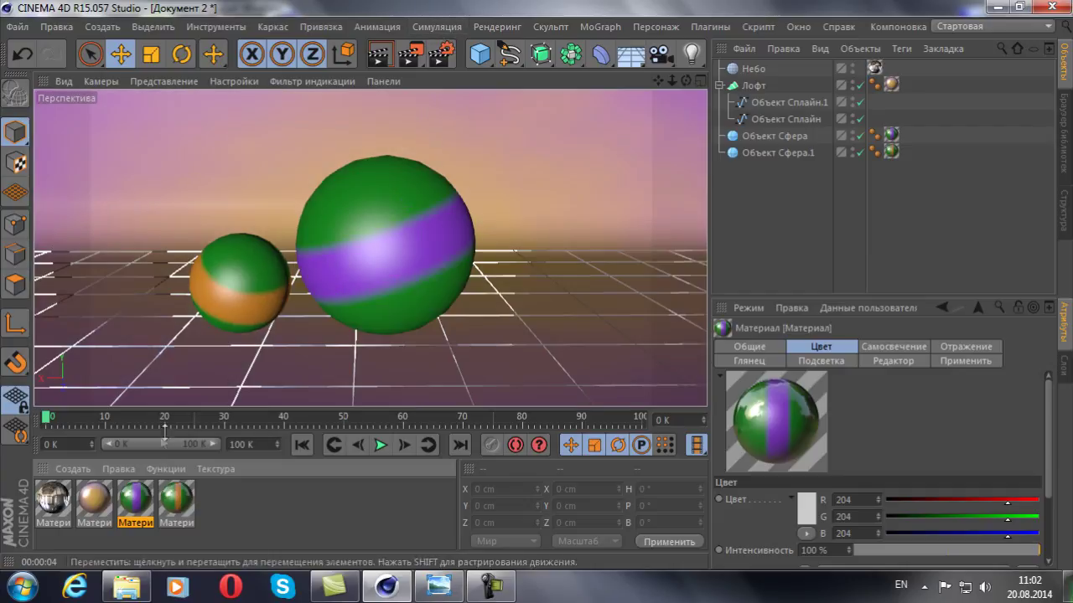
pyautogui.doubleClick(99, 498)
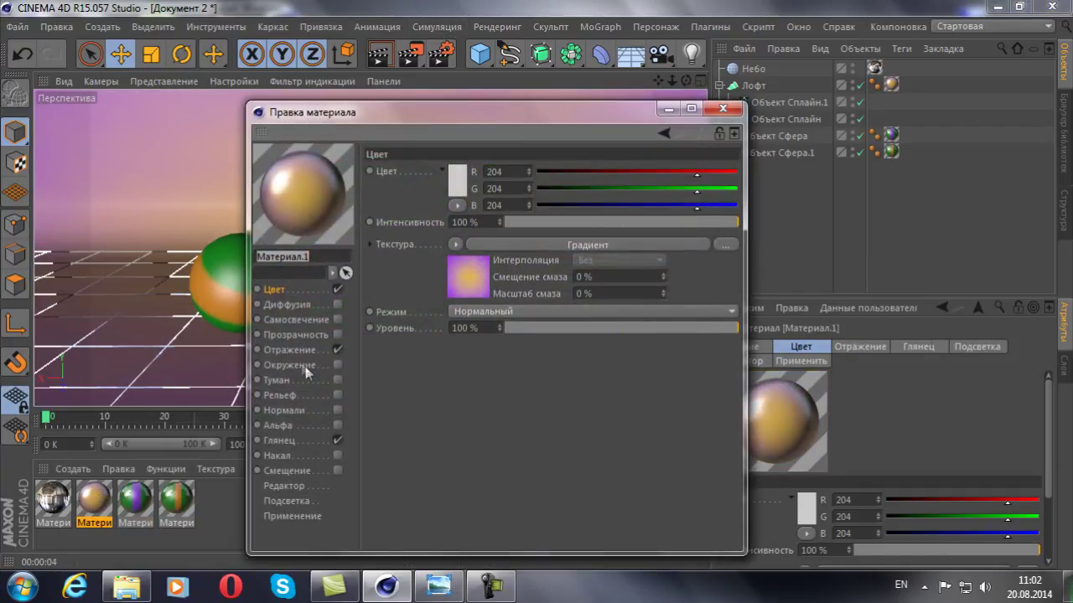
pyautogui.click(289, 350)
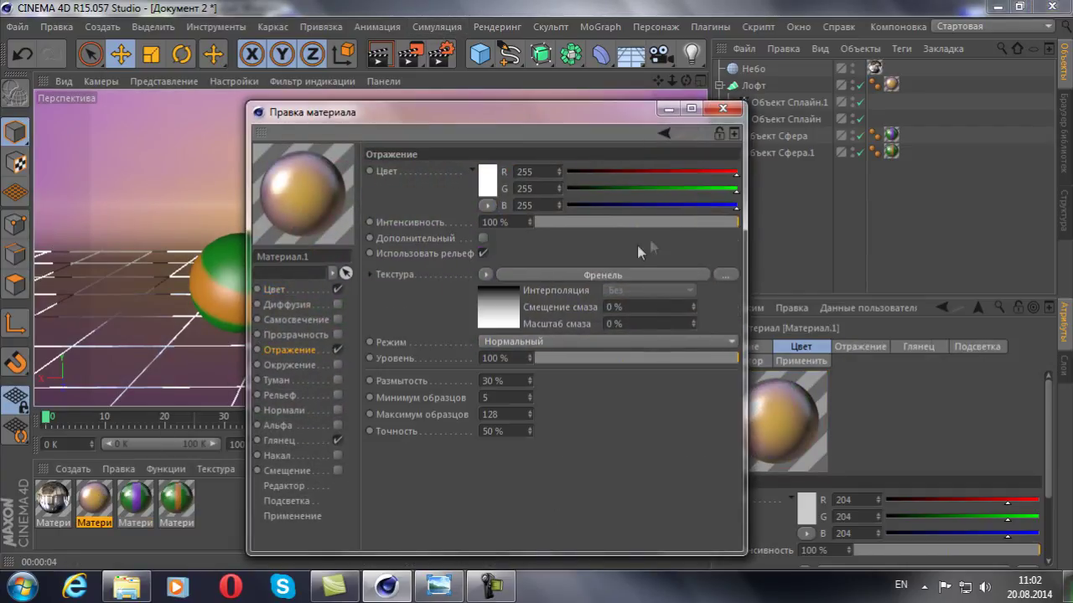
pyautogui.click(581, 222)
pyautogui.moveTo(581, 222); pyautogui.dragTo(589, 222)
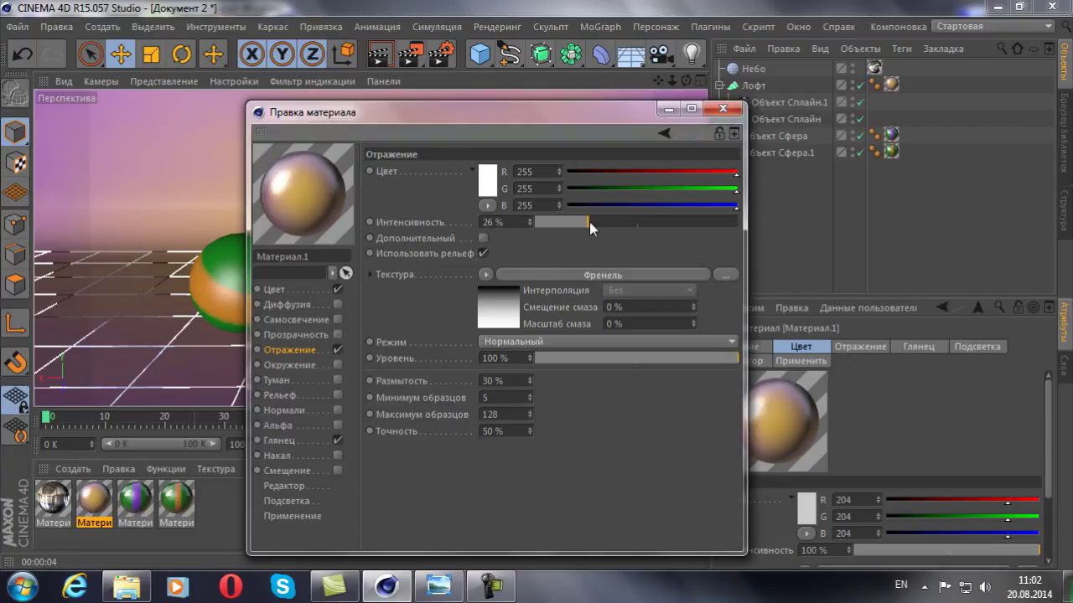
pyautogui.moveTo(614, 358); pyautogui.dragTo(604, 357)
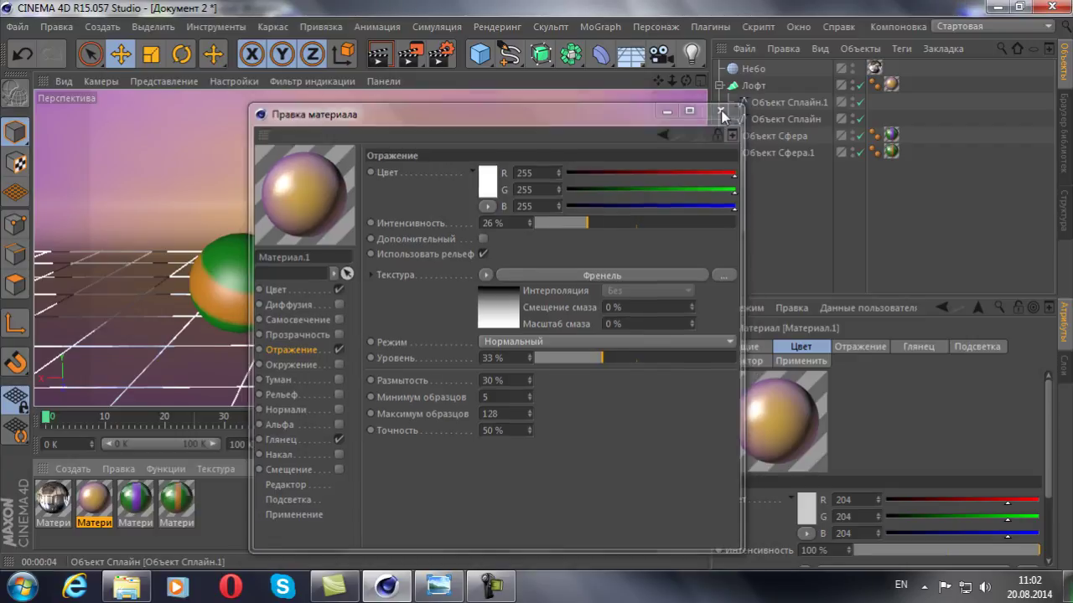
pyautogui.click(723, 109)
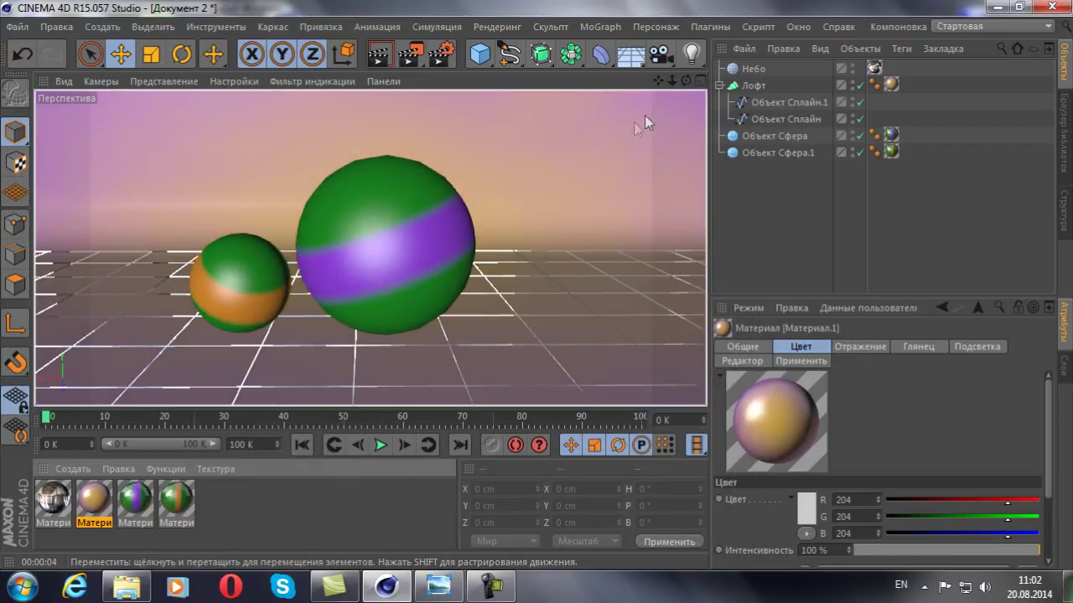
# Render Region over the floor area beneath the large green-purple sphere
pyautogui.press('9')
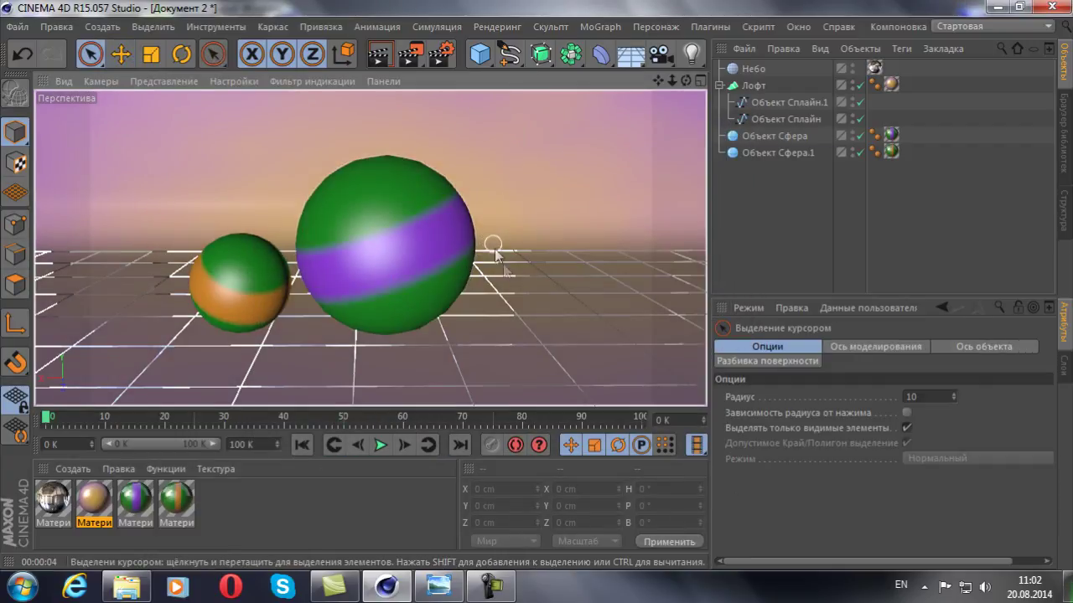
pyautogui.click(117, 59)
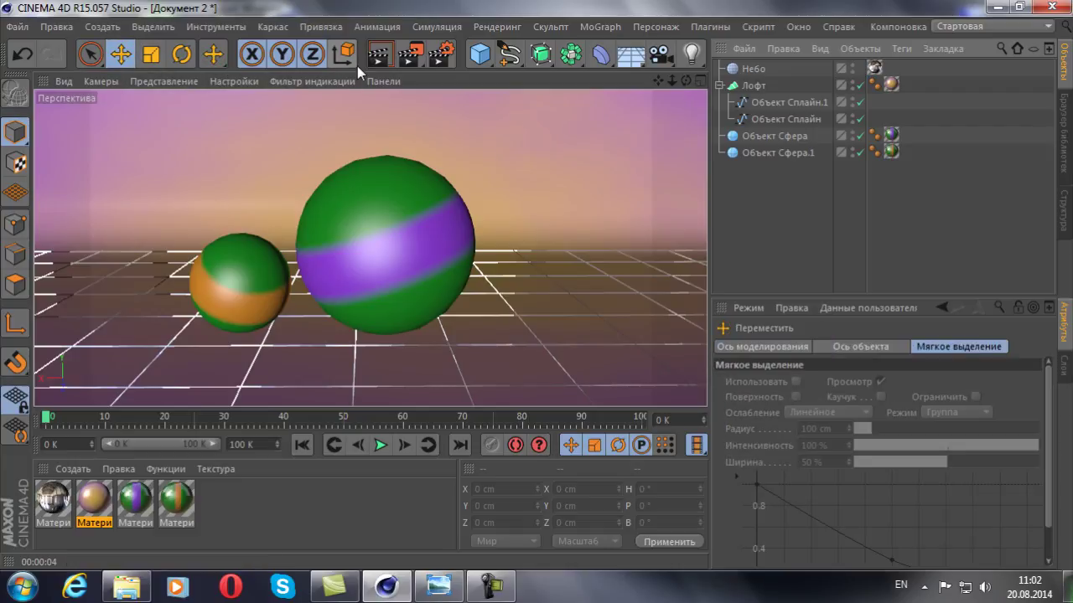
pyautogui.click(411, 54)
pyautogui.click(454, 78)
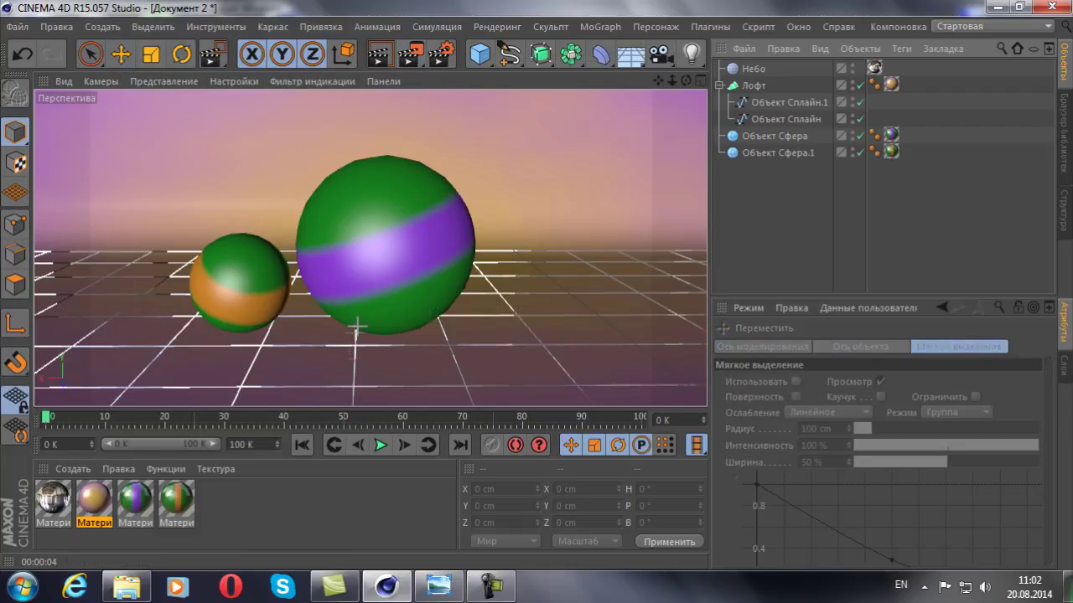
pyautogui.moveTo(307, 382); pyautogui.dragTo(610, 315)
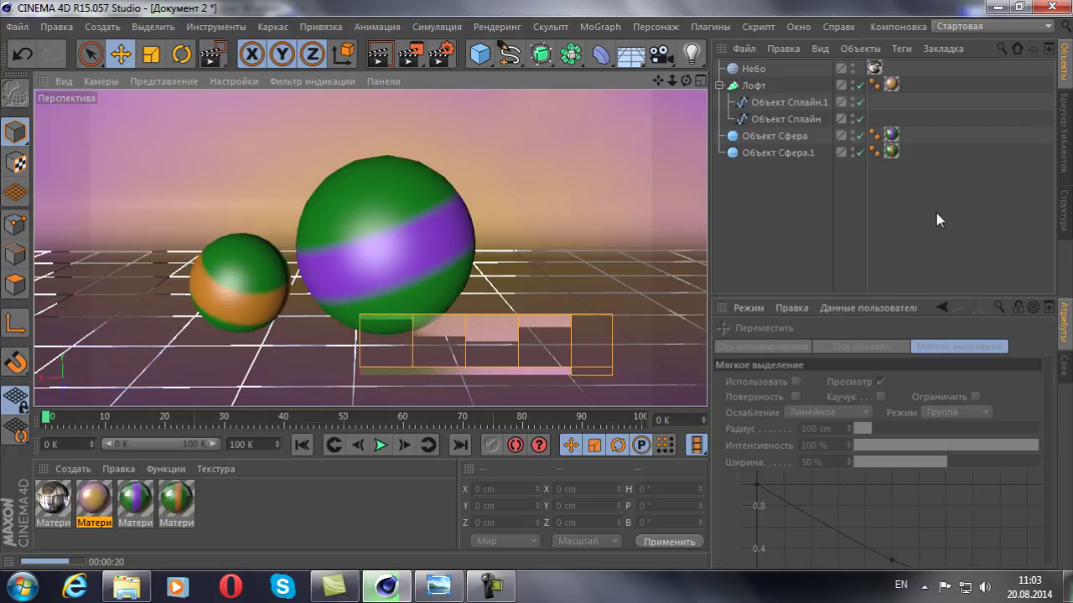
# Add the Окклюзия окружения (Ambient Occlusion) effect in Render Settings with default values
pyautogui.click(445, 52)
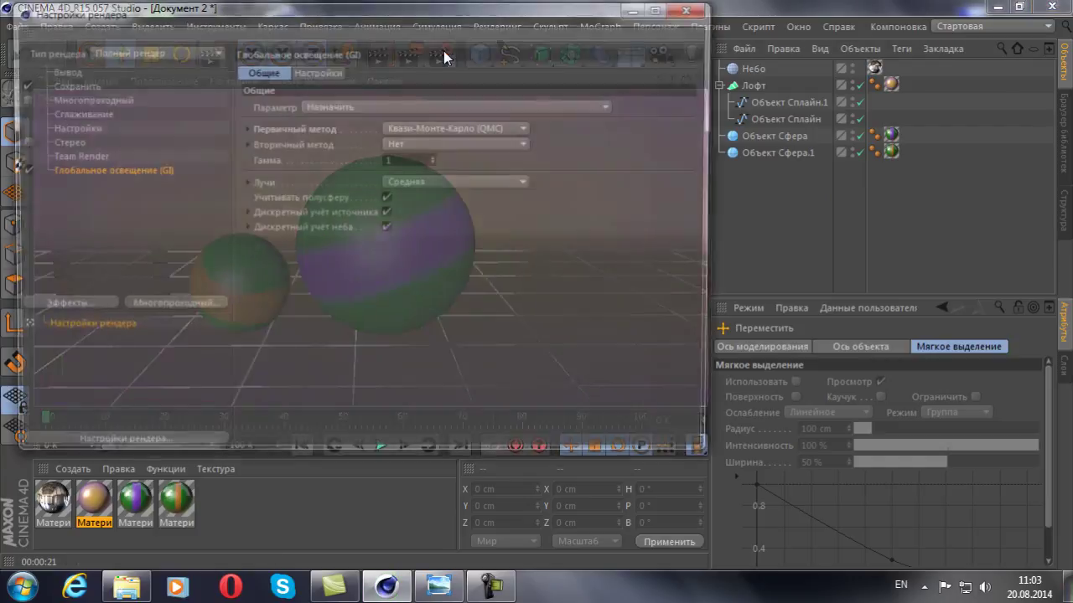
pyautogui.click(55, 131)
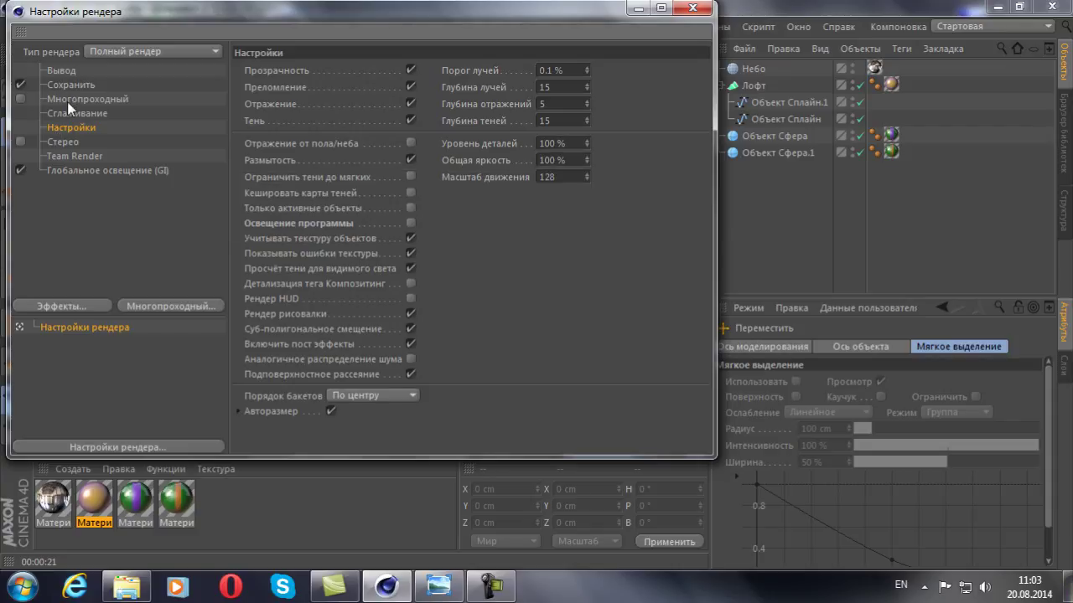
pyautogui.click(63, 67)
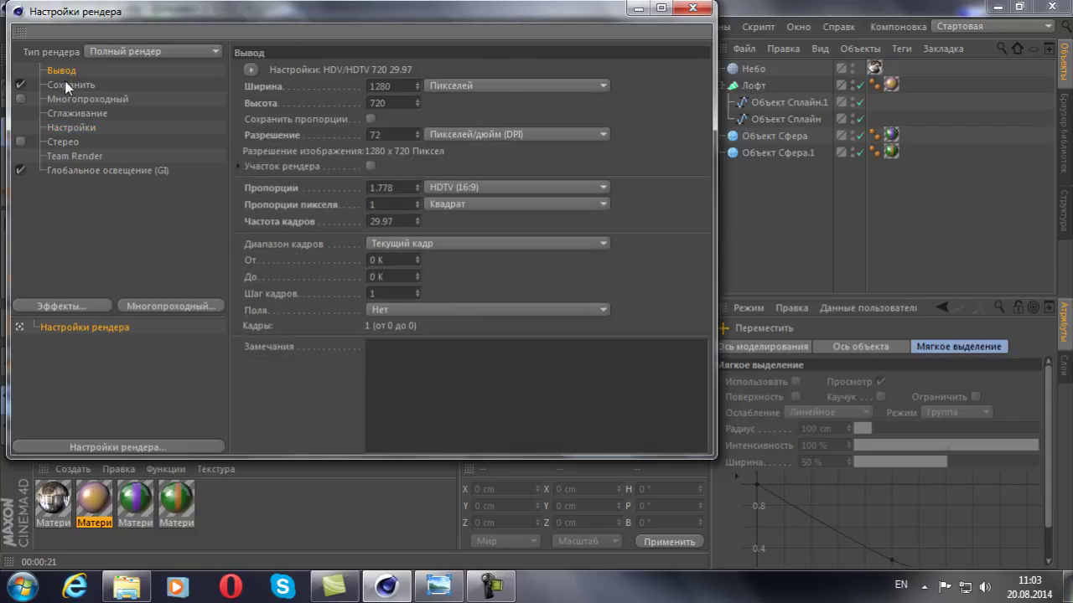
pyautogui.click(65, 82)
pyautogui.click(65, 74)
pyautogui.click(67, 304)
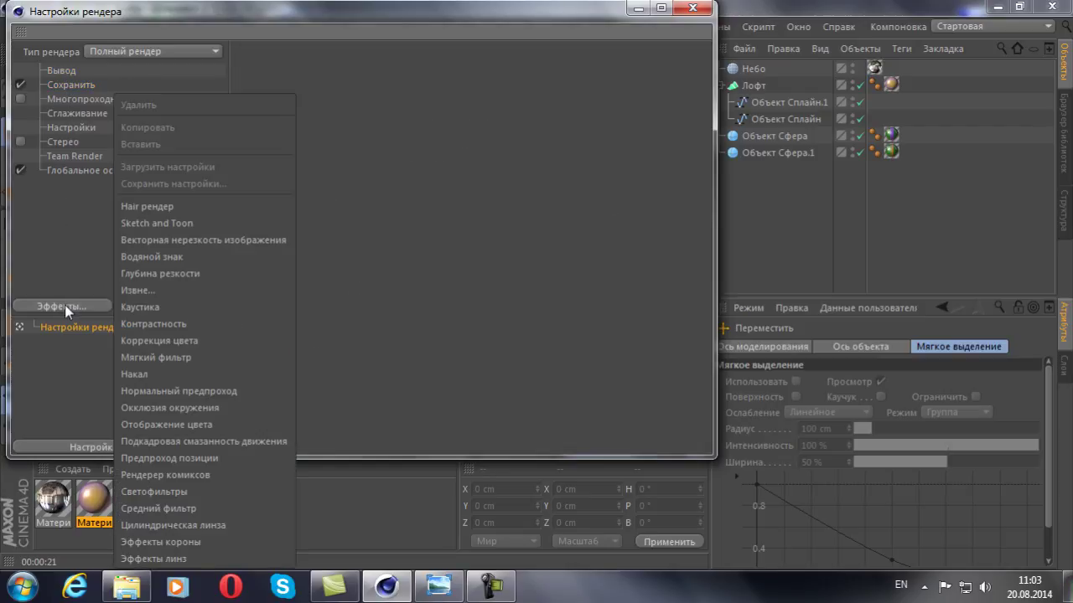
pyautogui.click(157, 410)
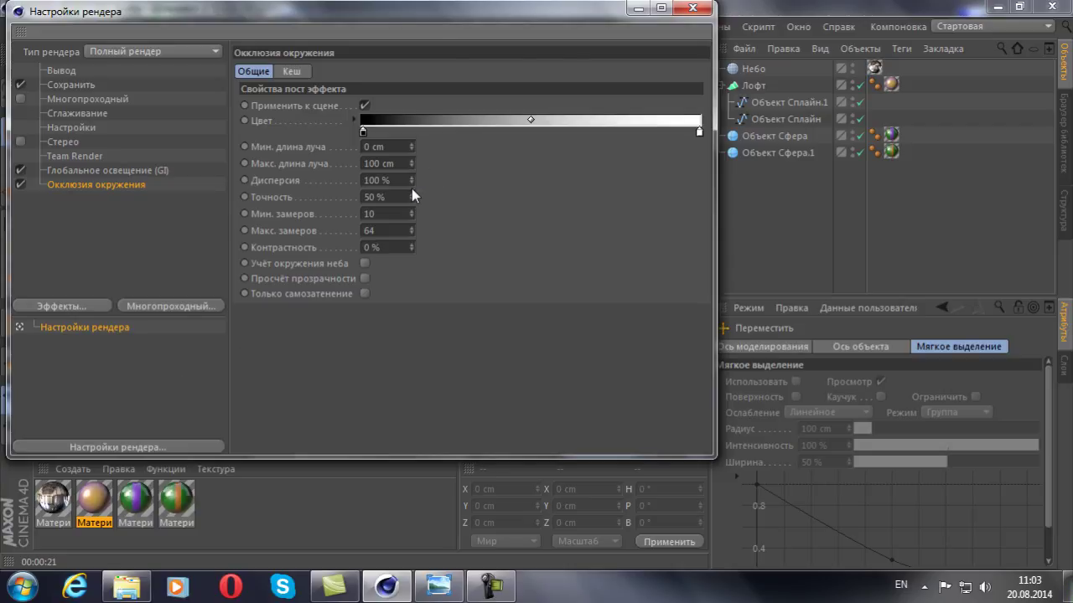
pyautogui.click(690, 9)
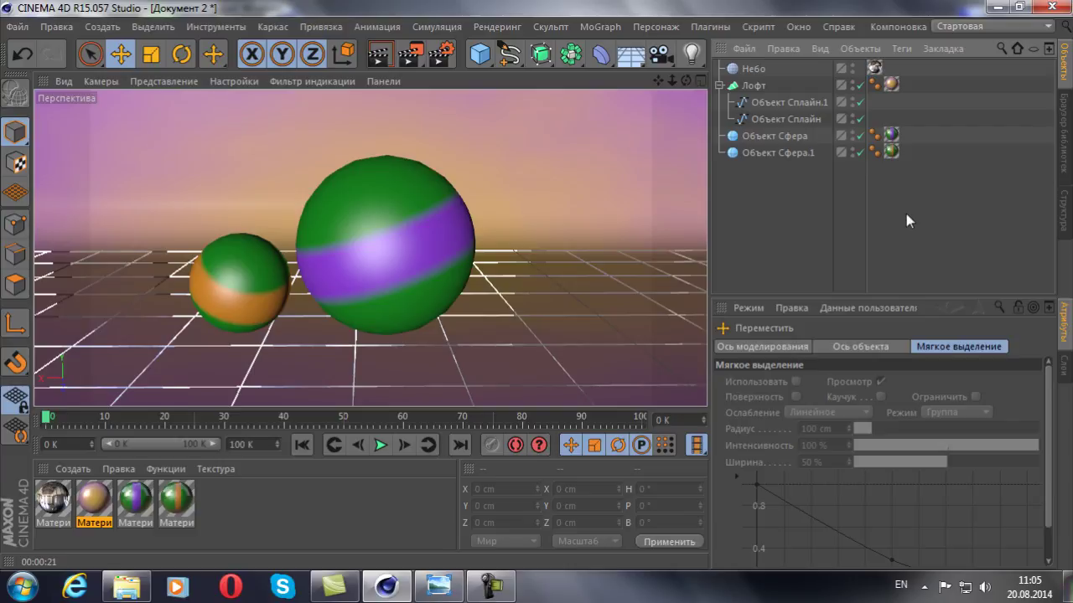
pyautogui.click(656, 57)
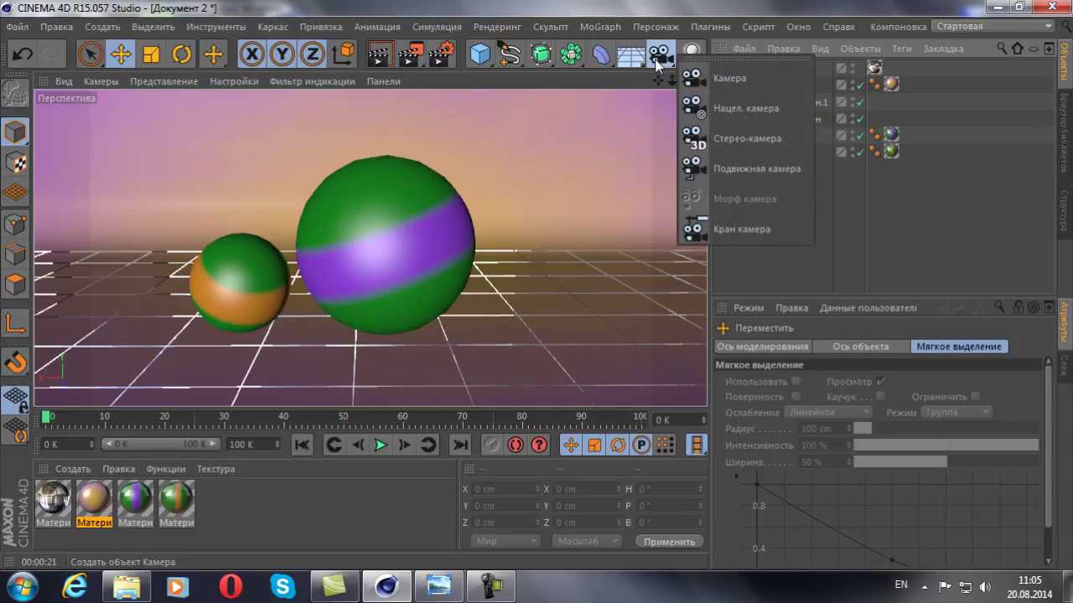
pyautogui.click(717, 78)
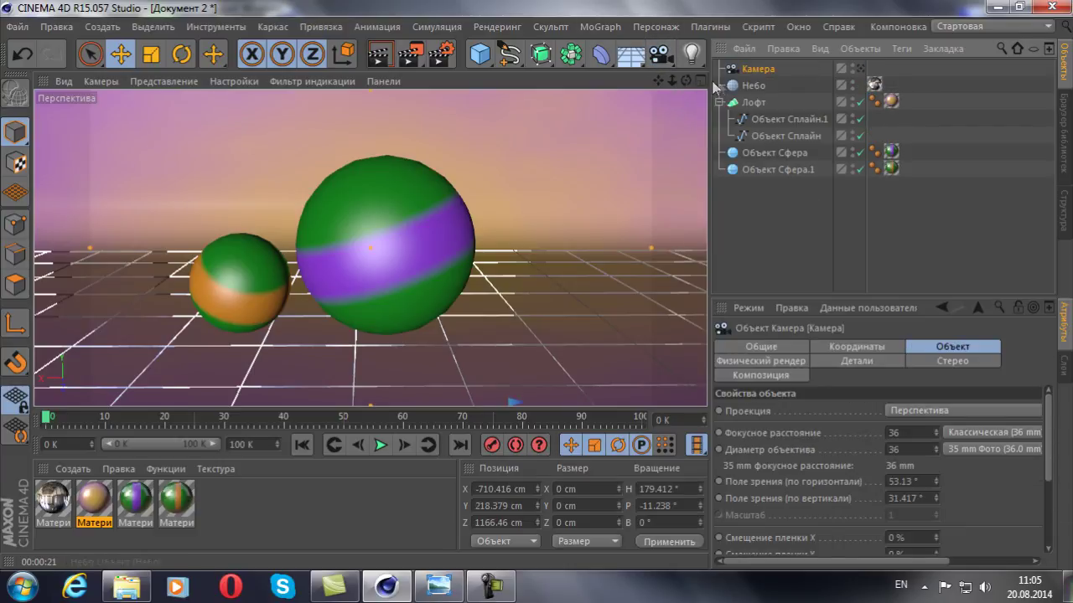
pyautogui.click(440, 54)
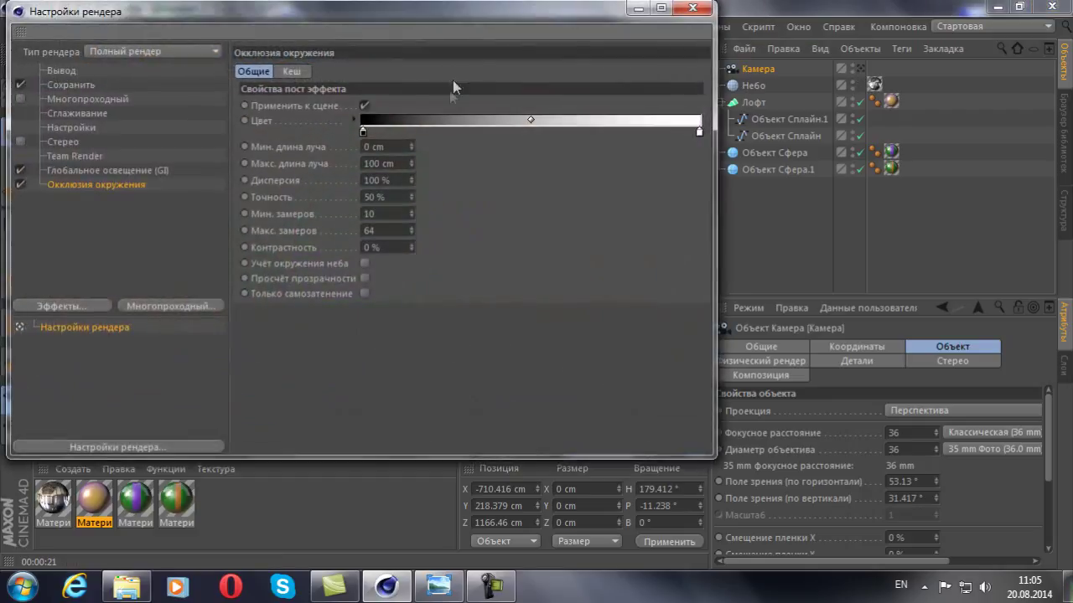
pyautogui.click(63, 71)
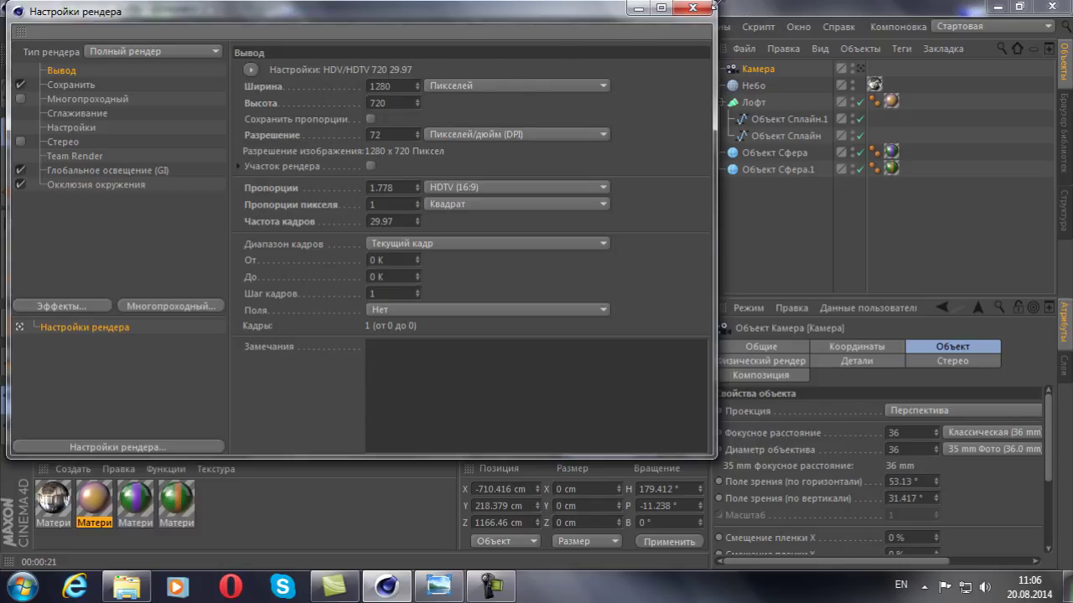
pyautogui.click(692, 7)
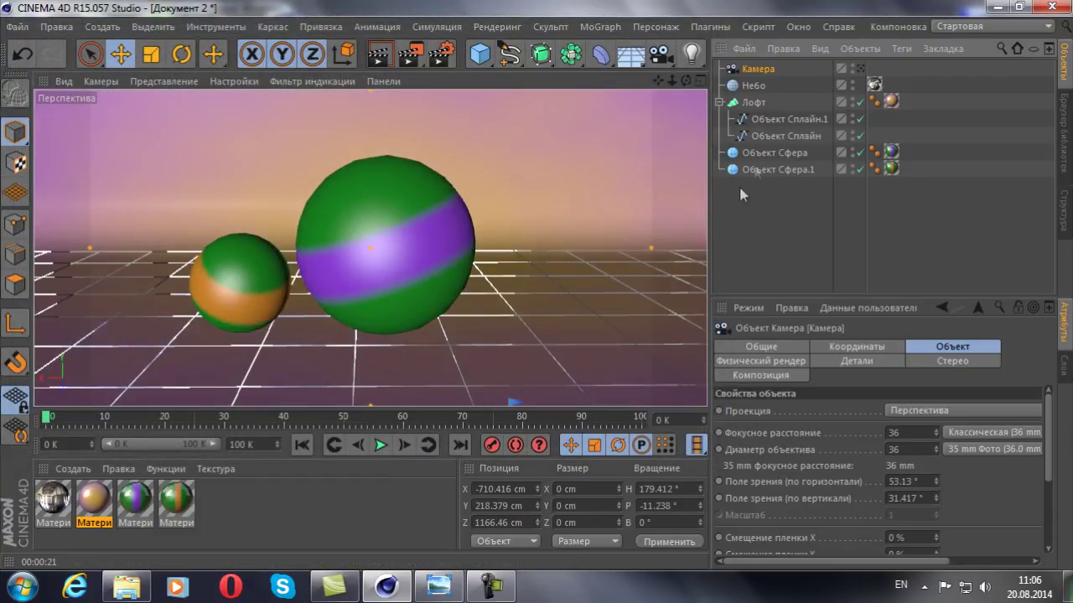
# Look through the scene camera and orbit and zoom around to view both striped spheres
pyautogui.click(860, 68)
pyautogui.moveTo(573, 210)
pyautogui.keyDown('alt'); pyautogui.mouseDown()
pyautogui.moveTo(581, 204)
pyautogui.moveTo(531, 234)
pyautogui.mouseUp(); pyautogui.keyUp('alt')
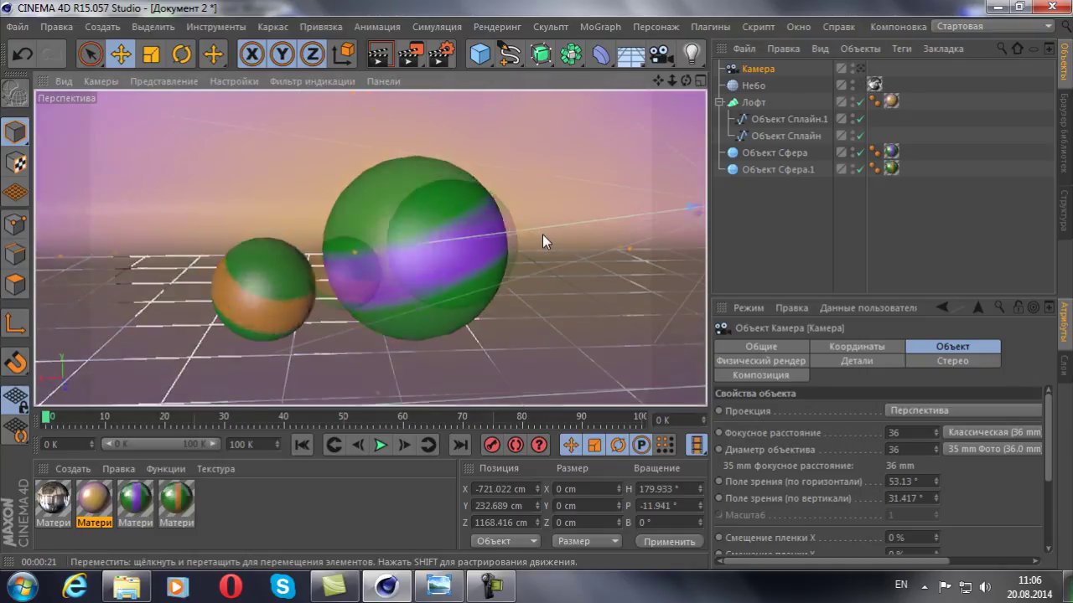
pyautogui.scroll(-5, 543, 234)
pyautogui.scroll(-2, 544, 244)
pyautogui.moveTo(493, 294)
pyautogui.keyDown('alt'); pyautogui.mouseDown()
pyautogui.moveTo(511, 262)
pyautogui.moveTo(586, 277)
pyautogui.moveTo(623, 259)
pyautogui.mouseUp(); pyautogui.keyUp('alt')
pyautogui.scroll(3, 647, 276)
pyautogui.scroll(2, 554, 303)
pyautogui.moveTo(509, 296)
pyautogui.keyDown('alt'); pyautogui.mouseDown()
pyautogui.moveTo(408, 303)
pyautogui.moveTo(433, 285)
pyautogui.mouseUp(); pyautogui.keyUp('alt')
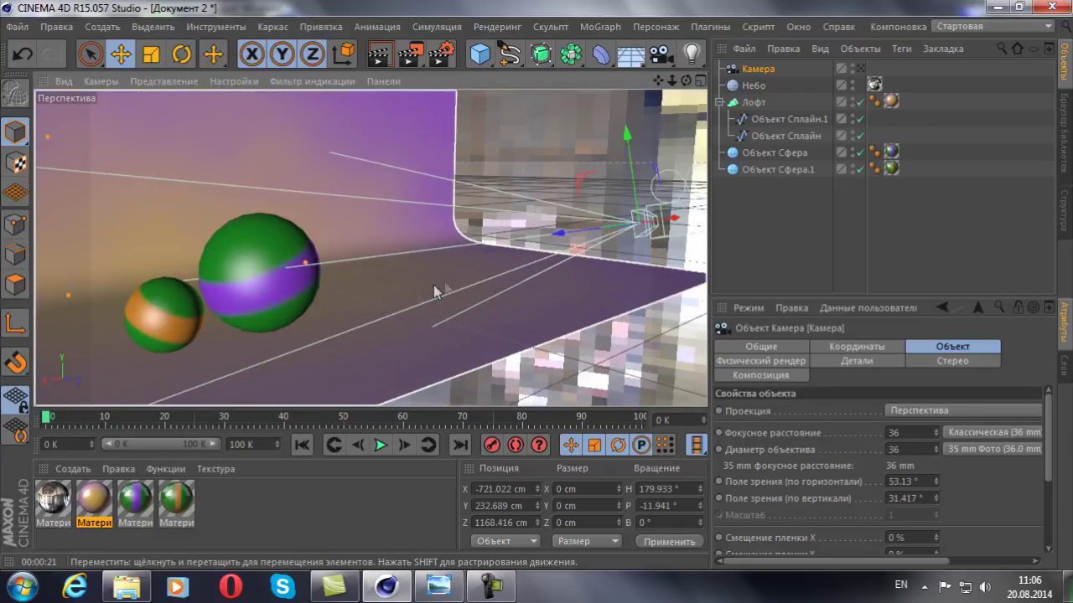
# Lower and dolly the scene camera closer to X -640.171, Y 127.26, Z 1081.62
pyautogui.click(860, 71)
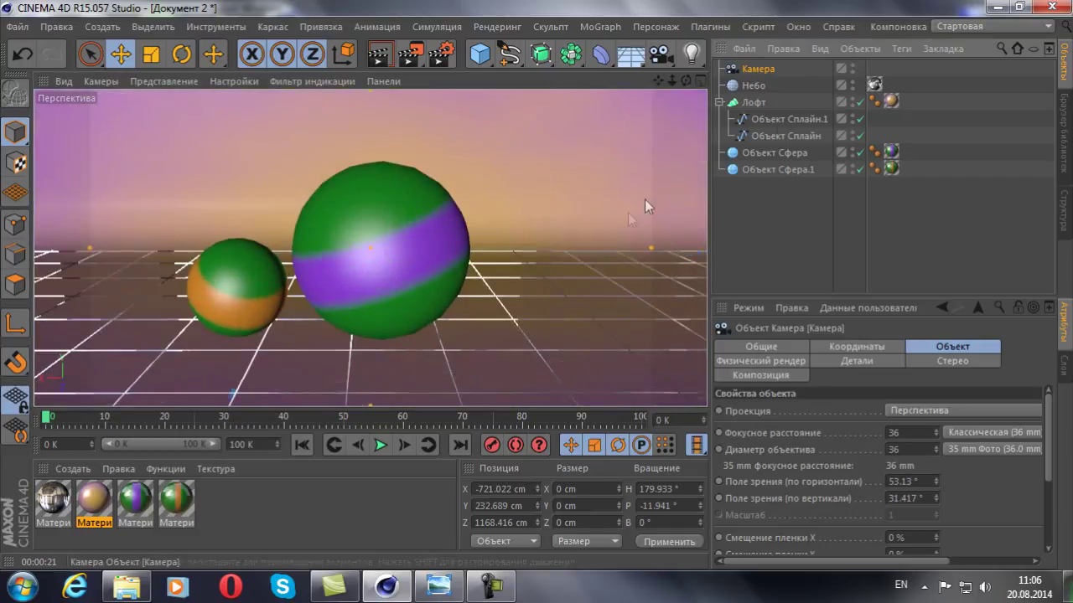
pyautogui.moveTo(467, 228)
pyautogui.keyDown('alt'); pyautogui.mouseDown()
pyautogui.moveTo(467, 203)
pyautogui.moveTo(485, 191)
pyautogui.moveTo(497, 201)
pyautogui.moveTo(516, 179)
pyautogui.mouseUp(); pyautogui.keyUp('alt')
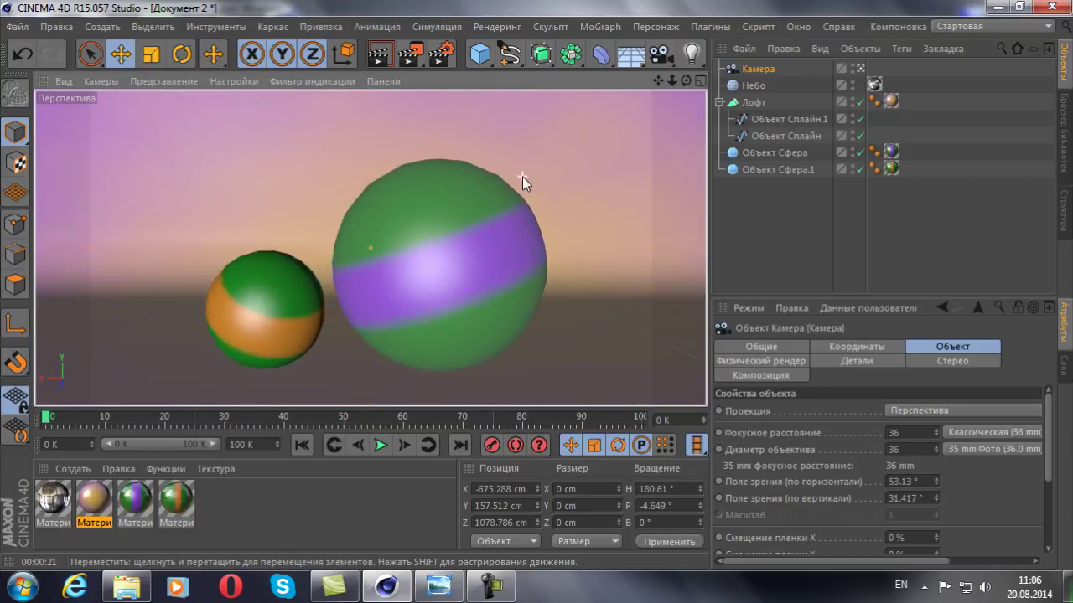
pyautogui.keyDown('alt'); pyautogui.moveTo(532, 172); pyautogui.dragTo(553, 163, button='right'); pyautogui.keyUp('alt')
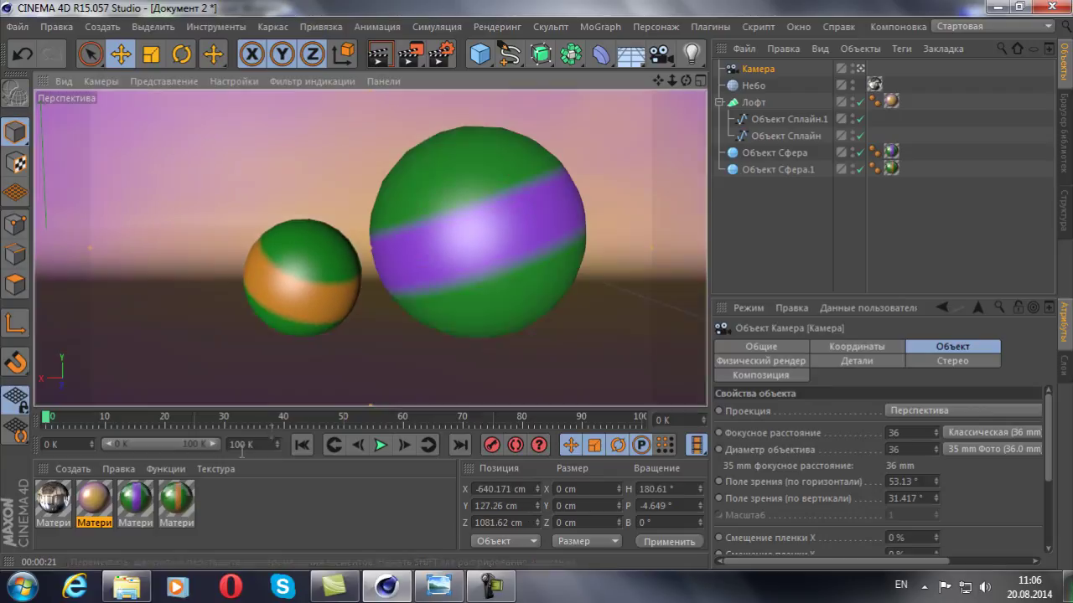
pyautogui.doubleClick(176, 501)
# Pick new greens for both green knots in the orange-striped material's color gradient
pyautogui.click(285, 291)
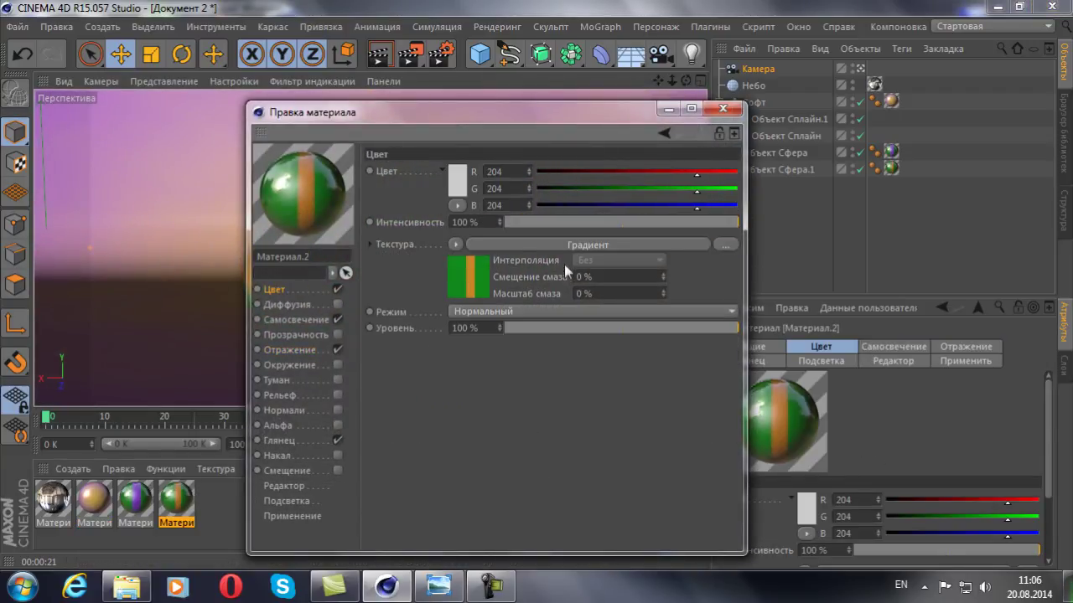
pyautogui.click(538, 248)
pyautogui.doubleClick(570, 300)
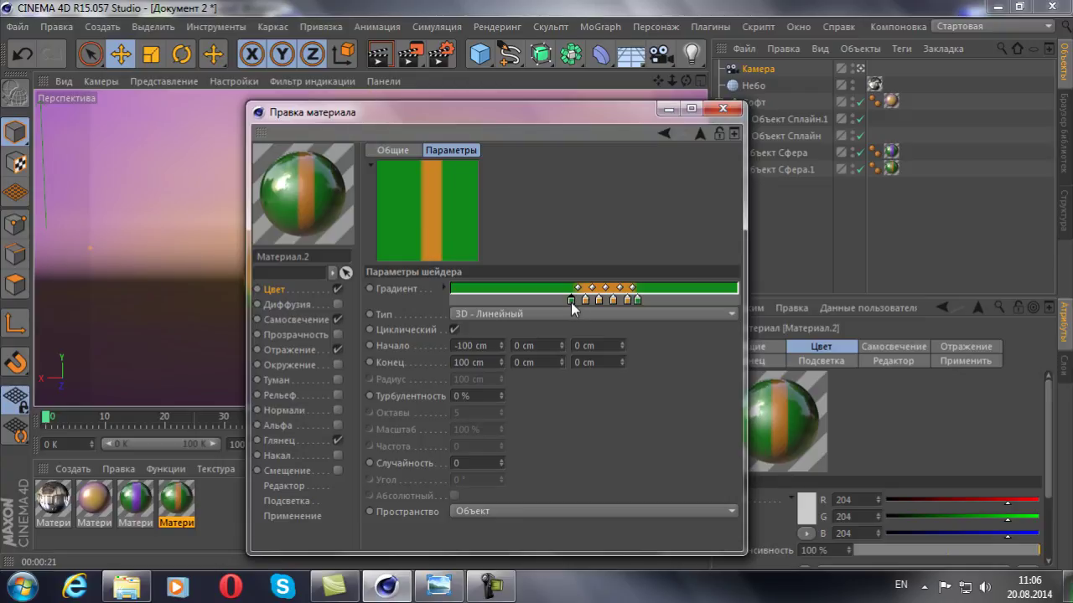
pyautogui.moveTo(571, 303); pyautogui.dragTo(569, 296)
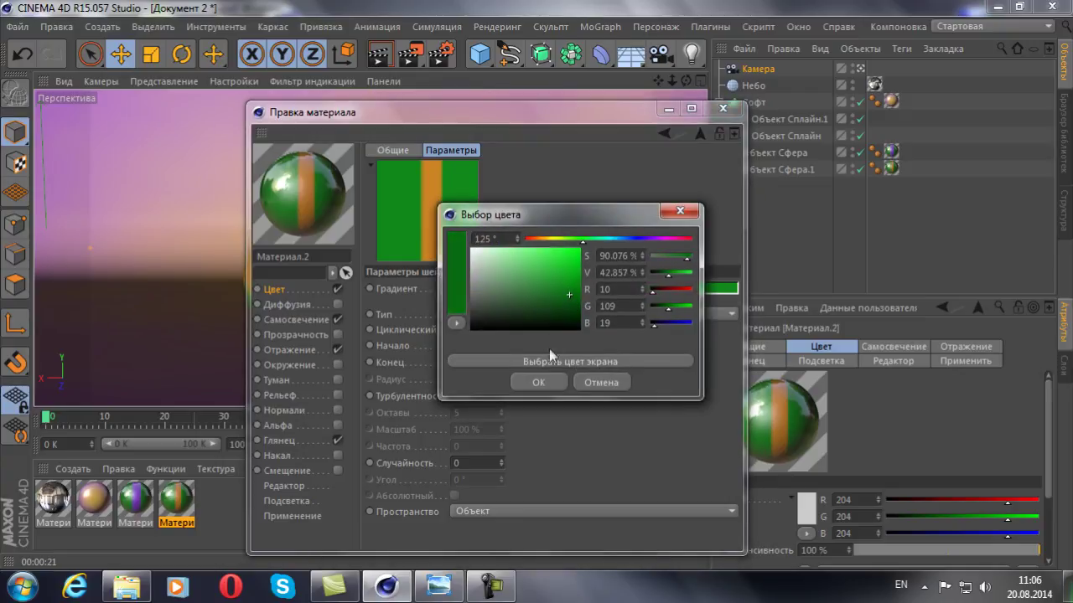
pyautogui.click(538, 382)
pyautogui.doubleClick(637, 299)
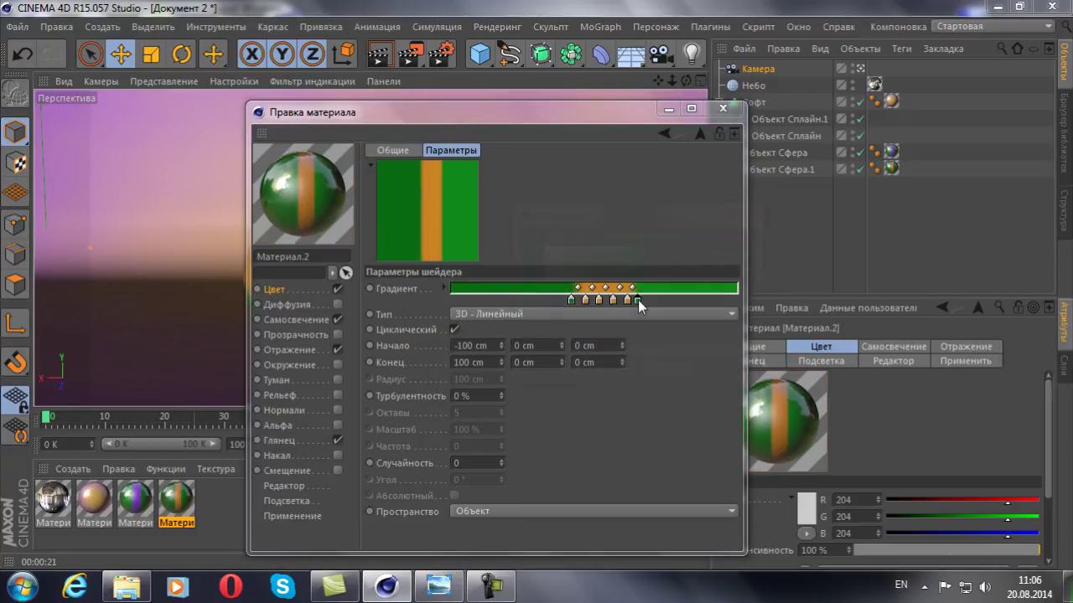
pyautogui.click(632, 294)
pyautogui.click(642, 358)
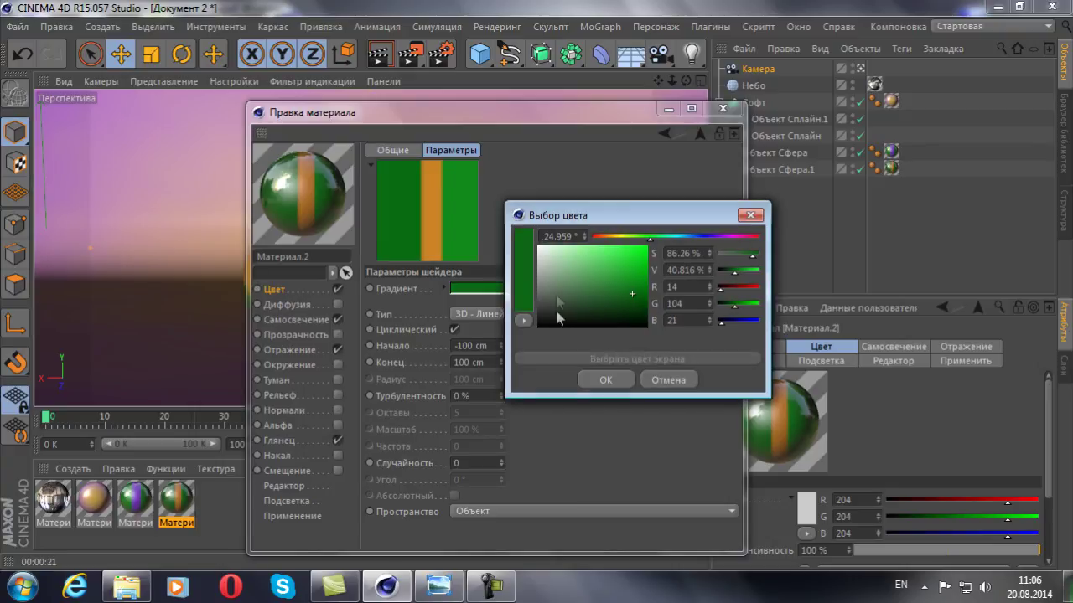
pyautogui.click(605, 380)
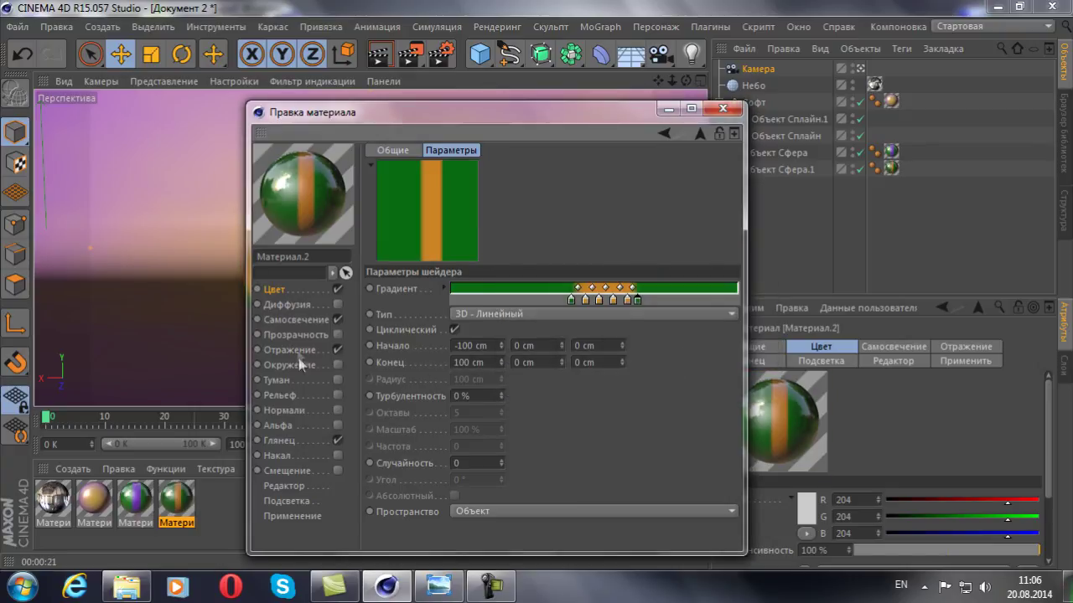
# Darken the purple-striped material's green gradient knot to 50% value and close the editor
pyautogui.click(135, 501)
pyautogui.click(538, 244)
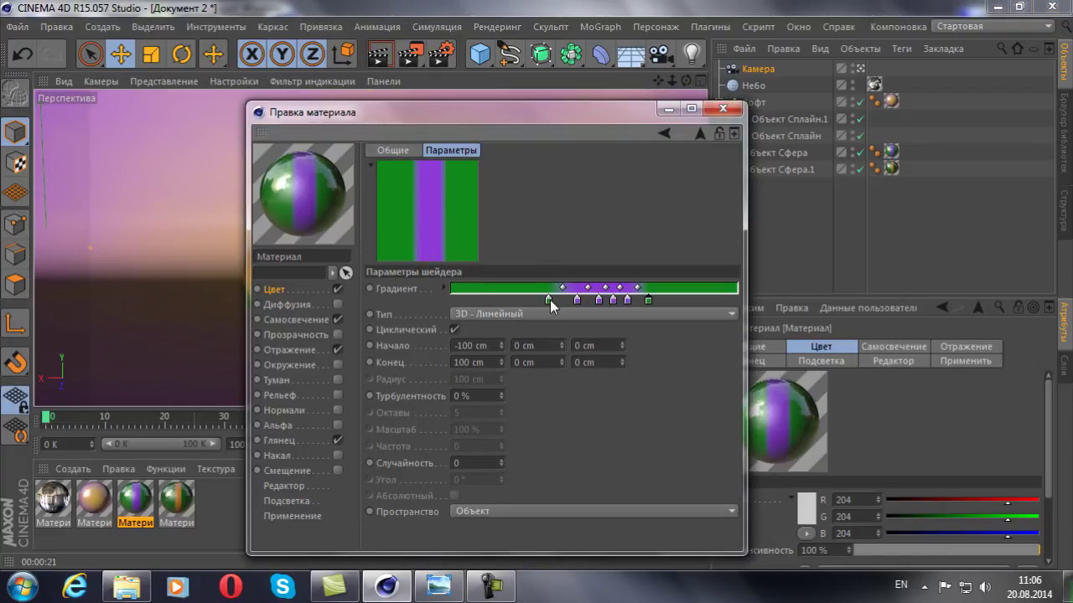
pyautogui.doubleClick(548, 300)
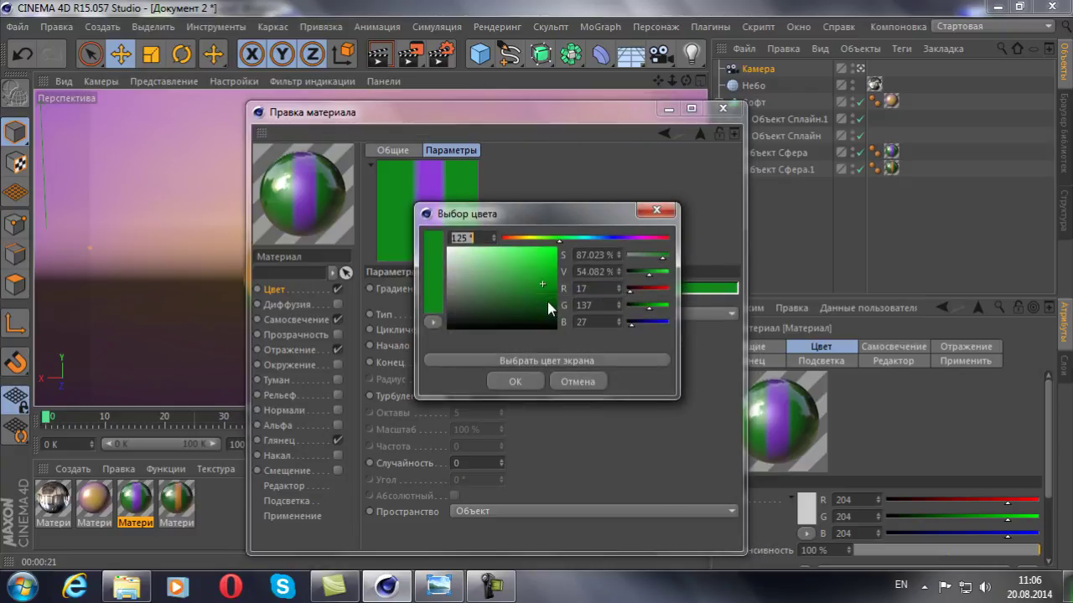
pyautogui.click(543, 288)
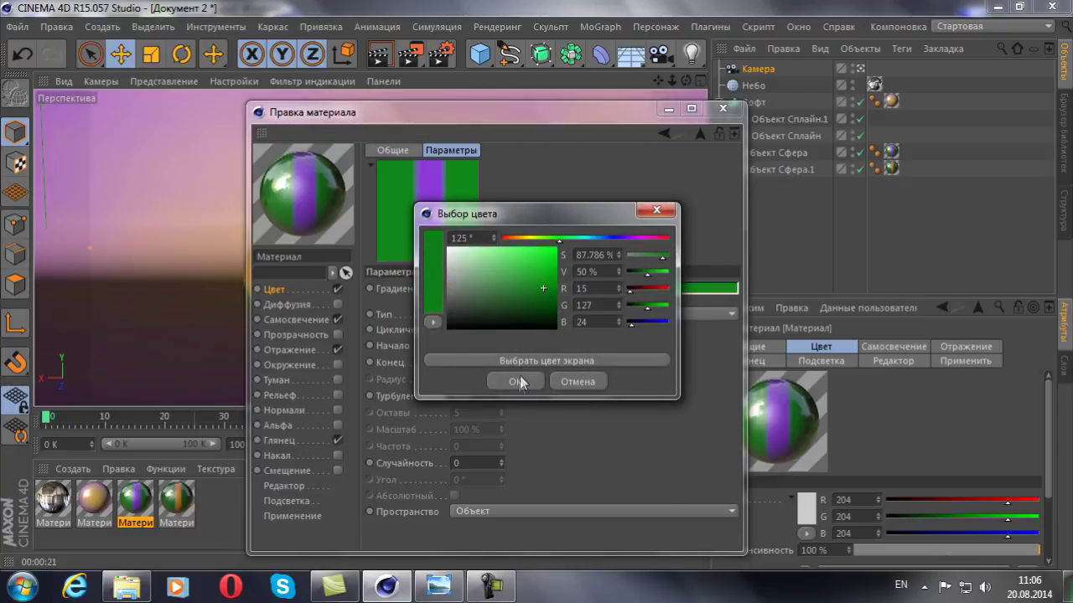
pyautogui.click(518, 381)
pyautogui.doubleClick(649, 301)
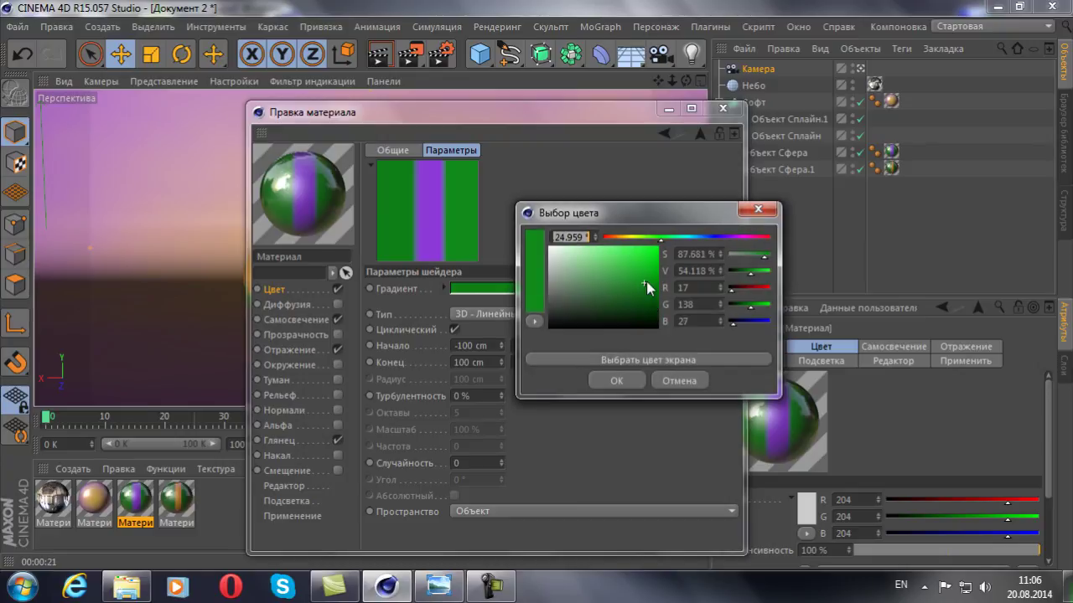
pyautogui.click(614, 379)
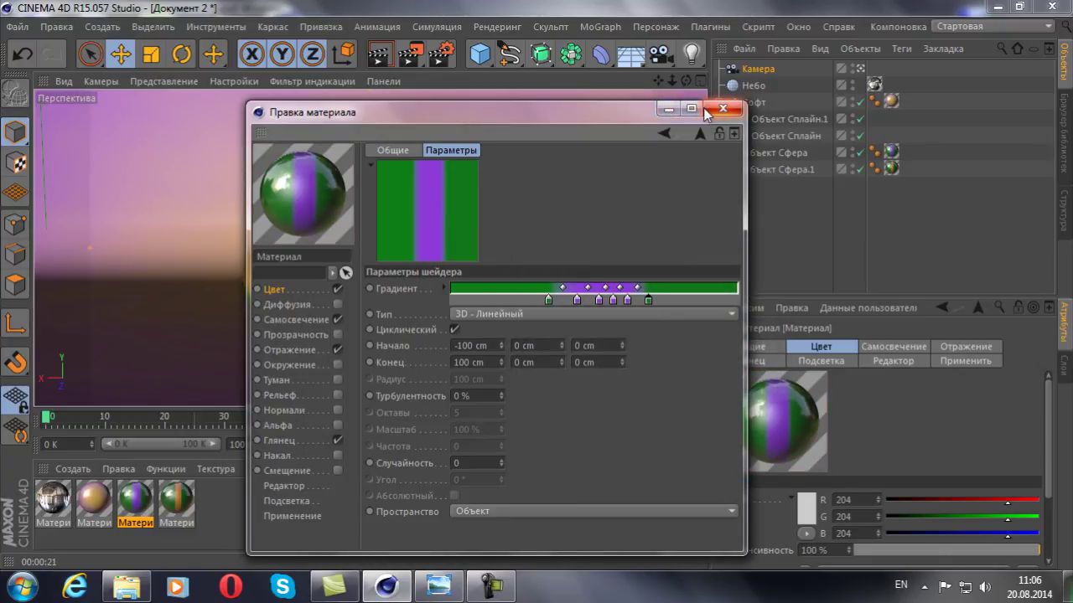
pyautogui.click(720, 109)
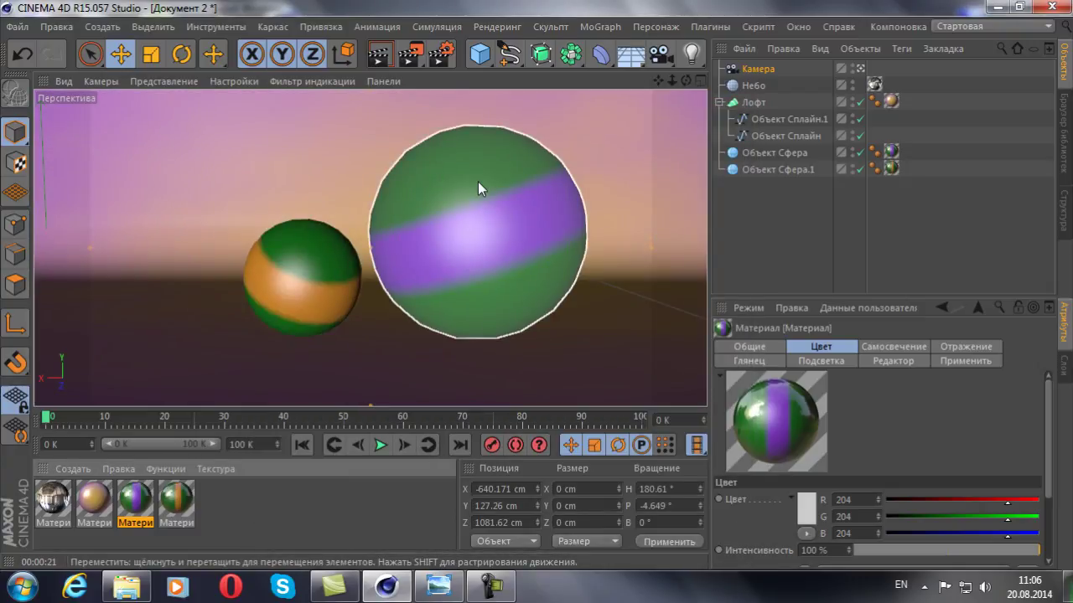
pyautogui.click(441, 54)
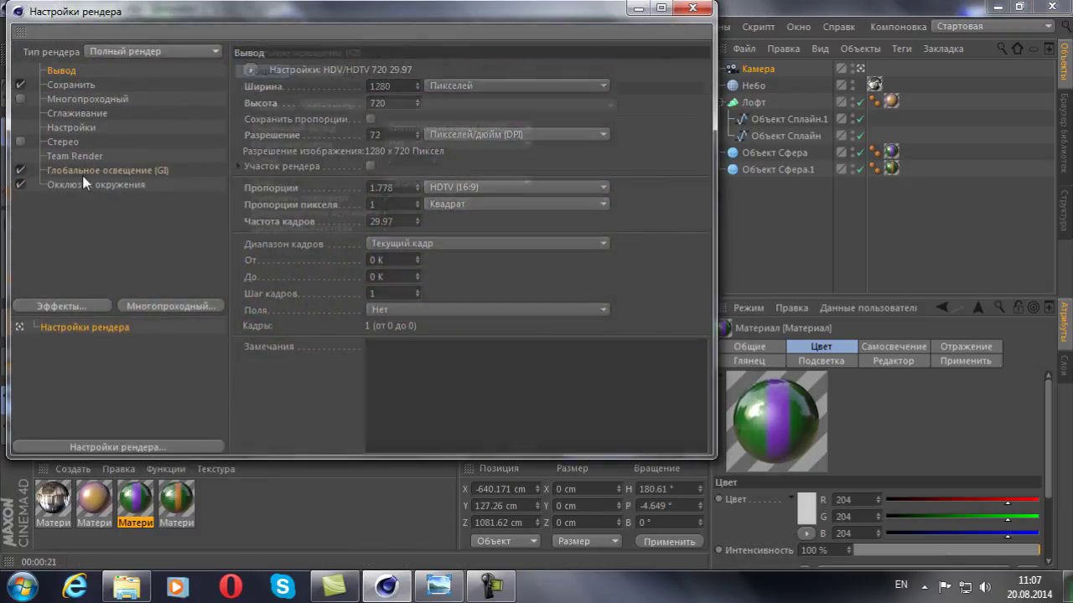
pyautogui.click(84, 170)
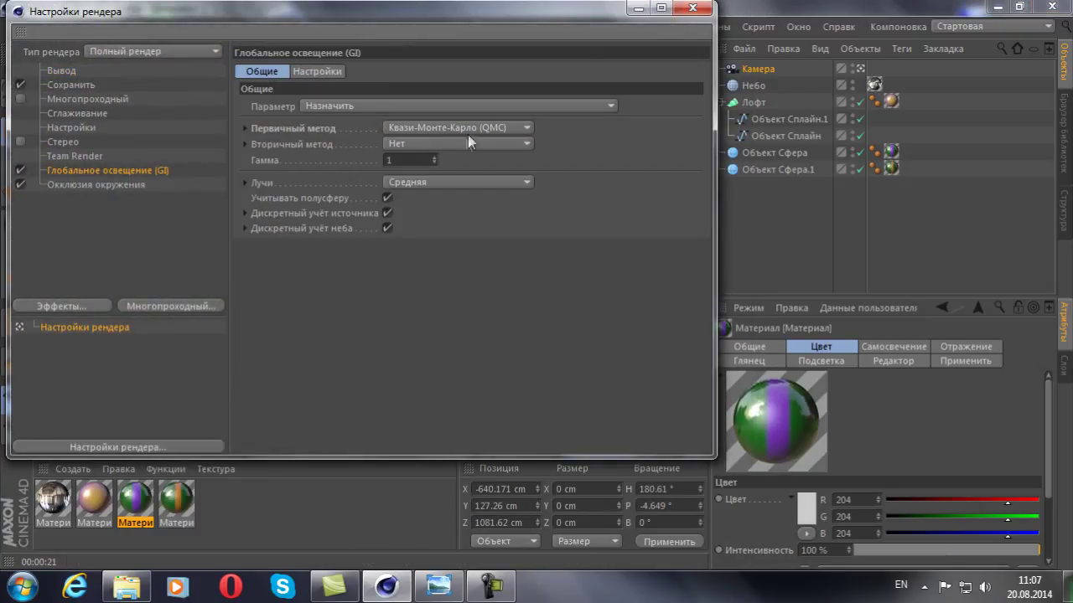
pyautogui.click(247, 128)
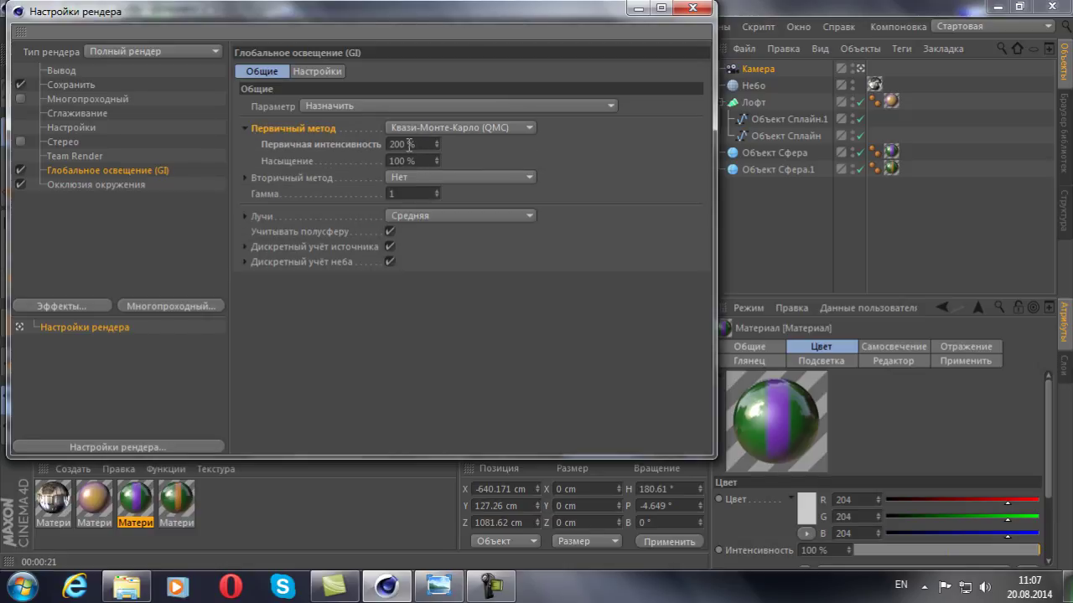
pyautogui.click(317, 71)
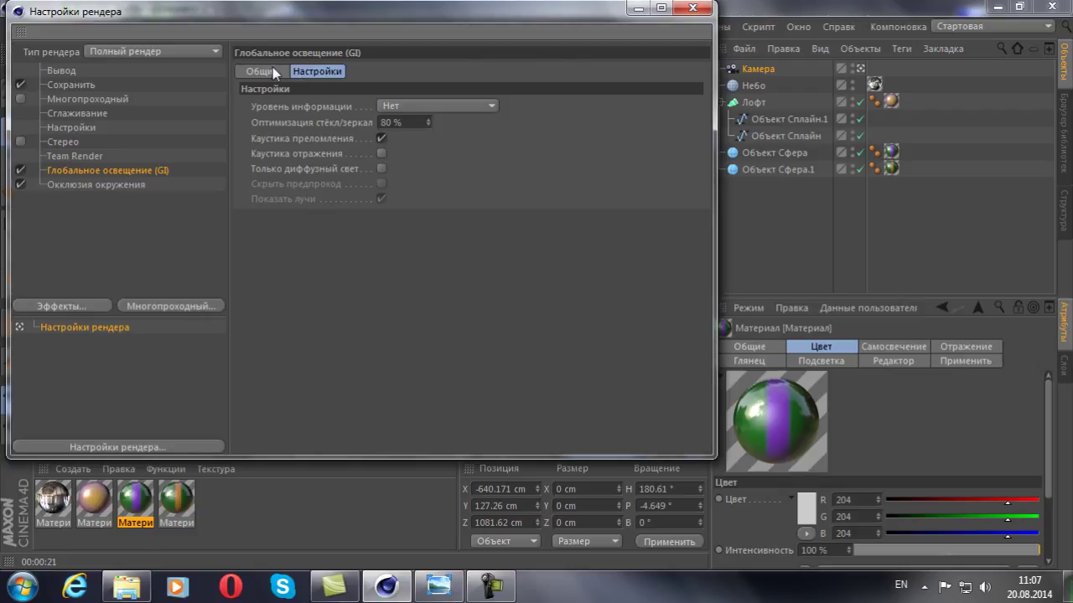
pyautogui.click(396, 106)
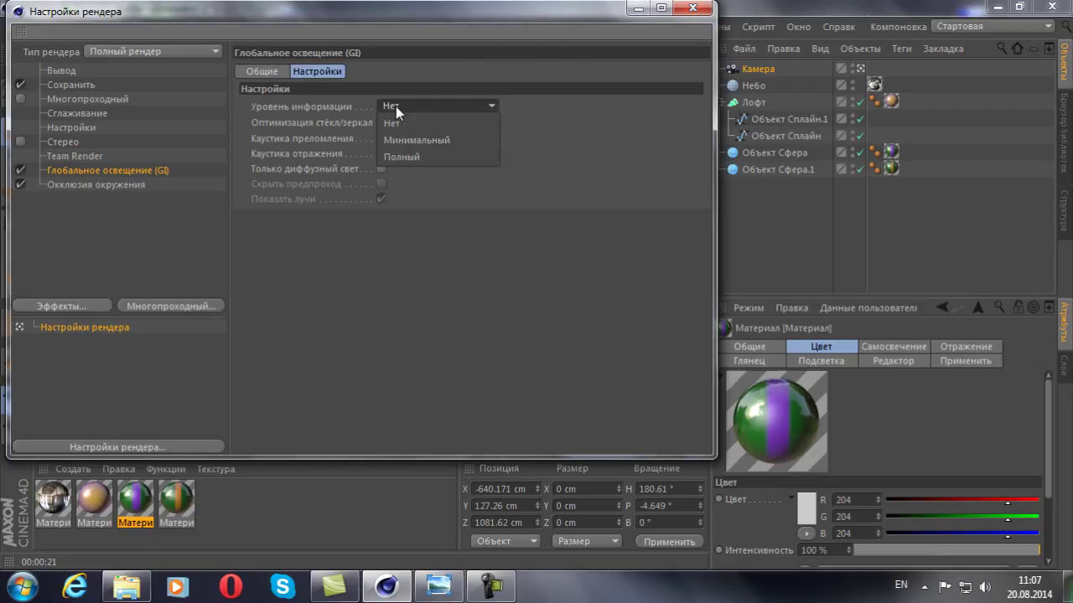
pyautogui.click(261, 72)
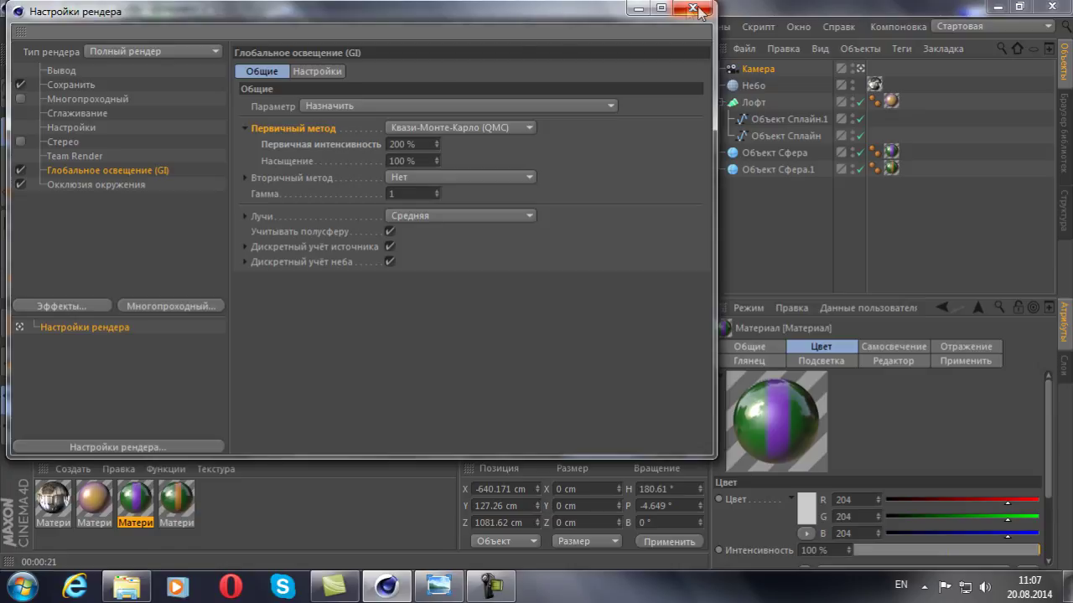
pyautogui.click(139, 185)
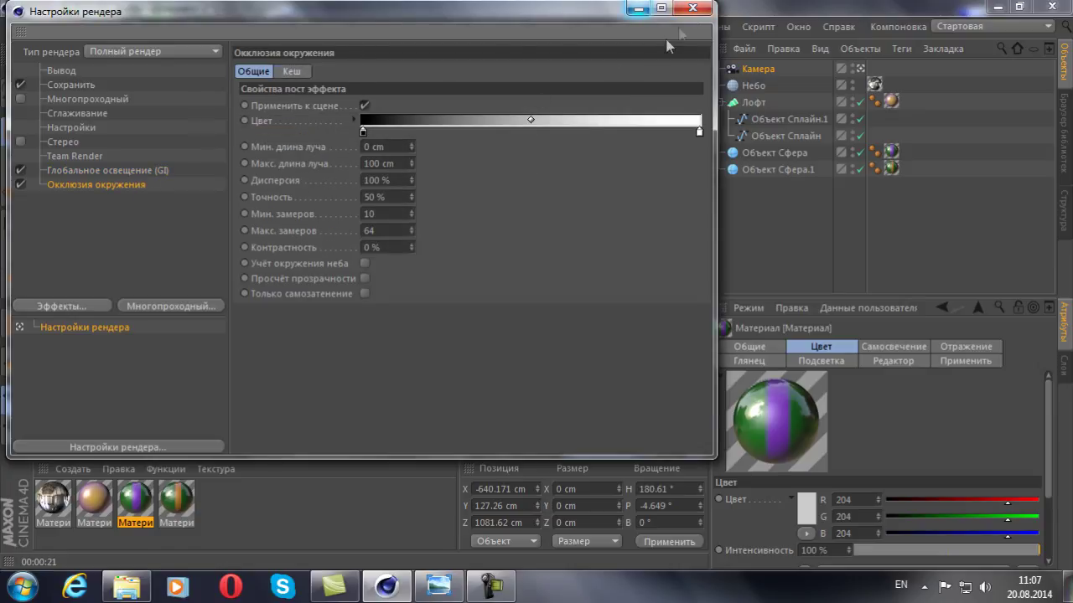
pyautogui.click(693, 8)
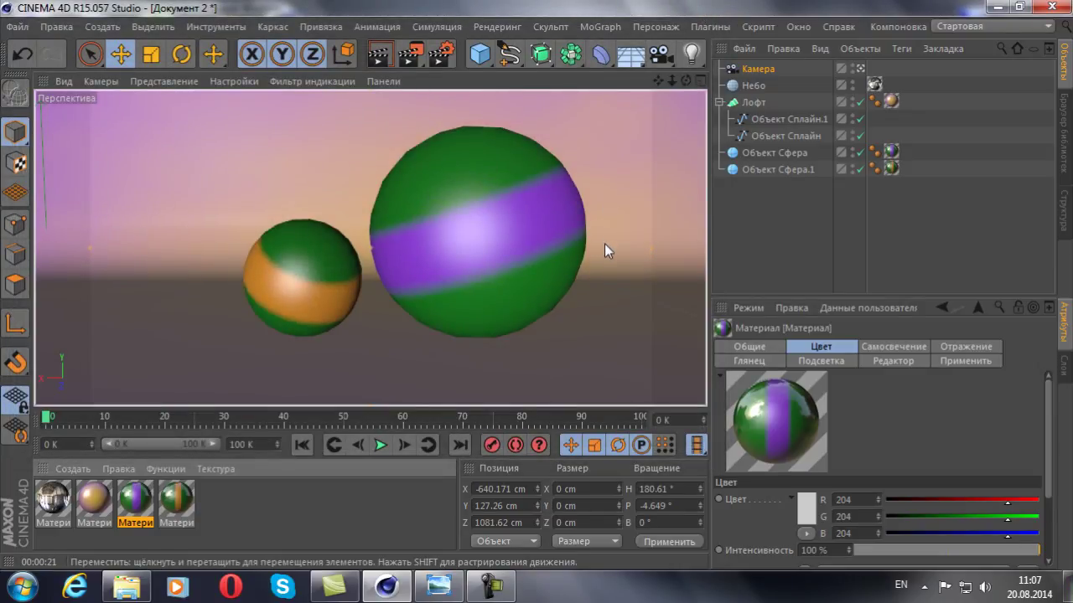
# Set the render save format to JPEG in Render Settings
pyautogui.click(441, 56)
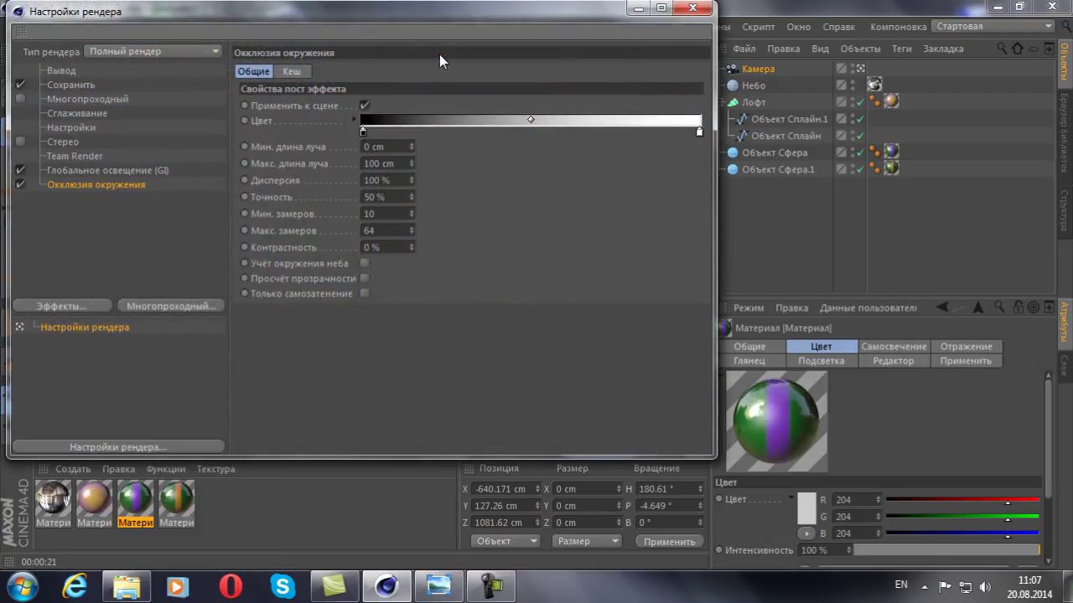
pyautogui.click(66, 86)
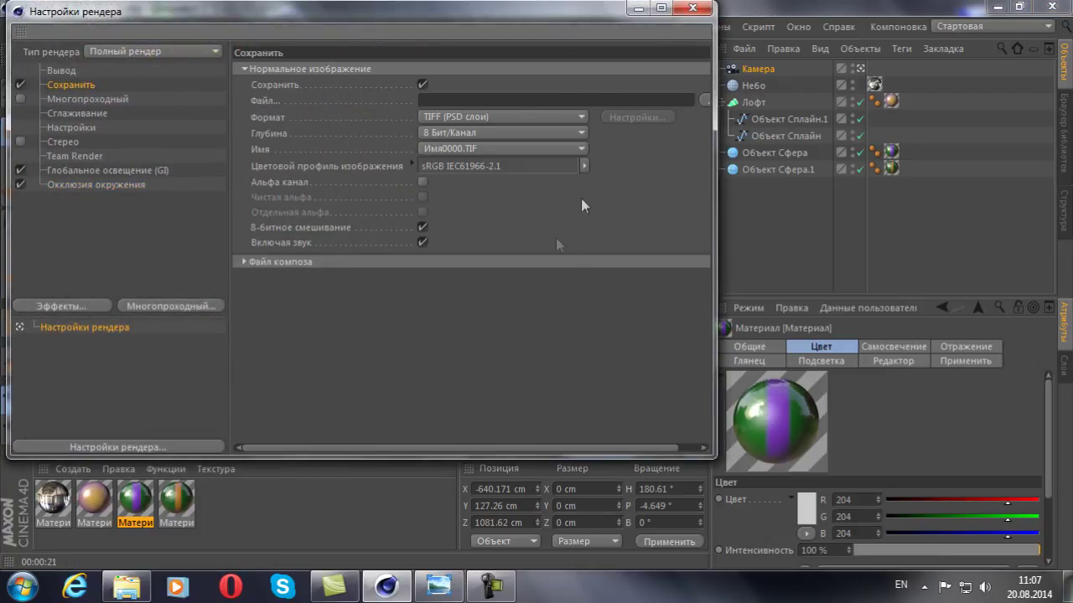
pyautogui.moveTo(716, 195); pyautogui.dragTo(802, 196)
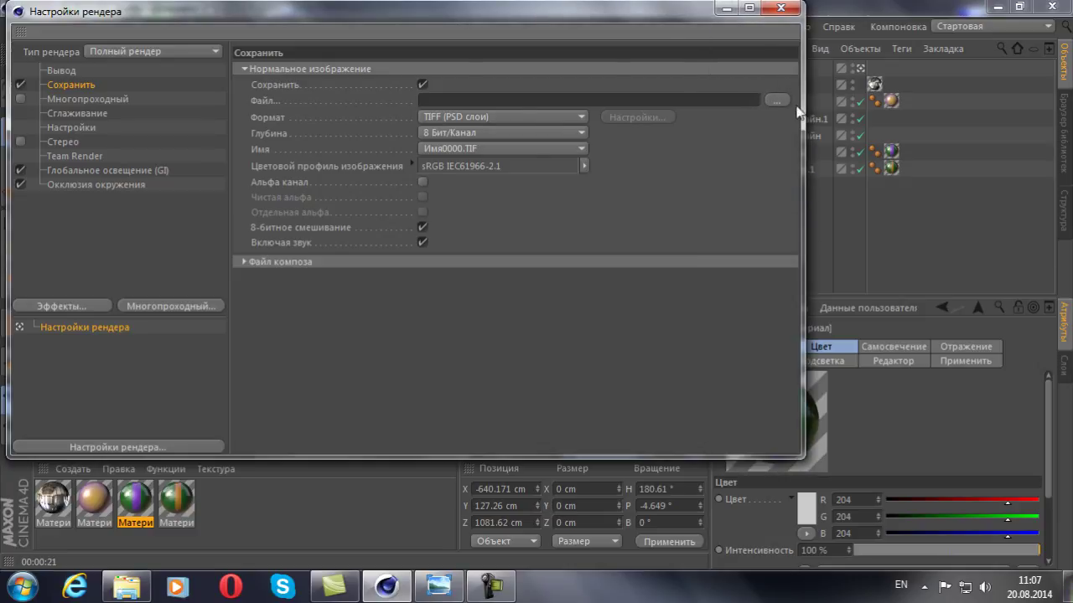
pyautogui.click(777, 99)
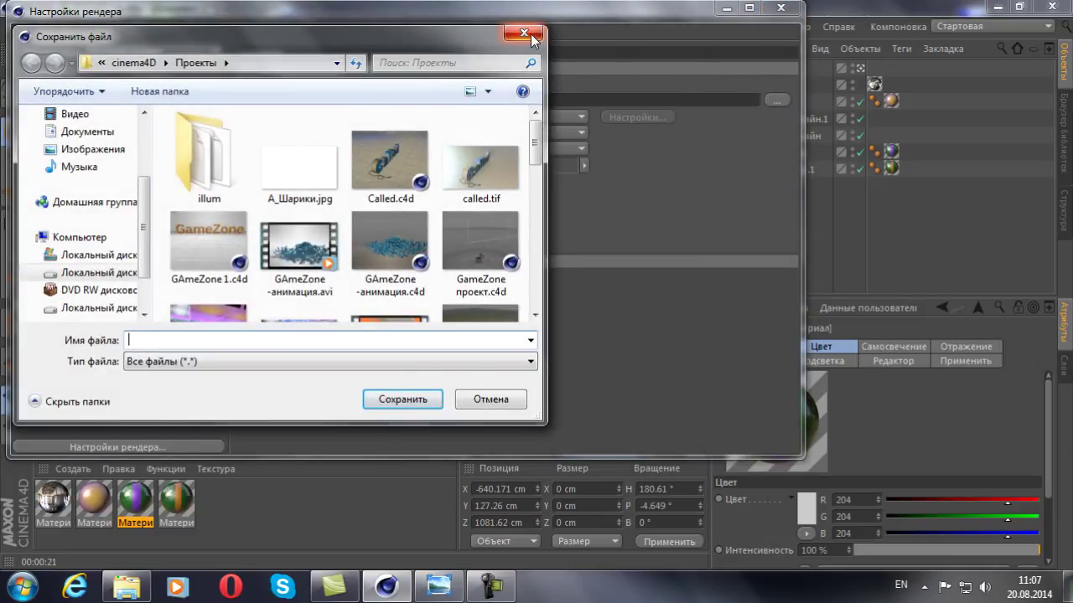
pyautogui.click(532, 35)
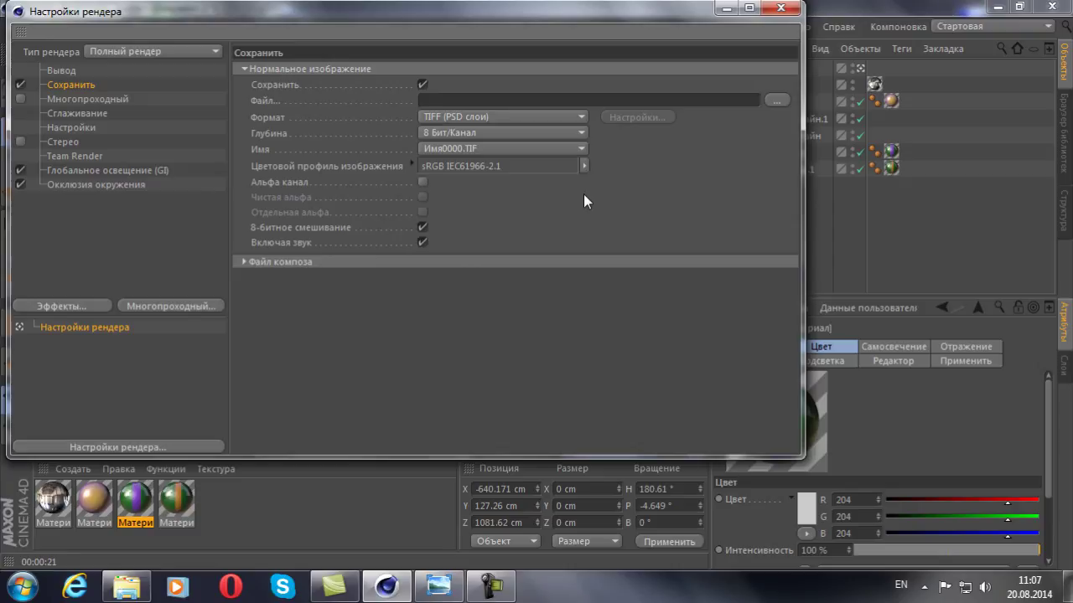
pyautogui.click(449, 117)
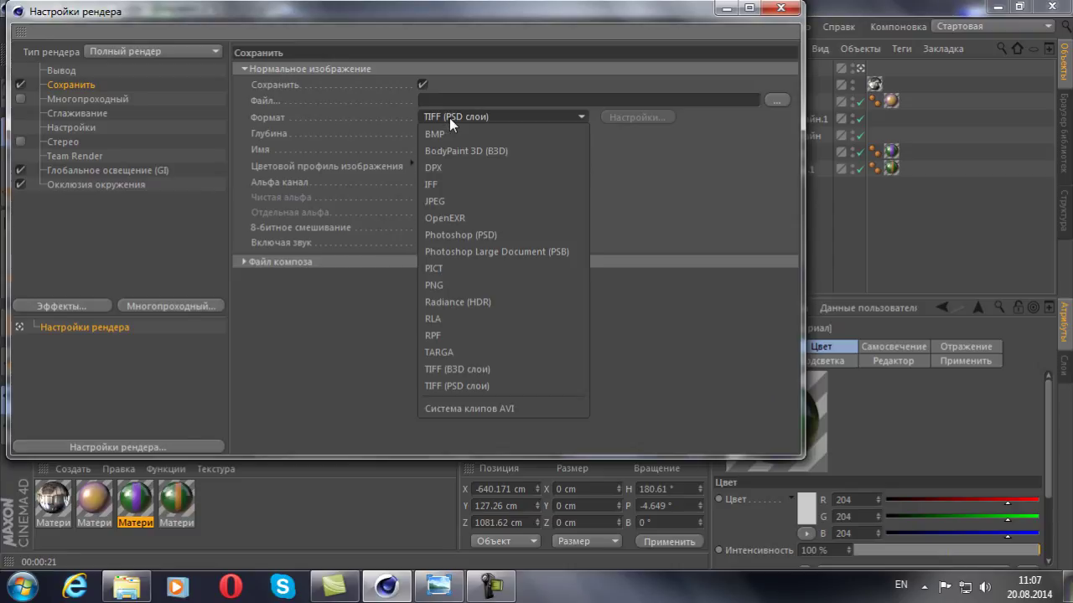
pyautogui.click(452, 199)
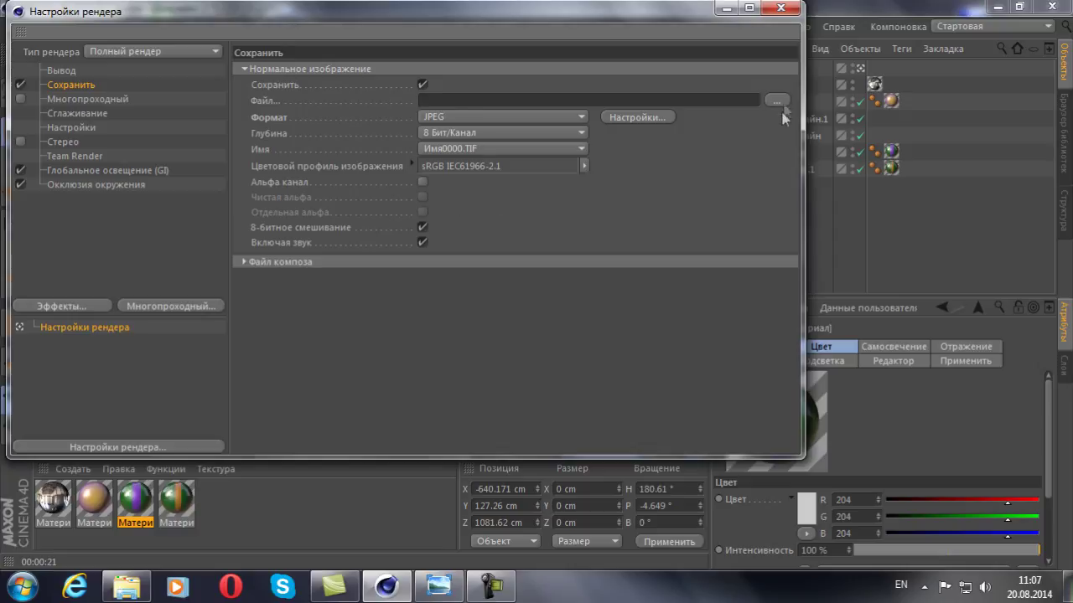
# Set the render output file to шарики on the Desktop
pyautogui.click(777, 100)
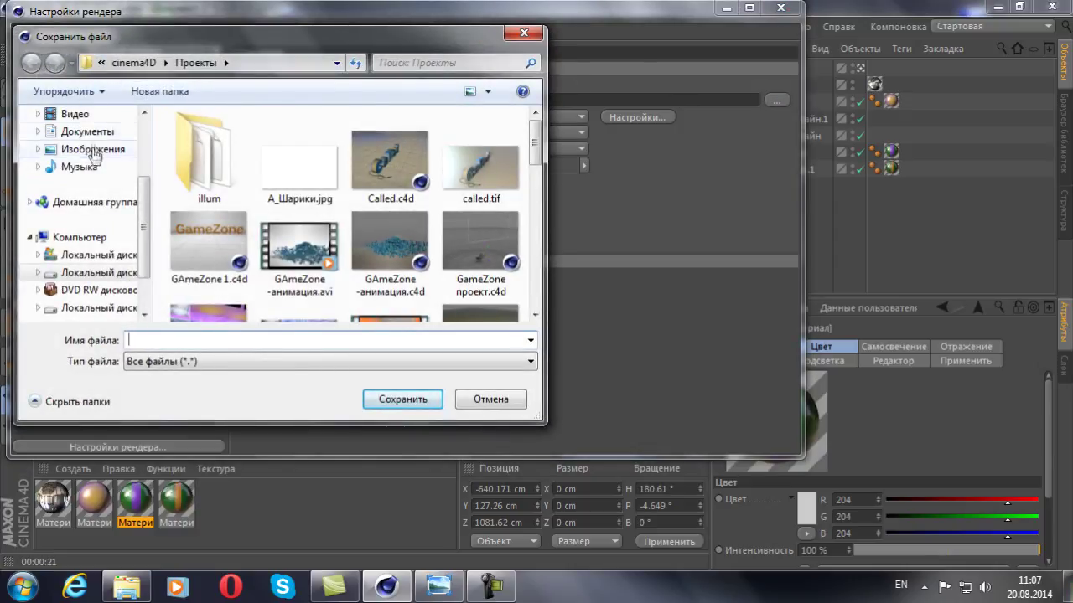
pyautogui.scroll(2, 144, 220)
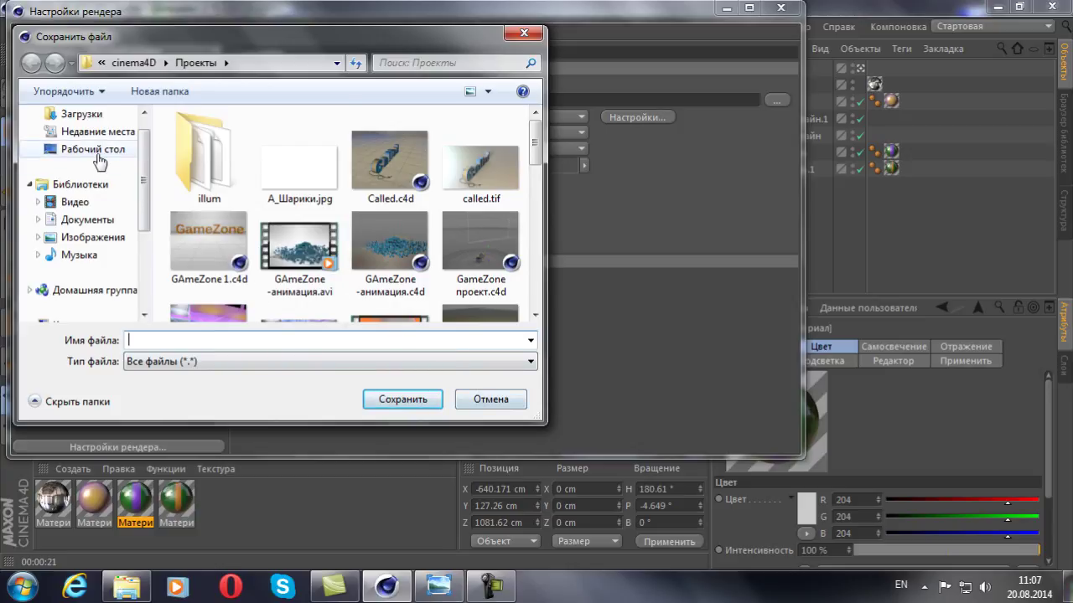
pyautogui.click(94, 150)
pyautogui.click(405, 404)
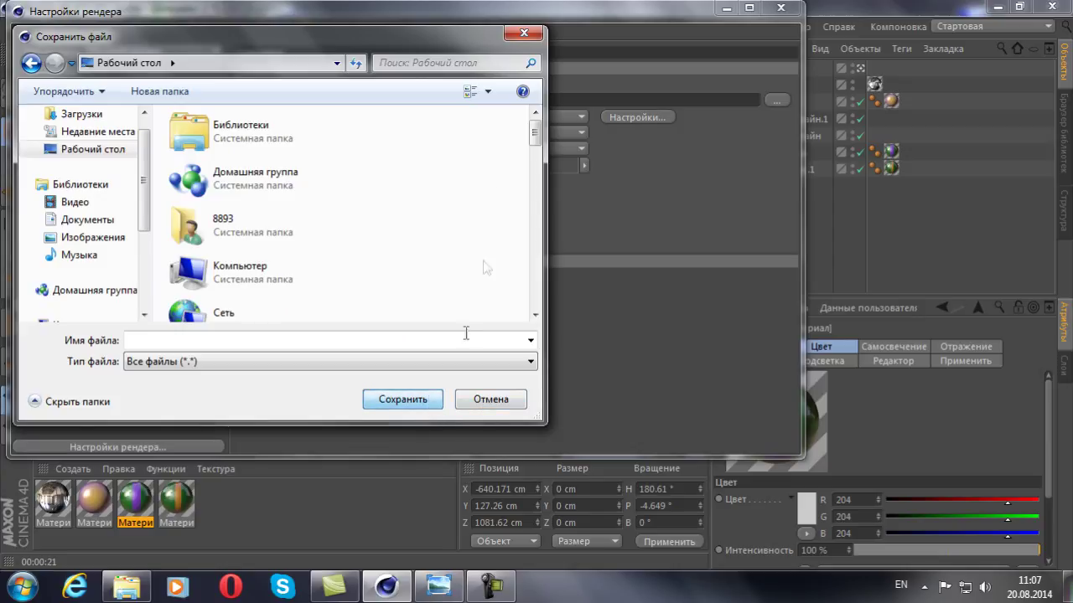
pyautogui.click(523, 33)
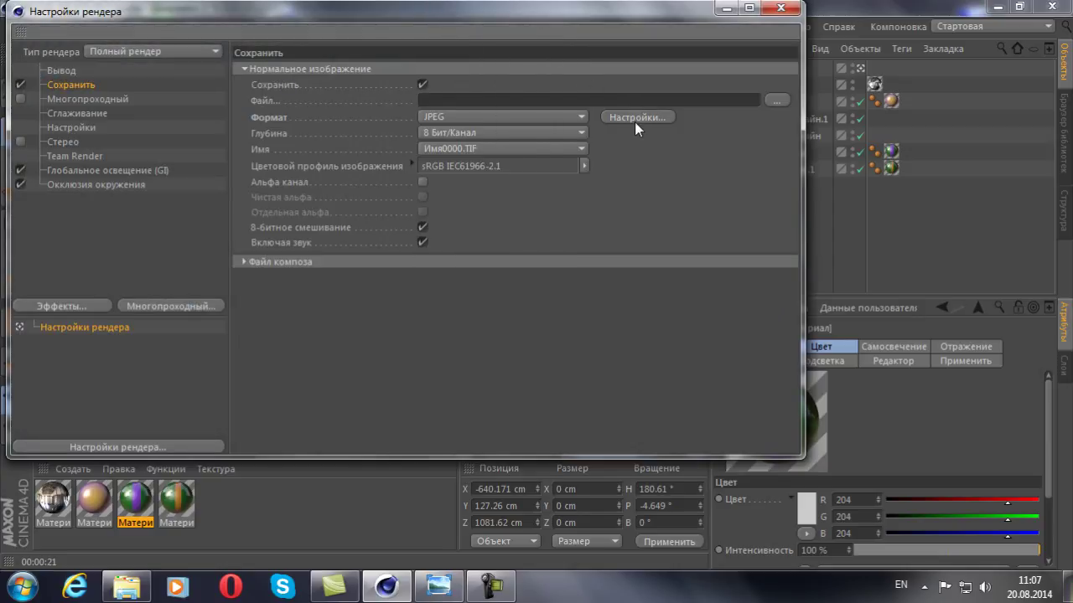
pyautogui.click(775, 100)
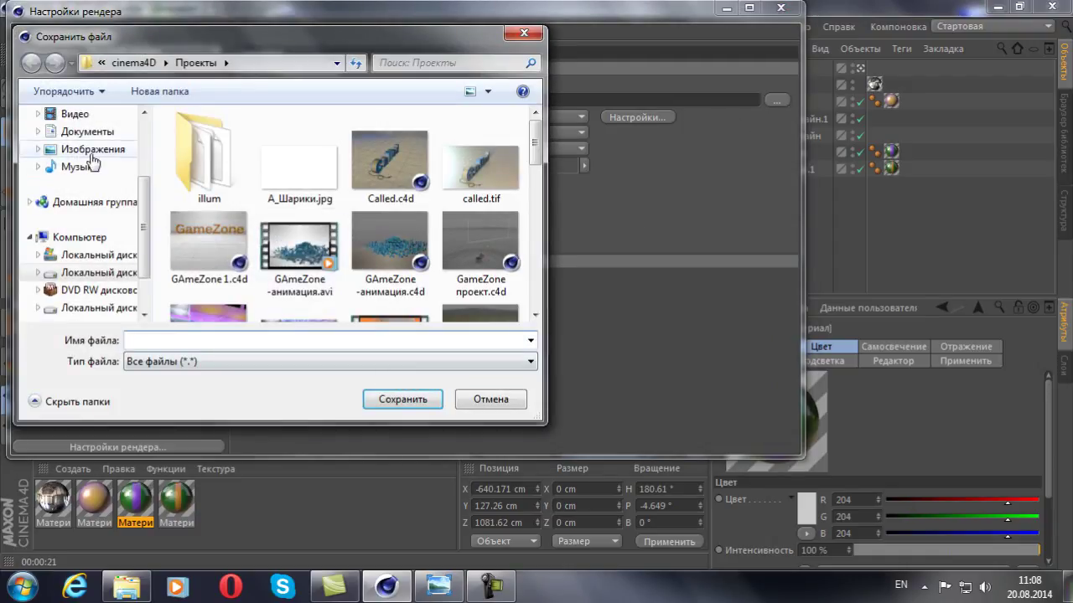
pyautogui.scroll(3, 83, 209)
pyautogui.click(92, 174)
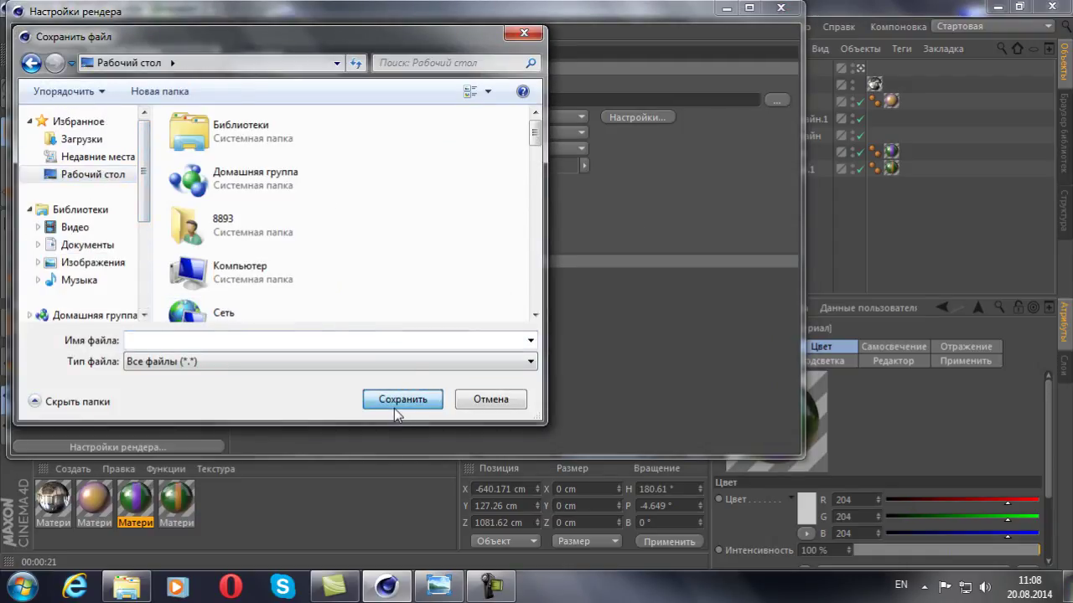
pyautogui.click(303, 341)
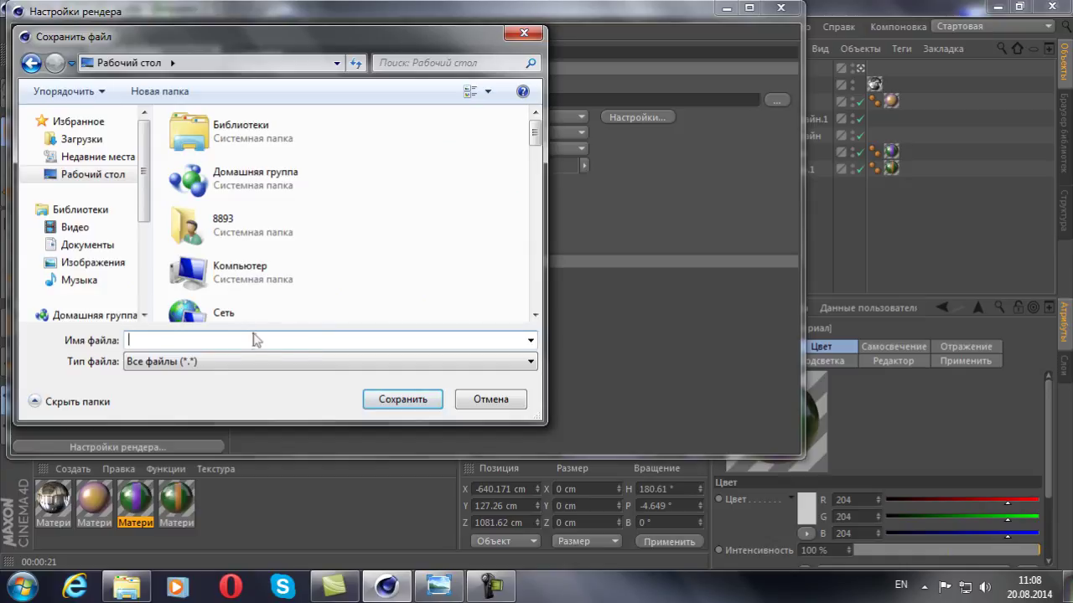
pyautogui.hotkey('alt', 'shift')
pyautogui.write('шарики')
pyautogui.click(395, 400)
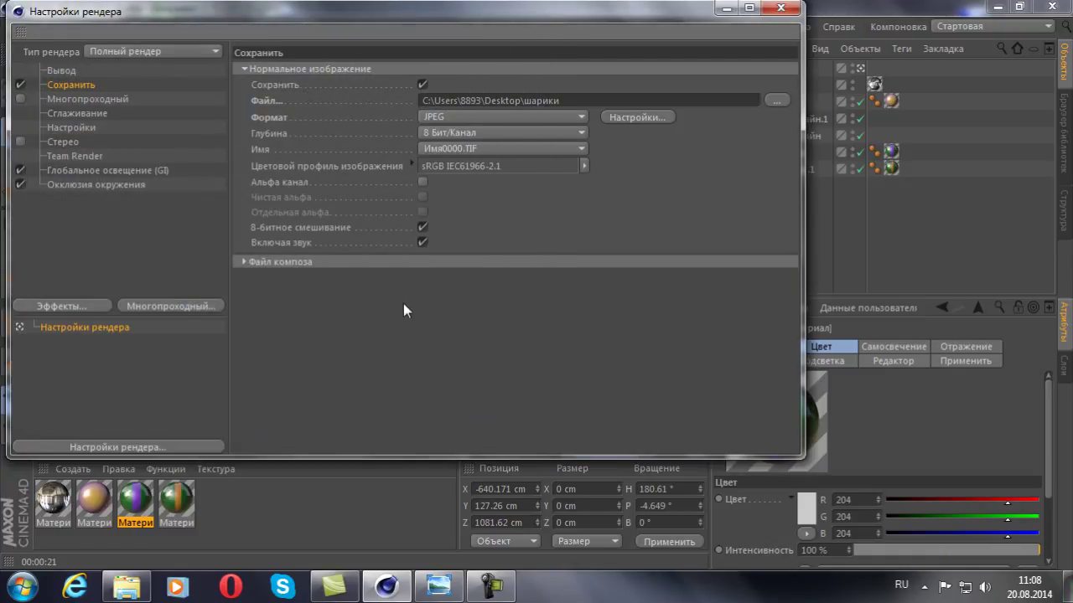
# Enable Alpha Channel for saved renders and close Render Settings
pyautogui.click(422, 182)
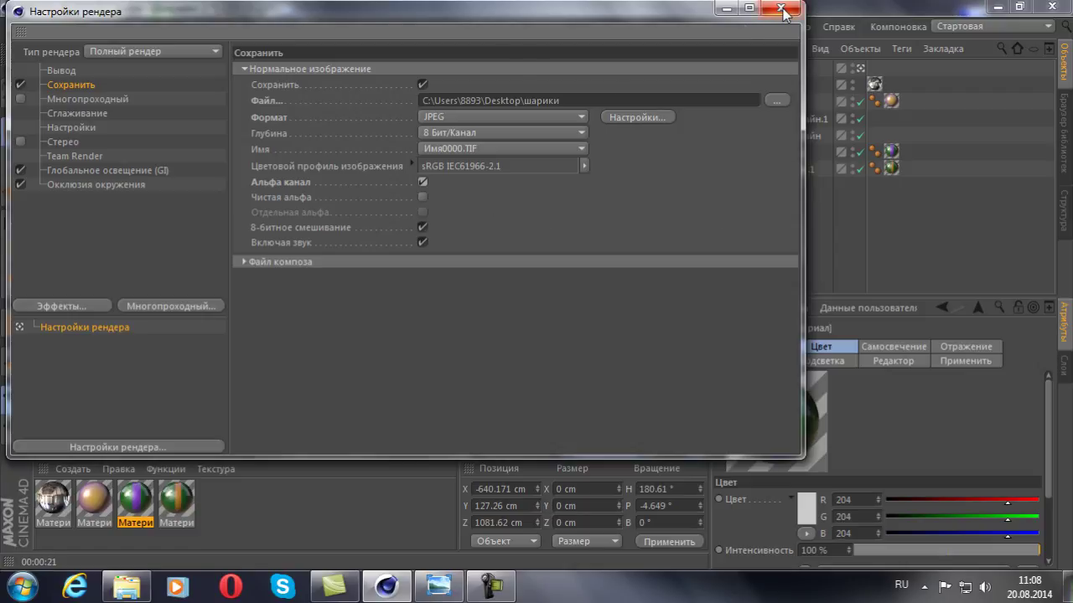
pyautogui.click(80, 303)
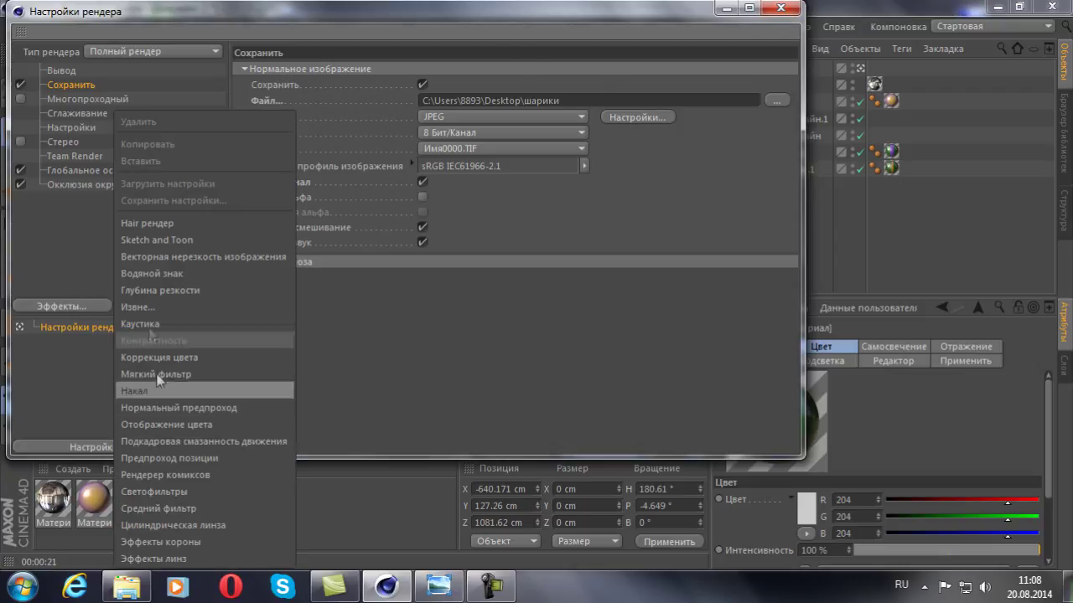
pyautogui.click(541, 322)
pyautogui.click(780, 7)
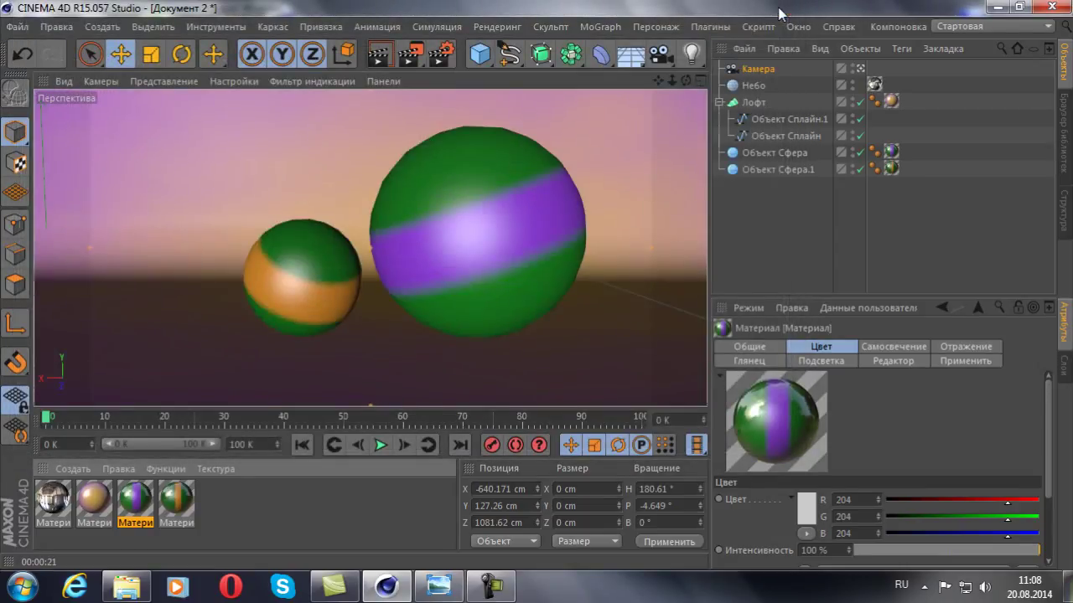
# Render to the Picture Viewer and delete the three unsaved Документ 2 renders from History
pyautogui.click(418, 64)
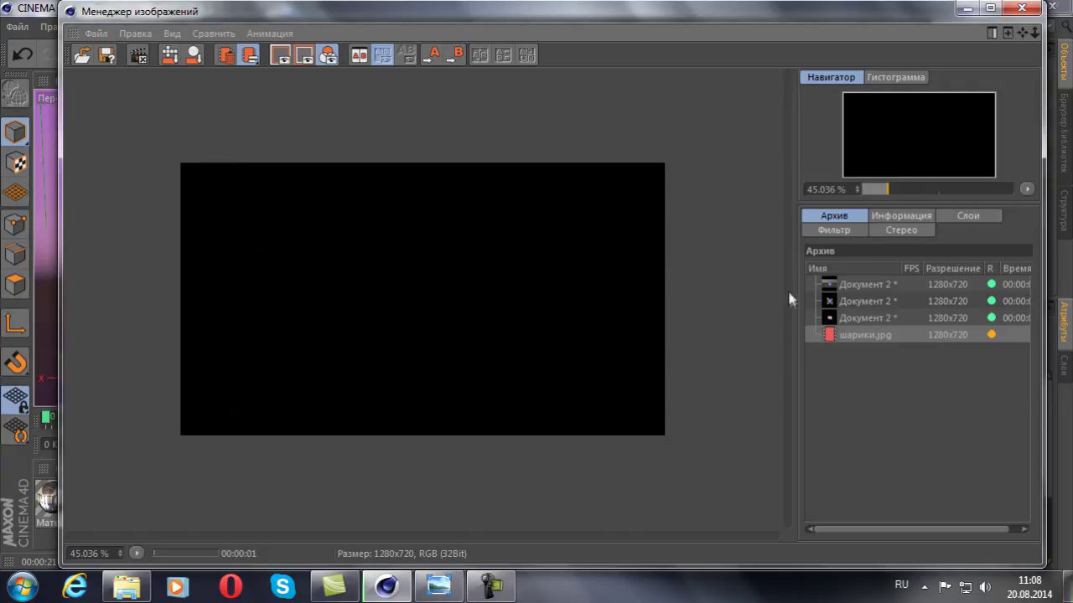
pyautogui.click(842, 317)
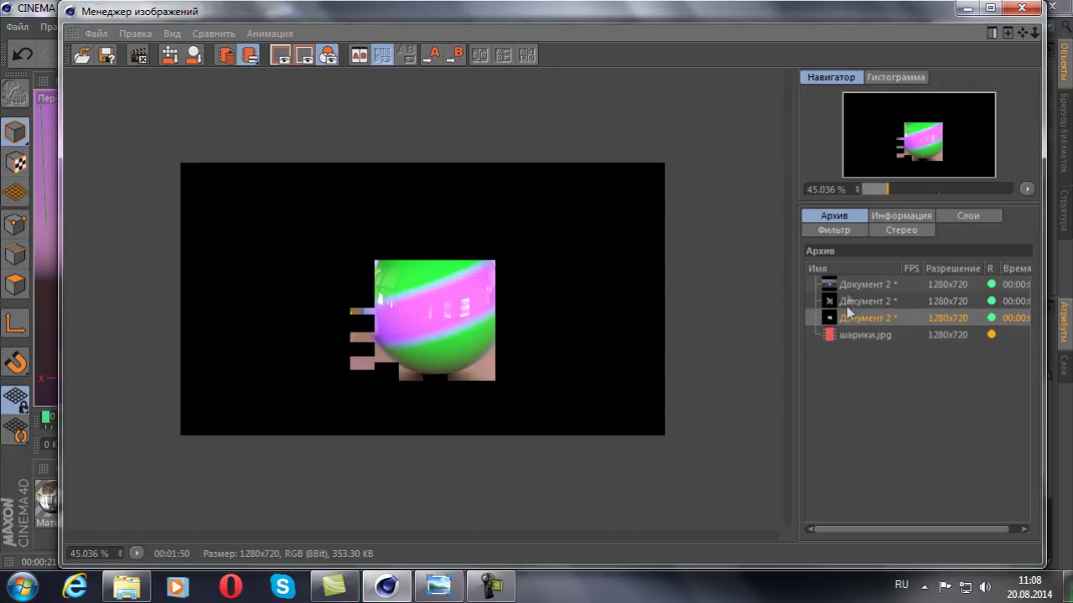
pyautogui.keyDown('shift'); pyautogui.click(846, 286); pyautogui.keyUp('shift')
pyautogui.press('Delete')
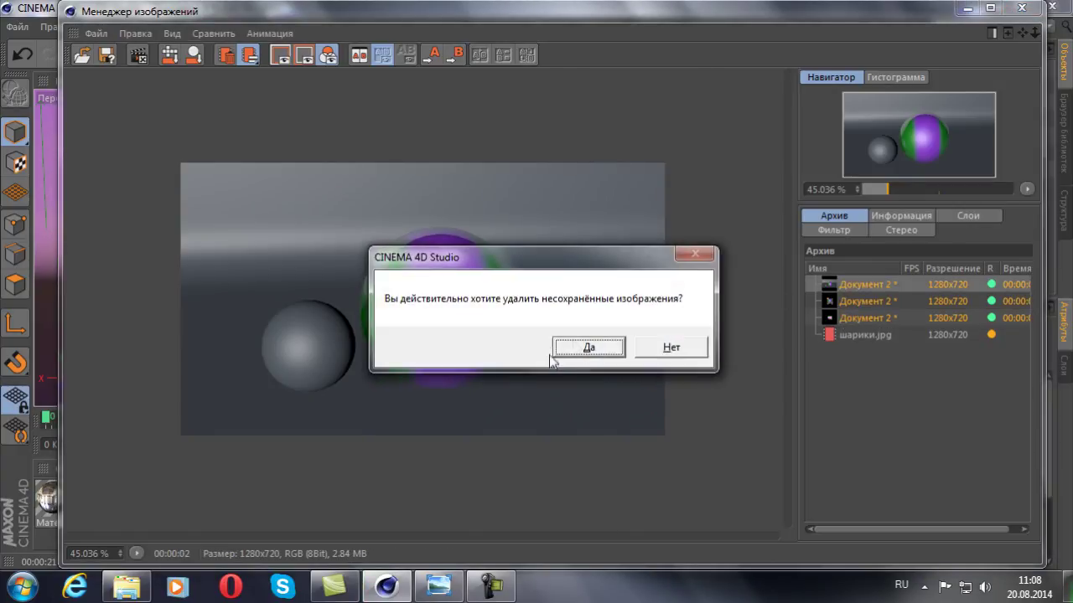
pyautogui.click(578, 350)
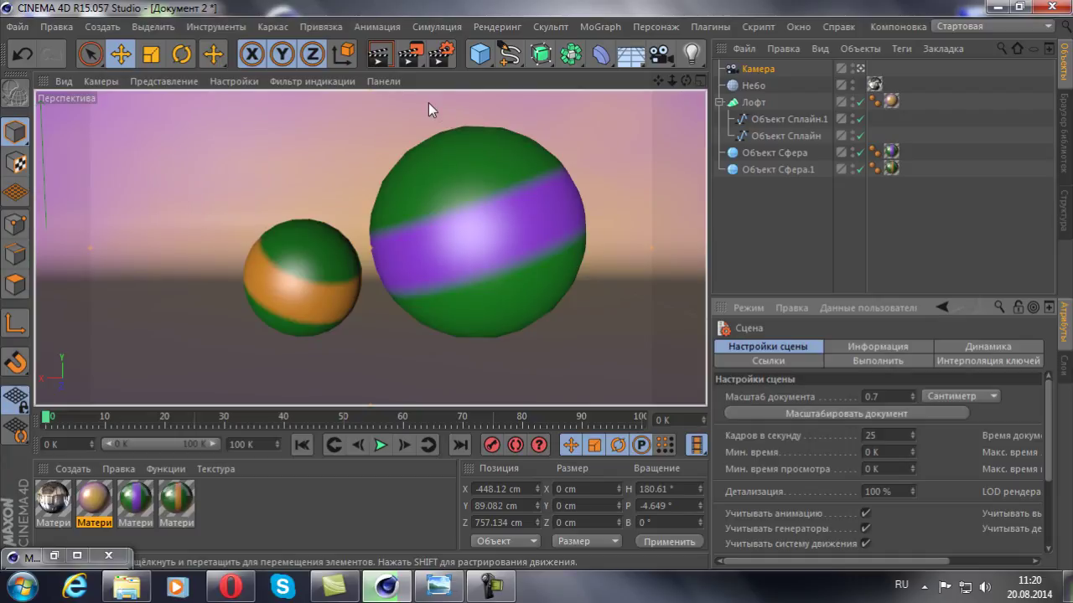
# Confirm GI uses Кеш излучения (R15) as primary and Квази-Монте-Карло (QMC) as secondary method
pyautogui.click(447, 52)
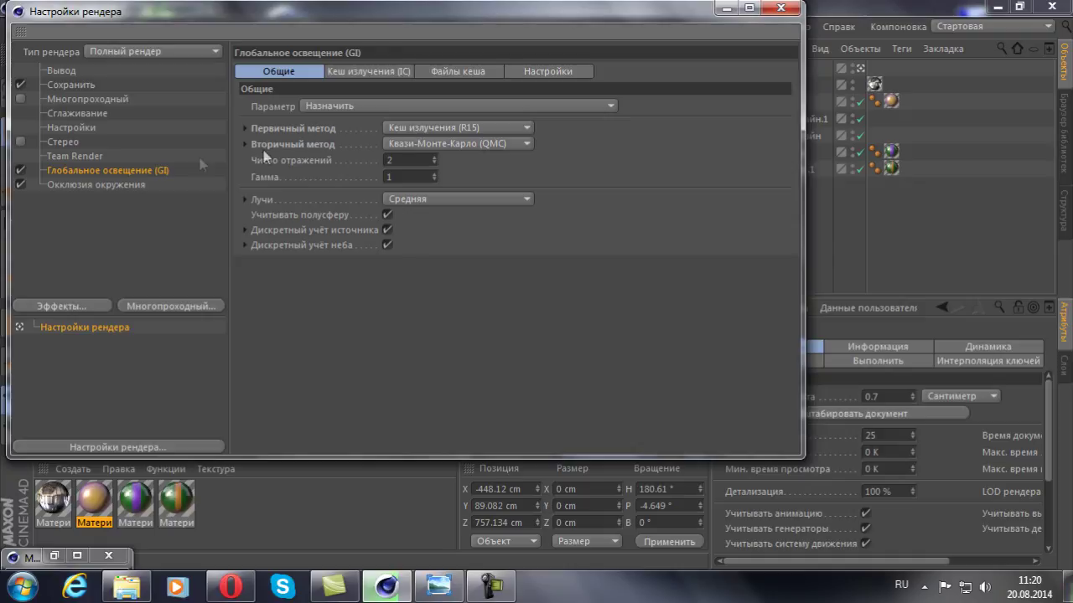
pyautogui.click(398, 127)
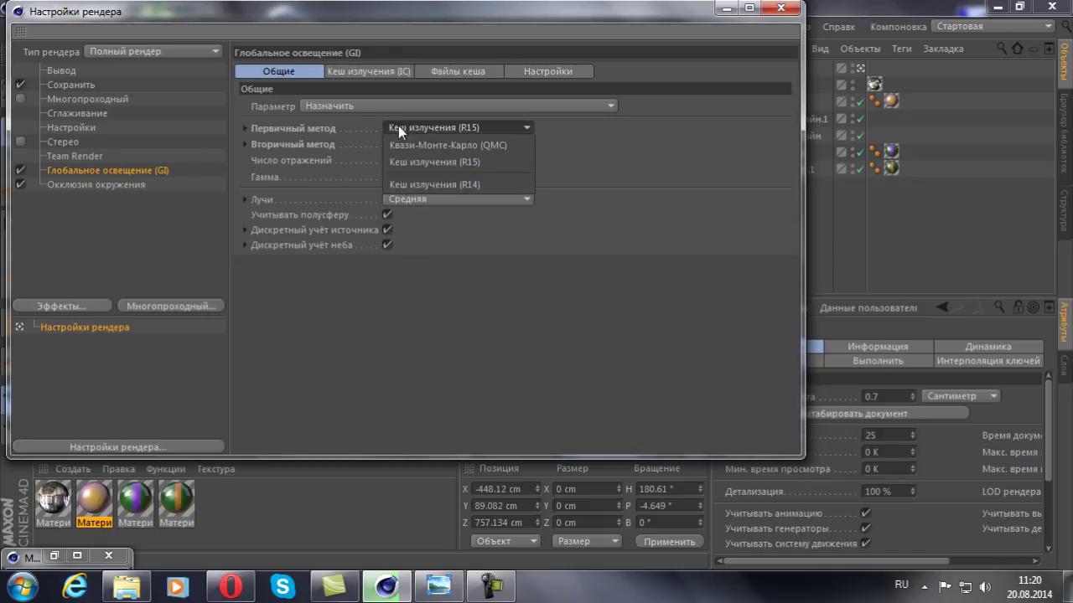
pyautogui.click(452, 163)
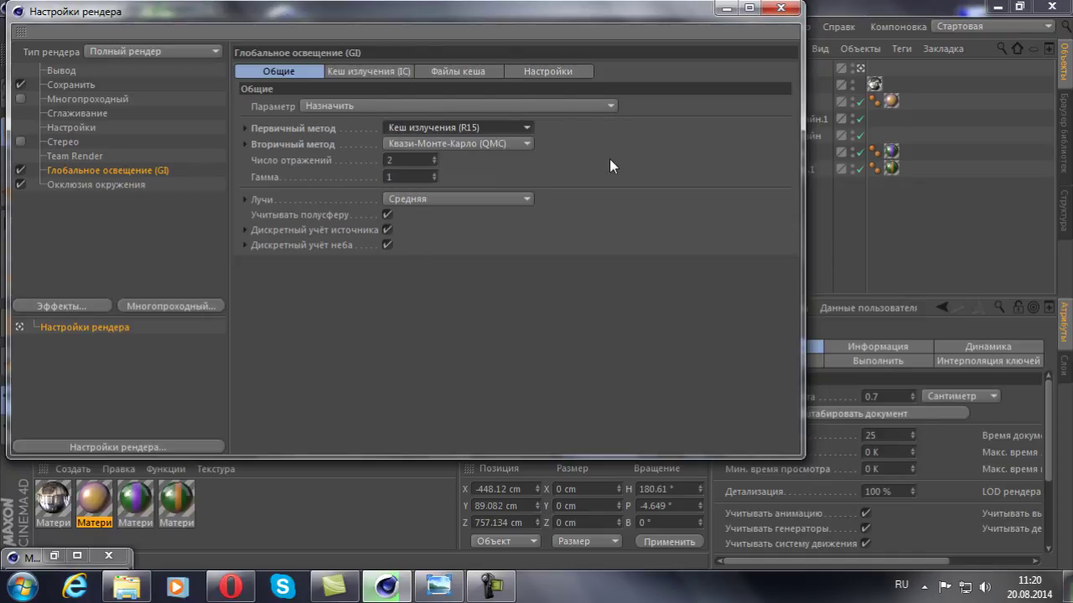
pyautogui.click(246, 128)
pyautogui.click(245, 176)
pyautogui.click(245, 177)
pyautogui.click(241, 128)
pyautogui.click(478, 145)
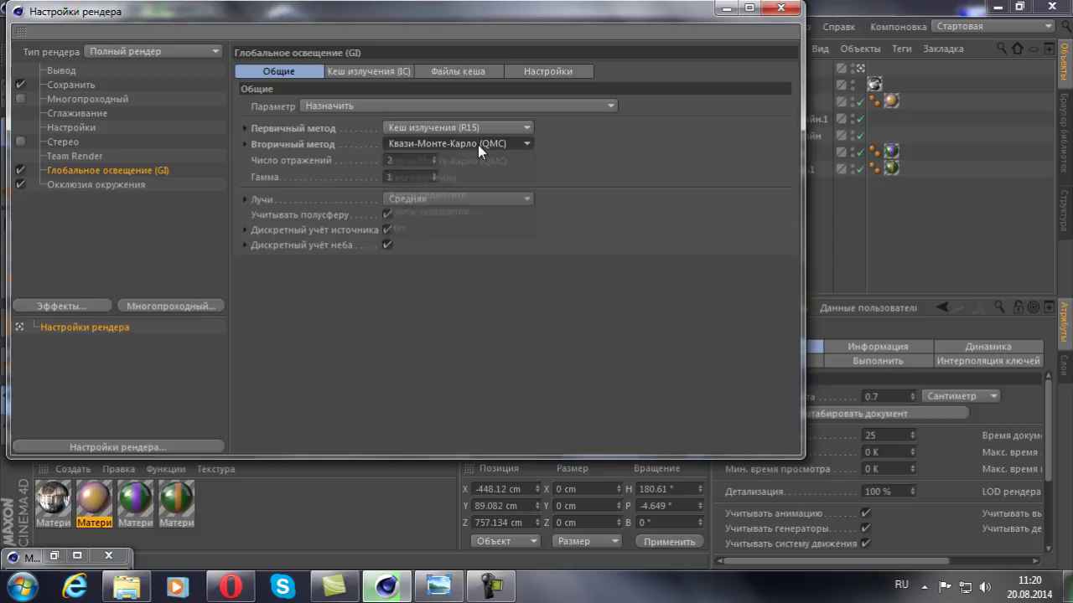
pyautogui.click(416, 145)
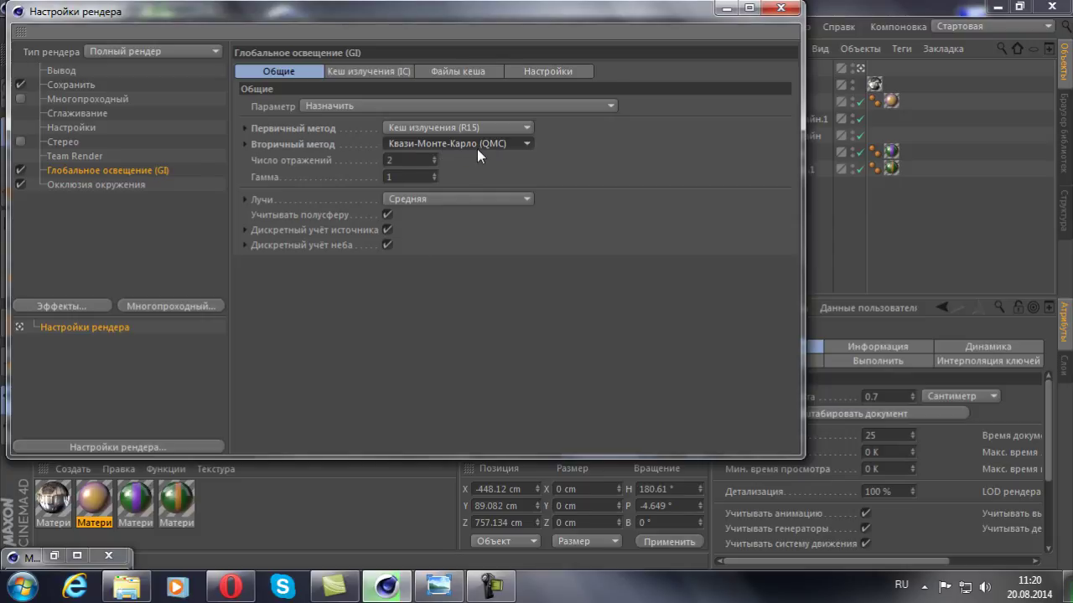
# Look through the GI cache and option tabs, then the AO and GI pages, and close
pyautogui.click(386, 71)
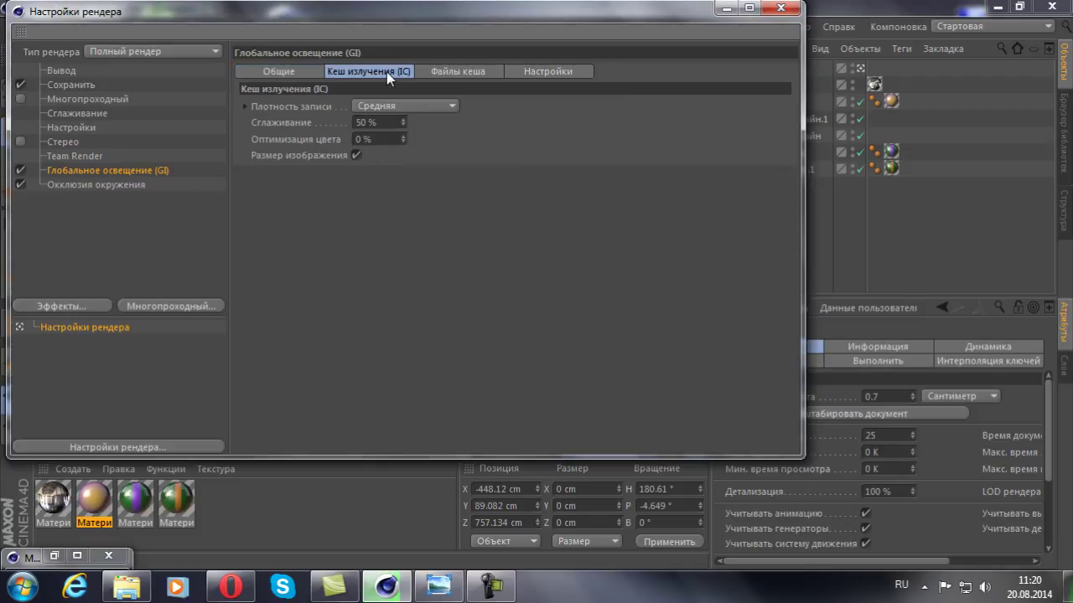
pyautogui.click(445, 71)
pyautogui.click(513, 72)
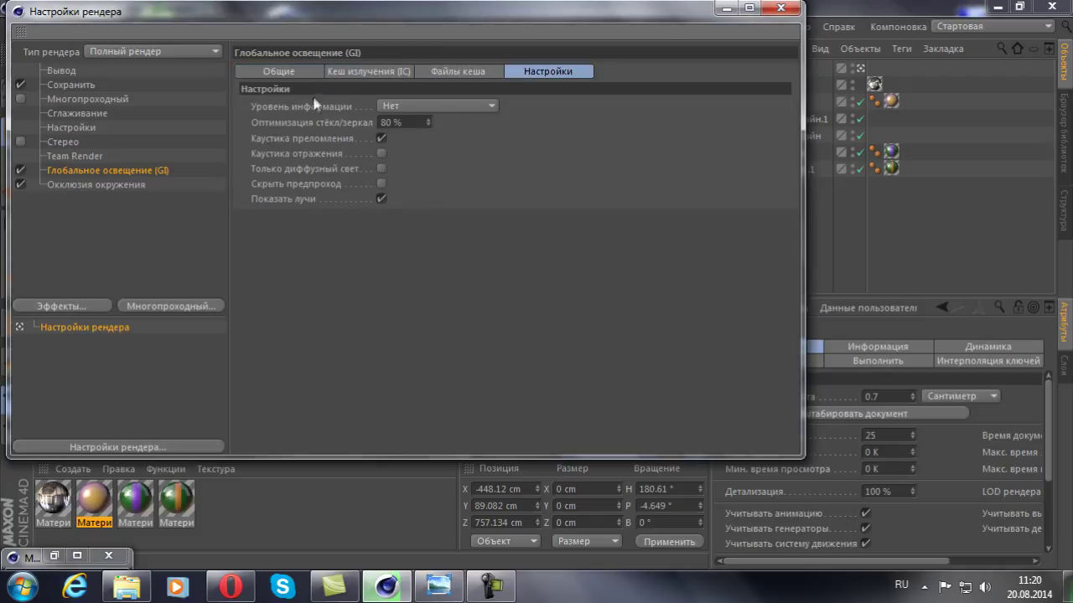
pyautogui.click(278, 72)
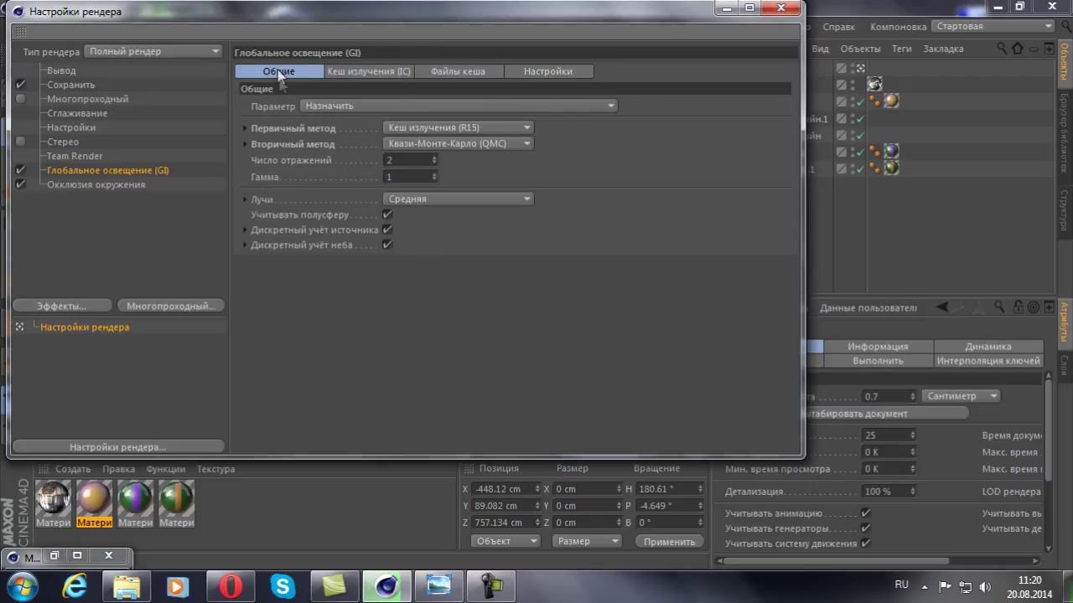
pyautogui.click(130, 184)
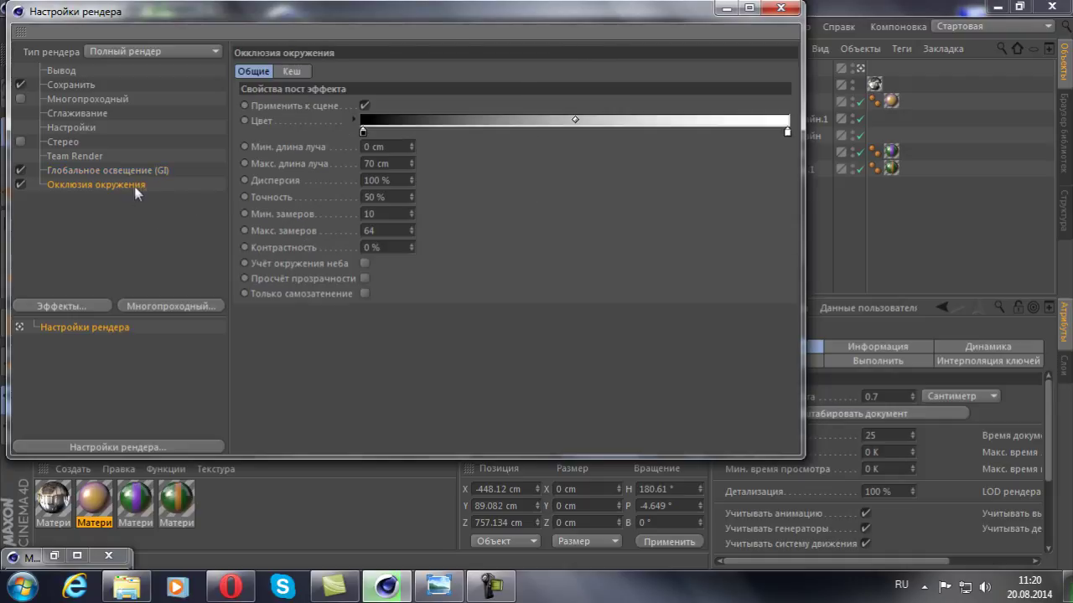
pyautogui.click(137, 172)
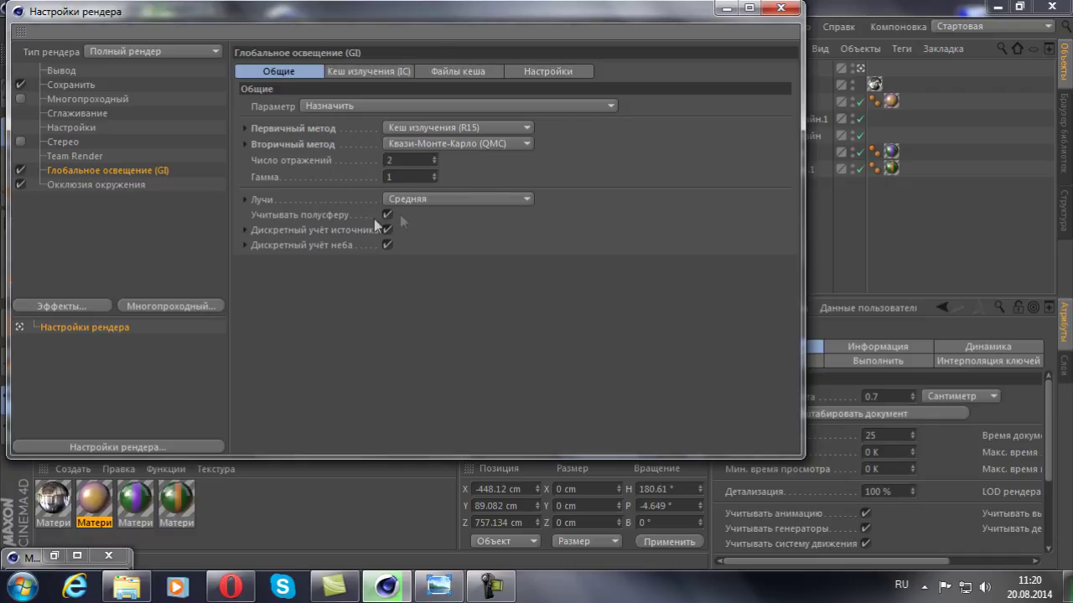
pyautogui.click(780, 9)
pyautogui.doubleClick(94, 501)
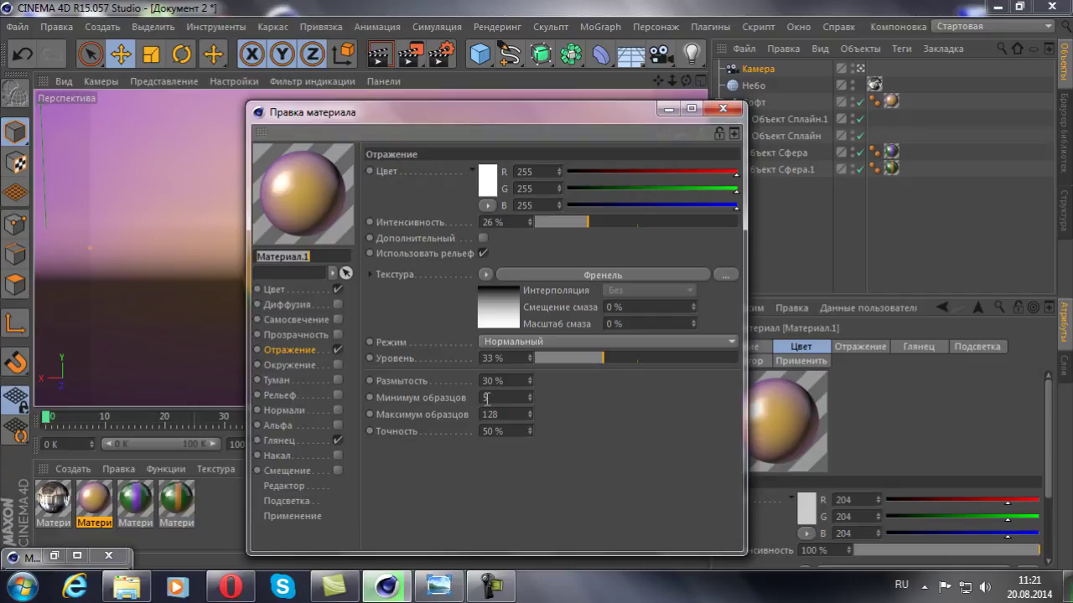
pyautogui.click(722, 109)
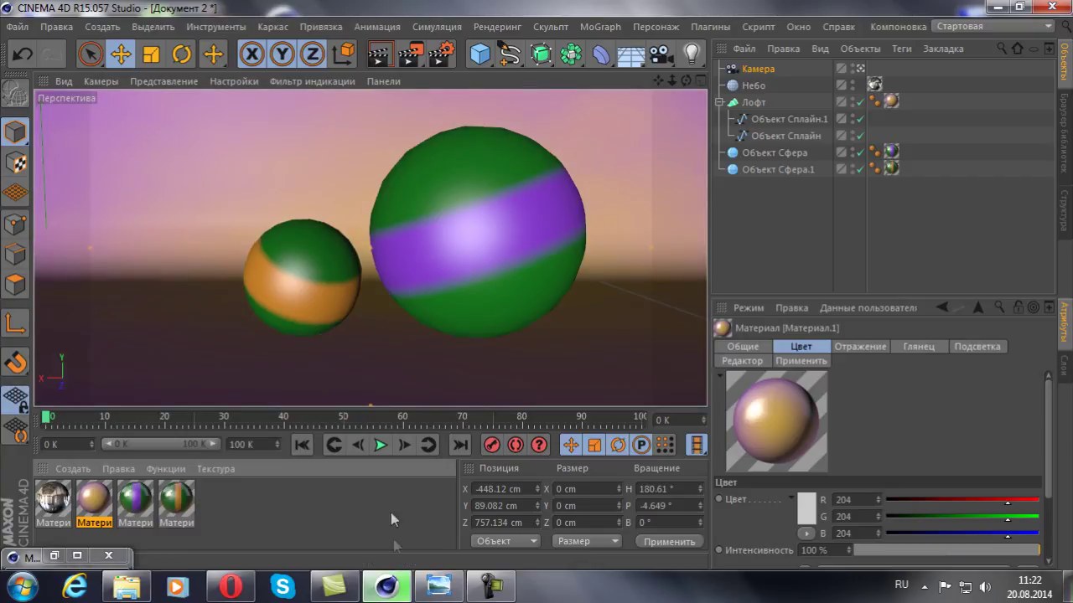
pyautogui.click(55, 556)
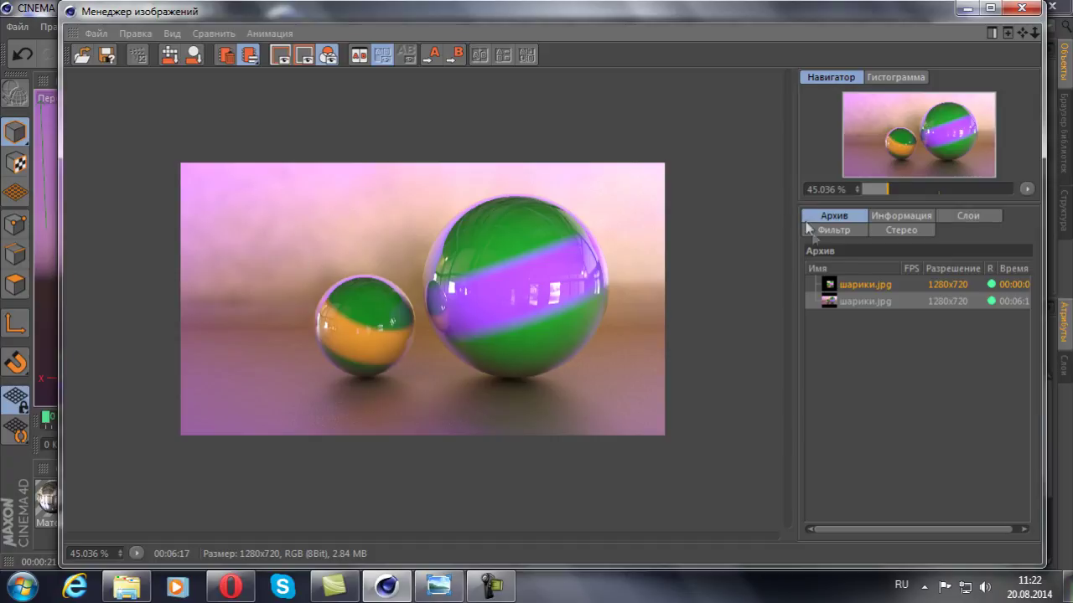
pyautogui.click(858, 286)
pyautogui.click(856, 298)
pyautogui.scroll(2, 512, 338)
pyautogui.scroll(-1, 509, 338)
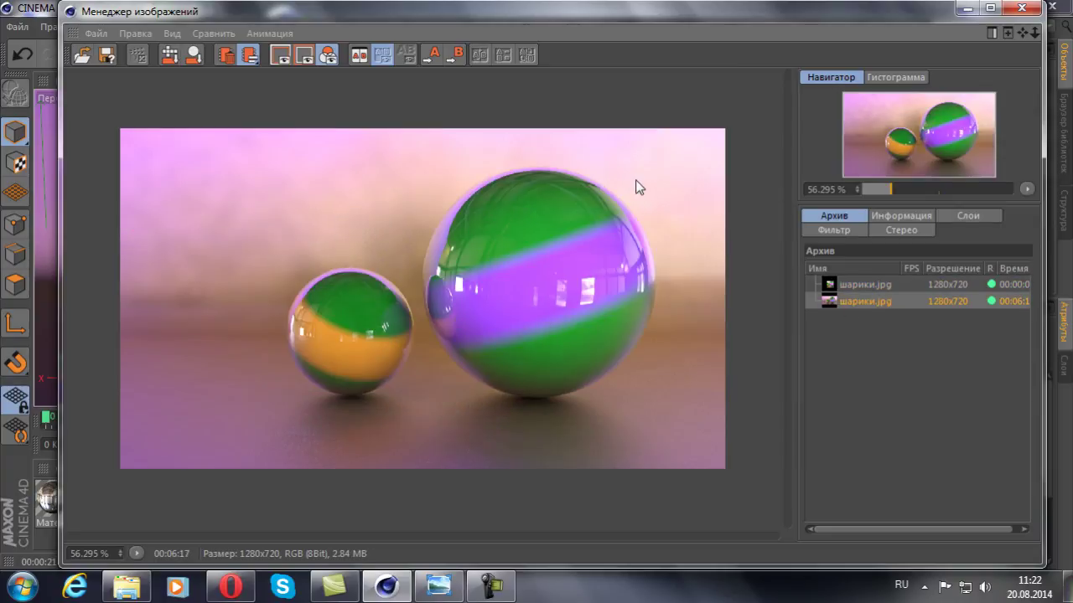
pyautogui.click(968, 10)
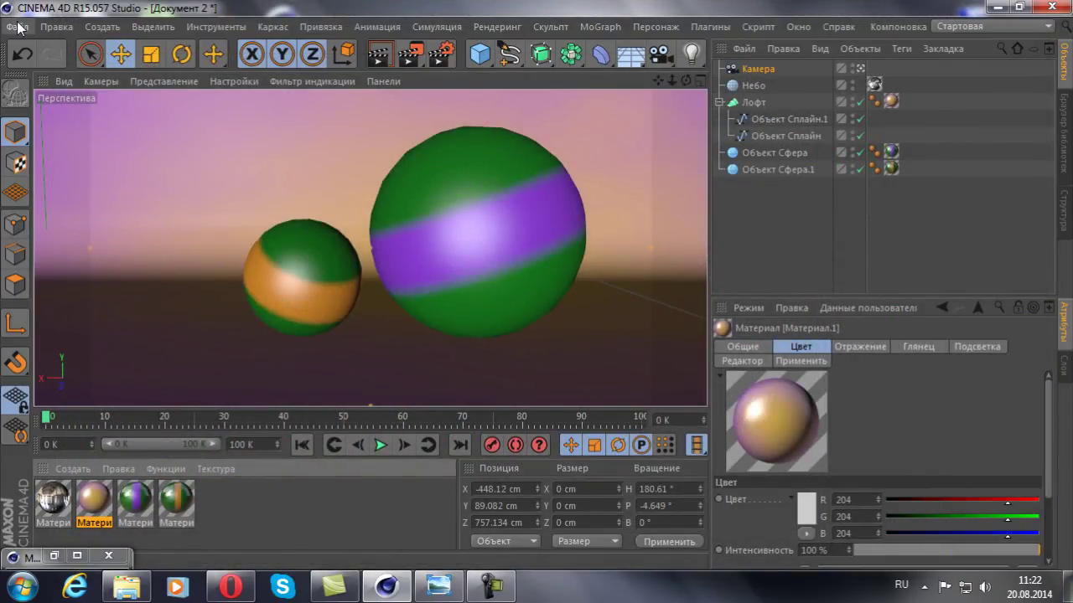
# Change the Renderer thread count in Preferences from 6 to 10, then close the minimized Picture Viewer
pyautogui.click(18, 27)
pyautogui.moveTo(56, 27)
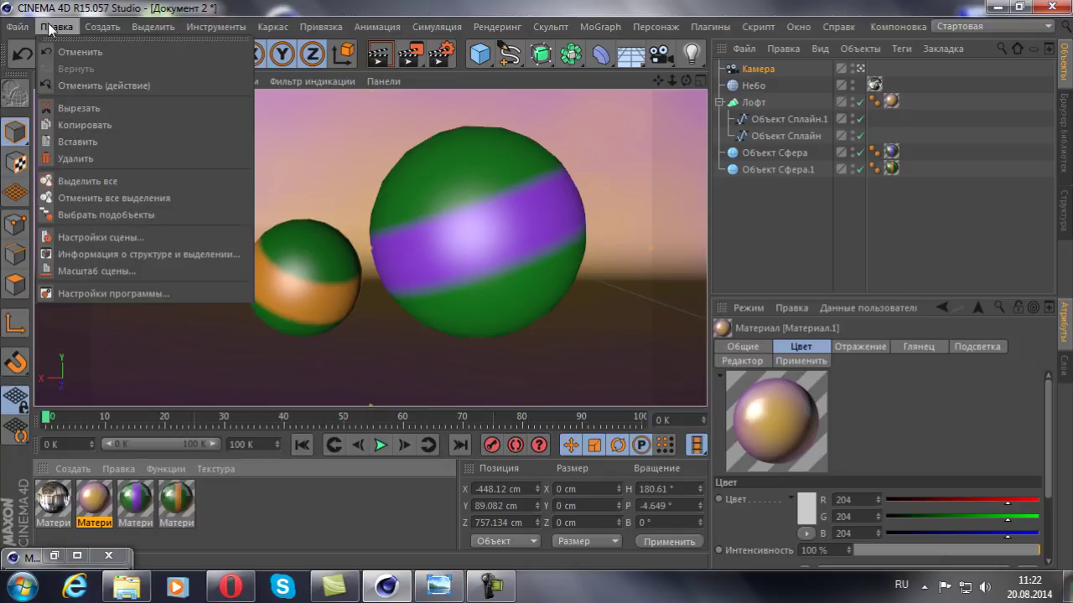
pyautogui.click(84, 295)
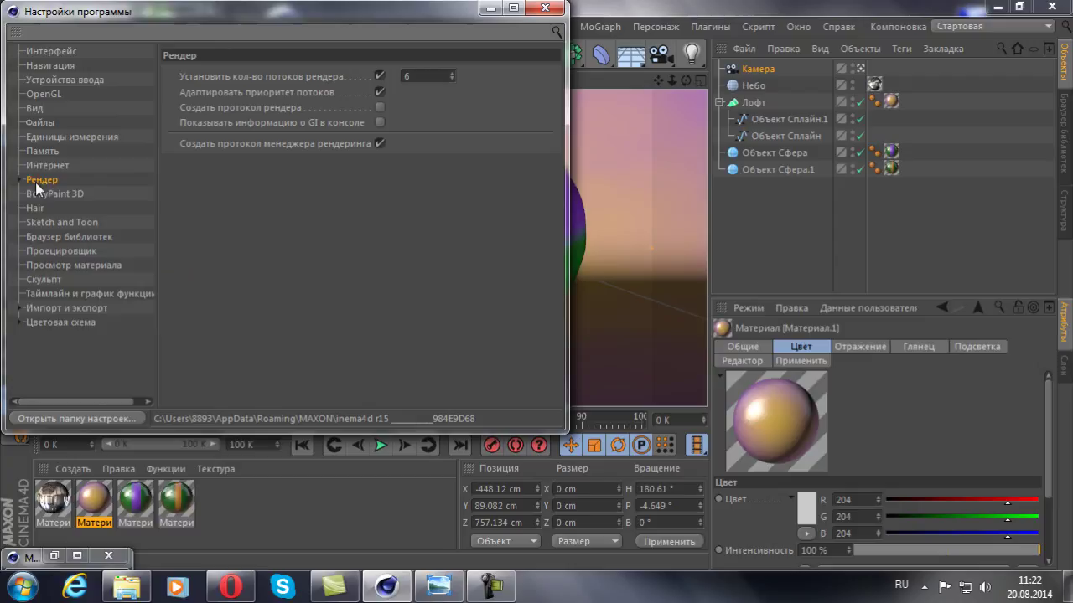
pyautogui.doubleClick(406, 76)
pyautogui.write('3')
pyautogui.write('1')
pyautogui.write('0')
pyautogui.click(545, 7)
pyautogui.click(108, 556)
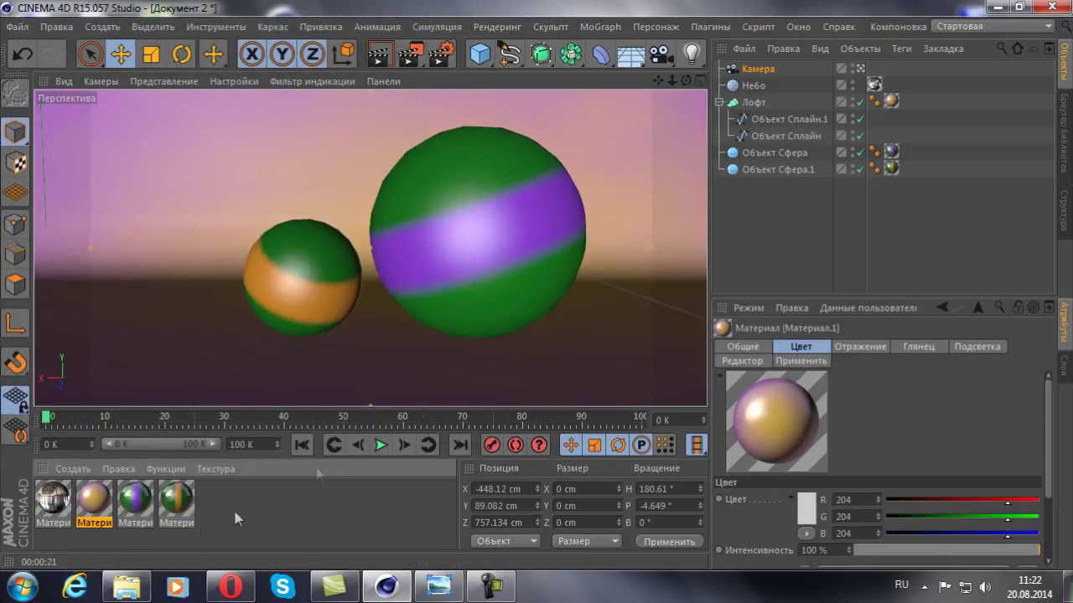
# Re-render without overwriting шарики.jpg, close the Picture Viewer and minimize Cinema 4D
pyautogui.click(416, 53)
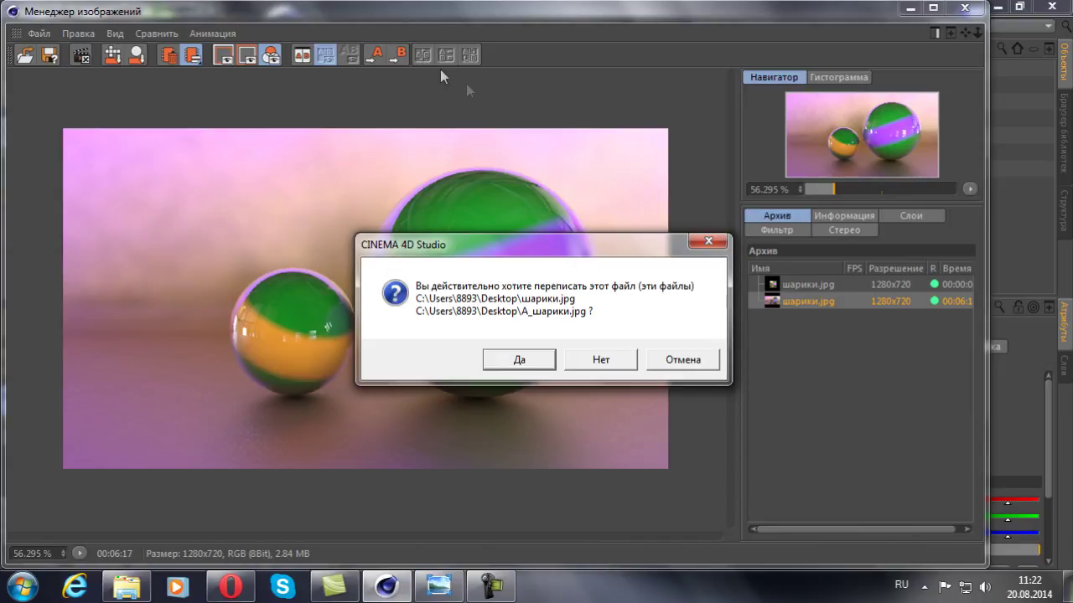
pyautogui.click(676, 369)
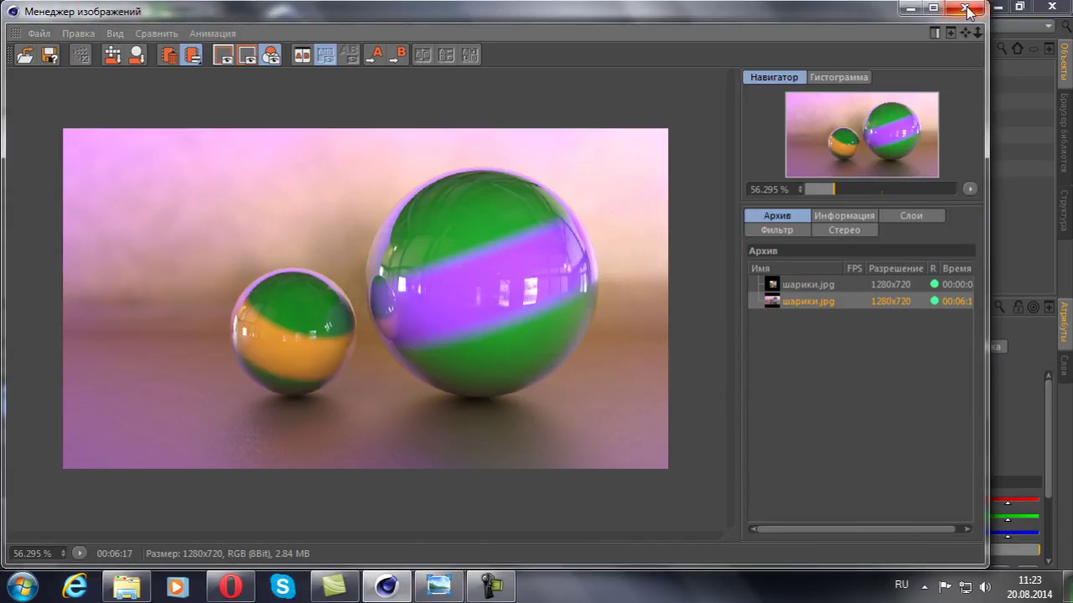
pyautogui.click(966, 10)
pyautogui.click(999, 7)
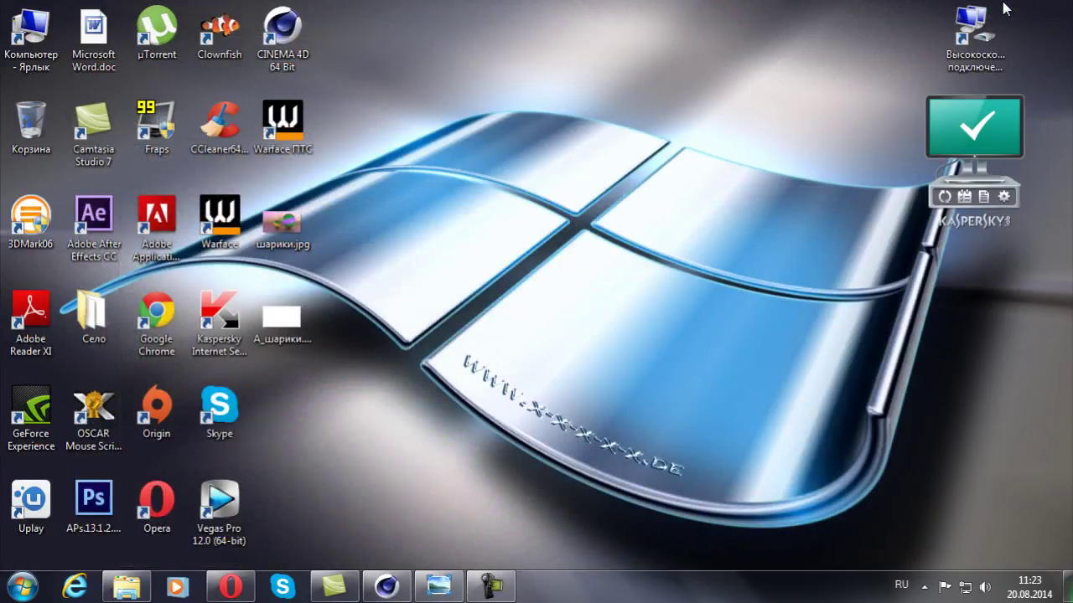
# View шарики.jpg in Photo Viewer, then rename it to ап.jpg
pyautogui.click(283, 225)
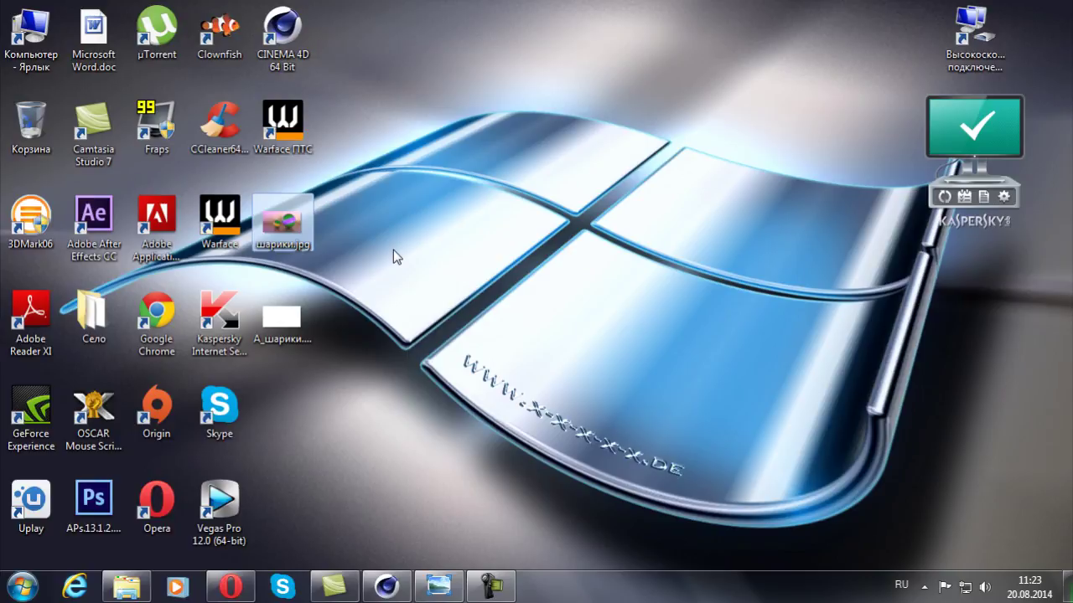
pyautogui.doubleClick(283, 225)
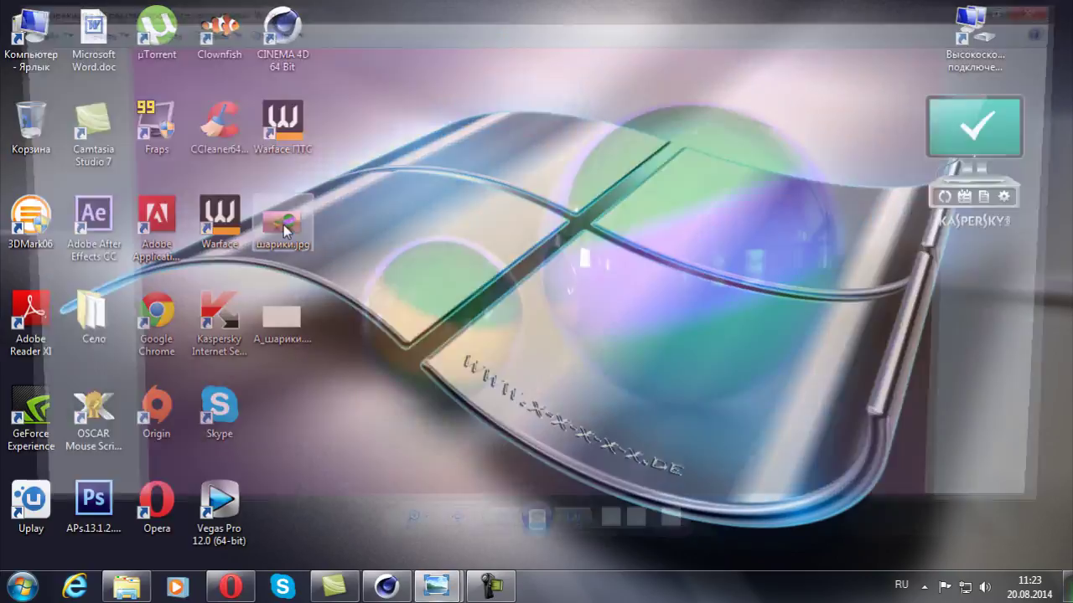
pyautogui.click(1052, 7)
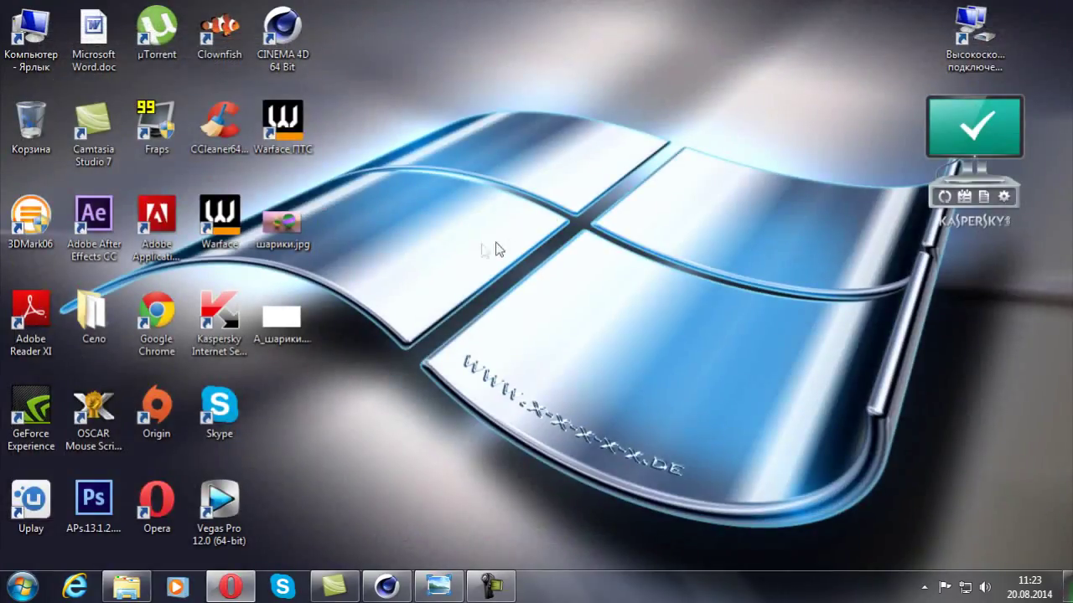
pyautogui.click(284, 246)
pyautogui.write('ап')
pyautogui.press('Return')
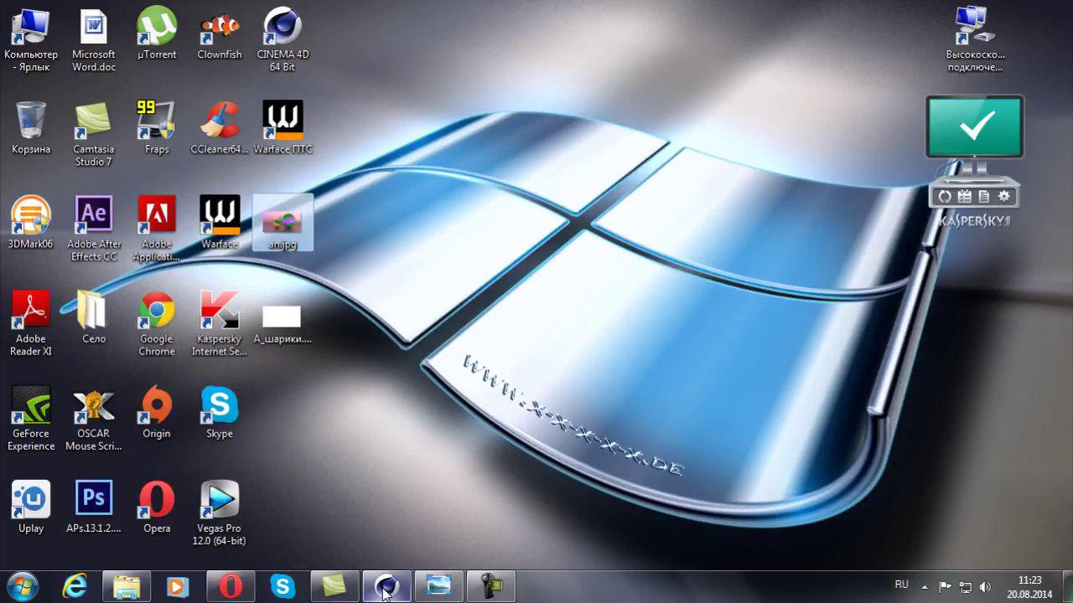
# Re-render in Cinema 4D without overwriting A_шарики.jpg, then return to the desktop
pyautogui.click(390, 587)
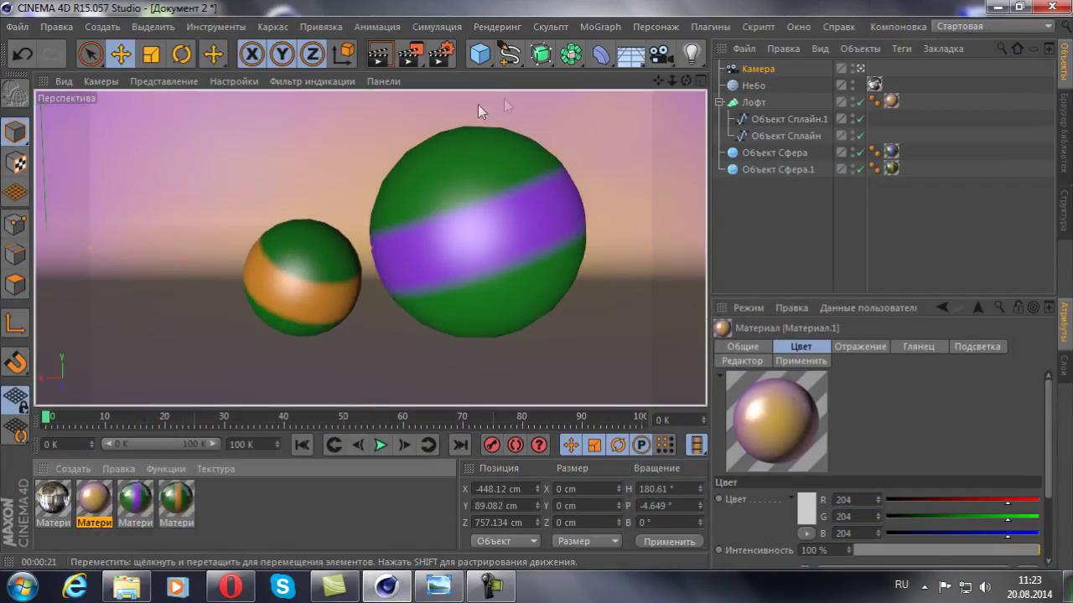
pyautogui.click(417, 54)
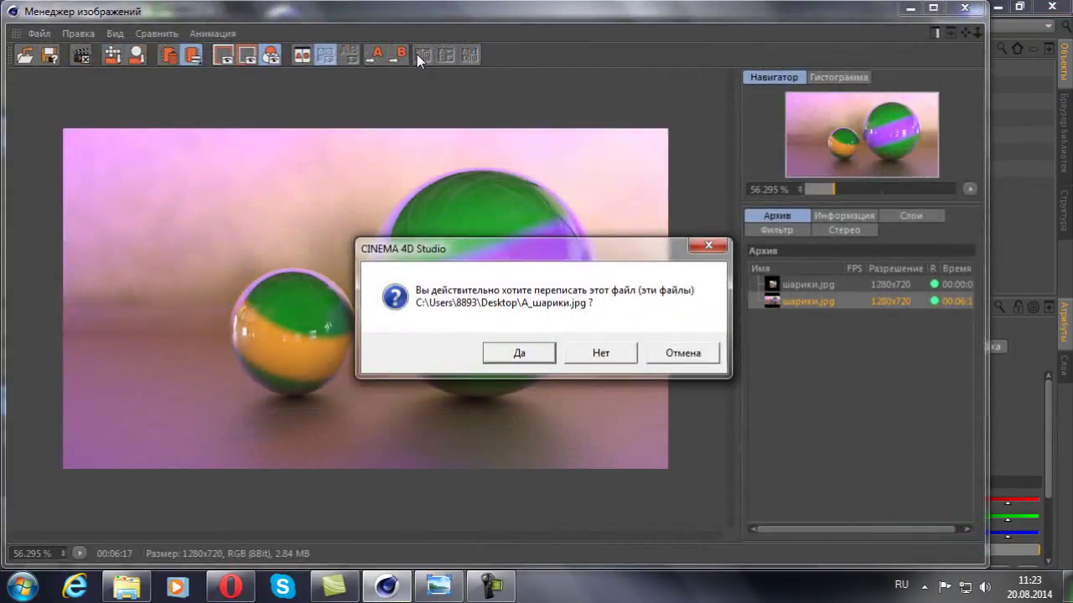
pyautogui.click(685, 354)
pyautogui.click(909, 10)
pyautogui.click(998, 6)
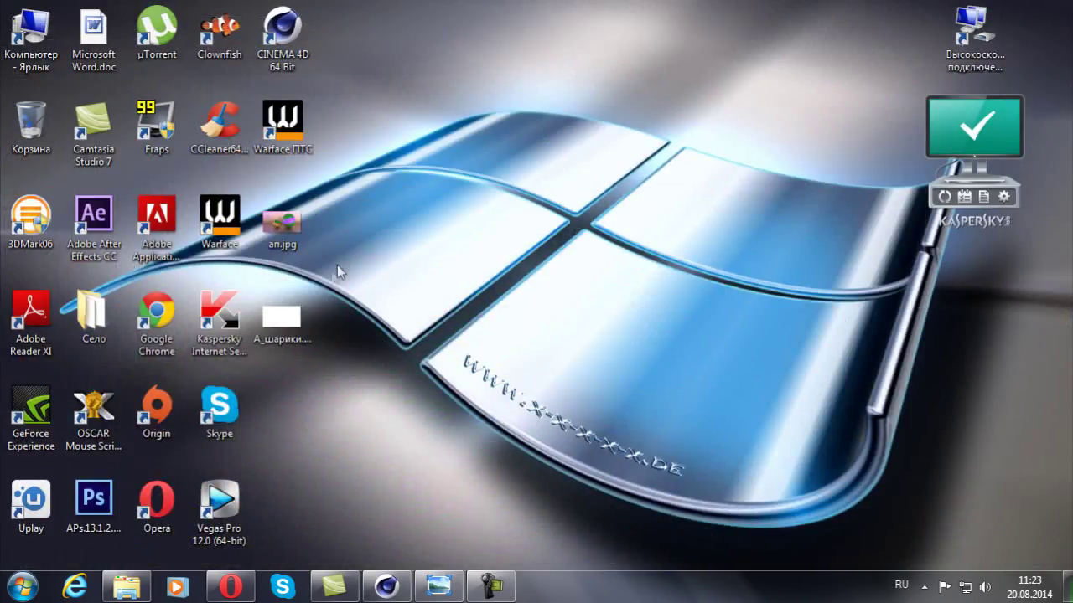
# Rename A_шарики.jpg to вып.jpg and restore the Picture Viewer
pyautogui.click(289, 352)
pyautogui.write('вып.jpg')
pyautogui.press('Return')
pyautogui.click(381, 589)
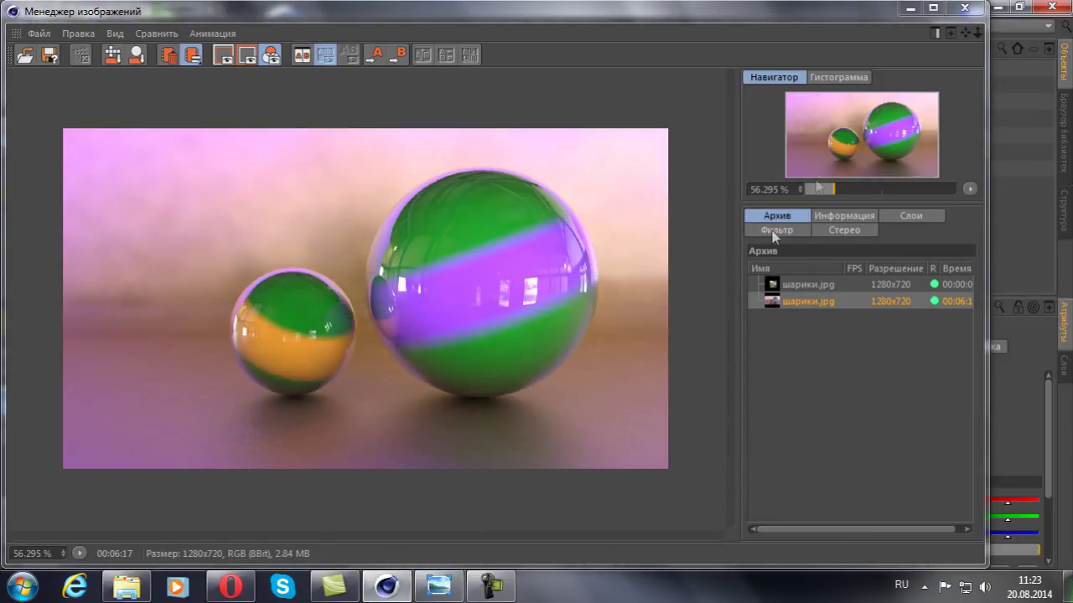
# Start a new 1280x720 render and compare it against the two archived renders in History
pyautogui.click(956, 11)
pyautogui.click(408, 53)
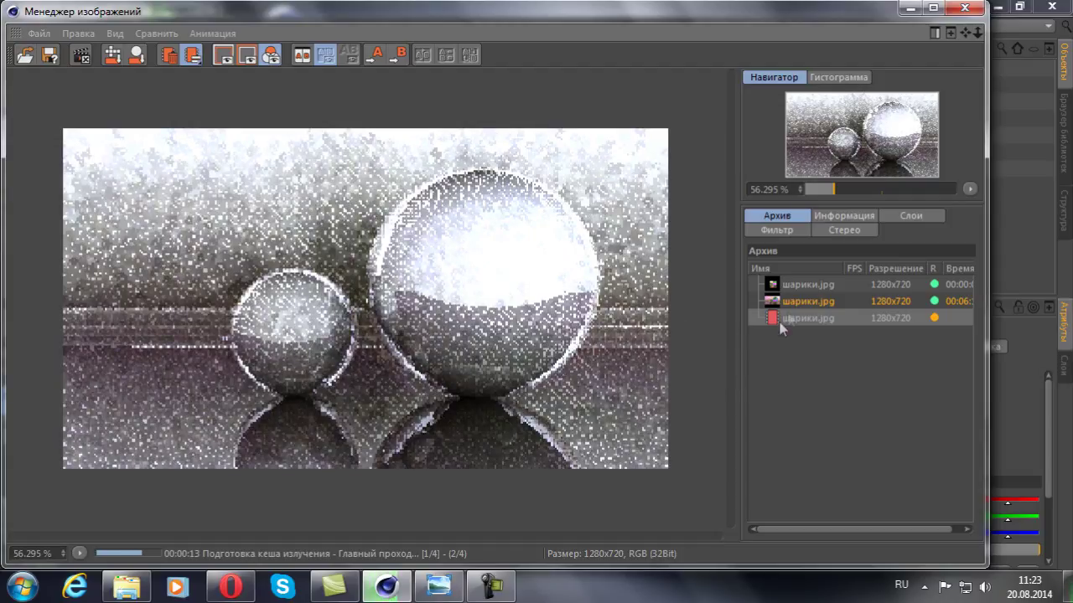
pyautogui.click(797, 290)
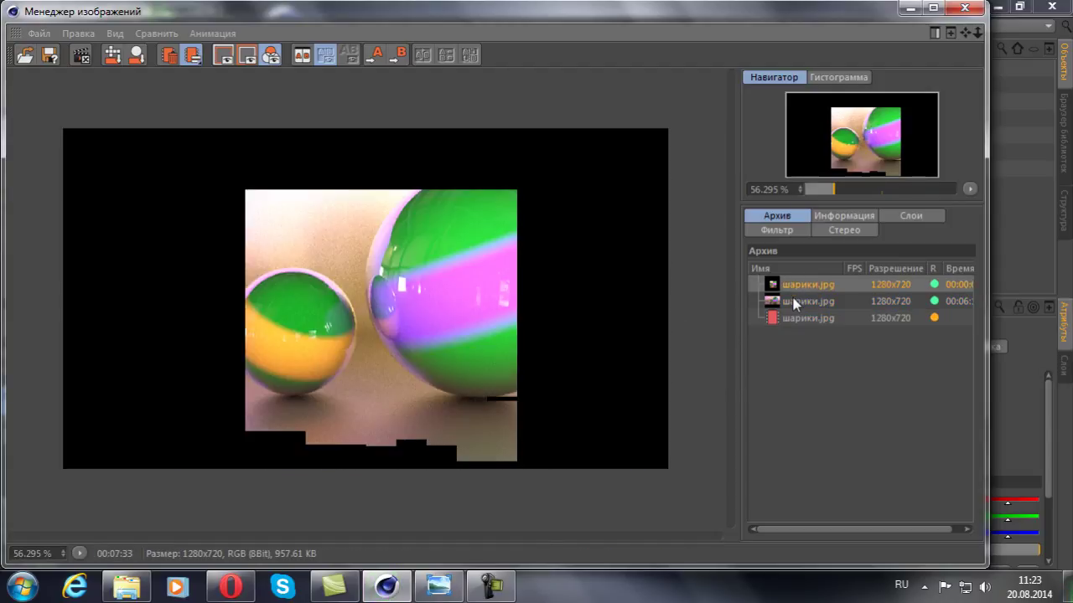
pyautogui.click(793, 304)
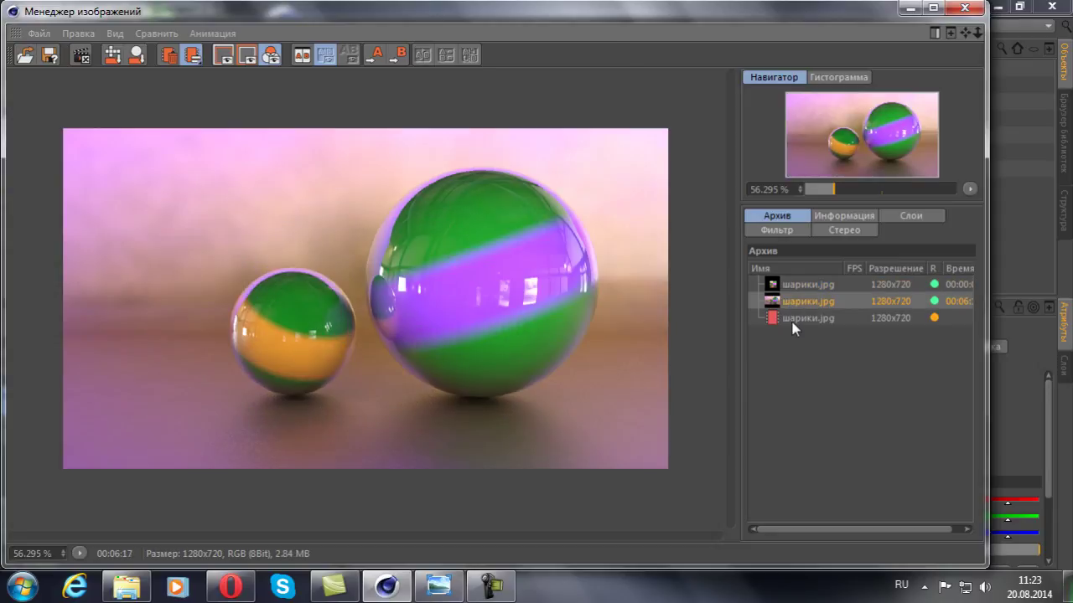
pyautogui.click(802, 286)
pyautogui.click(807, 302)
pyautogui.click(800, 321)
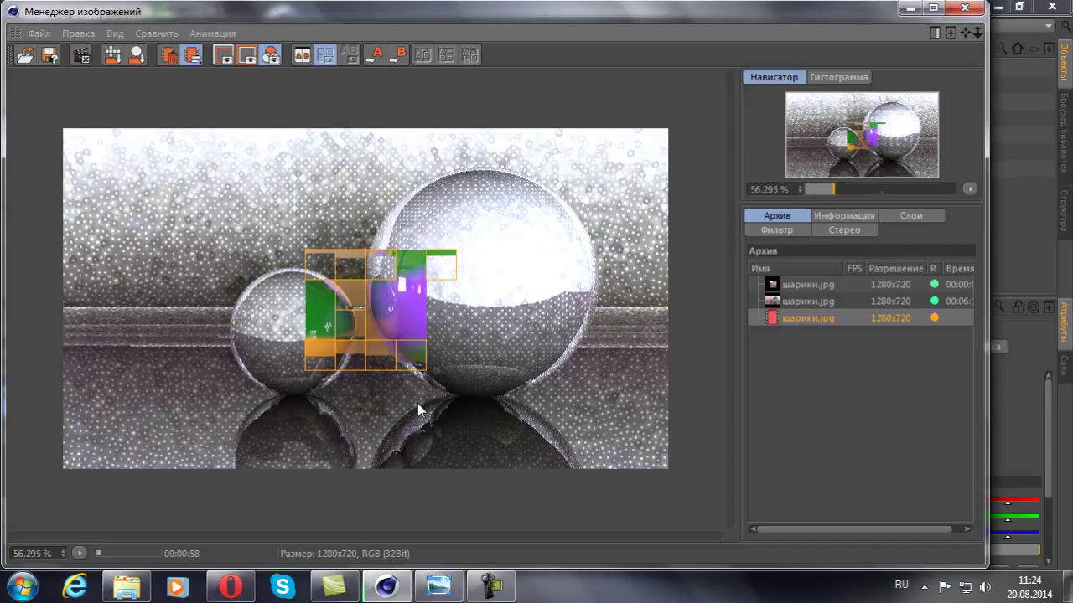
pyautogui.click(965, 8)
# Stop the running render, then set render threads to 10 in the Renderer preferences
pyautogui.click(599, 355)
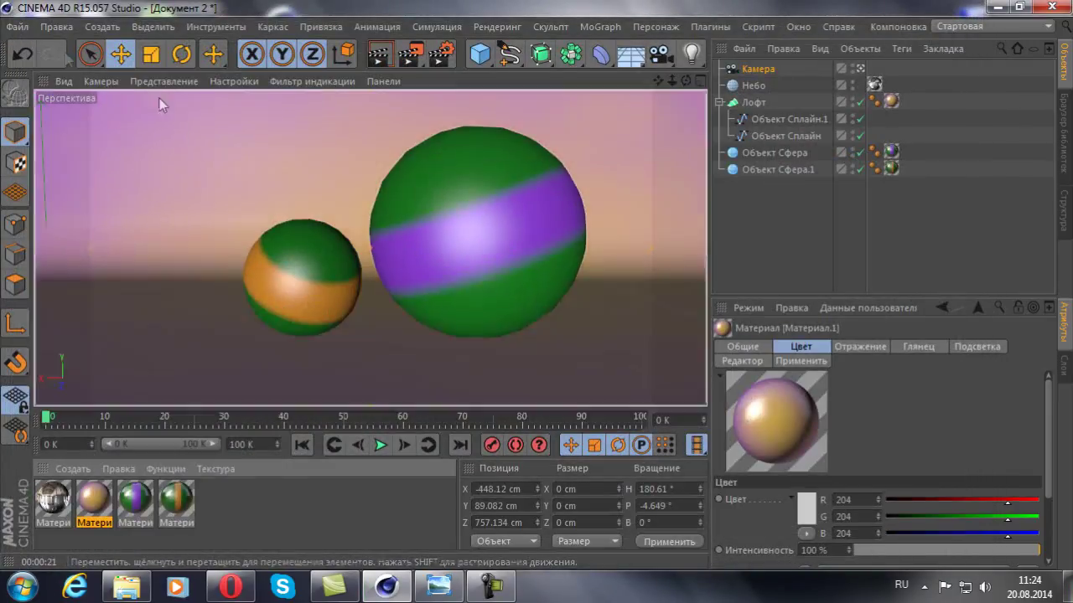
pyautogui.click(26, 28)
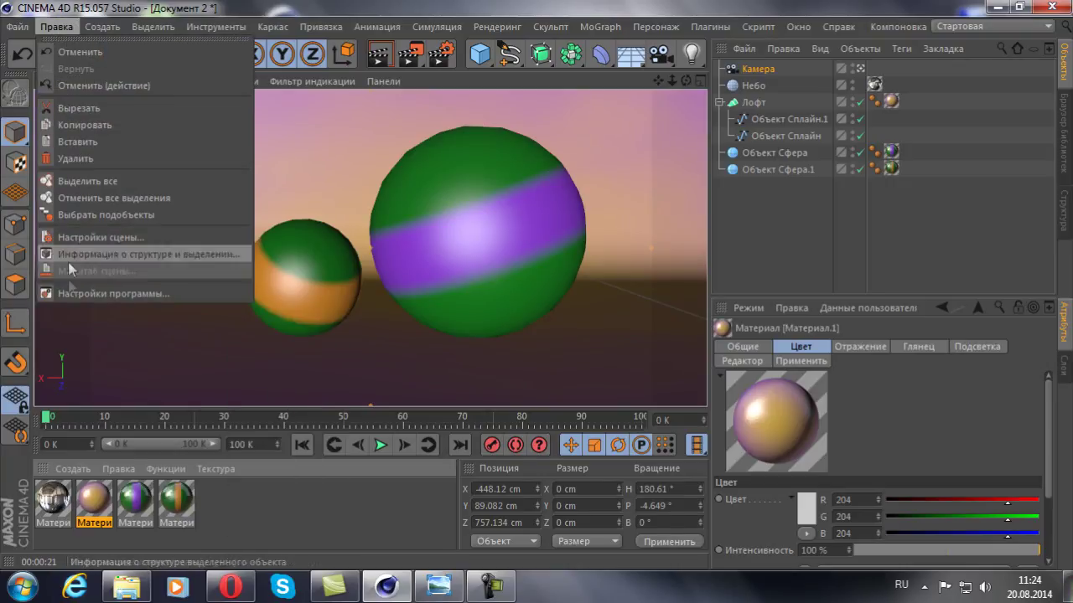
pyautogui.click(69, 289)
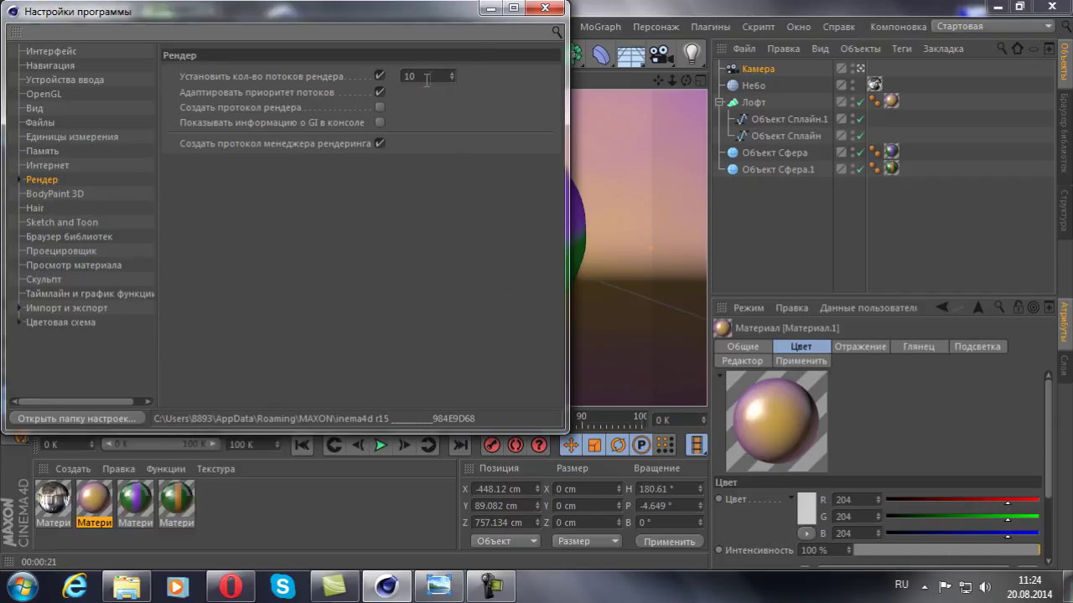
pyautogui.click(545, 7)
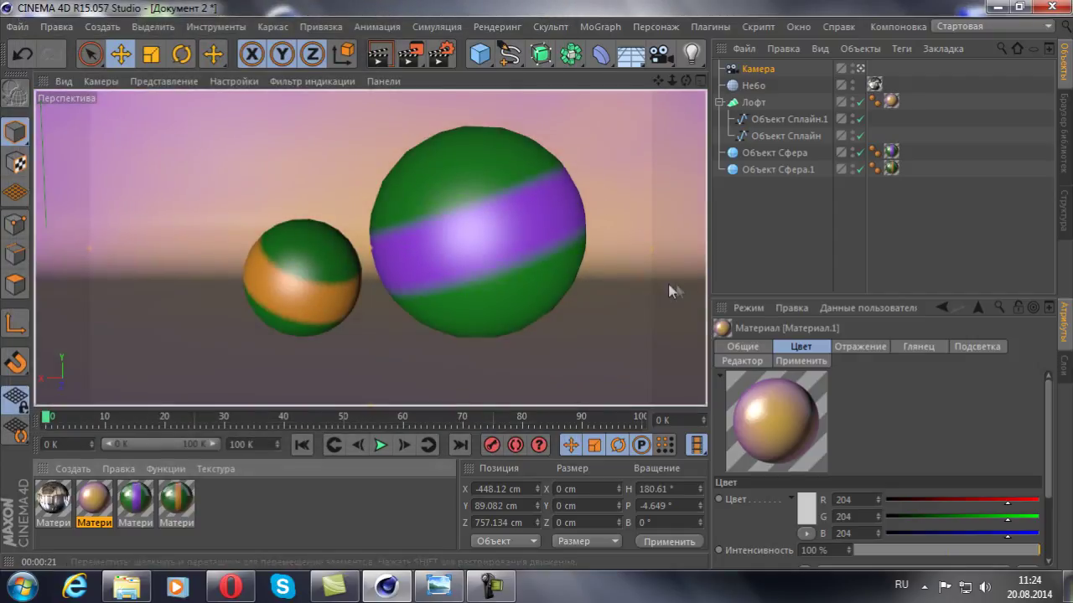